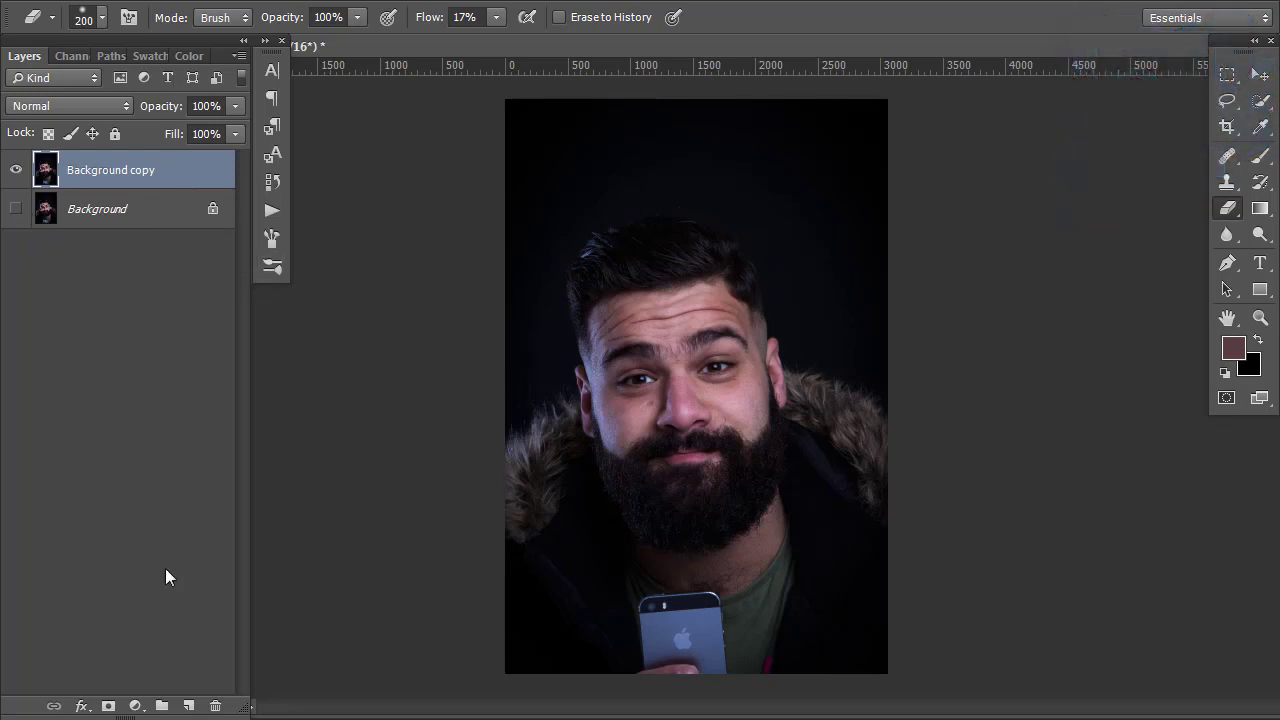
Add a new layer above Background copy and name it "plan"
{"action": "left_click", "coordinate": [188, 706]}
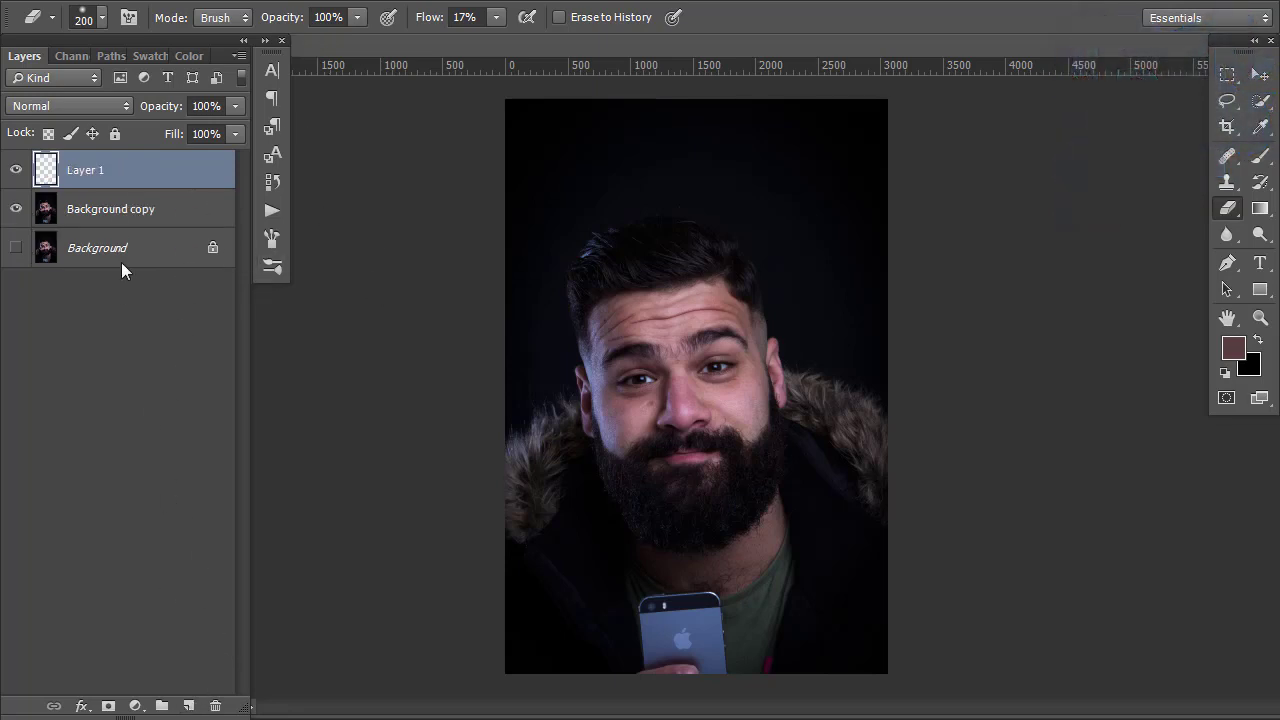
{"action": "double_click", "coordinate": [86, 170]}
{"action": "type", "text": "plan"}
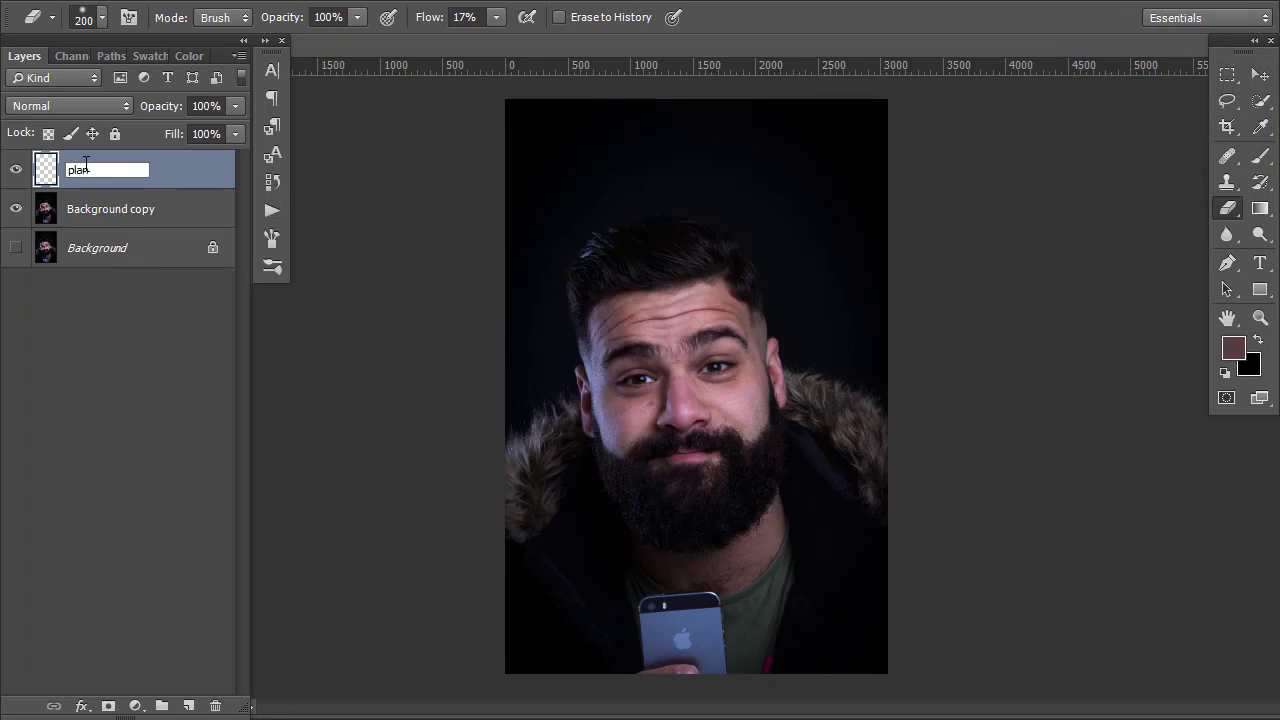
{"action": "key", "text": "Return"}
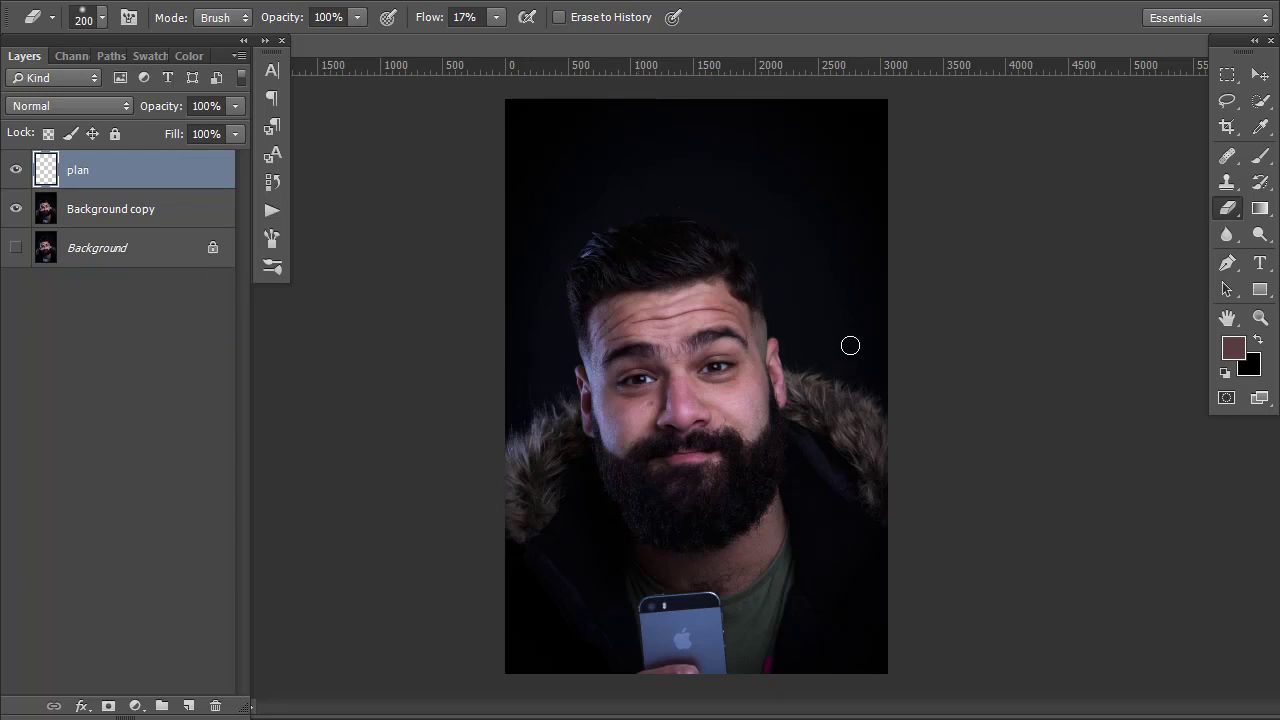
Switch to the Brush tool and reduce its size to 15
{"action": "key", "text": "b"}
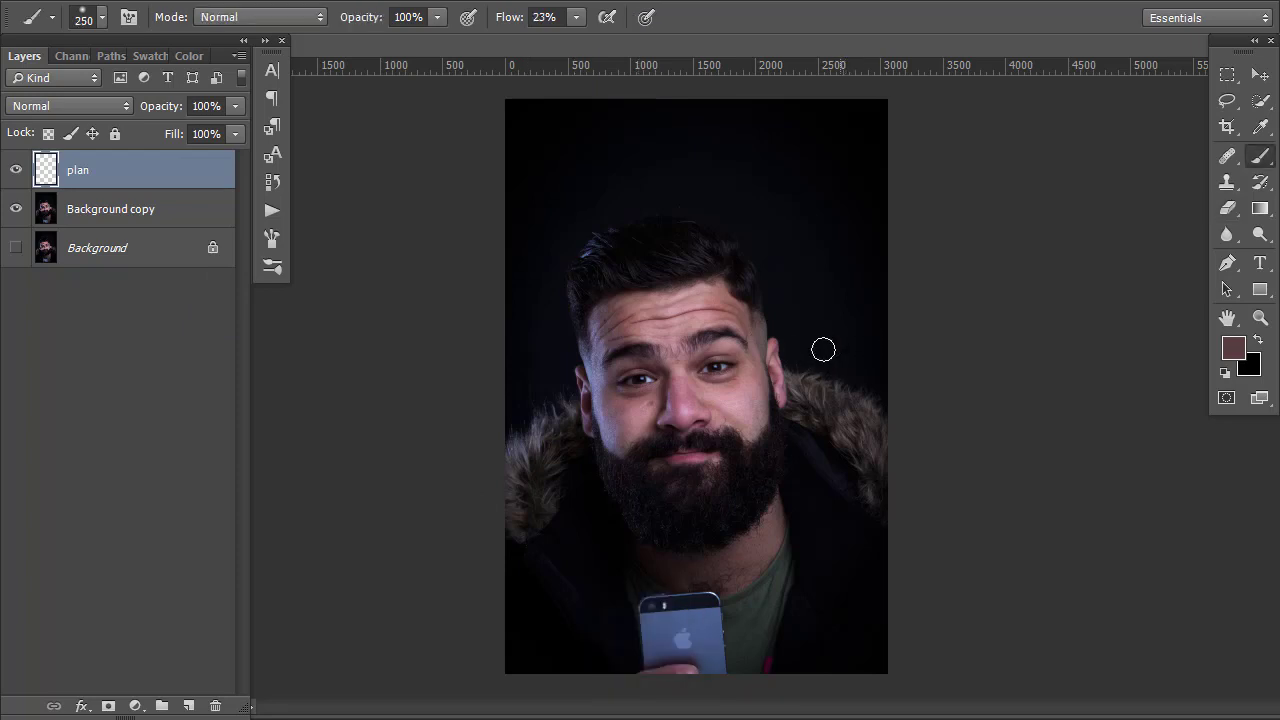
{"action": "key", "text": "bracketleft"}
{"action": "key", "text": "bracketleft"}
{"action": "key", "text": "bracketleft"}
{"action": "key", "text": "bracketleft"}
{"action": "key", "text": "bracketleft"}
{"action": "key", "text": "bracketleft"}
{"action": "key", "text": "bracketleft"}
{"action": "key", "text": "bracketleft"}
{"action": "key", "text": "bracketleft"}
{"action": "key", "text": "bracketleft"}
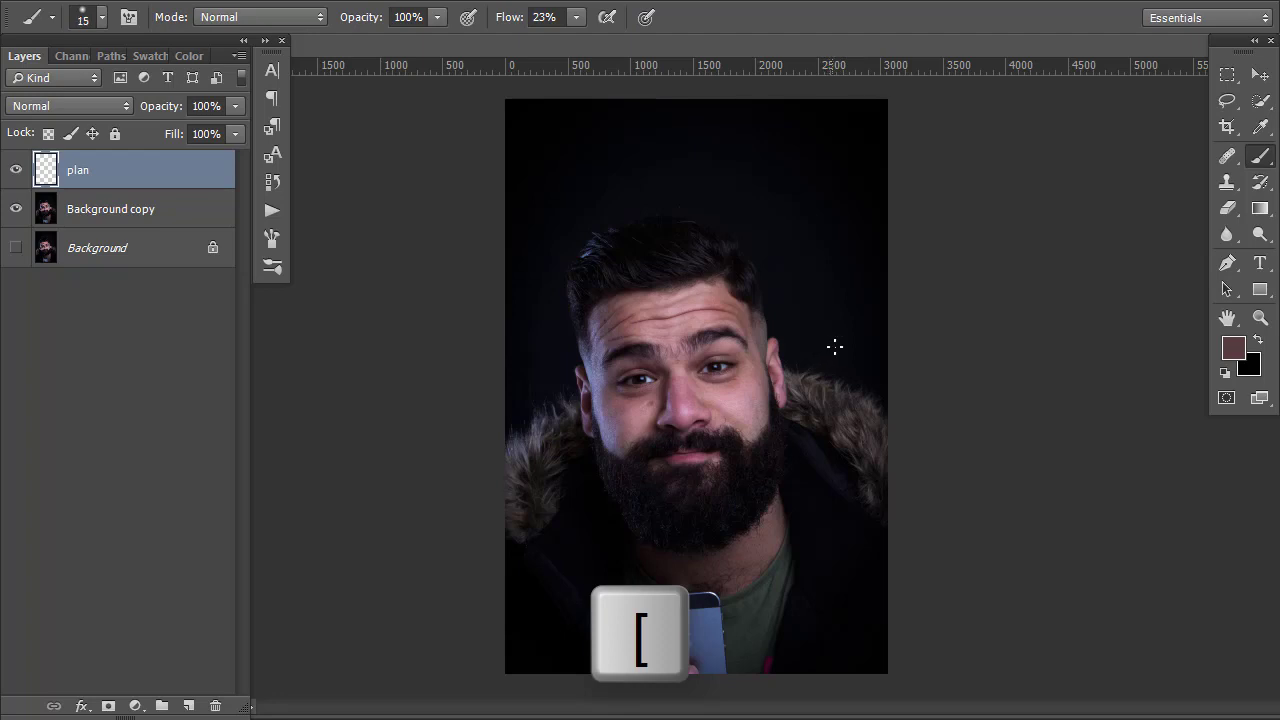
Set the foreground colour to bright green
{"action": "left_click", "coordinate": [188, 56]}
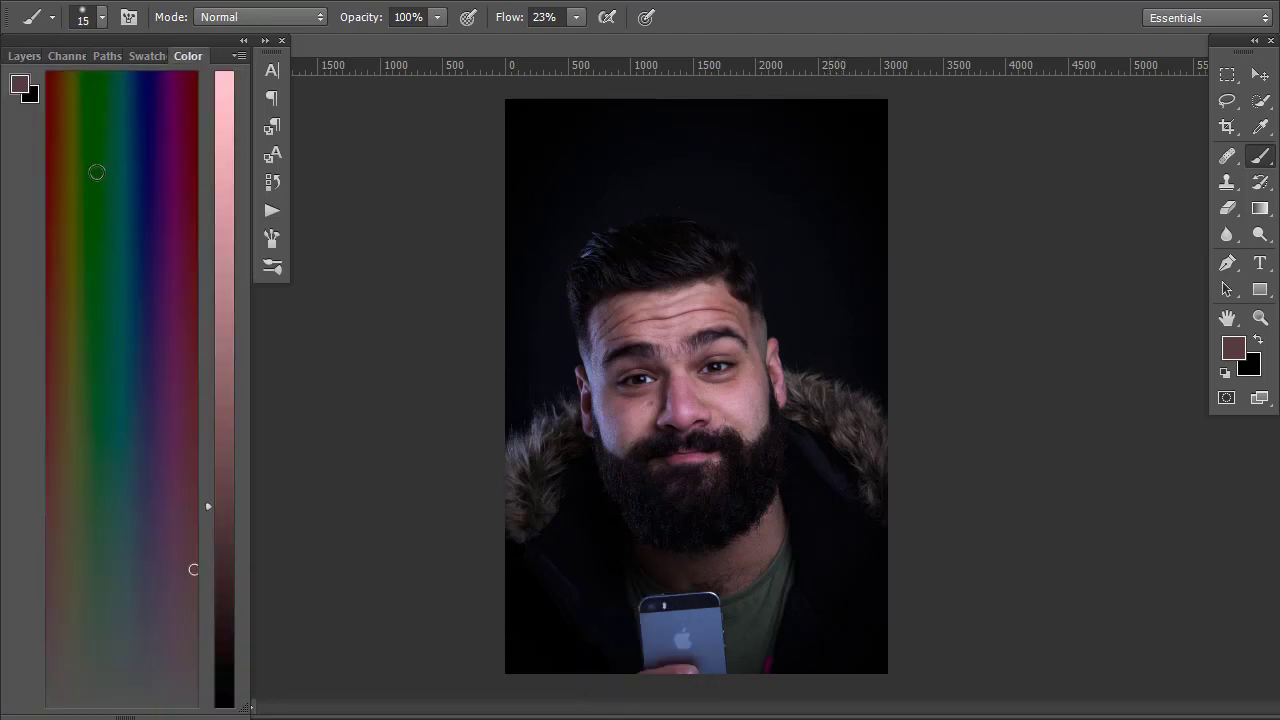
{"action": "left_click", "coordinate": [94, 104]}
{"action": "left_click", "coordinate": [225, 91]}
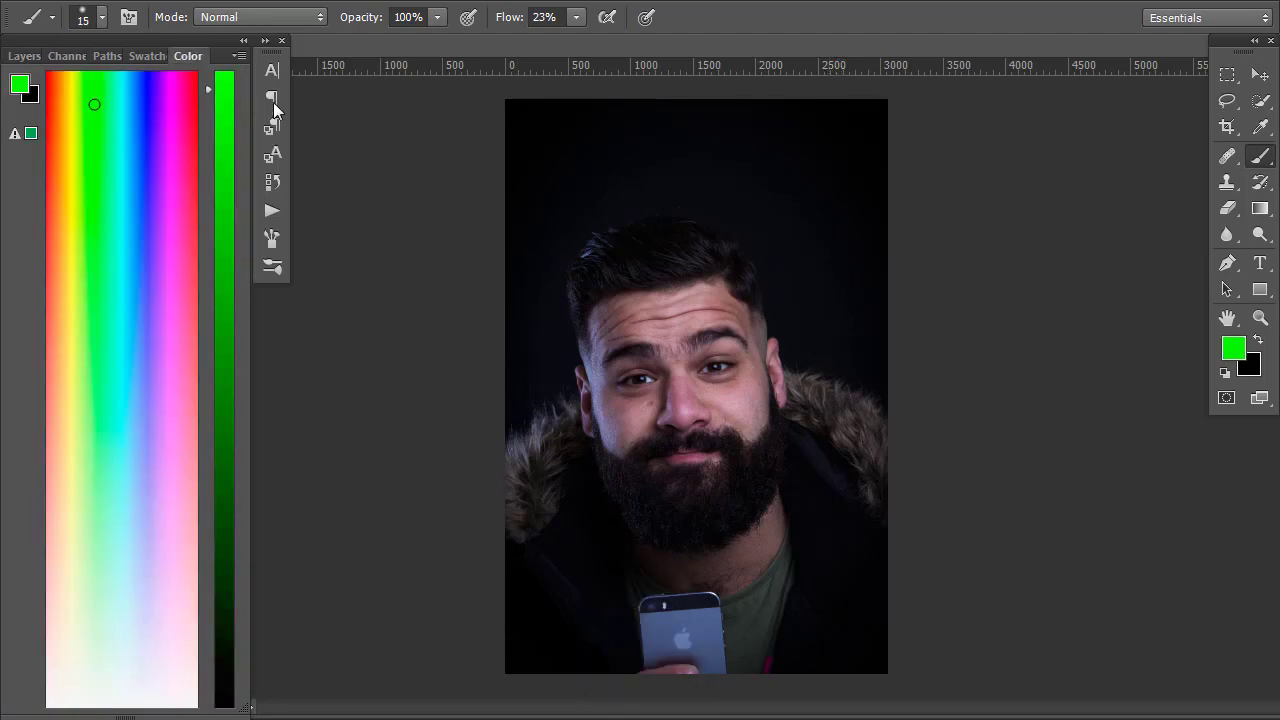
{"action": "left_click", "coordinate": [24, 56]}
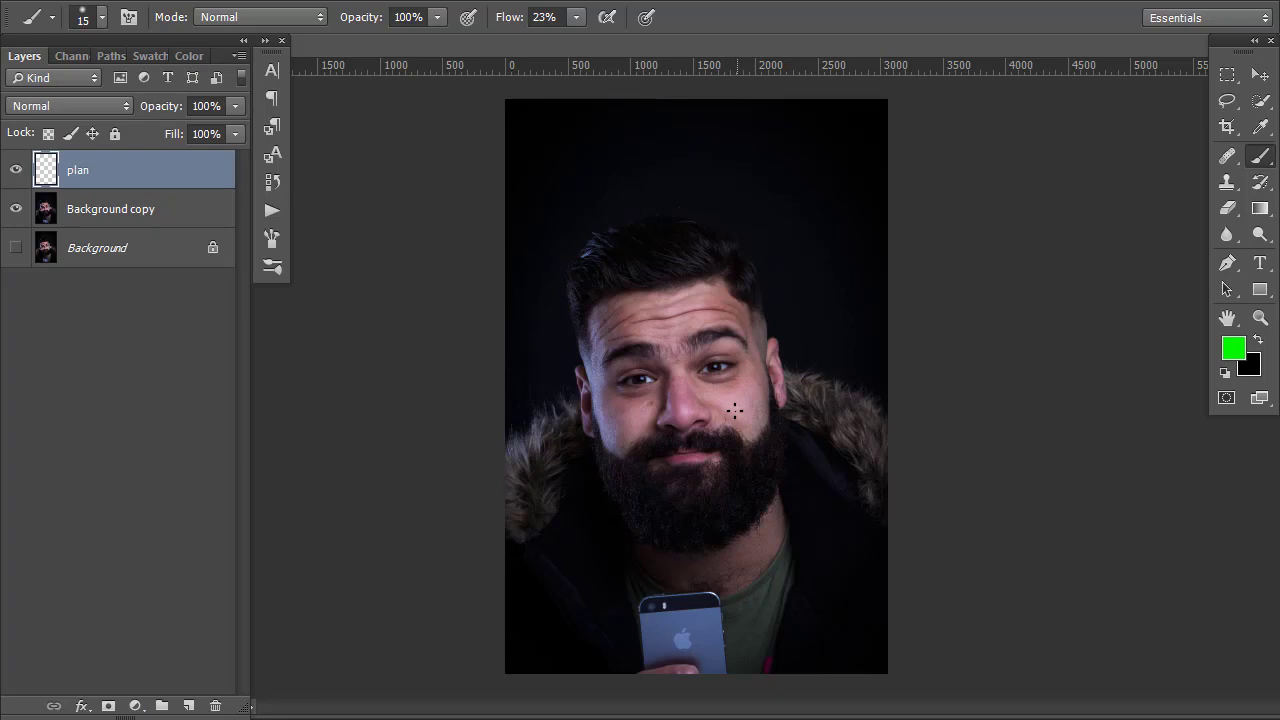
Outline the facial areas to retouch on the plan layer: nose, under-eyes, stray hairs on both cheeks and a forehead patch
{"action": "key", "text": "z"}
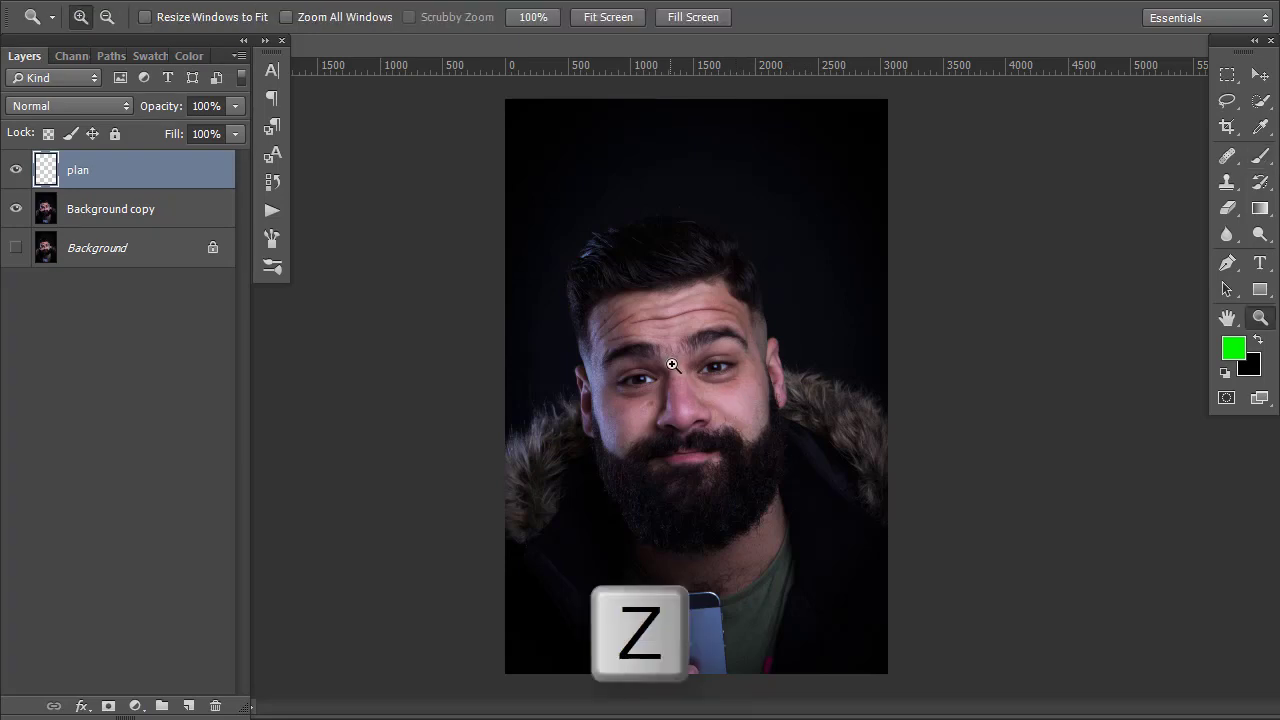
{"action": "left_click", "coordinate": [677, 371]}
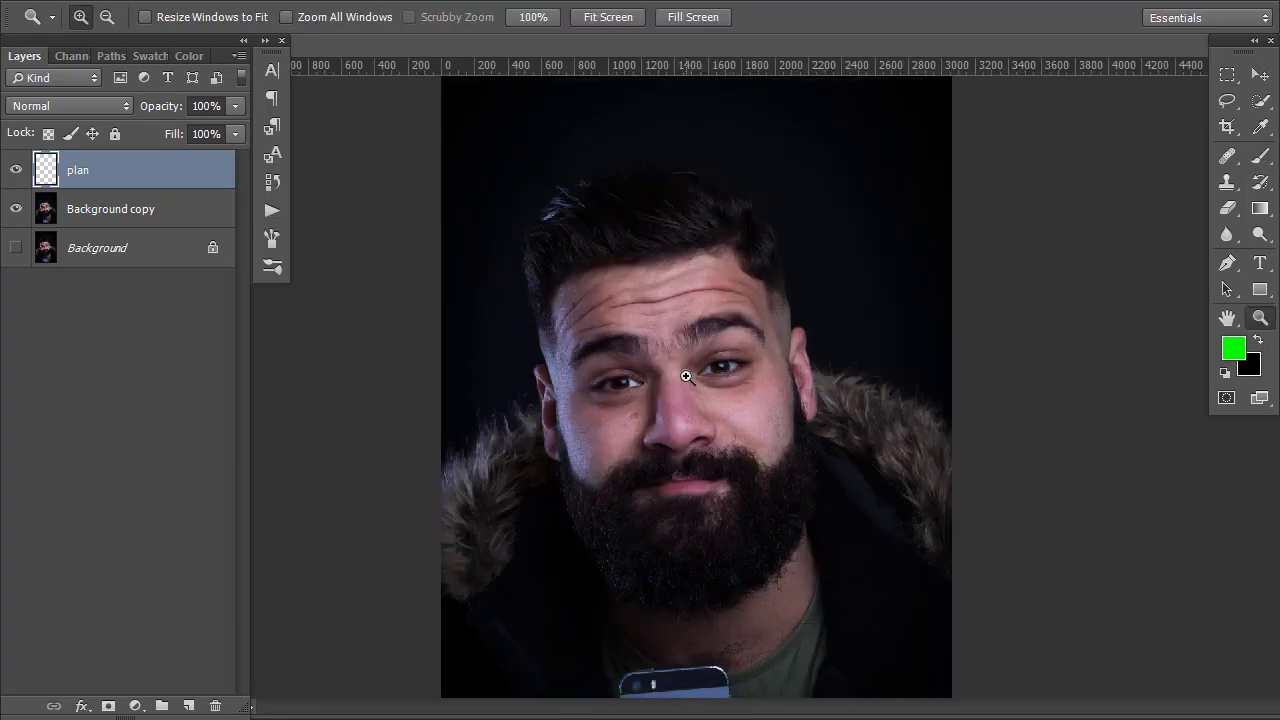
{"action": "left_click", "coordinate": [685, 373]}
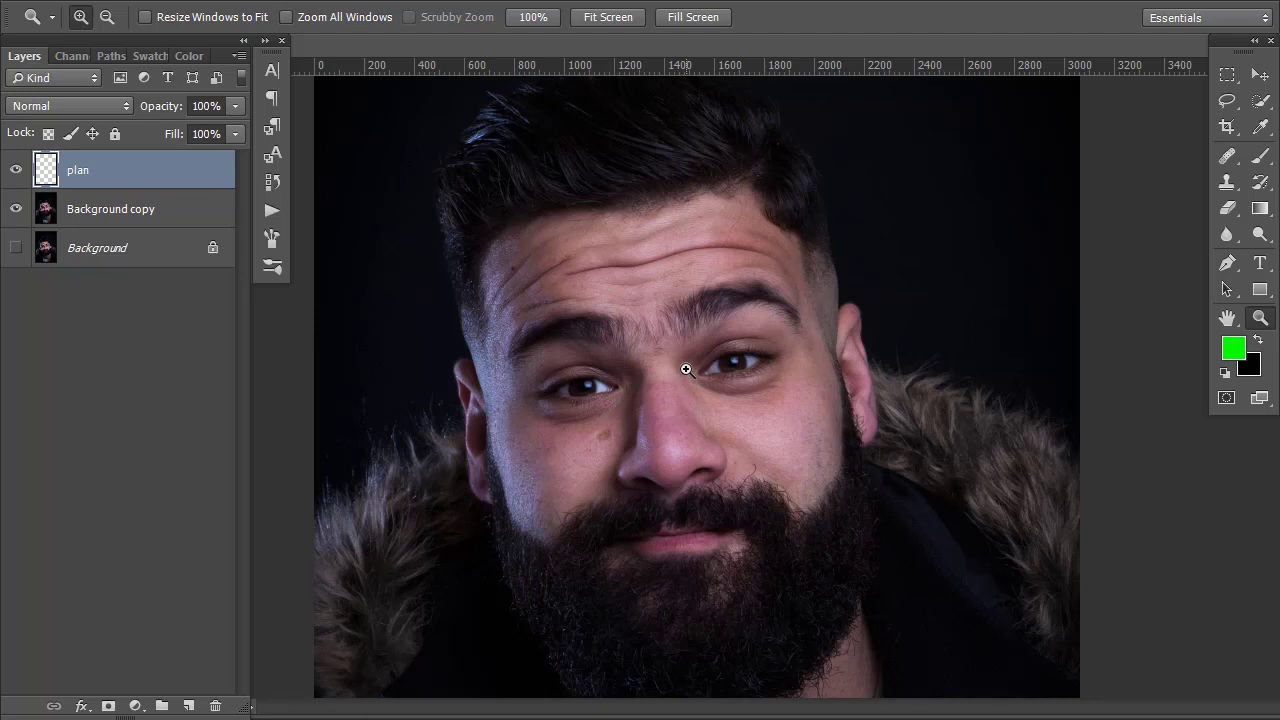
{"action": "key", "text": "b"}
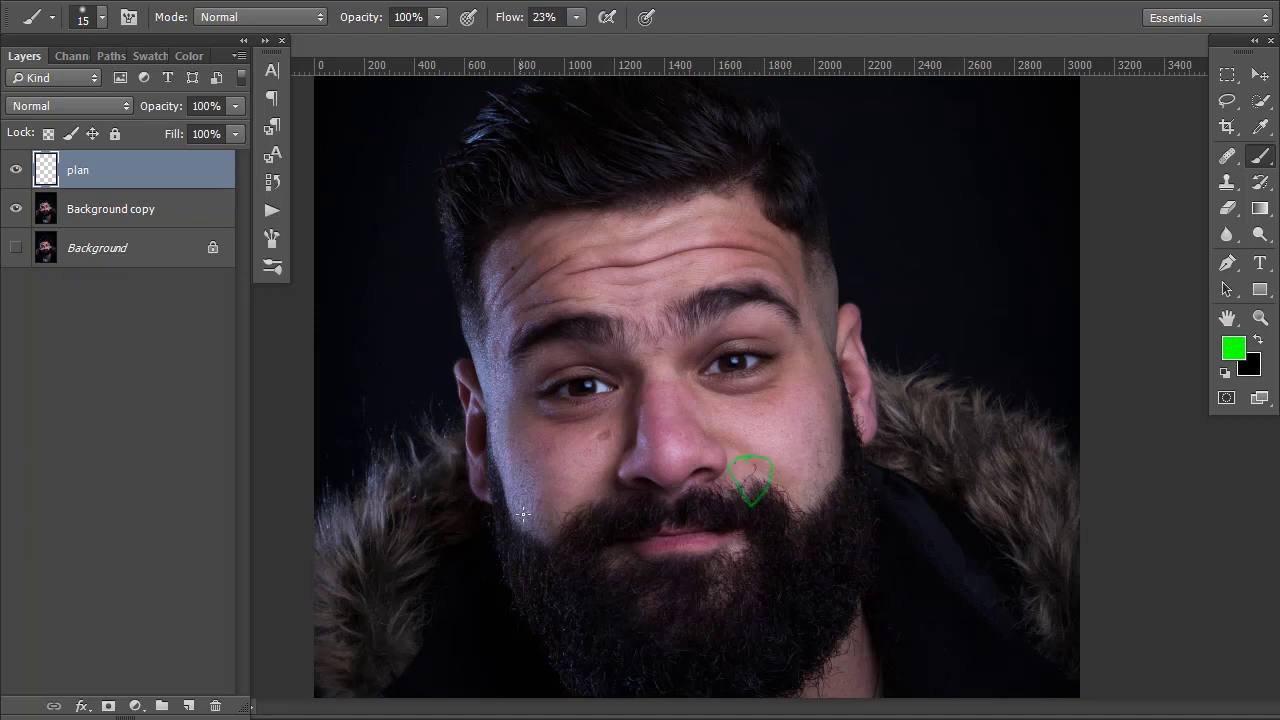
{"action": "left_click_drag", "start_coordinate": [553, 494], "coordinate": [545, 511]}
{"action": "left_click_drag", "start_coordinate": [712, 478], "coordinate": [640, 364]}
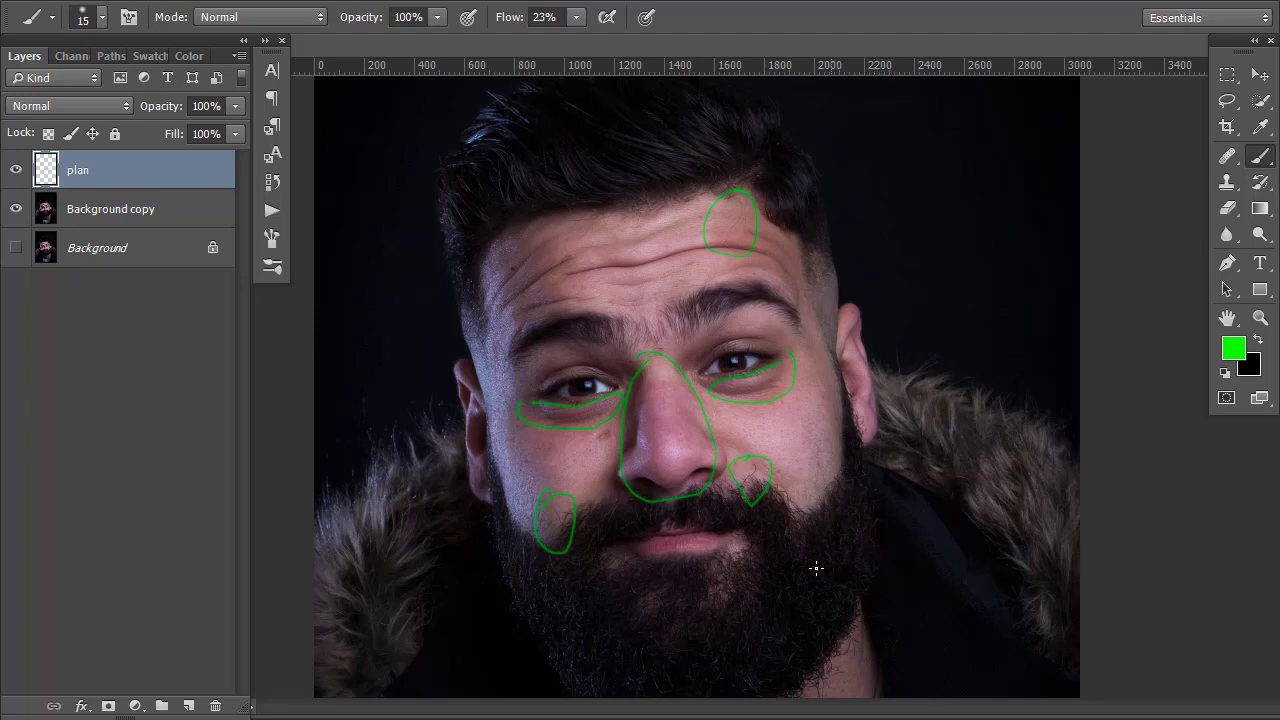
Trace the lower edge of the beard and draw guide curves along both sides of the fur hood and across the face
{"action": "left_click_drag", "start_coordinate": [718, 584], "coordinate": [744, 347]}
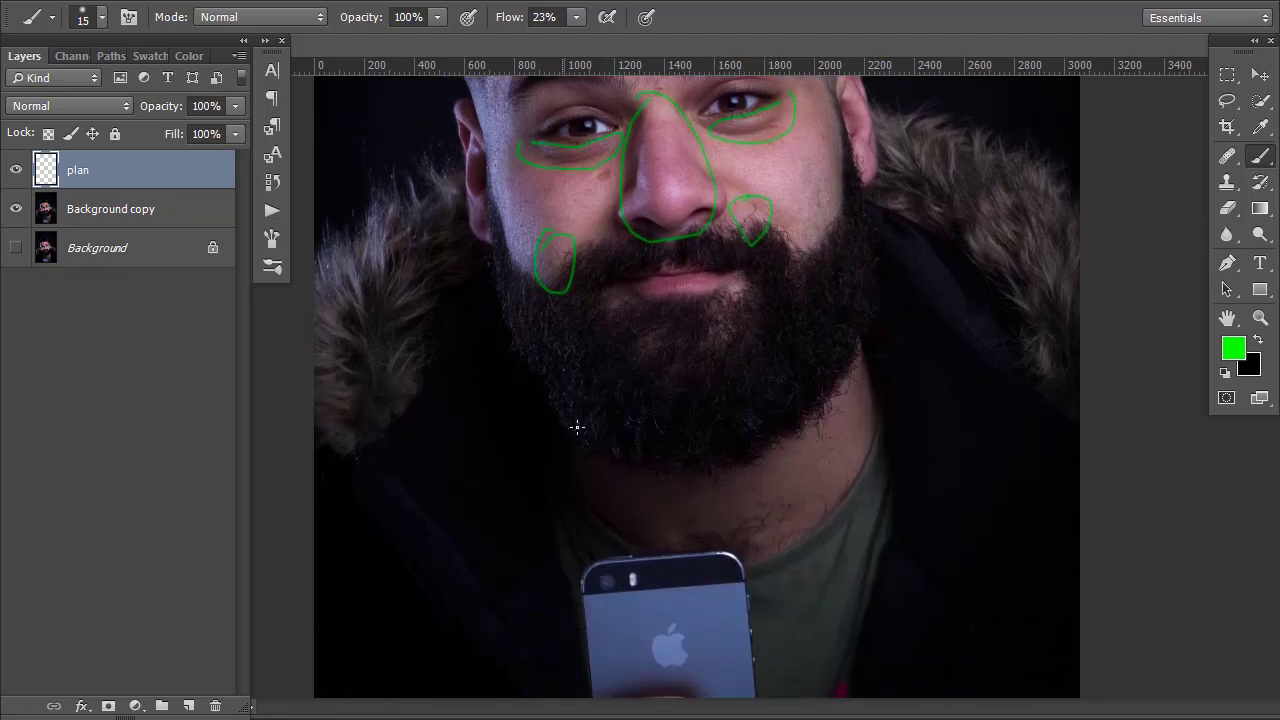
{"action": "mouse_move", "coordinate": [652, 453]}
{"action": "left_mouse_down"}
{"action": "mouse_move", "coordinate": [762, 441]}
{"action": "mouse_move", "coordinate": [815, 408]}
{"action": "left_mouse_up"}
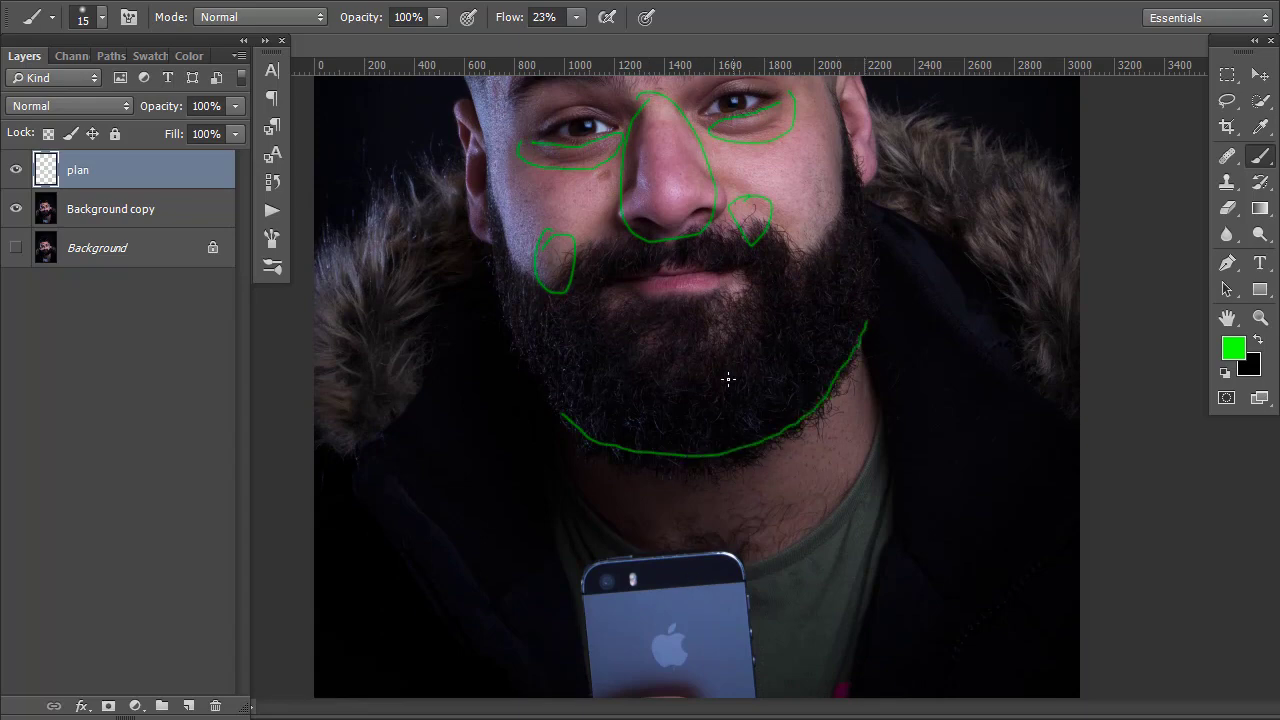
{"action": "left_click_drag", "start_coordinate": [714, 280], "coordinate": [714, 470]}
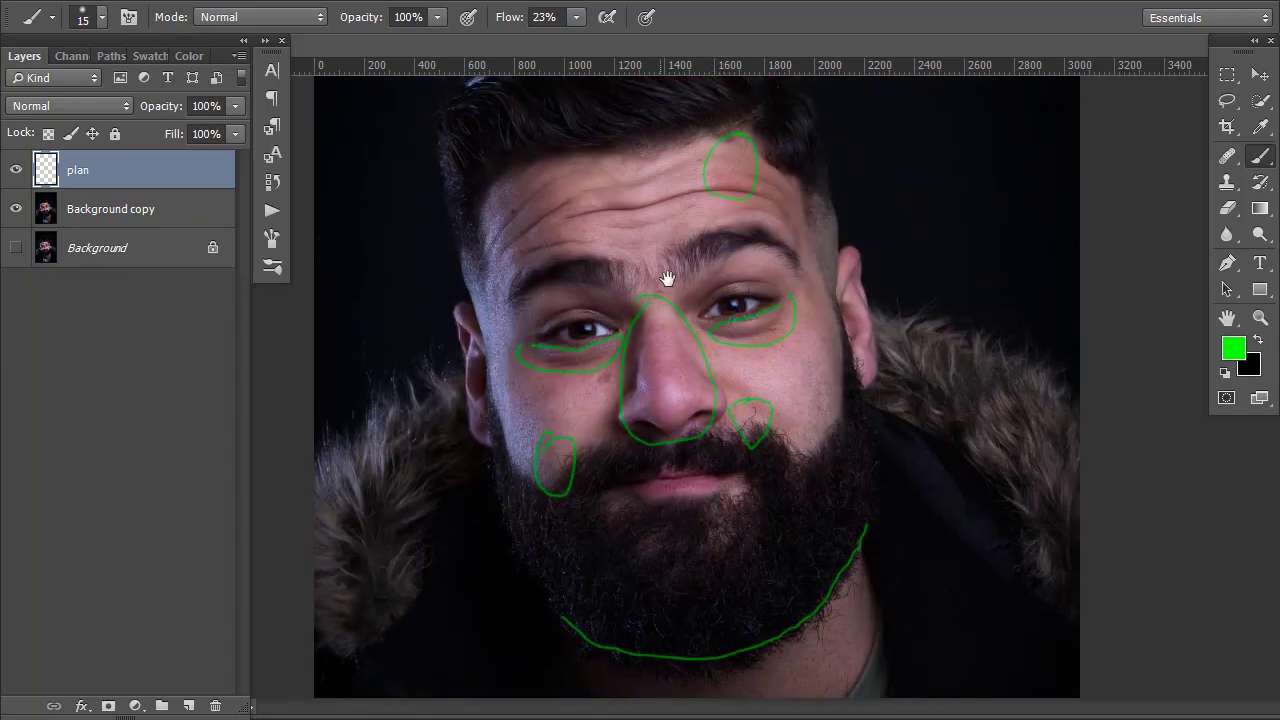
{"action": "left_click_drag", "start_coordinate": [425, 430], "coordinate": [338, 512]}
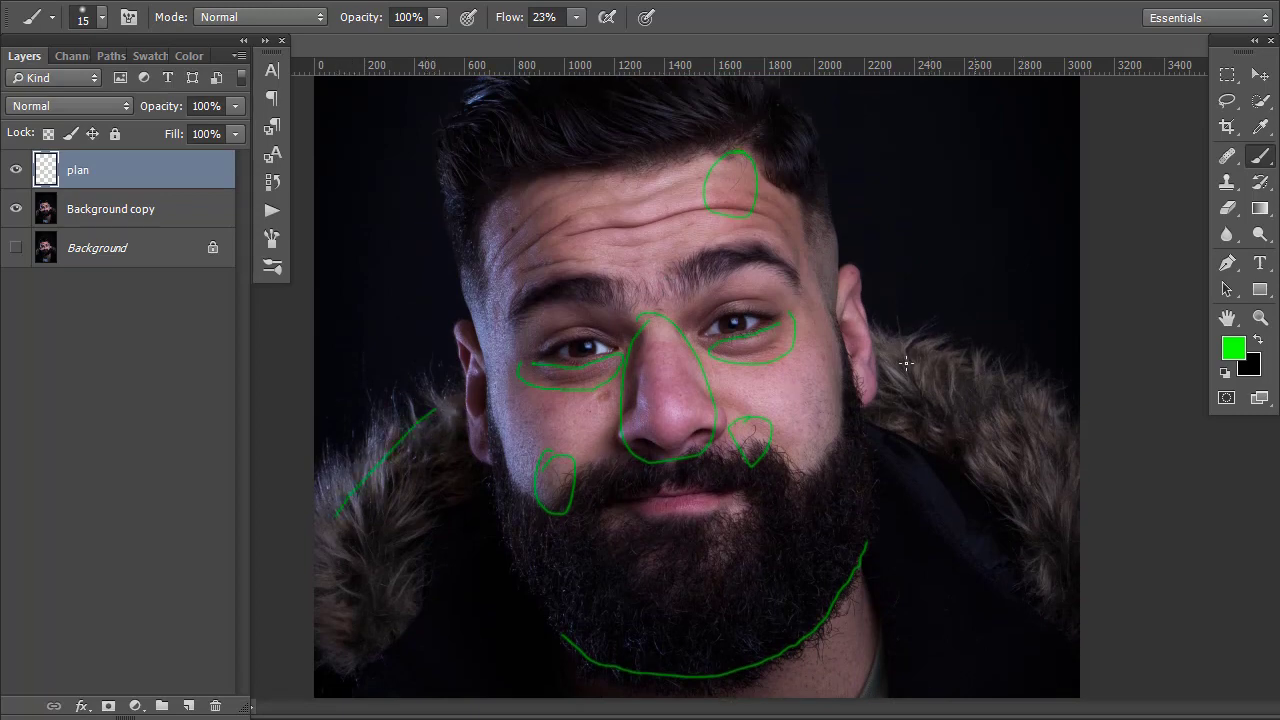
{"action": "left_click_drag", "start_coordinate": [1019, 422], "coordinate": [1055, 465]}
{"action": "mouse_move", "coordinate": [451, 396]}
{"action": "left_mouse_down"}
{"action": "mouse_move", "coordinate": [571, 347]}
{"action": "mouse_move", "coordinate": [741, 320]}
{"action": "mouse_move", "coordinate": [1018, 422]}
{"action": "mouse_move", "coordinate": [1072, 460]}
{"action": "left_mouse_up"}
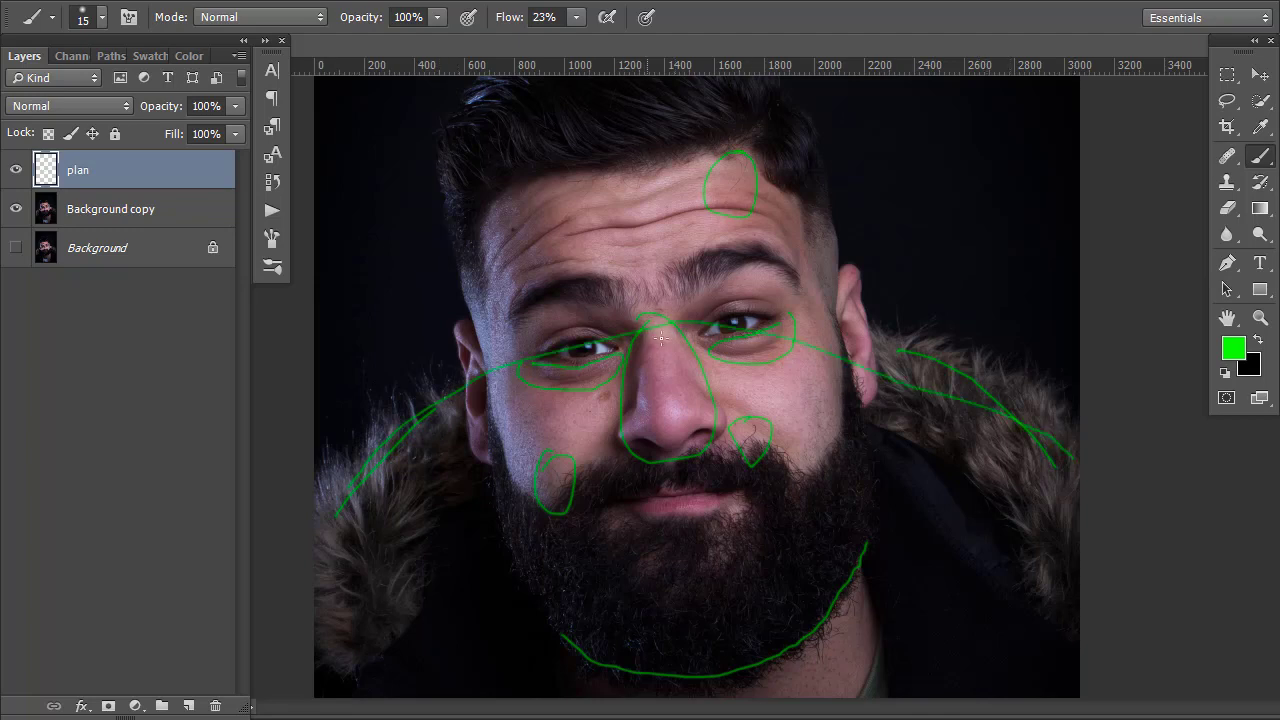
Erase the guide curve where it crosses the ears and outer cheeks, using the Eraser at 99% flow
{"action": "key", "text": "e"}
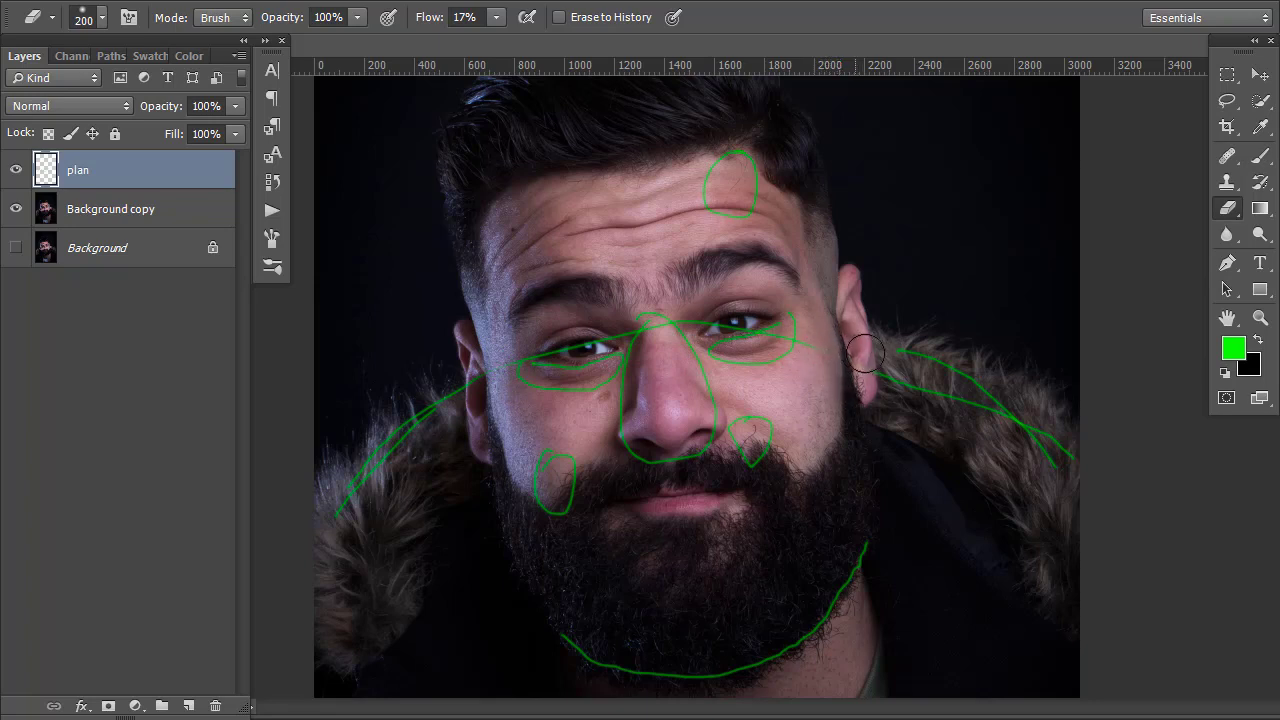
{"action": "left_click_drag", "start_coordinate": [436, 20], "coordinate": [571, 17]}
{"action": "mouse_move", "coordinate": [451, 391]}
{"action": "left_mouse_down"}
{"action": "mouse_move", "coordinate": [460, 361]}
{"action": "mouse_move", "coordinate": [478, 388]}
{"action": "left_mouse_up"}
{"action": "key", "text": "e"}
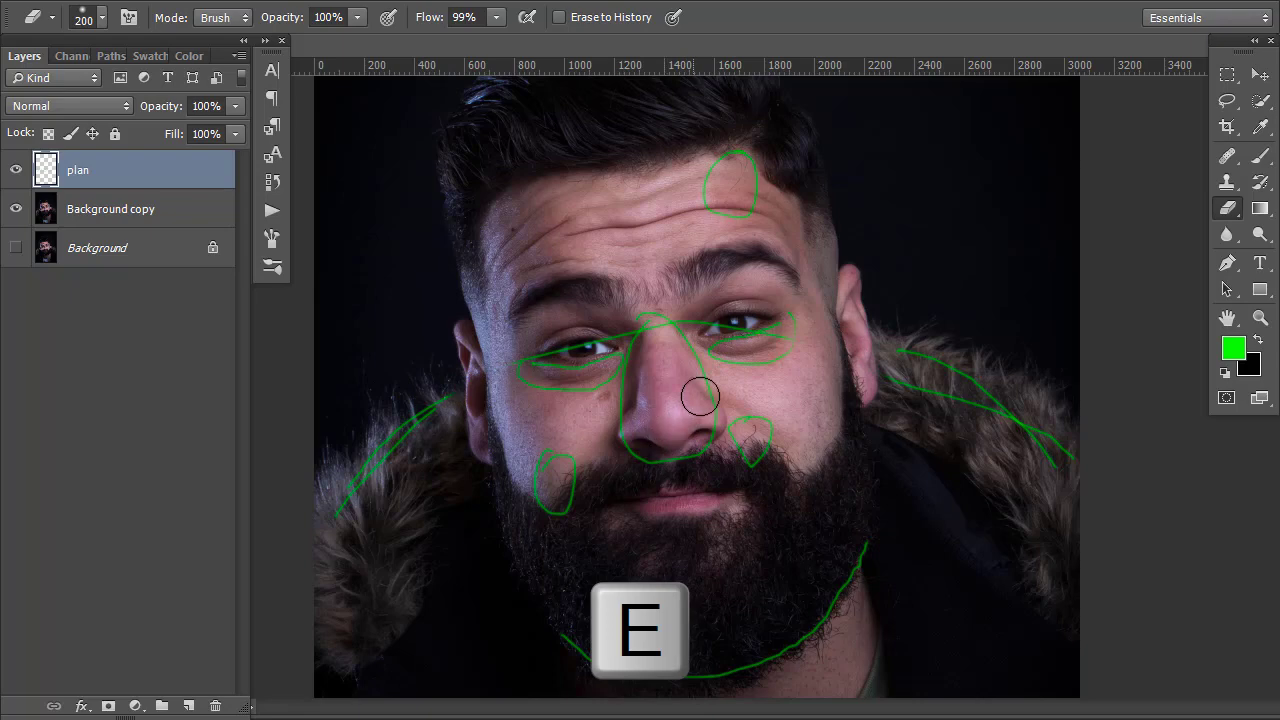
Circle the phone, the fingers holding it and the dark jacket area beside the neck with the green brush
{"action": "key", "text": "b"}
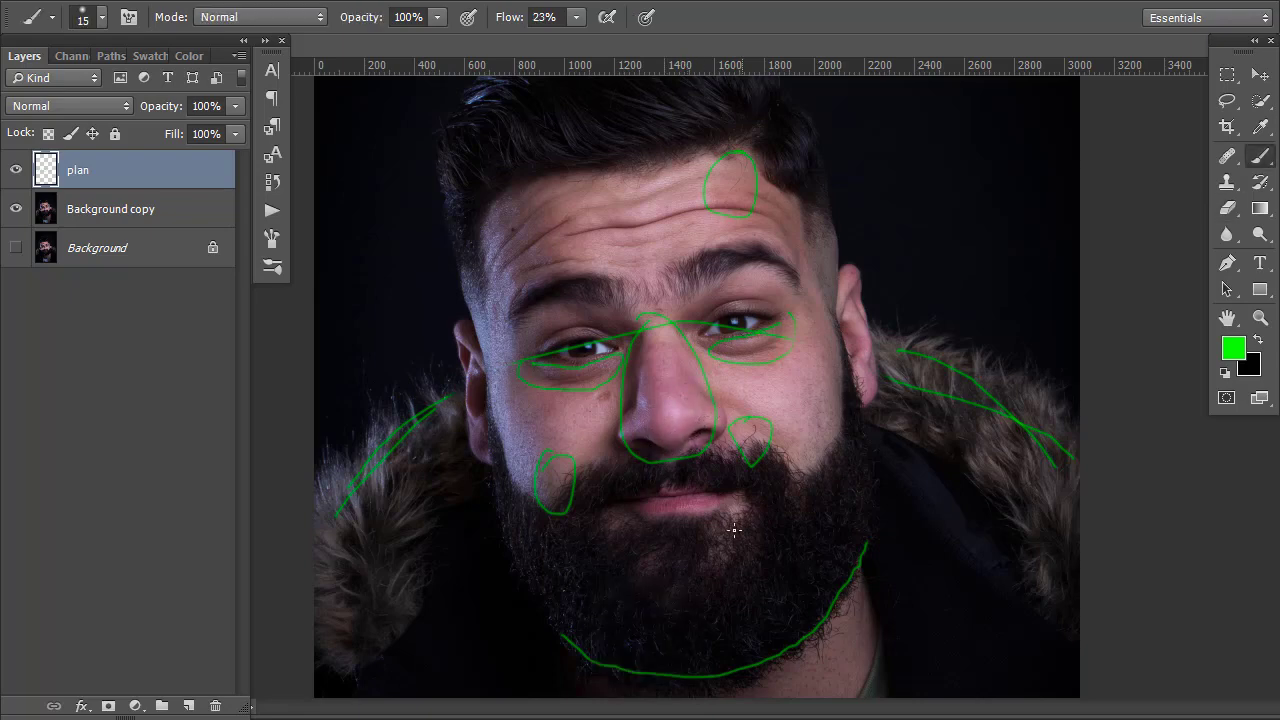
{"action": "left_click_drag", "start_coordinate": [677, 502], "coordinate": [679, 280]}
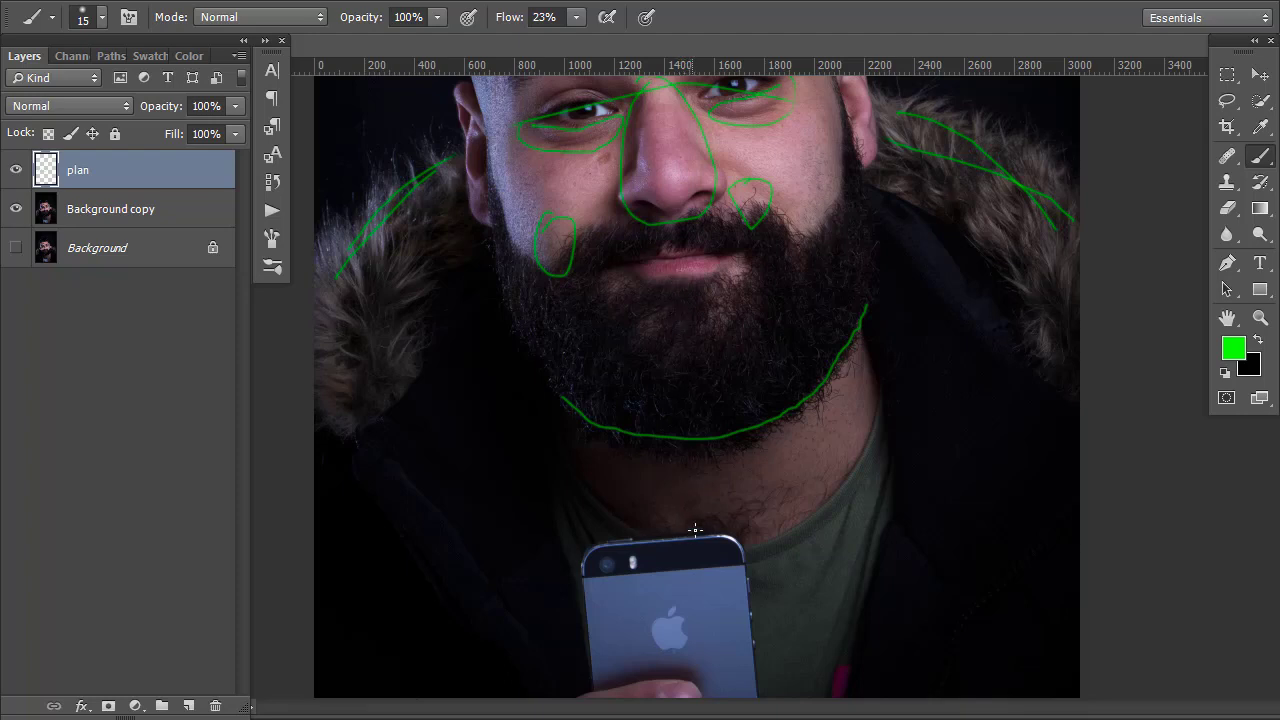
{"action": "mouse_move", "coordinate": [694, 510]}
{"action": "left_mouse_down"}
{"action": "mouse_move", "coordinate": [830, 560]}
{"action": "mouse_move", "coordinate": [622, 530]}
{"action": "left_mouse_up"}
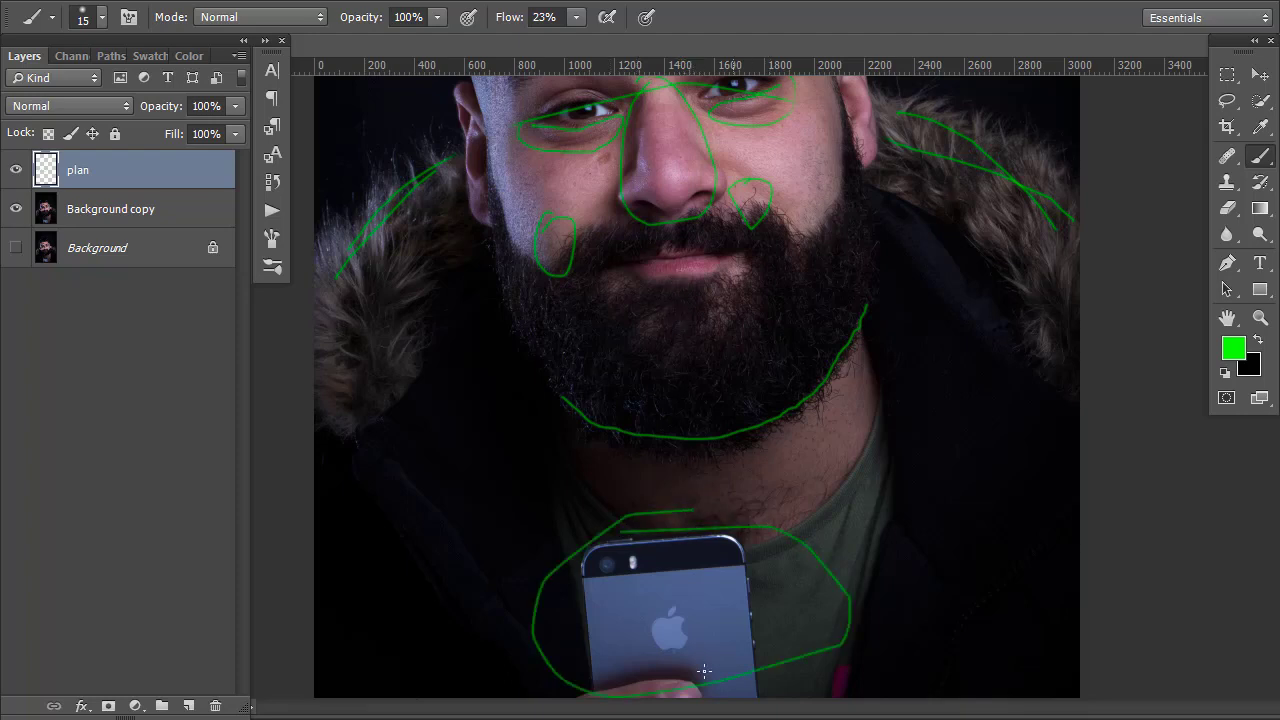
{"action": "left_click_drag", "start_coordinate": [564, 695], "coordinate": [685, 657]}
{"action": "left_click_drag", "start_coordinate": [871, 416], "coordinate": [871, 387]}
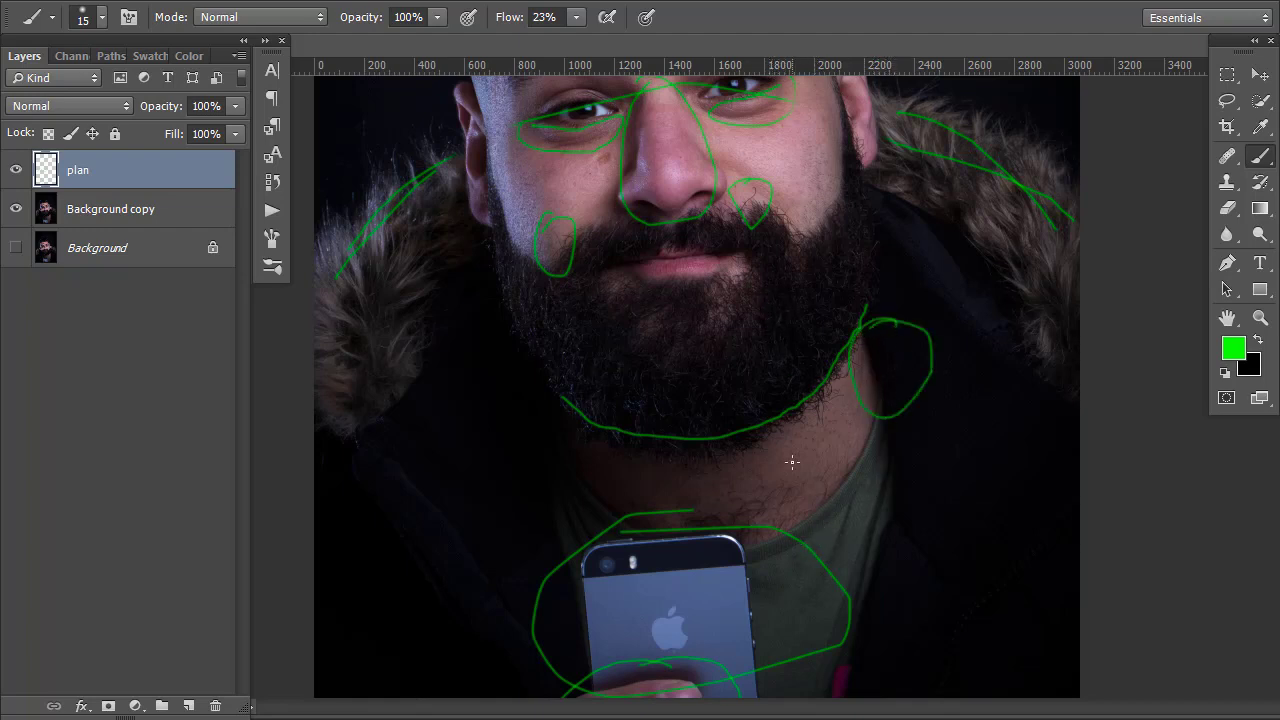
Review the marked-up portrait as a whole and hide the plan layer
{"action": "scroll", "coordinate": [680, 280], "scroll_direction": "up", "scroll_amount": 6}
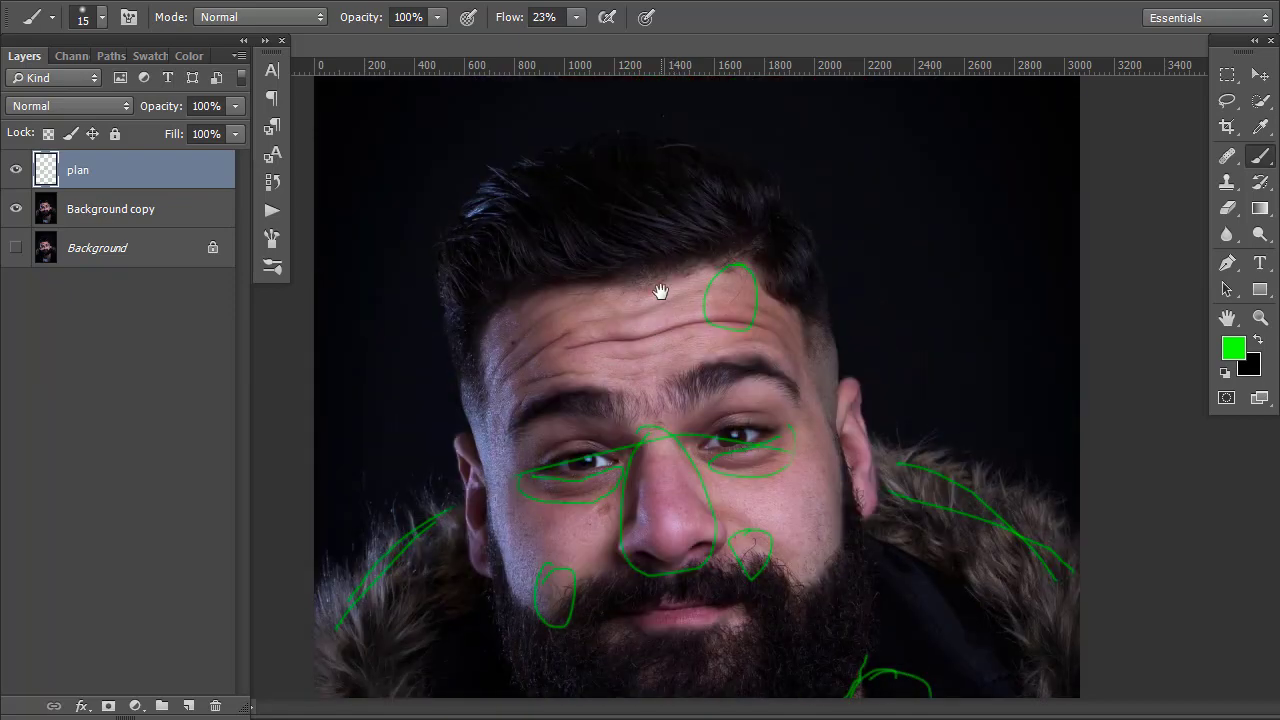
{"action": "scroll", "coordinate": [663, 334], "scroll_direction": "down", "scroll_amount": 1}
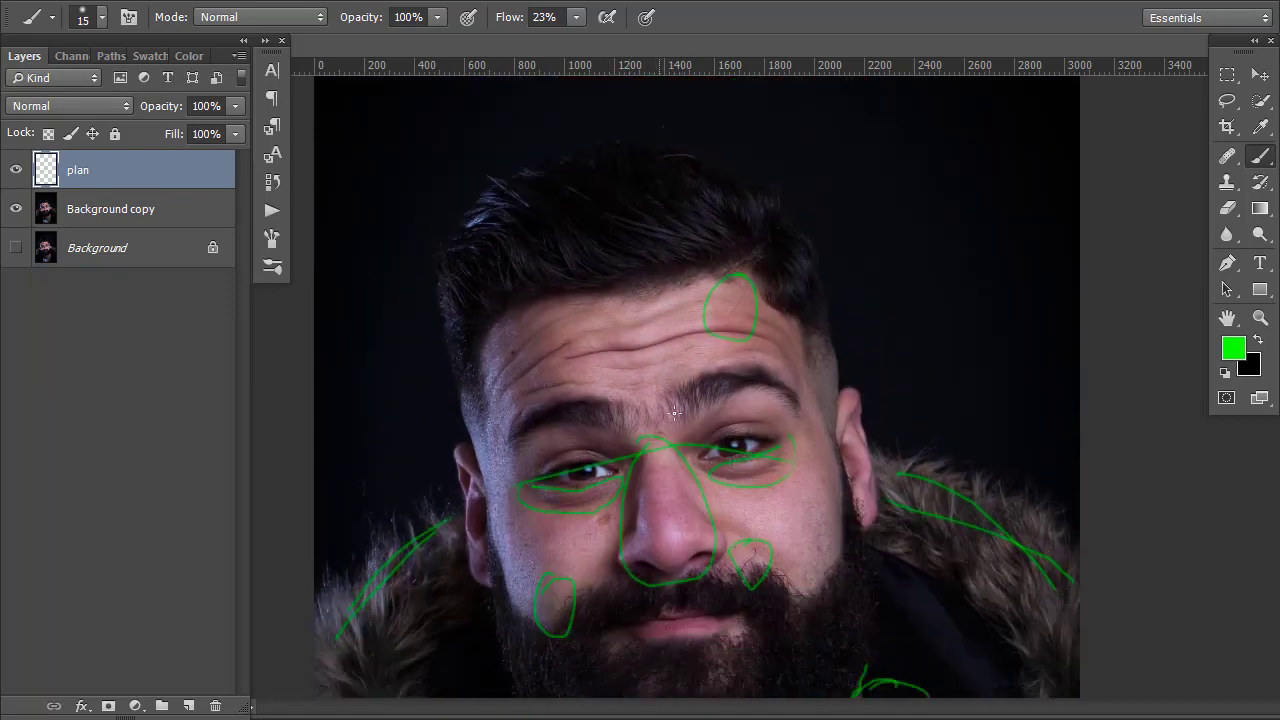
{"action": "left_click", "coordinate": [671, 398], "text": "alt"}
{"action": "left_click", "coordinate": [673, 402], "text": "alt"}
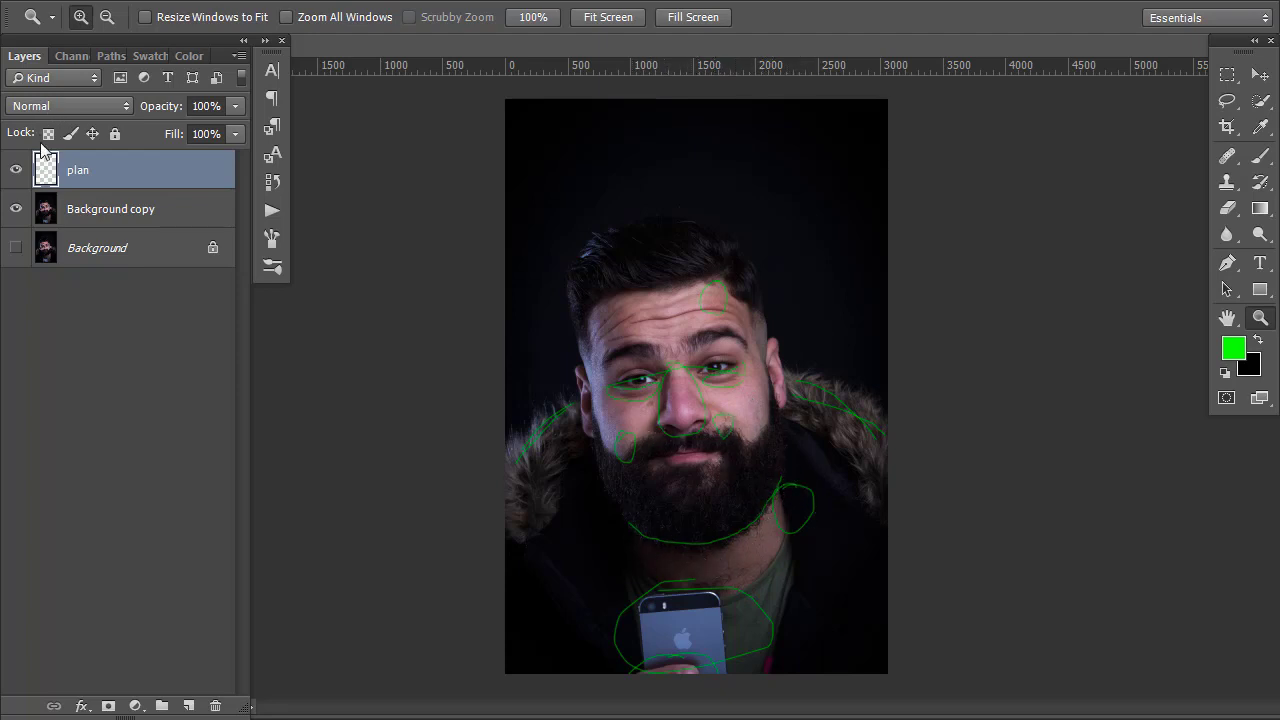
{"action": "left_click", "coordinate": [16, 172]}
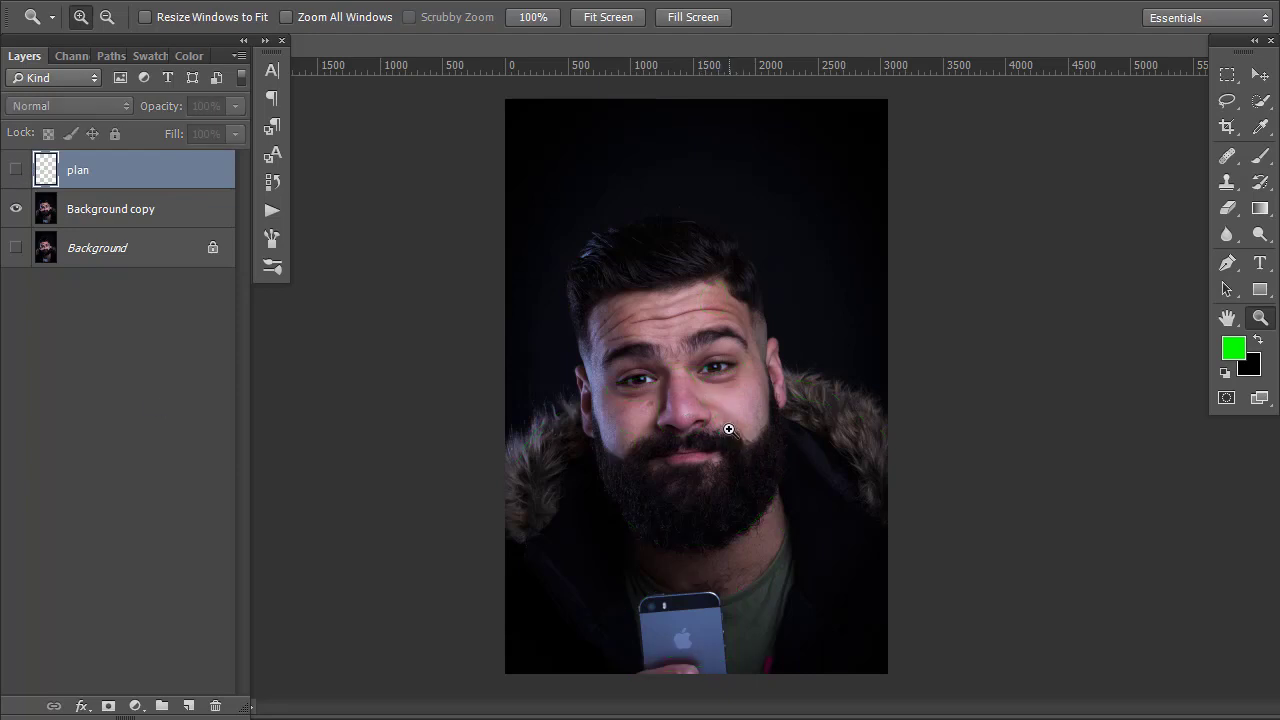
Add a new empty layer above the plan layer for retouching the face
{"action": "key", "text": "z"}
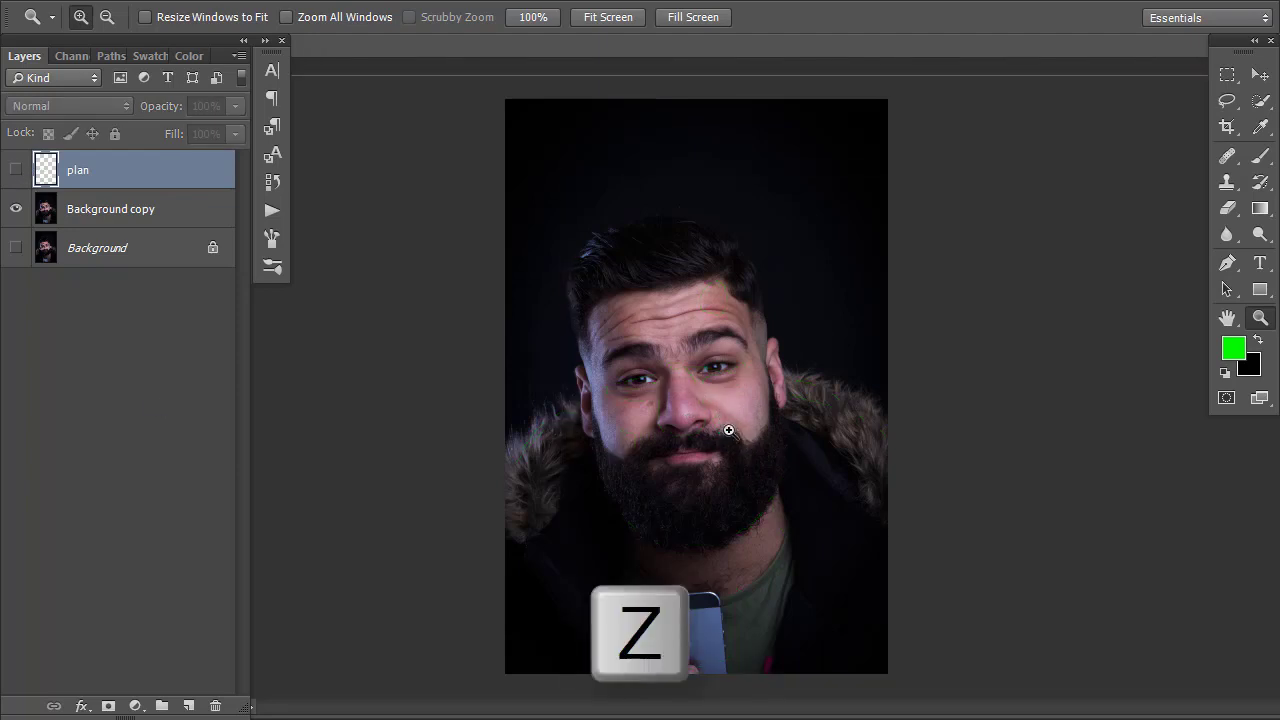
{"action": "left_click", "coordinate": [730, 432]}
{"action": "left_click", "coordinate": [733, 440]}
{"action": "left_click", "coordinate": [749, 461]}
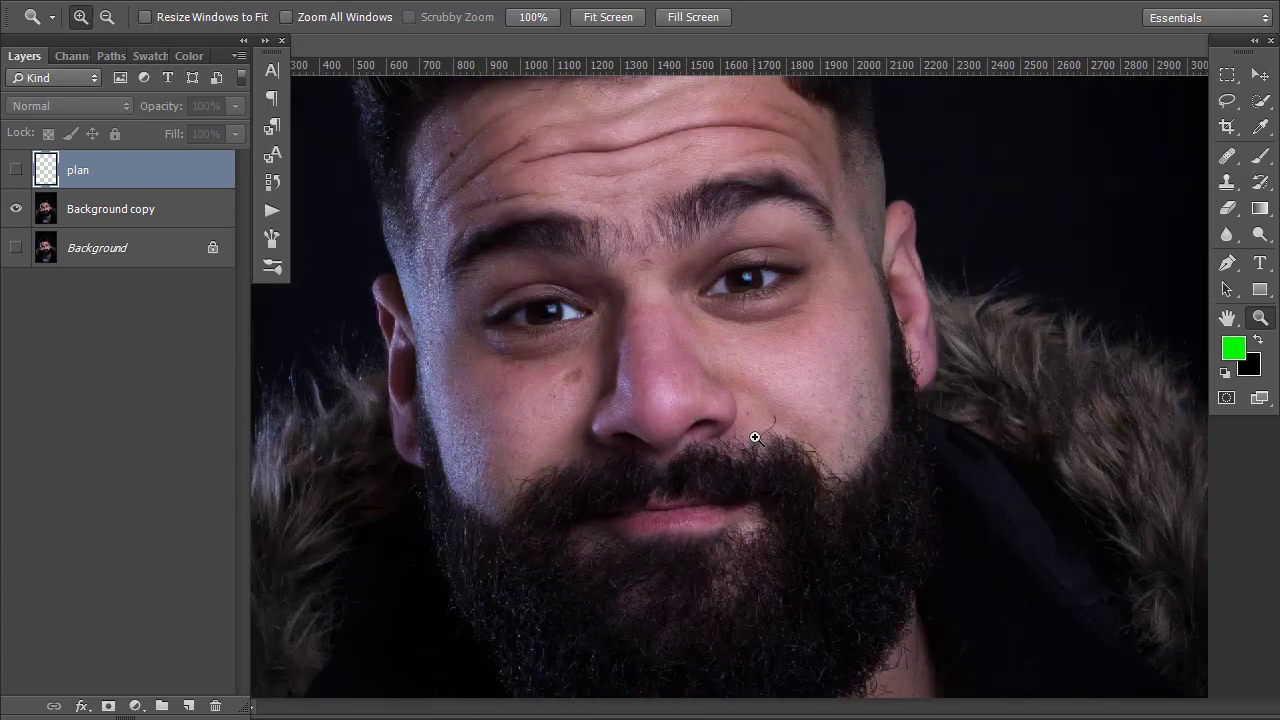
{"action": "left_click", "coordinate": [765, 458]}
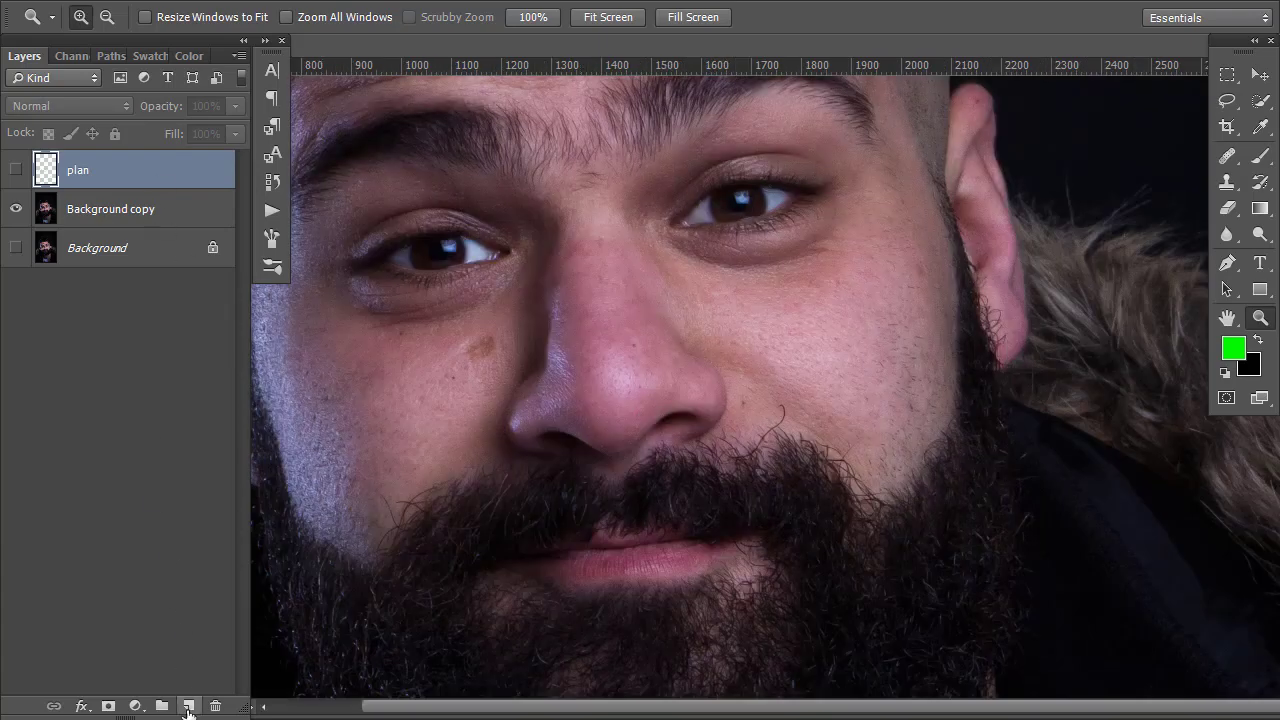
{"action": "left_click", "coordinate": [188, 706]}
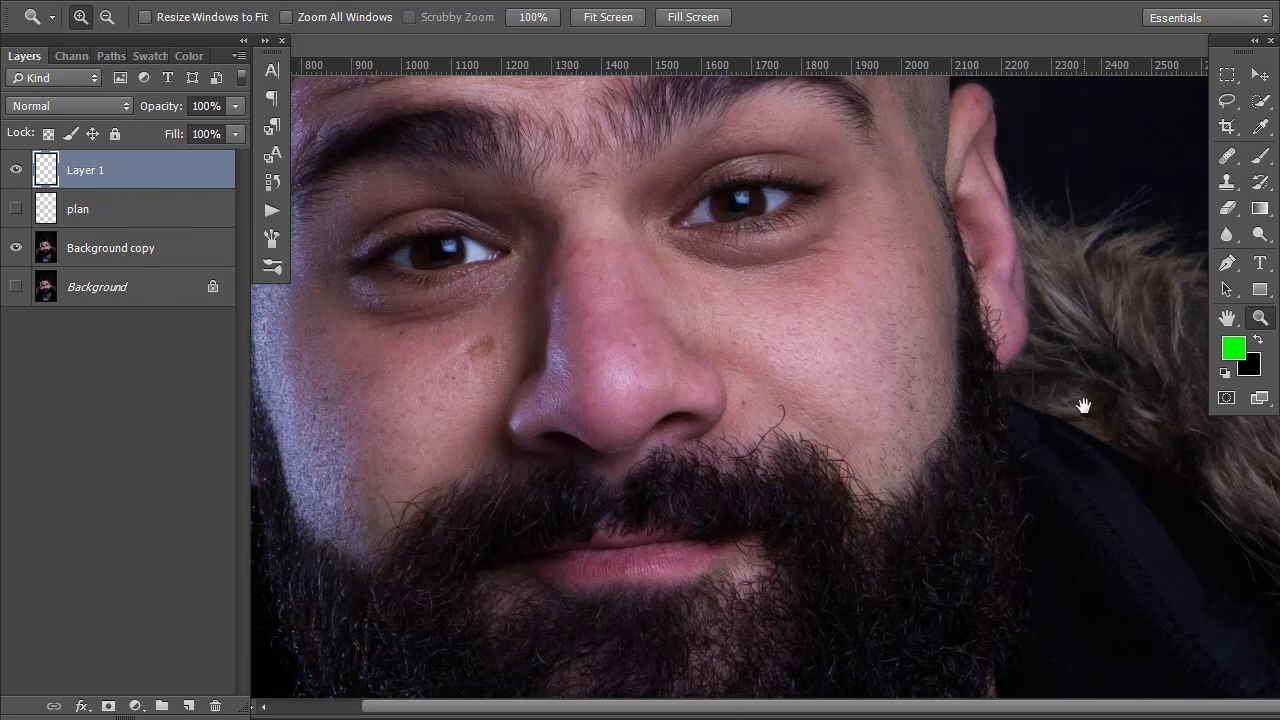
Heal the stubble on the cheek along the beard's edge with the Healing Brush at size 40, sampling clean cheek skin
{"action": "left_click_drag", "start_coordinate": [1080, 390], "coordinate": [1036, 424]}
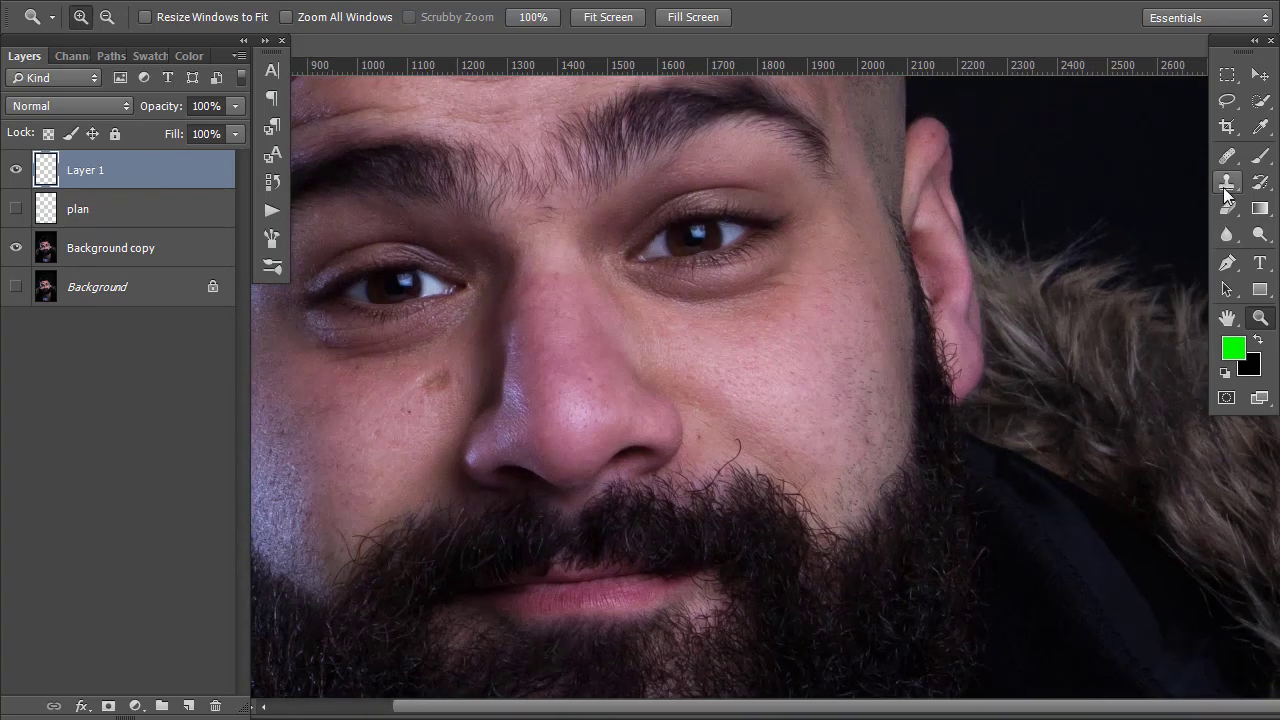
{"action": "left_click", "coordinate": [1229, 158]}
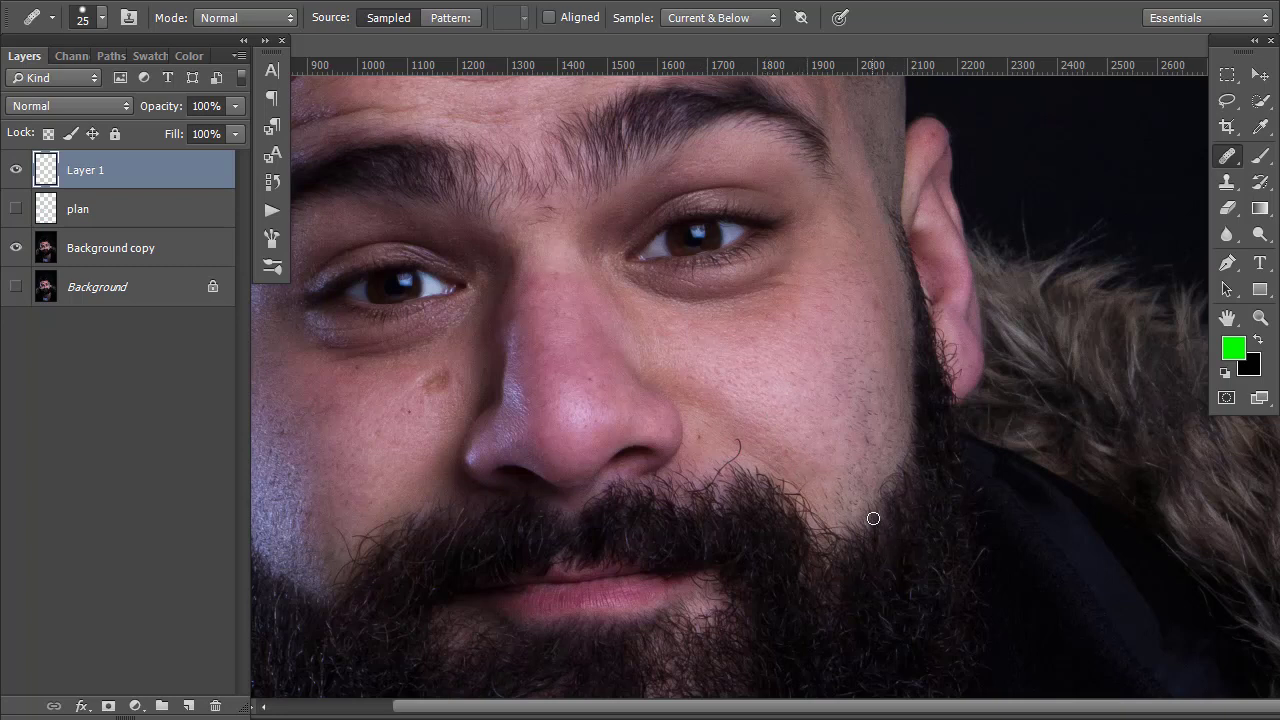
{"action": "left_click", "coordinate": [849, 401], "text": "alt"}
{"action": "key", "text": "bracketright"}
{"action": "key", "text": "bracketright"}
{"action": "left_click", "coordinate": [843, 384], "text": "alt"}
{"action": "mouse_move", "coordinate": [903, 452]}
{"action": "left_mouse_down"}
{"action": "mouse_move", "coordinate": [884, 489]}
{"action": "mouse_move", "coordinate": [912, 455]}
{"action": "left_mouse_up"}
{"action": "mouse_move", "coordinate": [883, 486]}
{"action": "left_mouse_down"}
{"action": "mouse_move", "coordinate": [858, 505]}
{"action": "mouse_move", "coordinate": [893, 476]}
{"action": "mouse_move", "coordinate": [866, 514]}
{"action": "mouse_move", "coordinate": [863, 502]}
{"action": "left_mouse_up"}
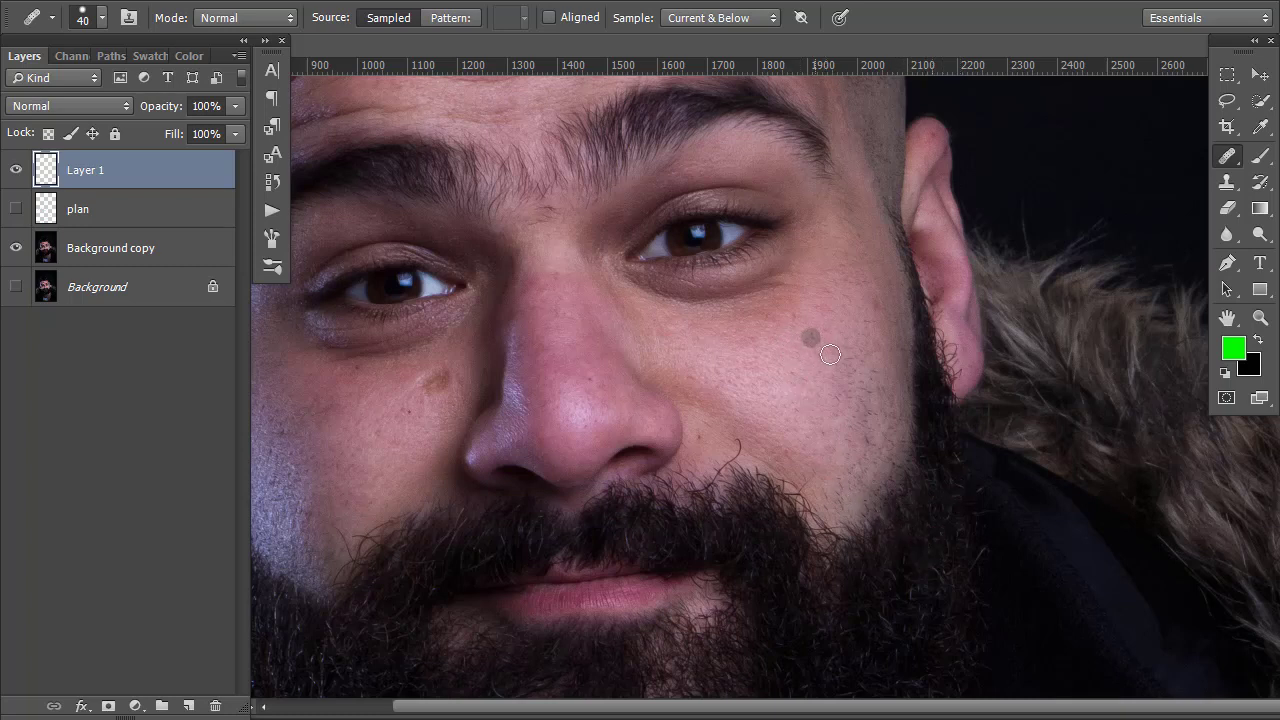
{"action": "left_click", "coordinate": [739, 446]}
{"action": "left_click", "coordinate": [735, 451]}
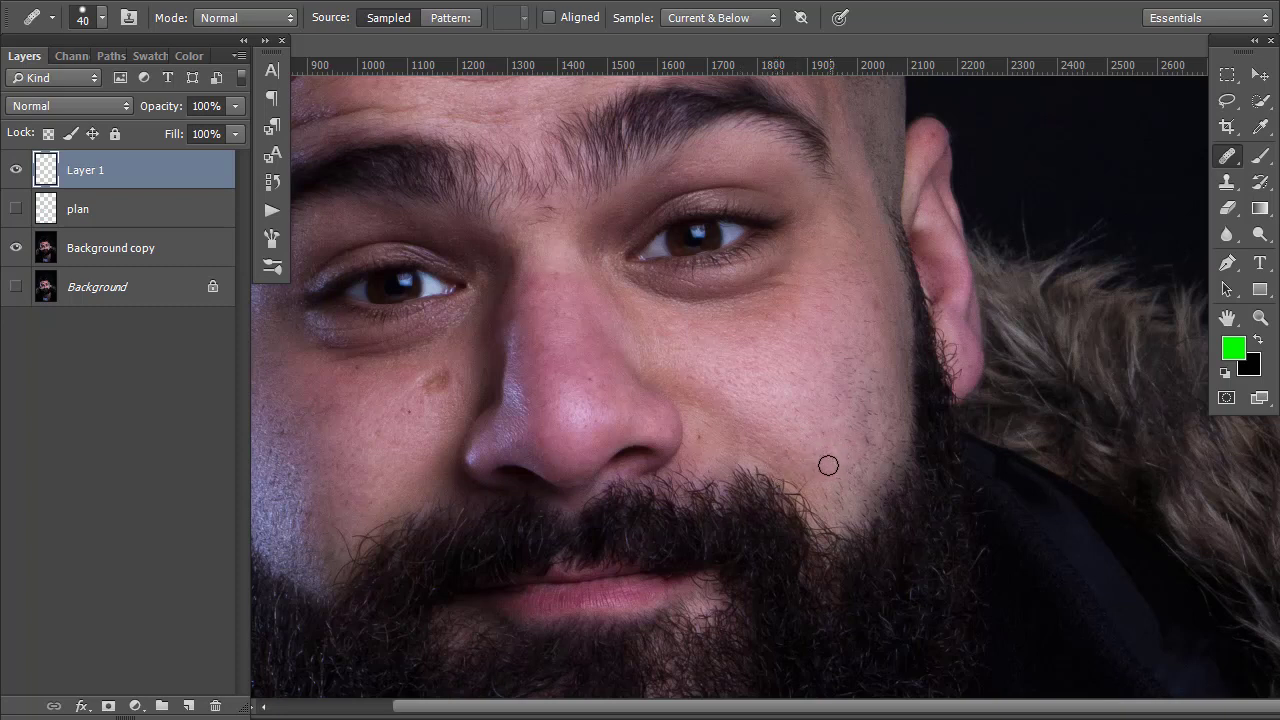
{"action": "key", "text": "ctrl+alt+z"}
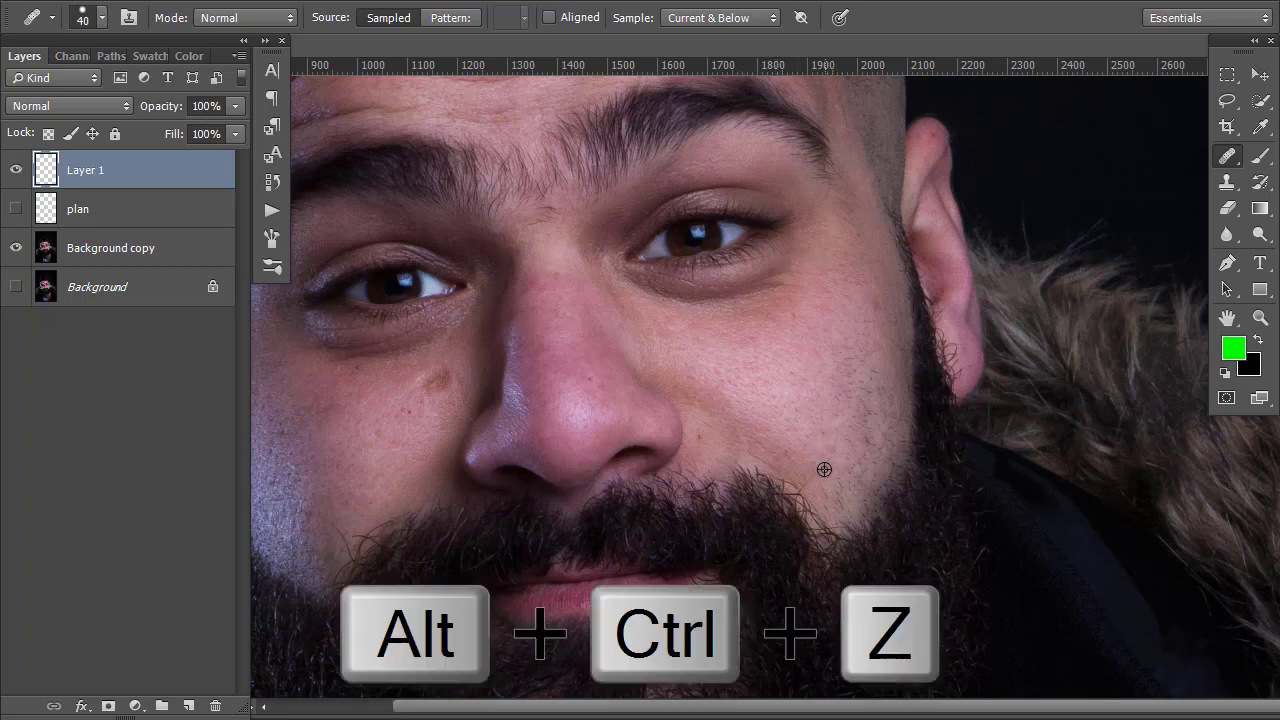
{"action": "key", "text": "ctrl+alt+z"}
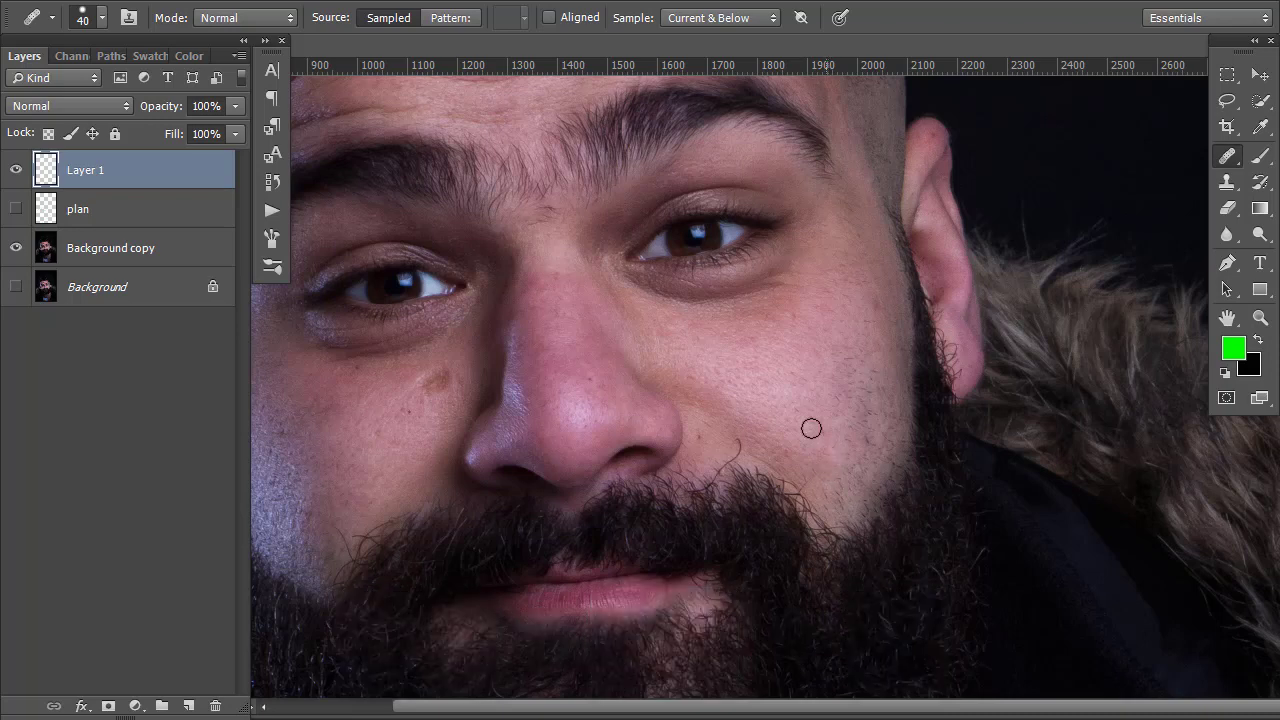
Remove the stray moustache hair beside the nostril with the Healing Brush at size 30, sampling nearby cheek skin
{"action": "left_click", "coordinate": [762, 391]}
{"action": "key", "text": "bracketleft"}
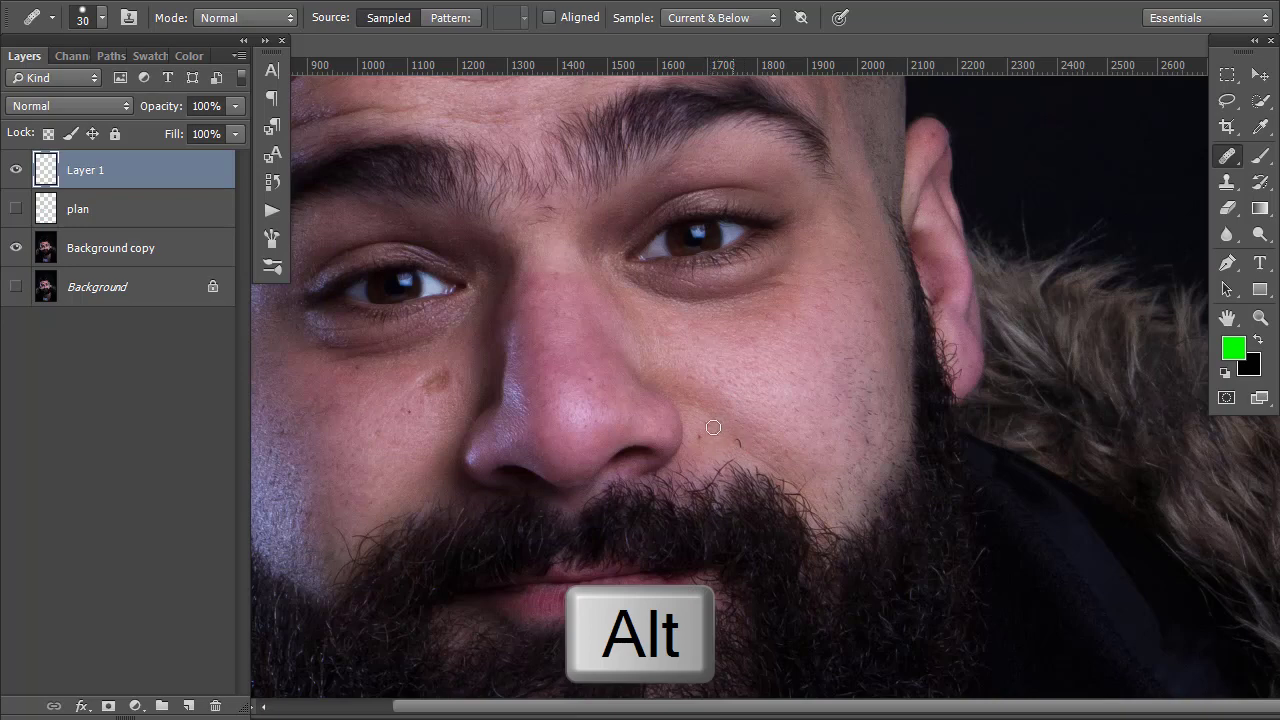
{"action": "left_click", "coordinate": [713, 427], "text": "alt"}
{"action": "left_click", "coordinate": [760, 460]}
{"action": "left_click_drag", "start_coordinate": [735, 438], "coordinate": [718, 472]}
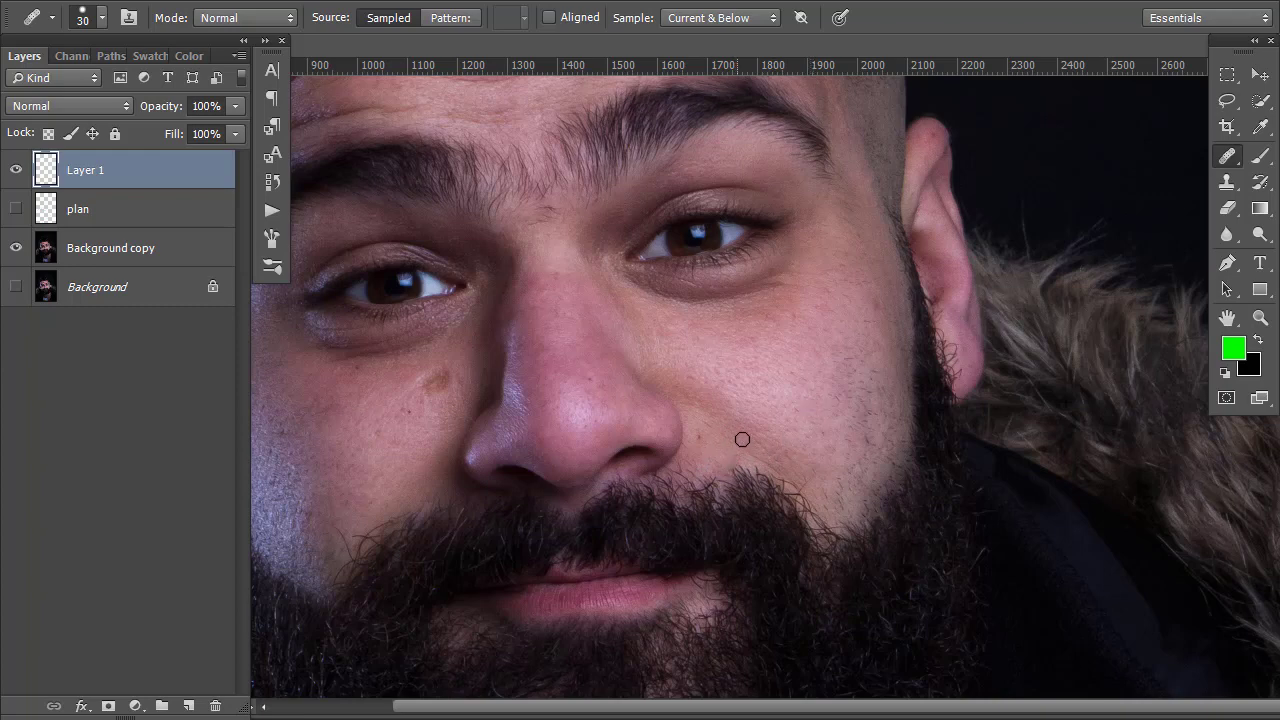
Heal the marks on the brightly lit cheek beside the moustache and on the middle of the nose
{"action": "key", "text": "space"}
{"action": "mouse_move", "coordinate": [548, 478]}
{"action": "left_mouse_down"}
{"action": "mouse_move", "coordinate": [648, 448]}
{"action": "mouse_move", "coordinate": [716, 395]}
{"action": "left_mouse_up"}
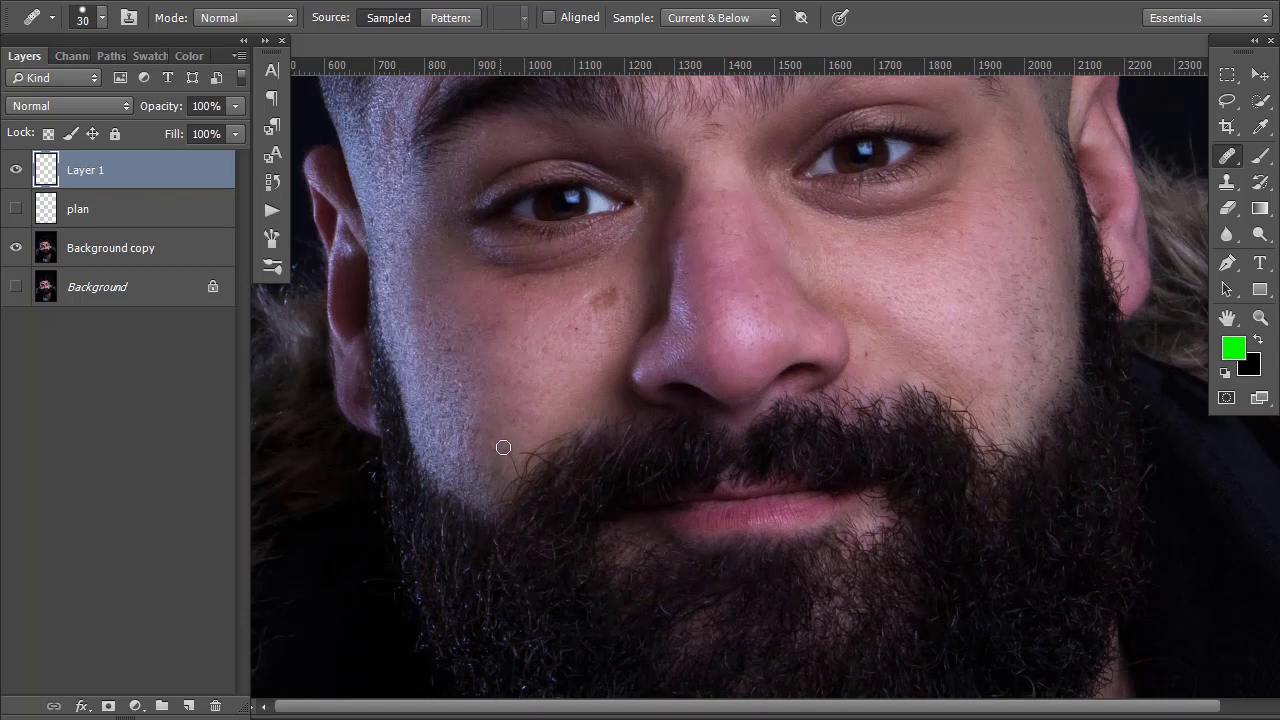
{"action": "left_click_drag", "start_coordinate": [498, 442], "coordinate": [515, 455]}
{"action": "mouse_move", "coordinate": [728, 306]}
{"action": "left_mouse_down"}
{"action": "mouse_move", "coordinate": [763, 323]}
{"action": "mouse_move", "coordinate": [743, 337]}
{"action": "mouse_move", "coordinate": [719, 329]}
{"action": "left_mouse_up"}
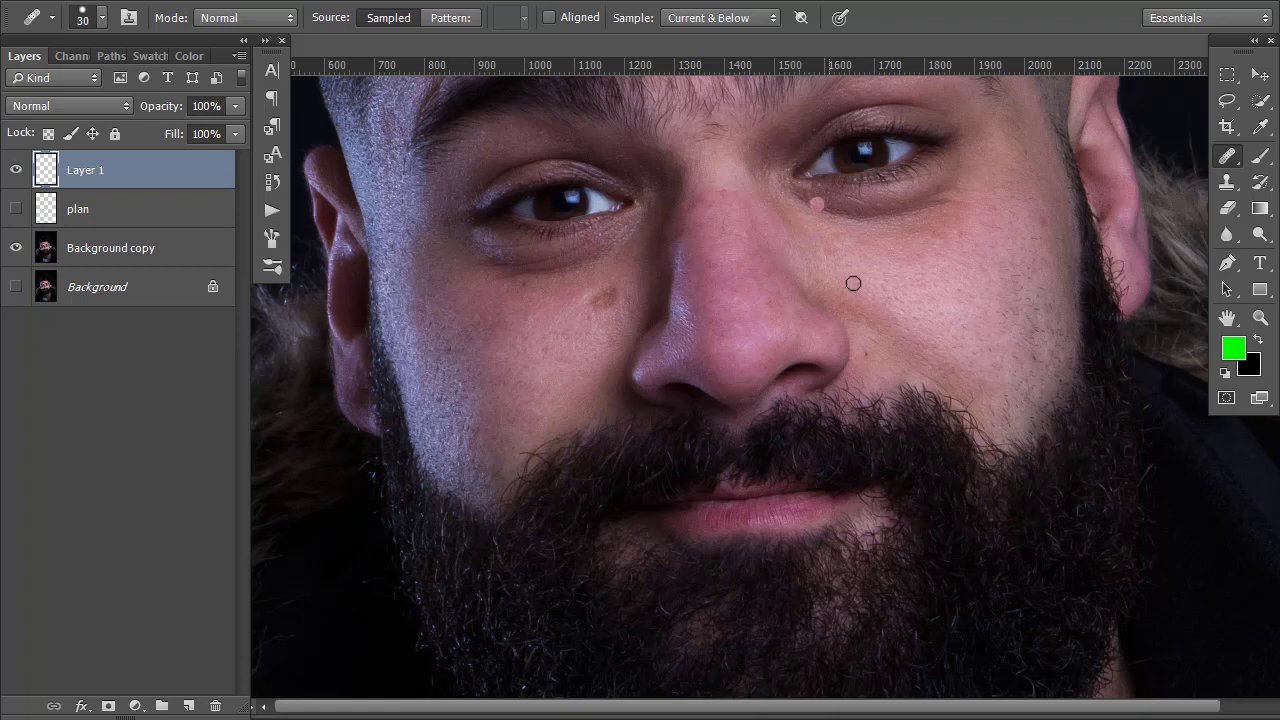
Heal small blemishes on the bridge of the nose and across both cheeks, sampling skin between the eyebrows
{"action": "left_click", "coordinate": [723, 168], "text": "alt"}
{"action": "left_click", "coordinate": [726, 191]}
{"action": "left_click", "coordinate": [884, 354]}
{"action": "left_click", "coordinate": [967, 303]}
{"action": "left_click", "coordinate": [1047, 311]}
{"action": "left_click", "coordinate": [552, 297]}
{"action": "left_click", "coordinate": [602, 297]}
{"action": "left_click", "coordinate": [612, 338]}
Compare the whole portrait with the markings on the plan layer, leaving that layer hidden
{"action": "key", "text": "z"}
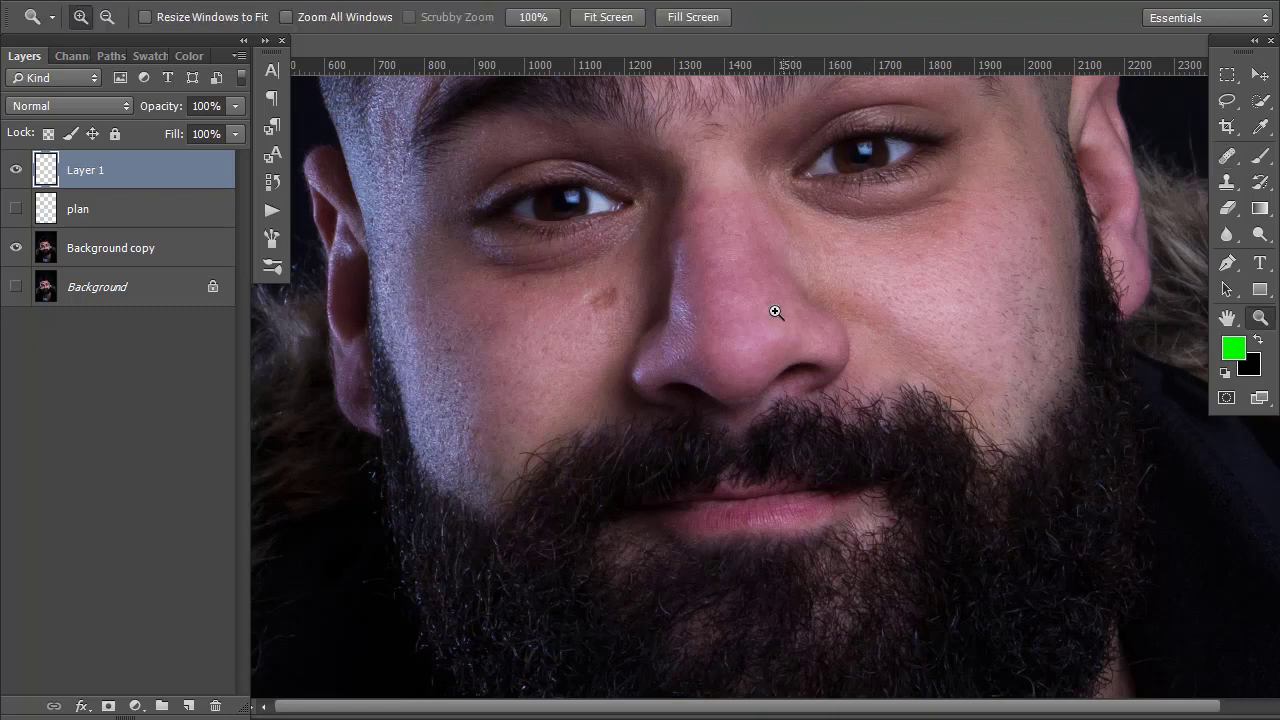
{"action": "key", "text": "alt"}
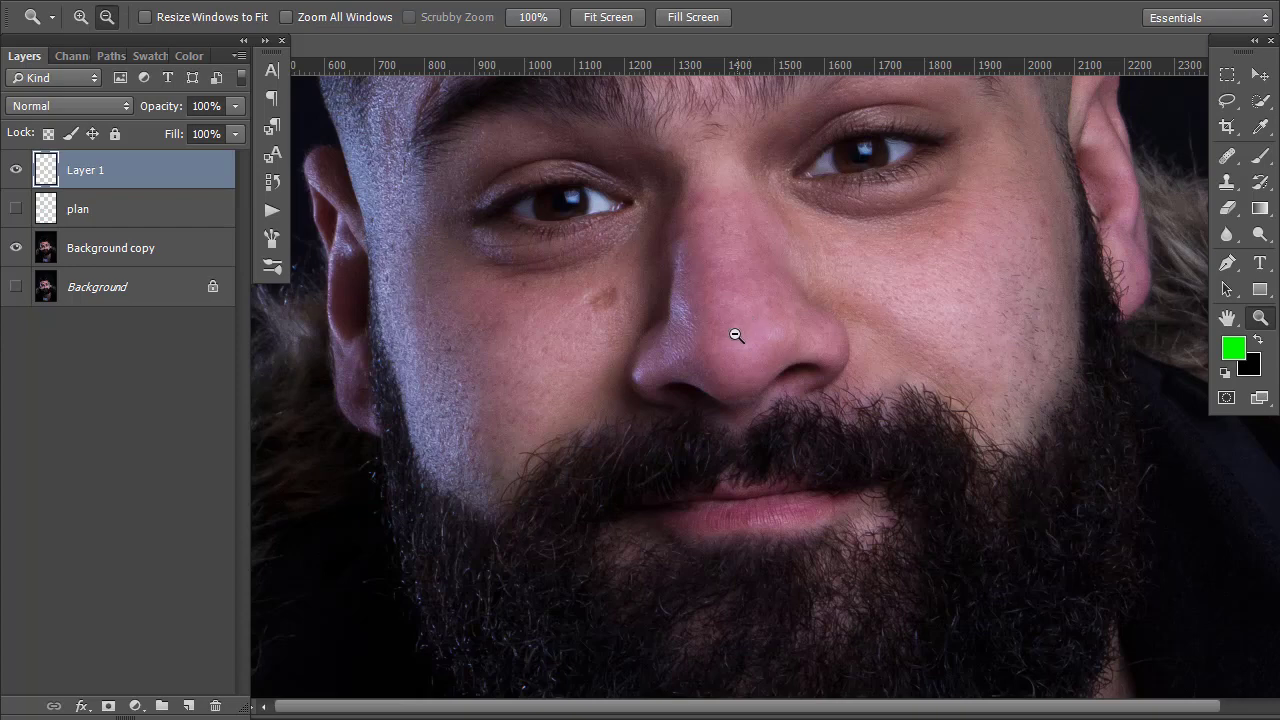
{"action": "left_click", "coordinate": [727, 343], "text": "alt"}
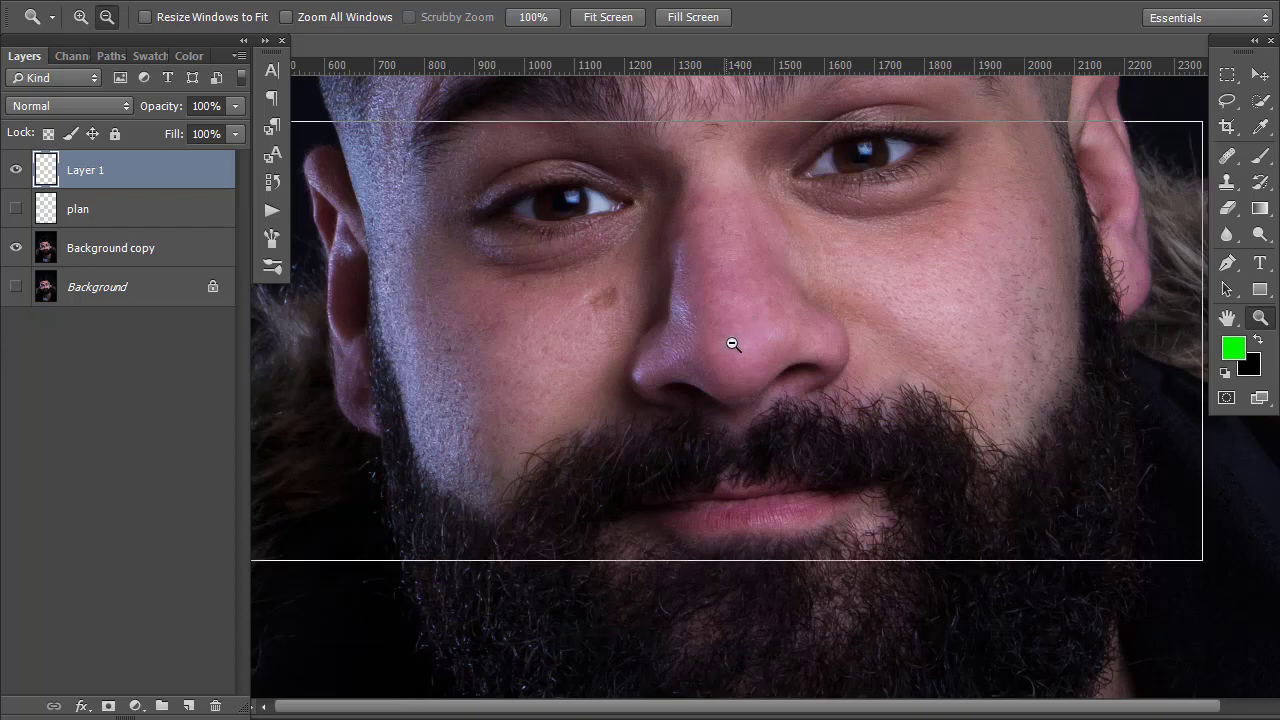
{"action": "left_click", "coordinate": [729, 344], "text": "alt"}
{"action": "left_click", "coordinate": [729, 344], "text": "alt"}
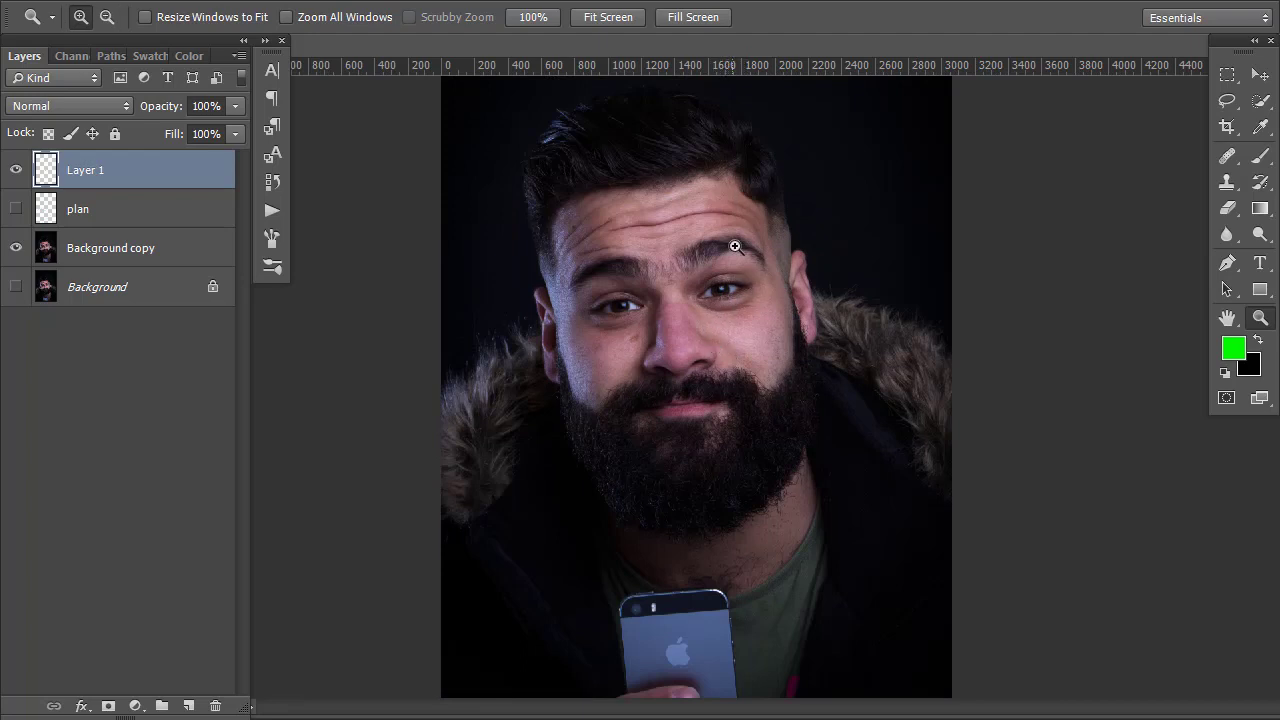
{"action": "left_click", "coordinate": [15, 209]}
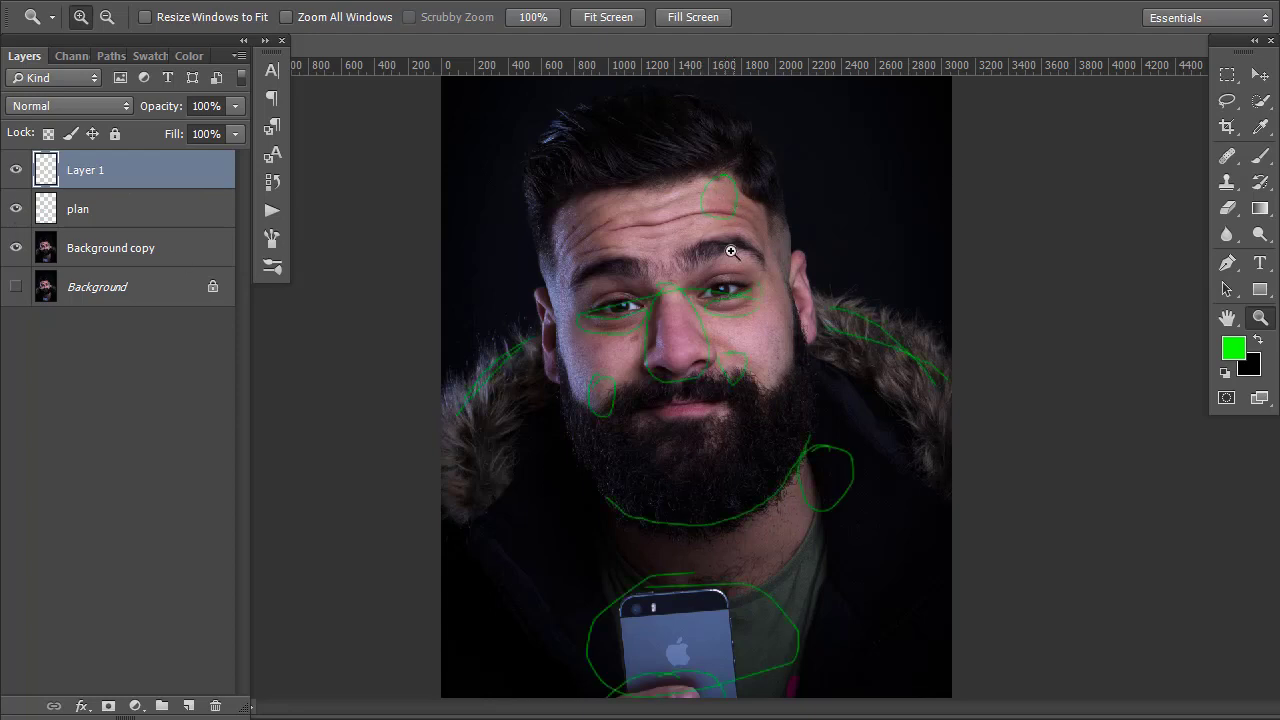
{"action": "left_click", "coordinate": [15, 209]}
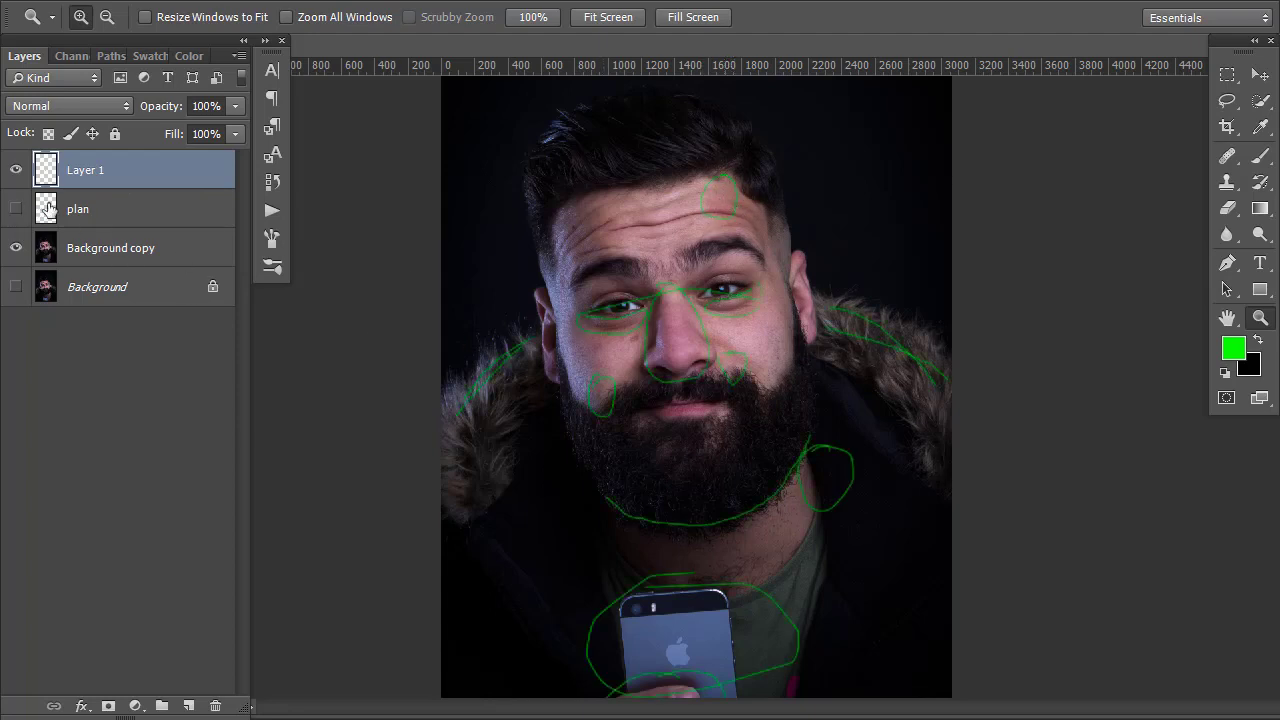
Heal the stray hairs on the upper forehead just below the hairline, sampling clean forehead skin
{"action": "left_click", "coordinate": [729, 181]}
{"action": "left_click", "coordinate": [737, 217]}
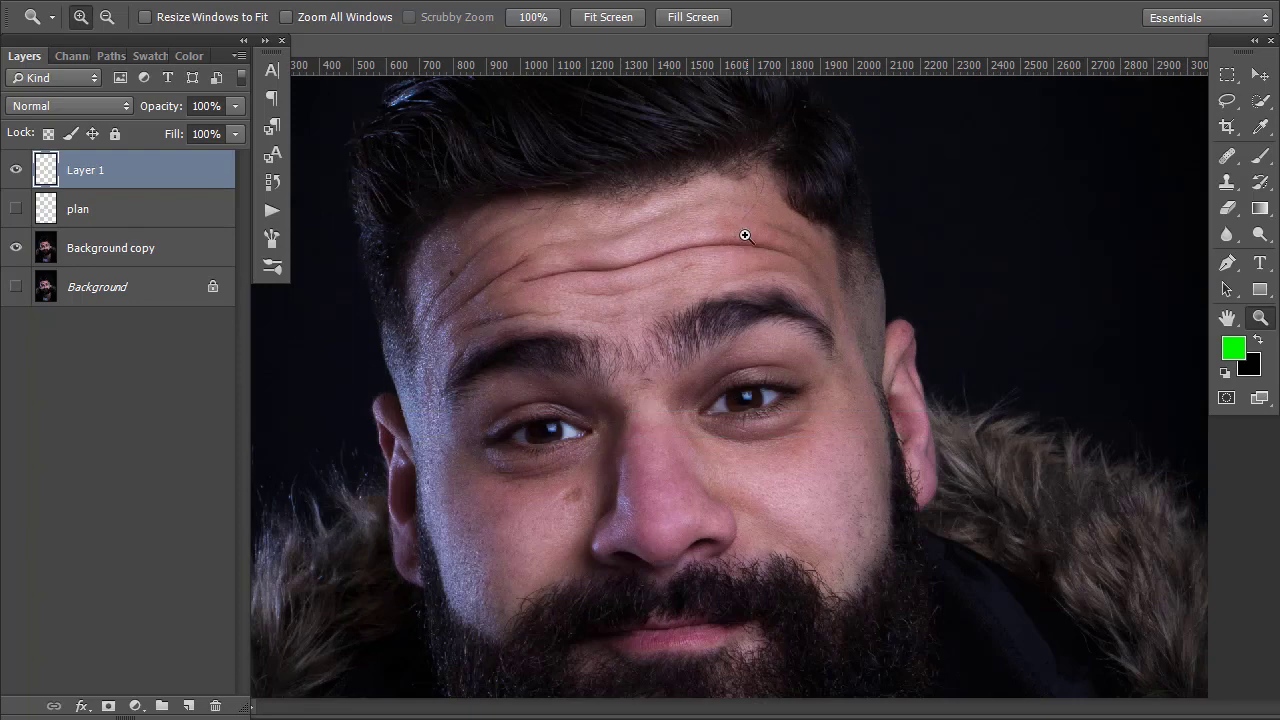
{"action": "left_click", "coordinate": [745, 235]}
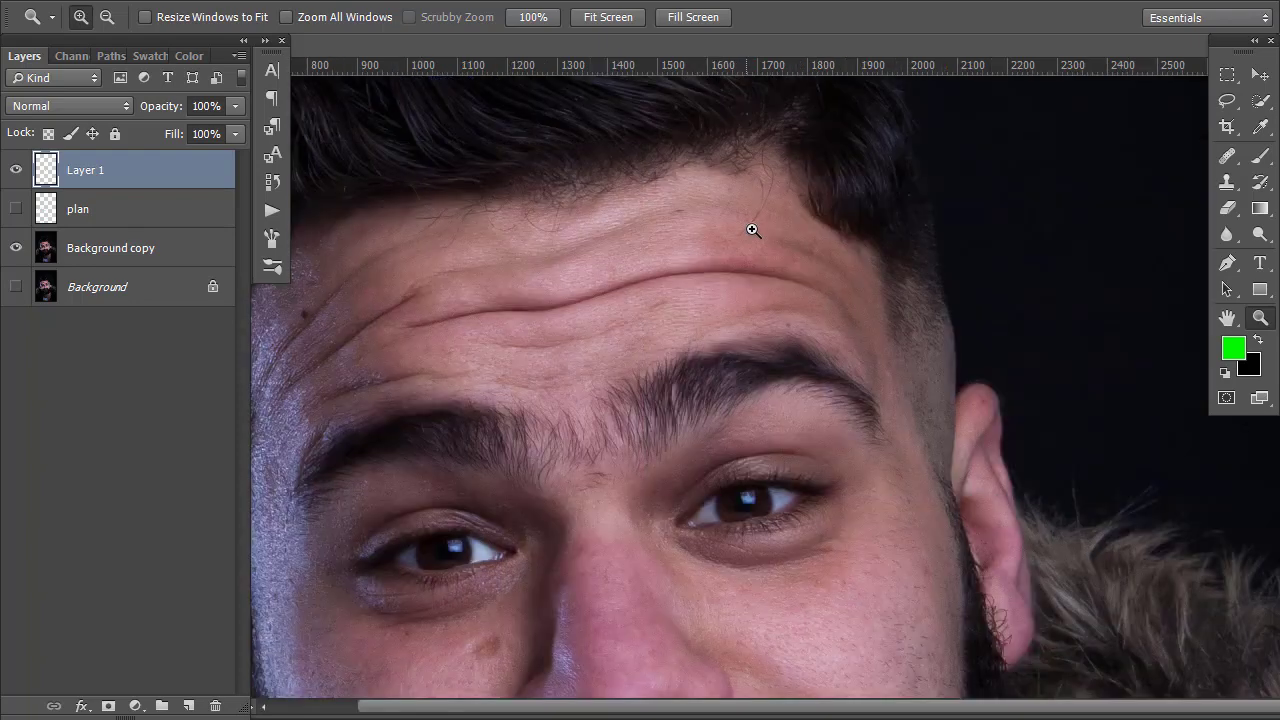
{"action": "left_click", "coordinate": [1228, 156]}
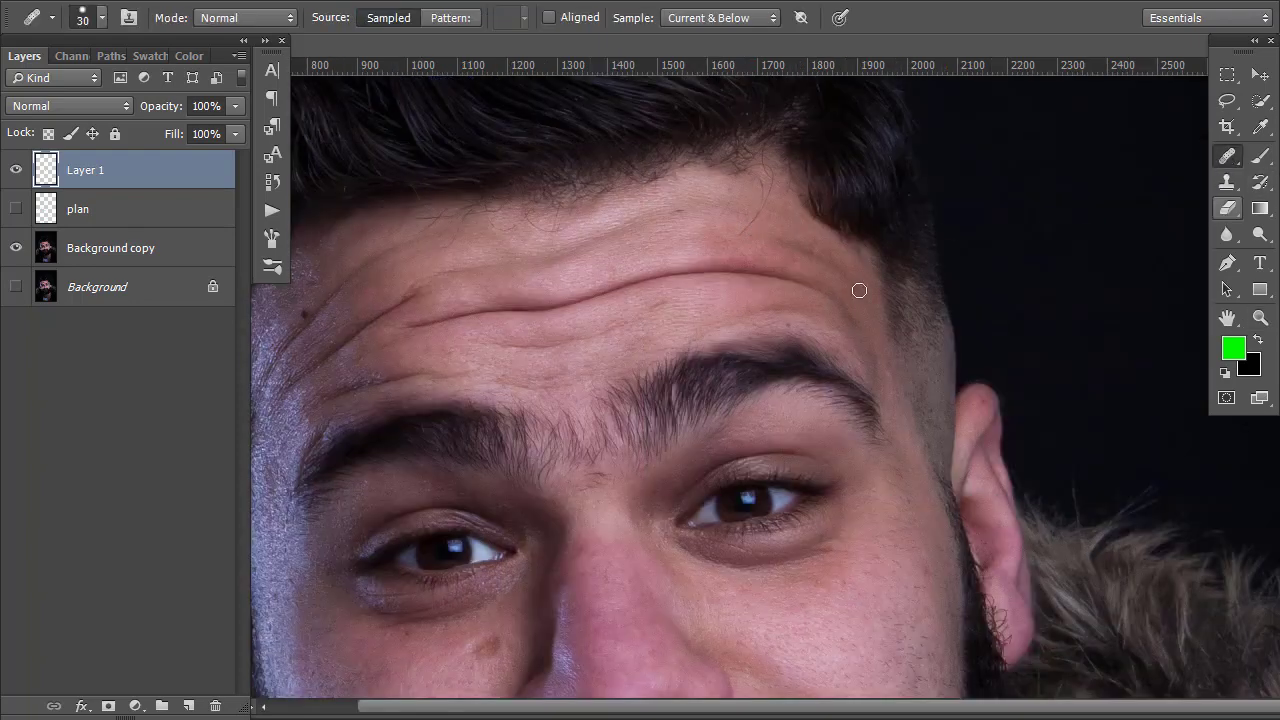
{"action": "left_click", "coordinate": [716, 187], "text": "alt"}
{"action": "mouse_move", "coordinate": [753, 173]}
{"action": "left_mouse_down"}
{"action": "mouse_move", "coordinate": [765, 185]}
{"action": "mouse_move", "coordinate": [755, 205]}
{"action": "mouse_move", "coordinate": [758, 180]}
{"action": "left_mouse_up"}
Try healing the beard's outer edge with skin sampled from the cheek
{"action": "left_click_drag", "start_coordinate": [660, 591], "coordinate": [717, 409]}
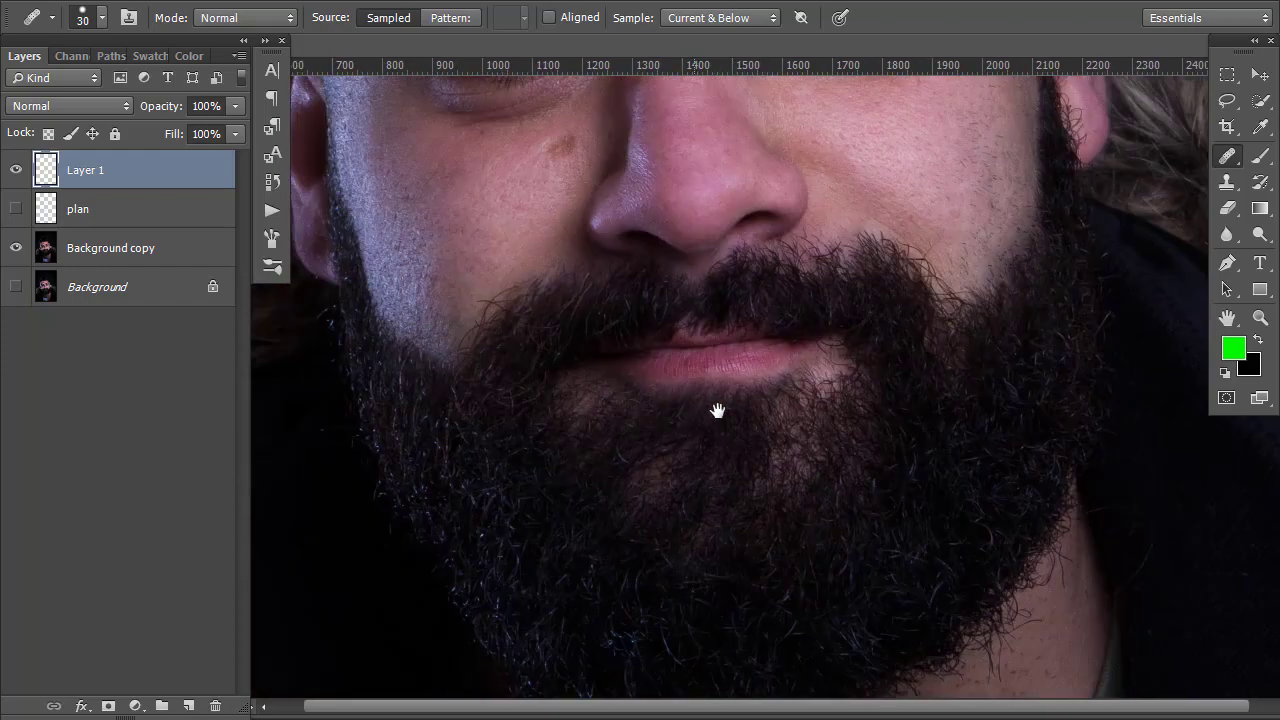
{"action": "left_click", "coordinate": [939, 170], "text": "alt"}
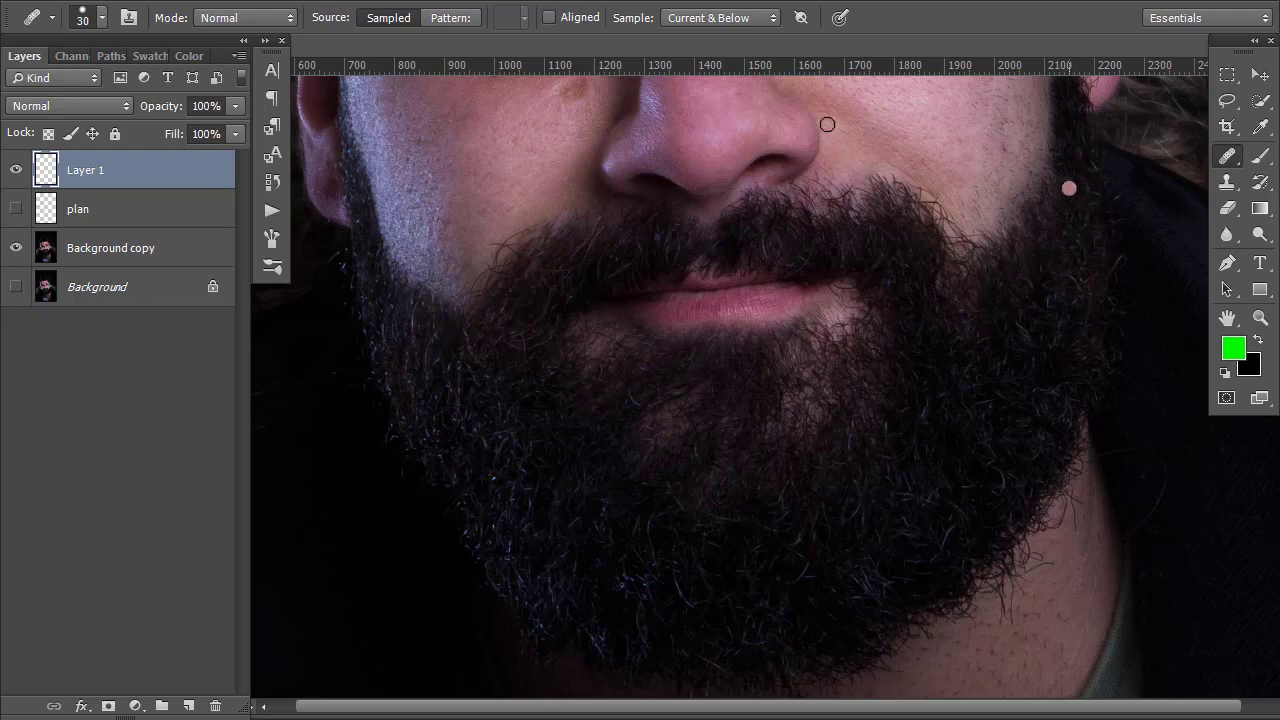
{"action": "mouse_move", "coordinate": [658, 517]}
{"action": "left_mouse_down"}
{"action": "mouse_move", "coordinate": [629, 286]}
{"action": "mouse_move", "coordinate": [615, 272]}
{"action": "mouse_move", "coordinate": [689, 431]}
{"action": "left_mouse_up"}
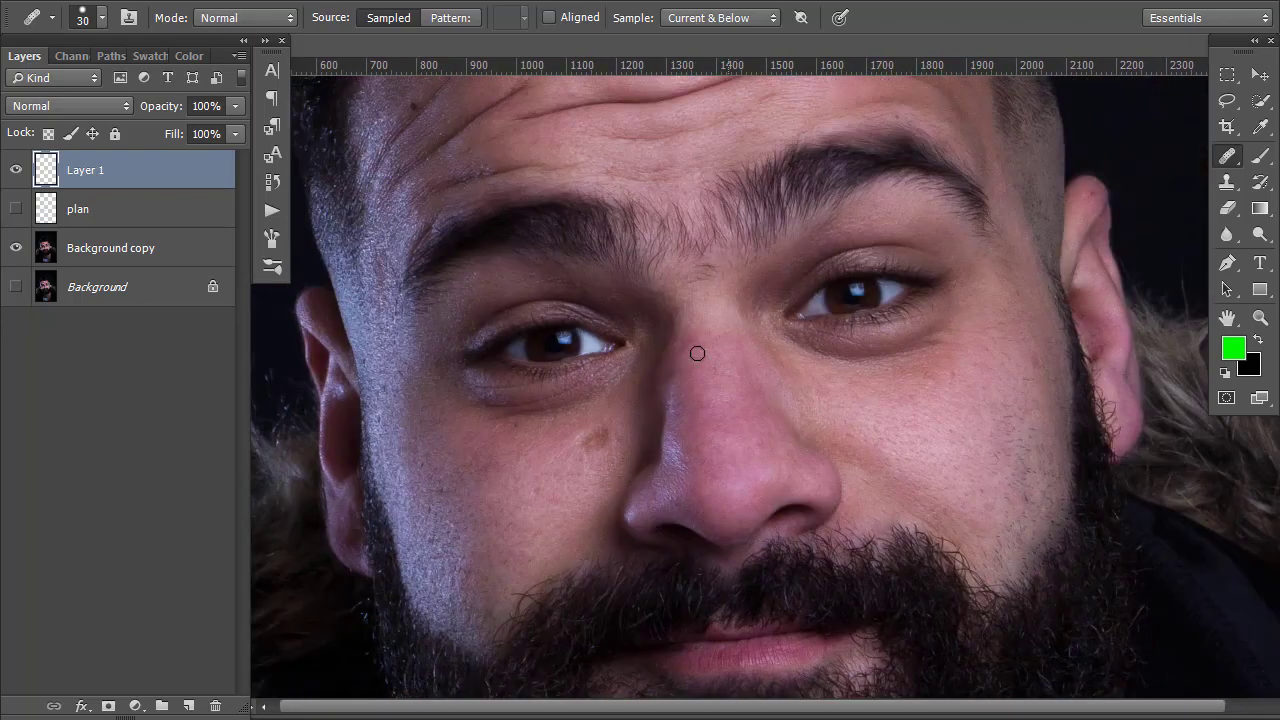
Rename the retouching layer as heal
{"action": "double_click", "coordinate": [95, 170]}
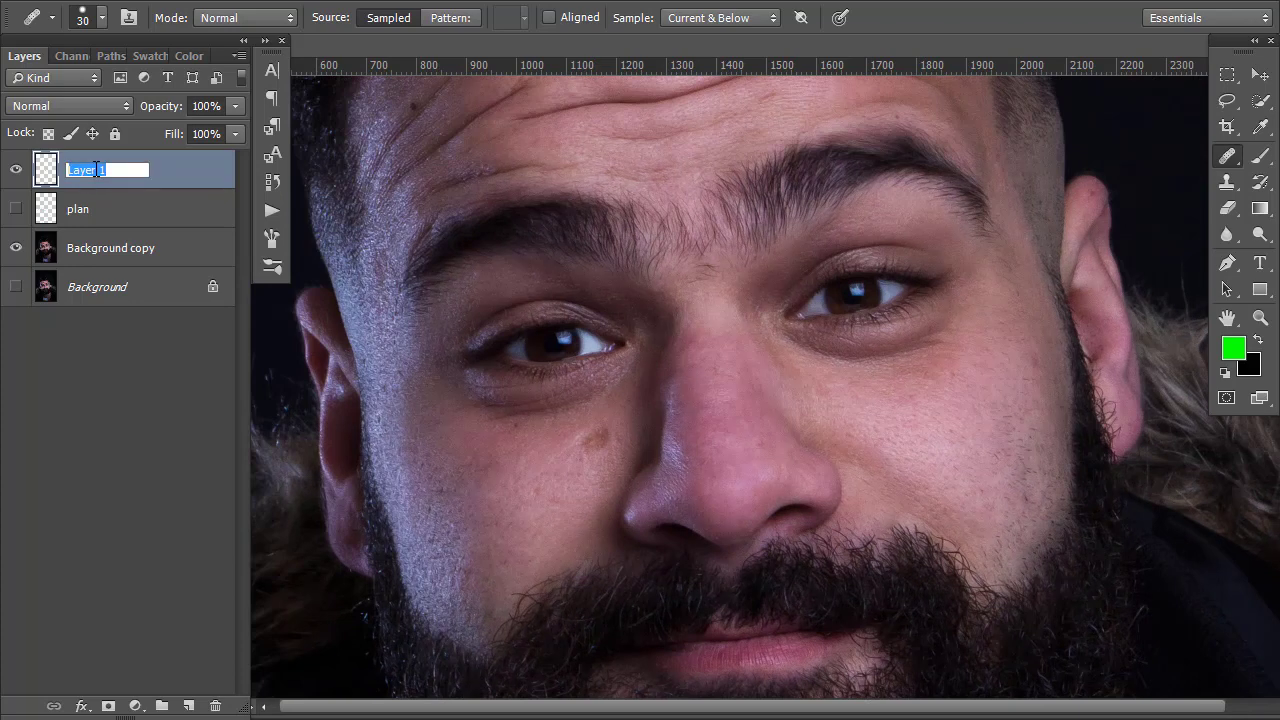
{"action": "type", "text": "heal"}
{"action": "key", "text": "Return"}
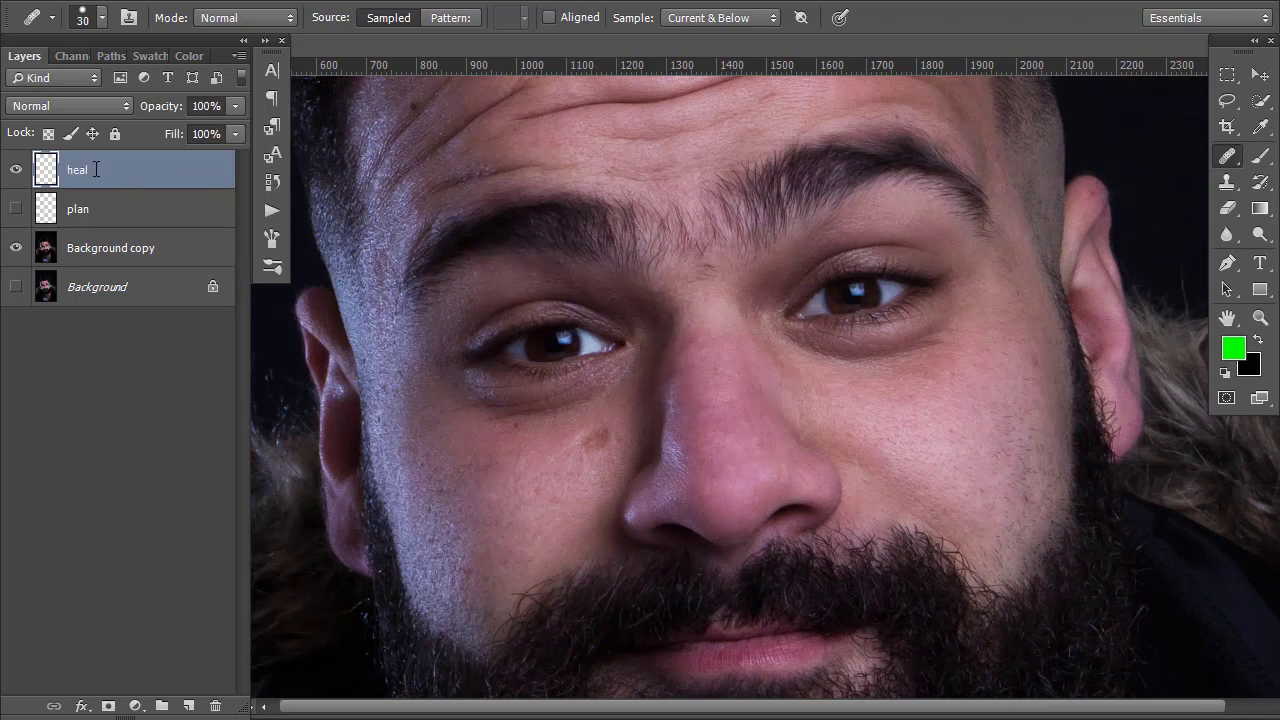
Add a new empty layer above the heal layer and name it clone
{"action": "left_click", "coordinate": [188, 706]}
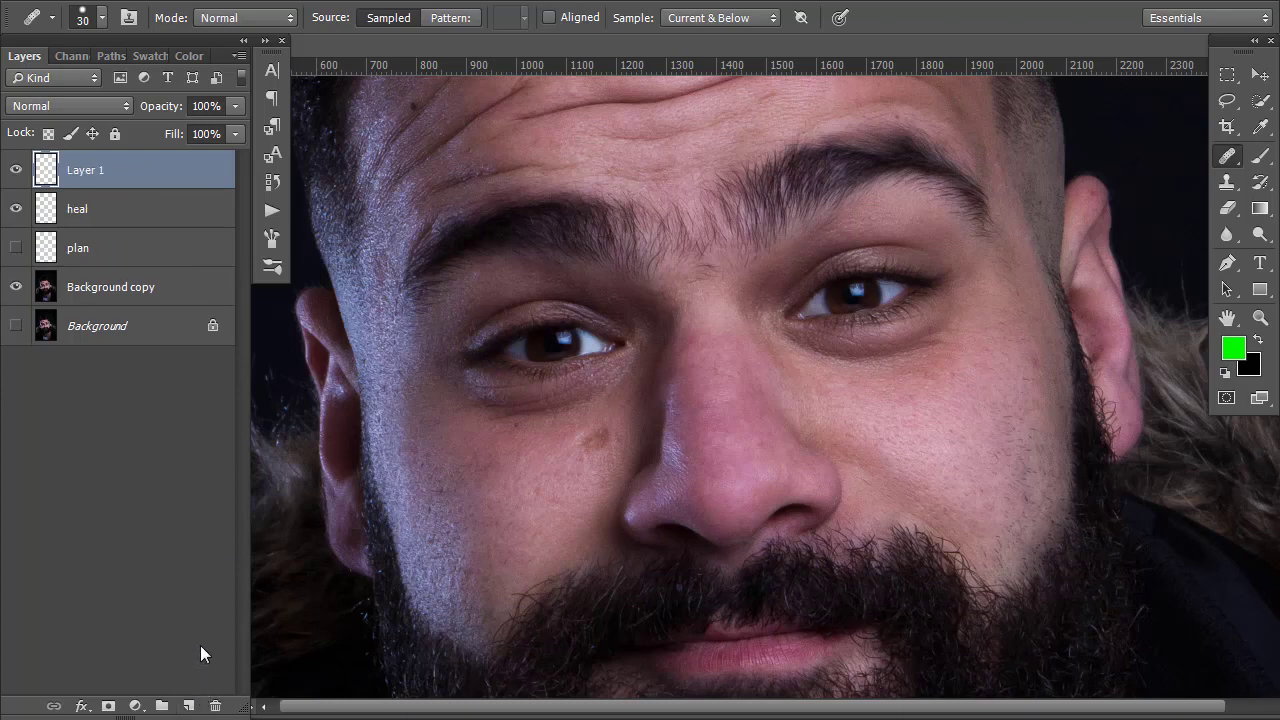
{"action": "double_click", "coordinate": [88, 173]}
{"action": "type", "text": "clone"}
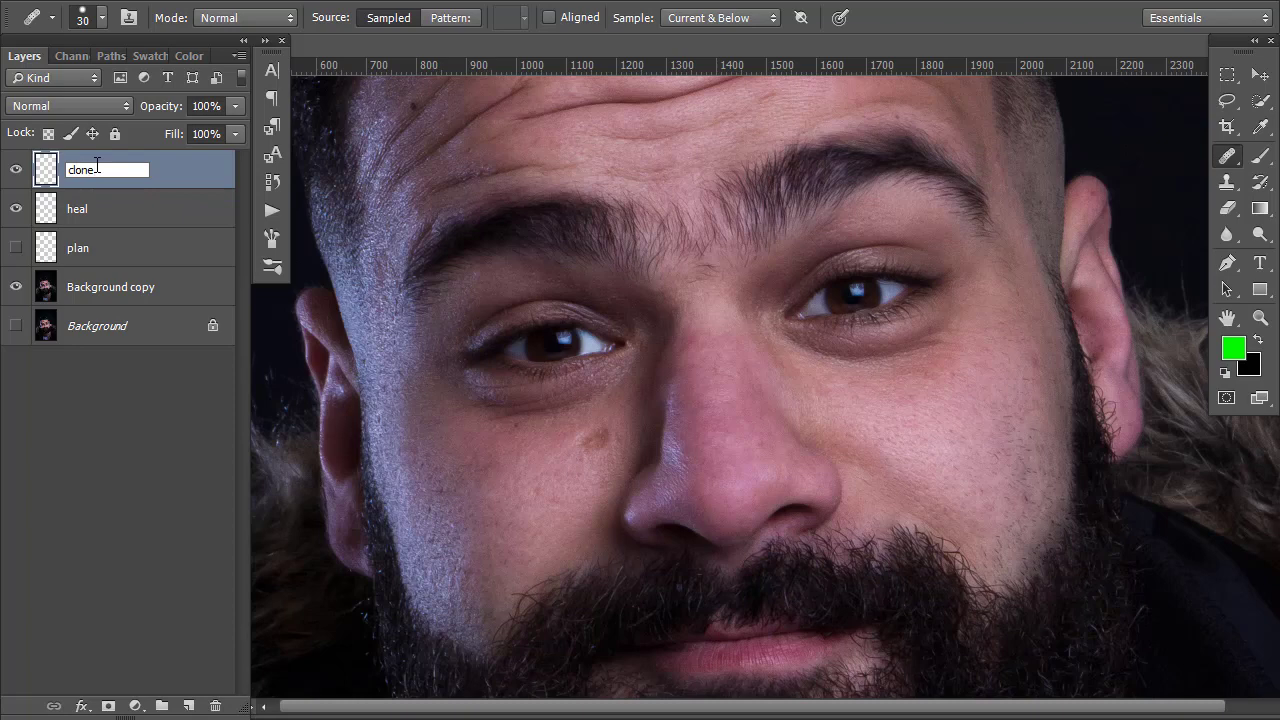
{"action": "key", "text": "Return"}
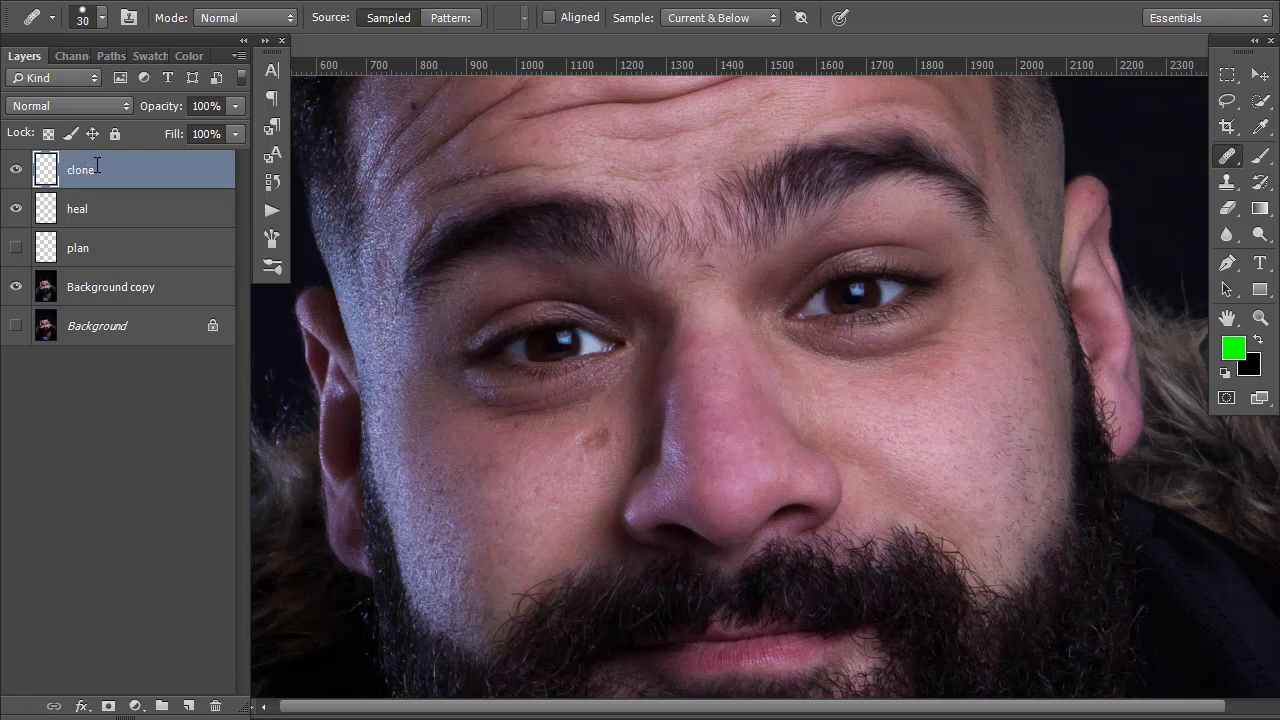
Clone neck skin over the stray hairs along the beard's side edge with the Clone Stamp at size 60
{"action": "left_click", "coordinate": [1226, 192]}
{"action": "right_click", "coordinate": [1231, 187]}
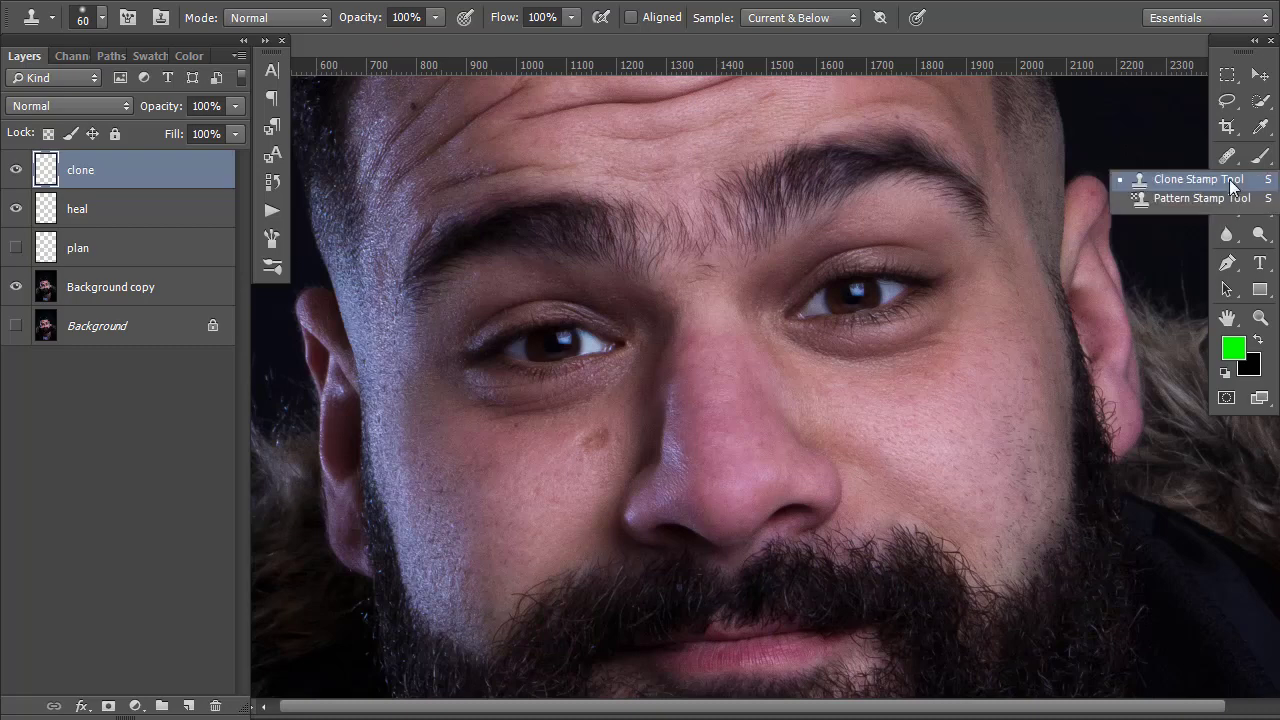
{"action": "left_click", "coordinate": [1227, 188]}
{"action": "key", "text": "space"}
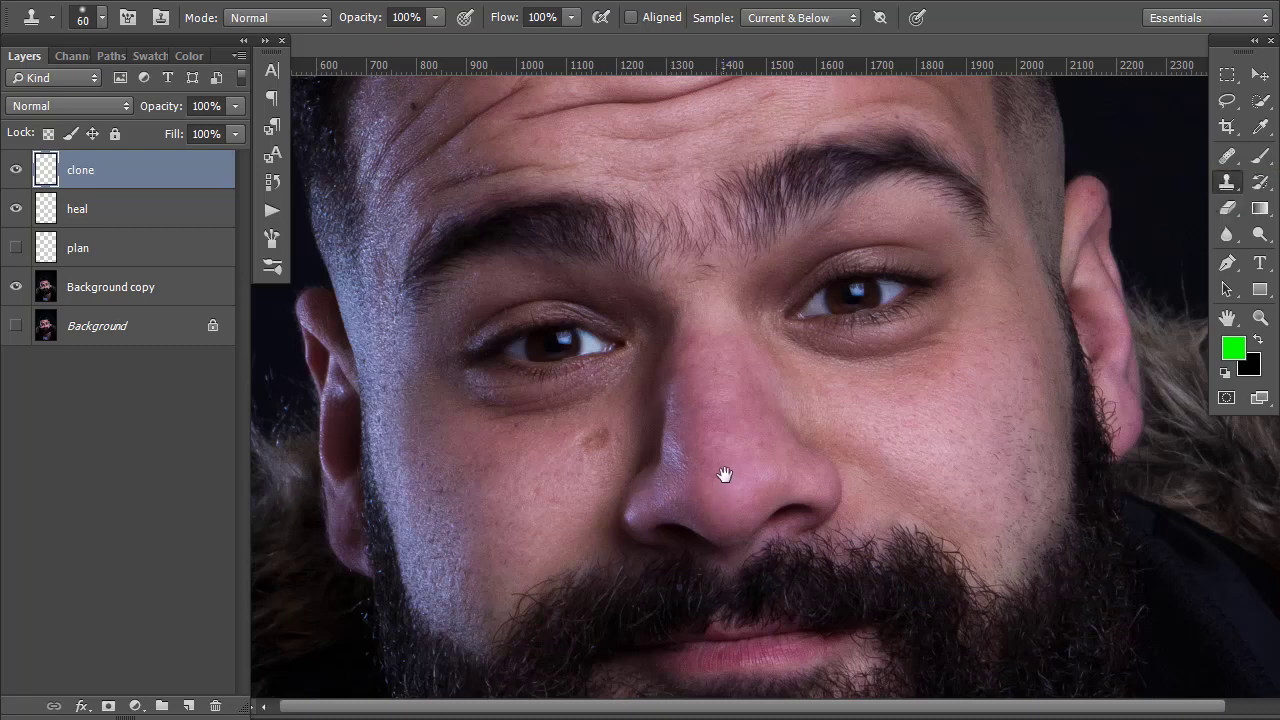
{"action": "left_click_drag", "start_coordinate": [713, 498], "coordinate": [703, 191]}
{"action": "mouse_move", "coordinate": [729, 477]}
{"action": "left_mouse_down"}
{"action": "mouse_move", "coordinate": [640, 263]}
{"action": "mouse_move", "coordinate": [574, 294]}
{"action": "left_mouse_up"}
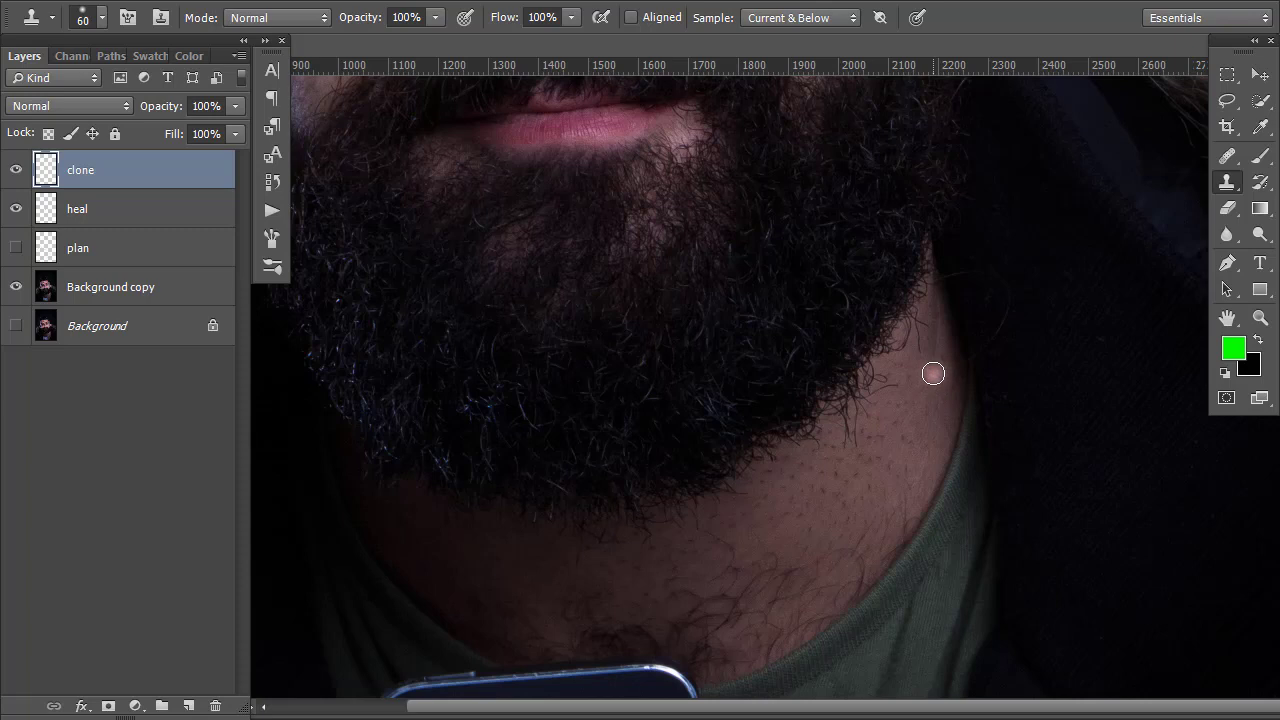
{"action": "left_click", "coordinate": [931, 370], "text": "alt"}
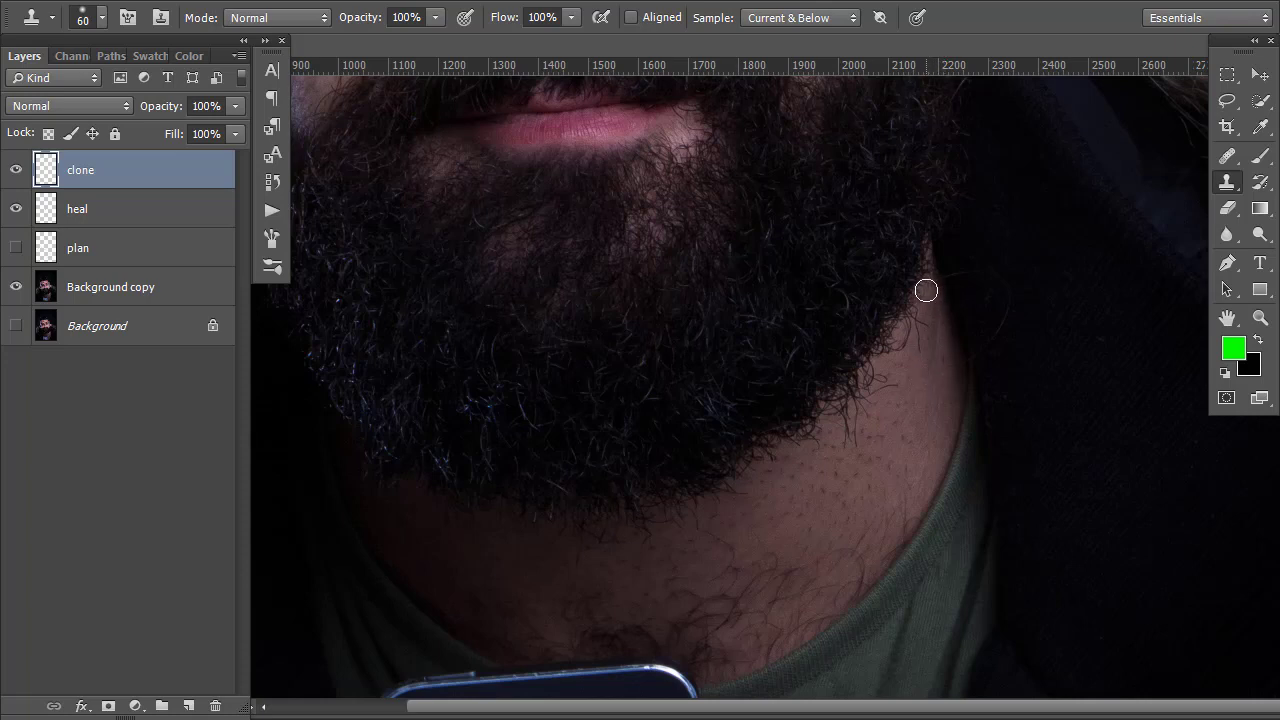
{"action": "mouse_move", "coordinate": [926, 289]}
{"action": "left_mouse_down"}
{"action": "mouse_move", "coordinate": [902, 336]}
{"action": "mouse_move", "coordinate": [922, 330]}
{"action": "mouse_move", "coordinate": [887, 363]}
{"action": "mouse_move", "coordinate": [863, 425]}
{"action": "mouse_move", "coordinate": [851, 437]}
{"action": "mouse_move", "coordinate": [850, 408]}
{"action": "mouse_move", "coordinate": [816, 437]}
{"action": "mouse_move", "coordinate": [894, 354]}
{"action": "left_mouse_up"}
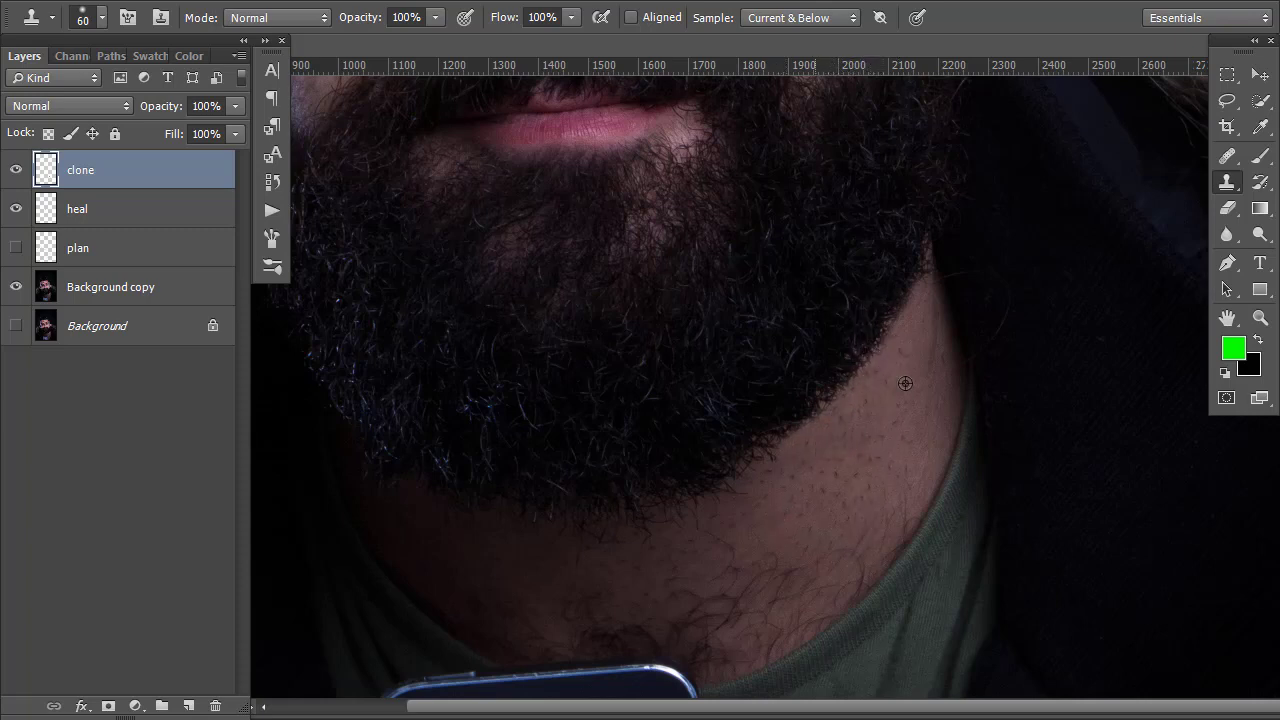
Clone neck skin over the stray hairs beneath the chin to give the beard's lower edge a clean curve
{"action": "left_click", "coordinate": [778, 508], "text": "alt"}
{"action": "mouse_move", "coordinate": [764, 469]}
{"action": "left_mouse_down"}
{"action": "mouse_move", "coordinate": [722, 497]}
{"action": "mouse_move", "coordinate": [819, 471]}
{"action": "left_mouse_up"}
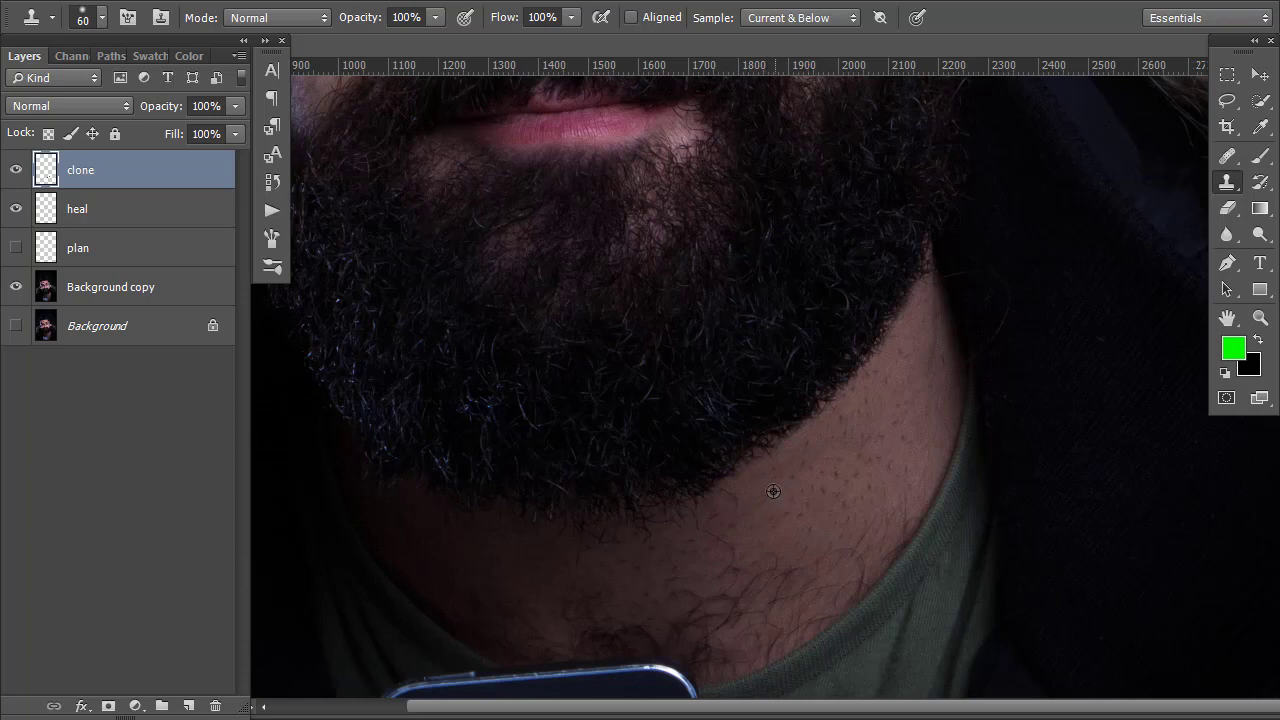
{"action": "left_click_drag", "start_coordinate": [735, 502], "coordinate": [744, 500]}
{"action": "left_click_drag", "start_coordinate": [687, 522], "coordinate": [681, 522]}
{"action": "mouse_move", "coordinate": [680, 527]}
{"action": "left_mouse_down"}
{"action": "mouse_move", "coordinate": [697, 511]}
{"action": "mouse_move", "coordinate": [598, 552]}
{"action": "mouse_move", "coordinate": [597, 538]}
{"action": "mouse_move", "coordinate": [621, 537]}
{"action": "mouse_move", "coordinate": [503, 527]}
{"action": "mouse_move", "coordinate": [415, 488]}
{"action": "mouse_move", "coordinate": [438, 507]}
{"action": "mouse_move", "coordinate": [425, 534]}
{"action": "mouse_move", "coordinate": [422, 504]}
{"action": "mouse_move", "coordinate": [365, 467]}
{"action": "mouse_move", "coordinate": [490, 518]}
{"action": "mouse_move", "coordinate": [705, 507]}
{"action": "left_mouse_up"}
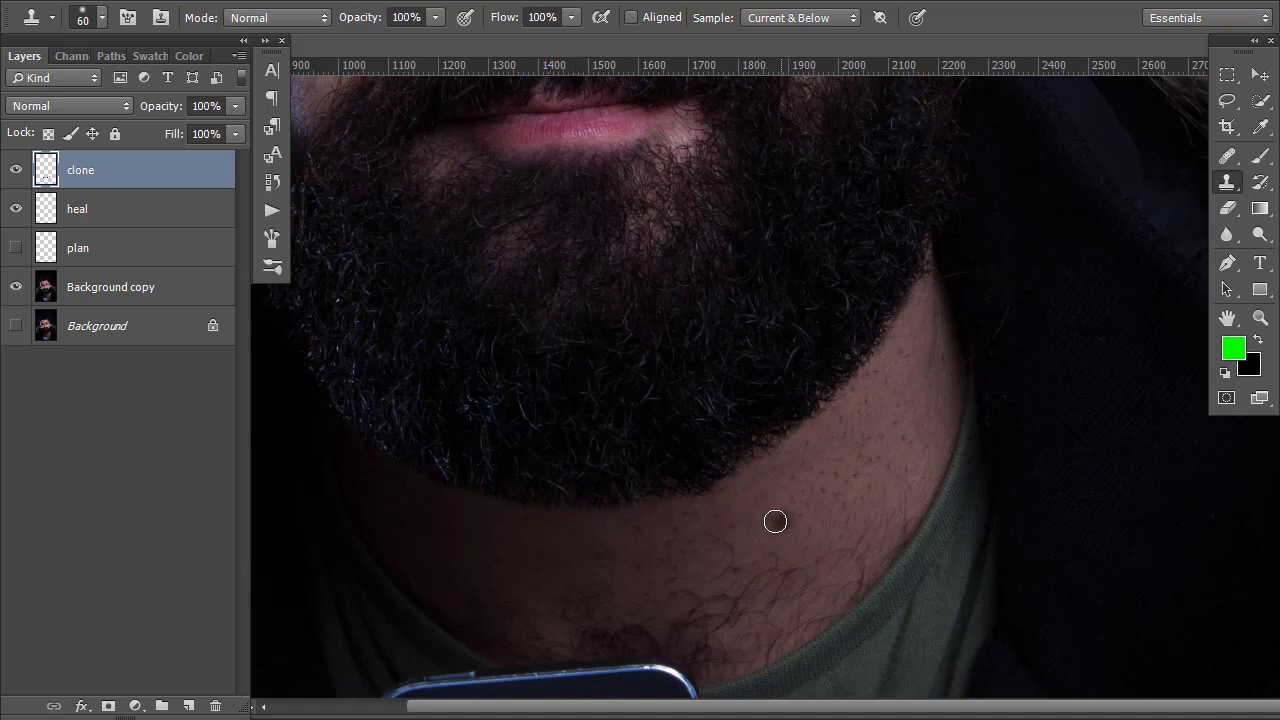
{"action": "key", "text": "z"}
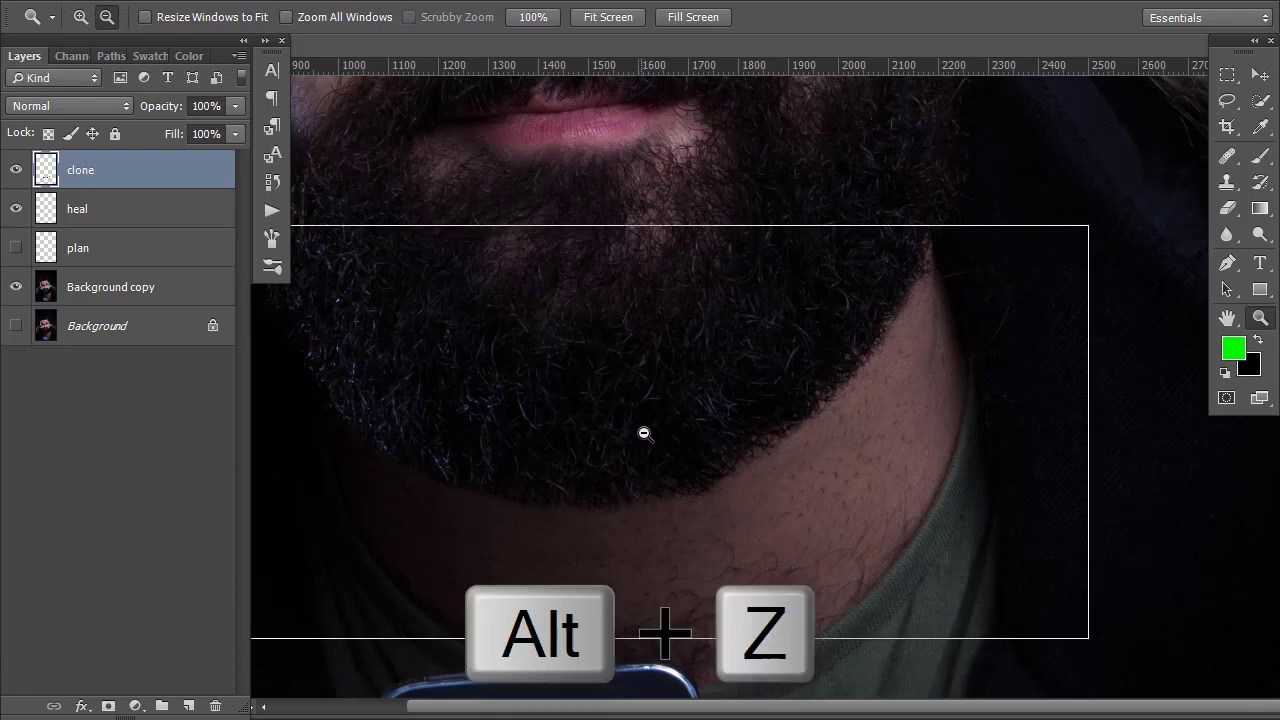
Compare the whole portrait with and without the clone layer, leaving the layer shown
{"action": "left_click", "coordinate": [643, 433], "text": "alt"}
{"action": "left_click", "coordinate": [655, 437], "text": "alt"}
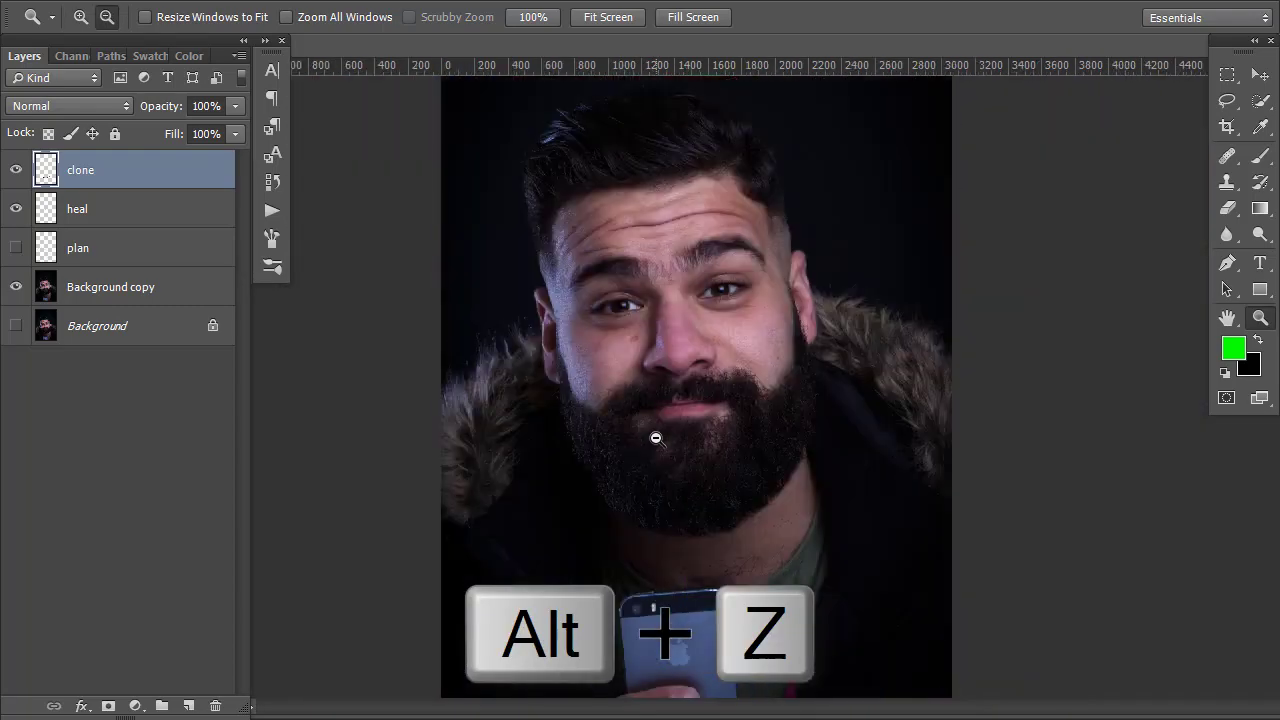
{"action": "left_click", "coordinate": [656, 438], "text": "alt"}
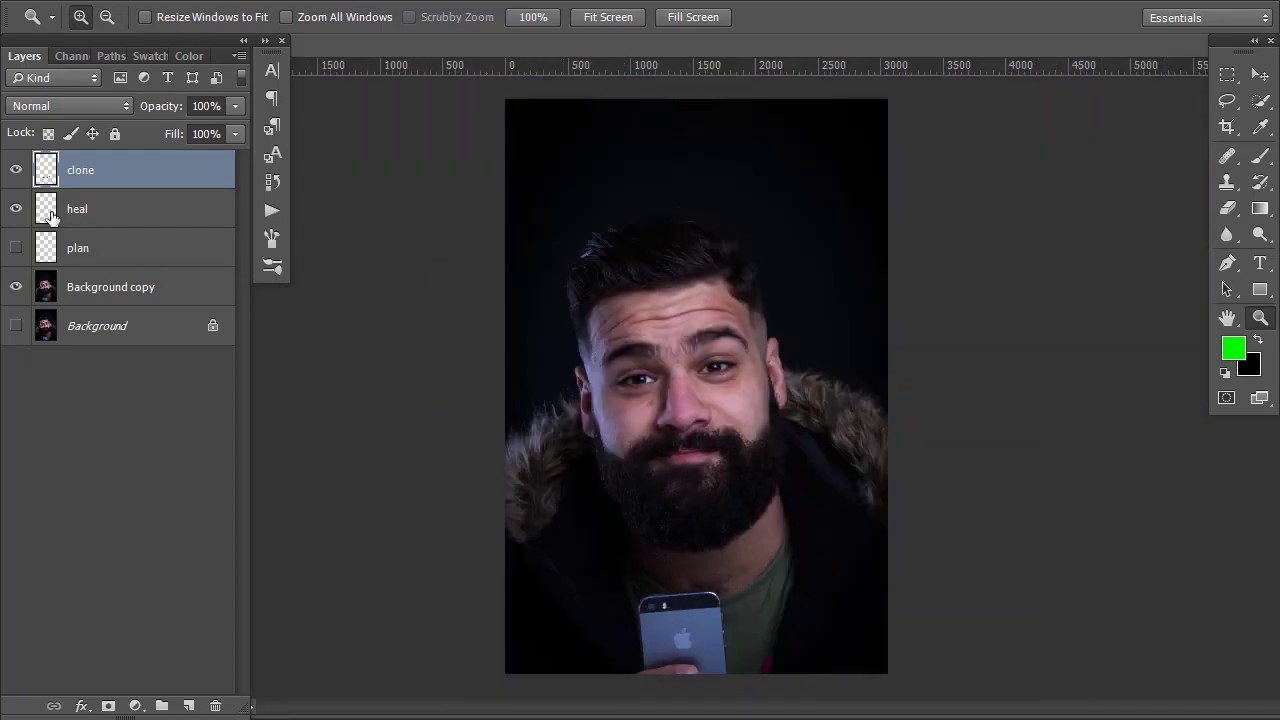
{"action": "left_click", "coordinate": [15, 172]}
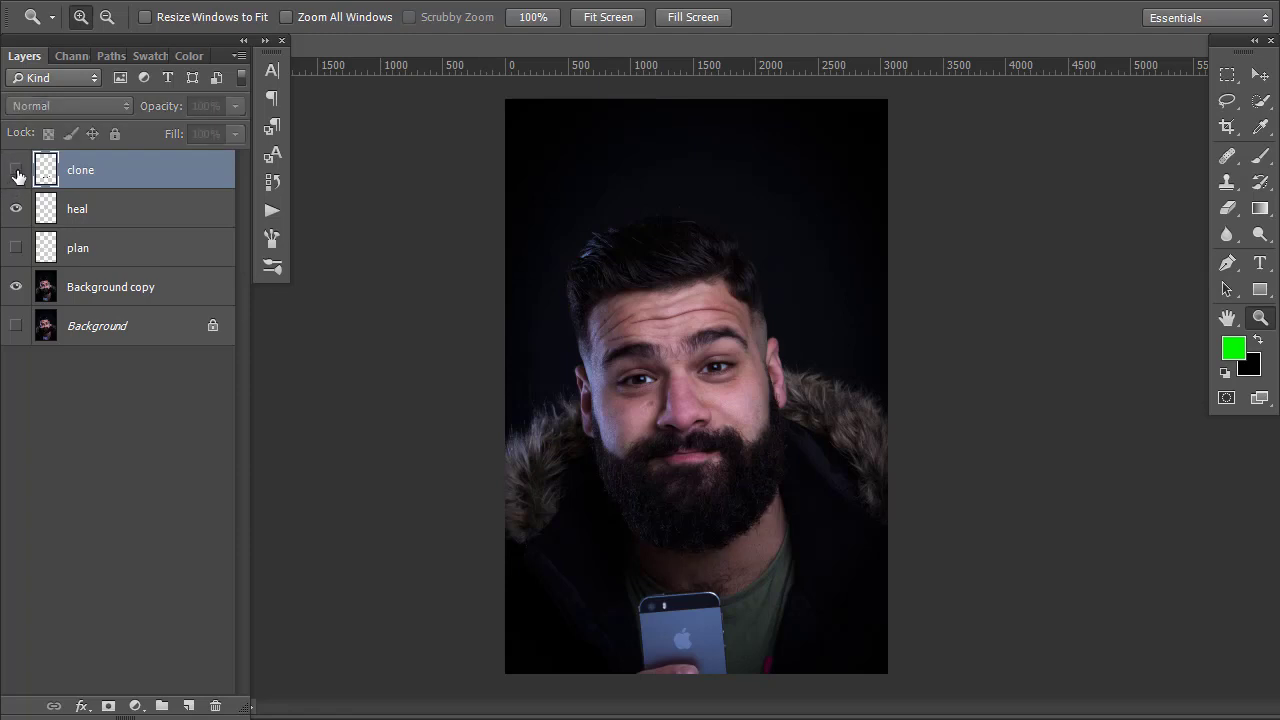
{"action": "left_click", "coordinate": [16, 172]}
{"action": "left_click", "coordinate": [16, 172]}
{"action": "left_click", "coordinate": [16, 172]}
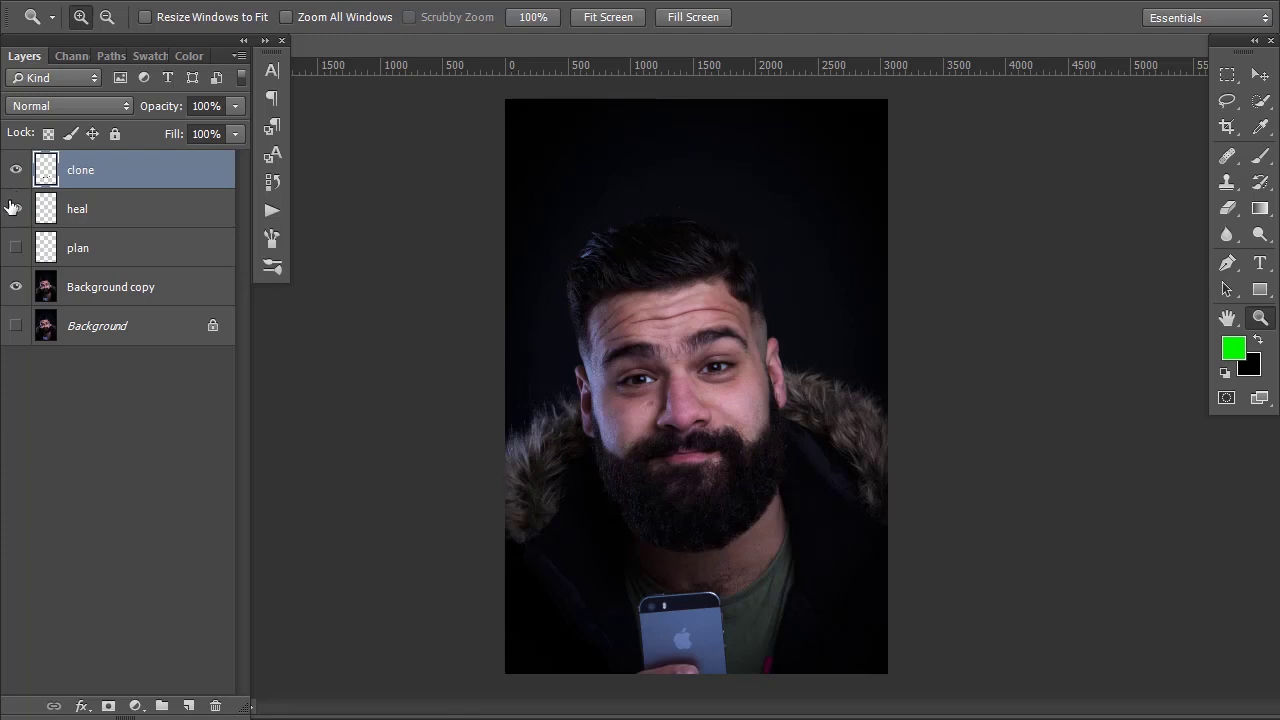
Clone neck skin along the beard's lower edge beneath the chin with the Clone Stamp at size 60
{"action": "left_click", "coordinate": [727, 555]}
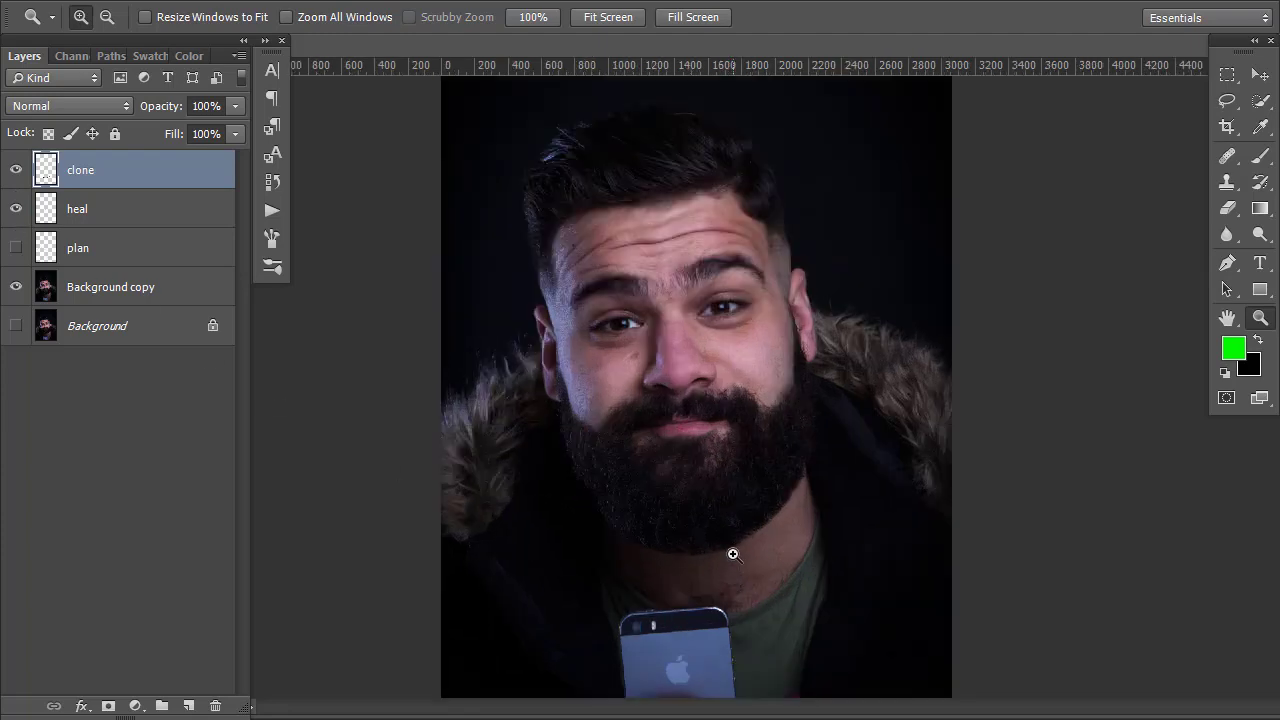
{"action": "left_click", "coordinate": [763, 569]}
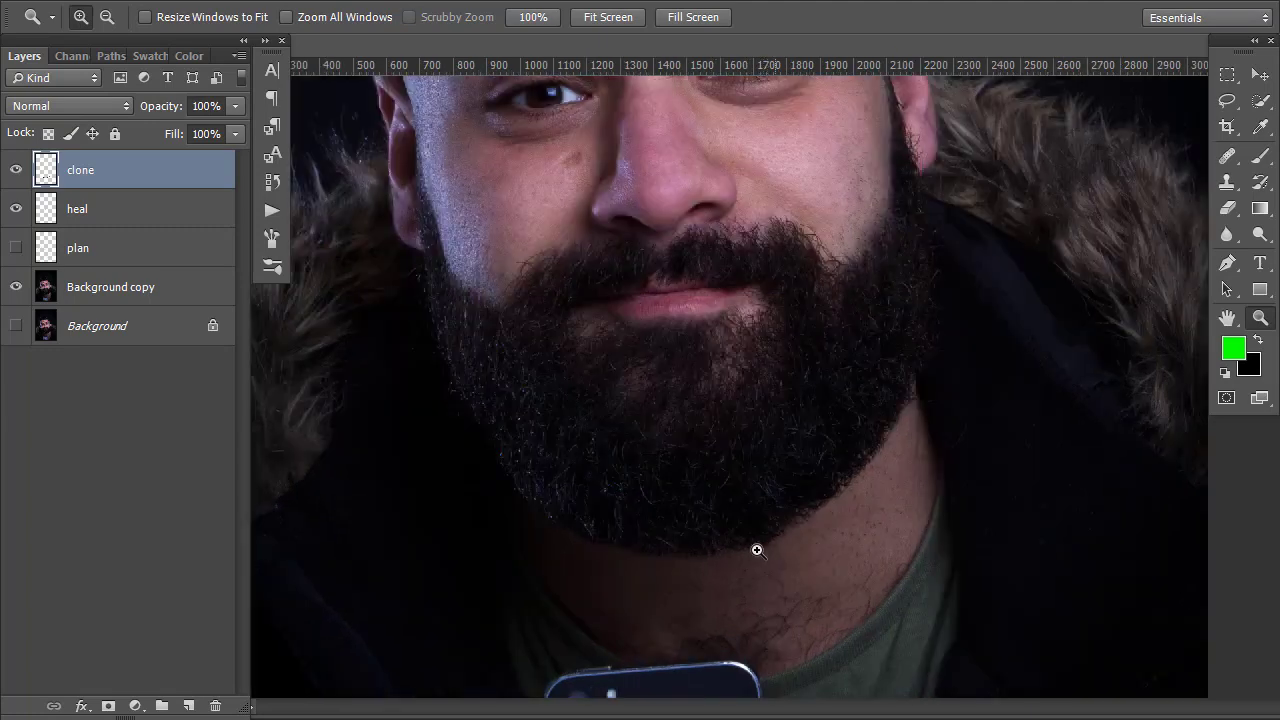
{"action": "left_click", "coordinate": [1228, 183]}
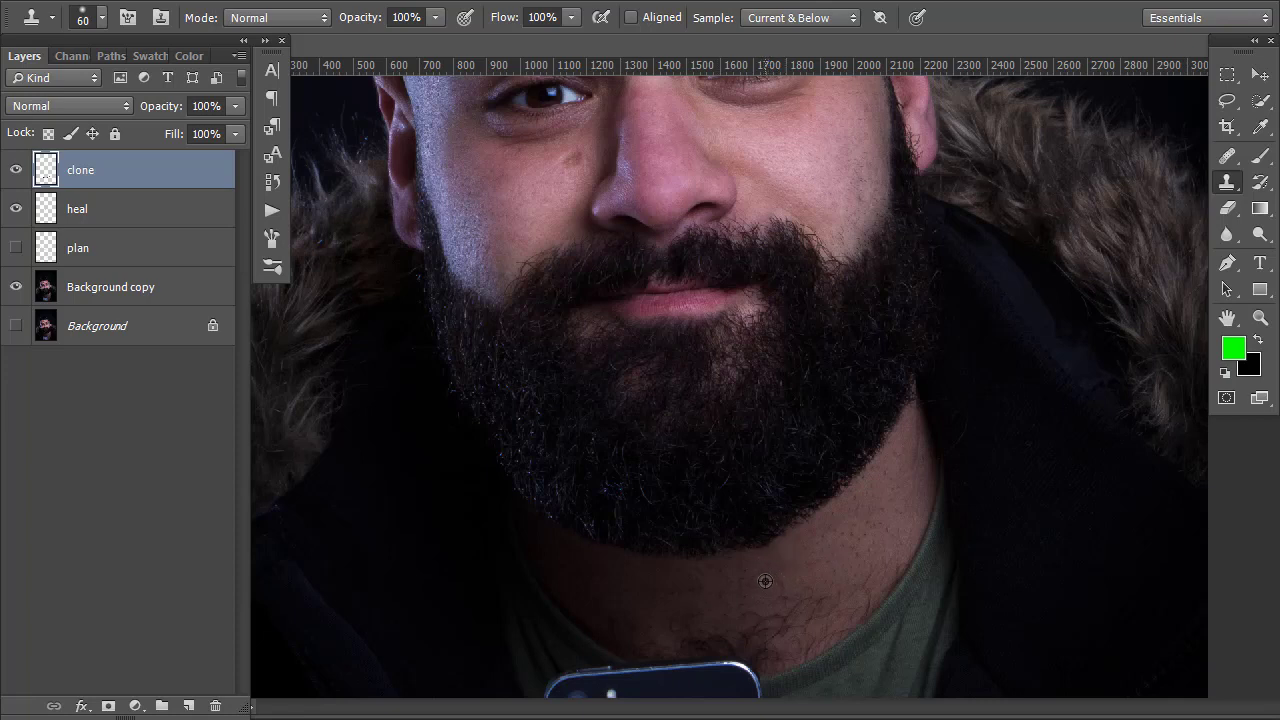
{"action": "left_click_drag", "start_coordinate": [768, 550], "coordinate": [794, 542]}
Check the full portrait with the clone and heal layers each hidden in turn, leaving both shown
{"action": "key", "text": "z"}
{"action": "key", "text": "alt"}
{"action": "left_click", "coordinate": [688, 432]}
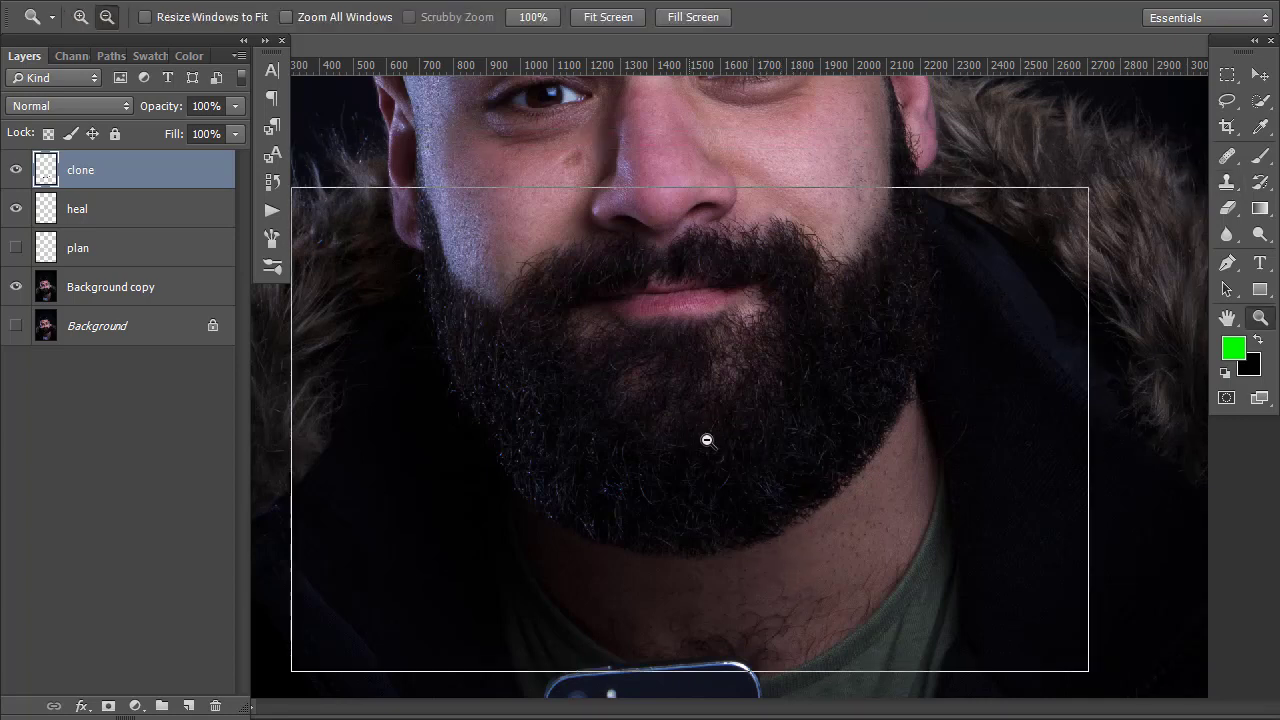
{"action": "left_click", "coordinate": [712, 435]}
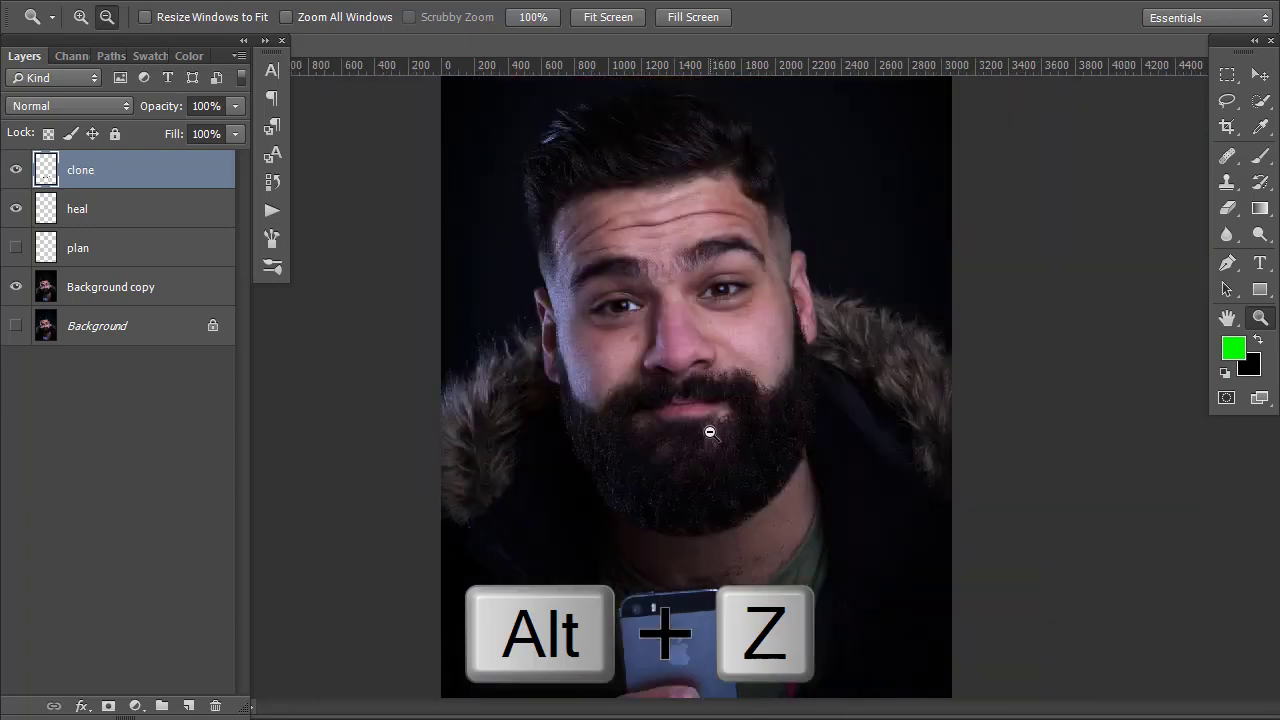
{"action": "left_click", "coordinate": [708, 423], "text": "alt"}
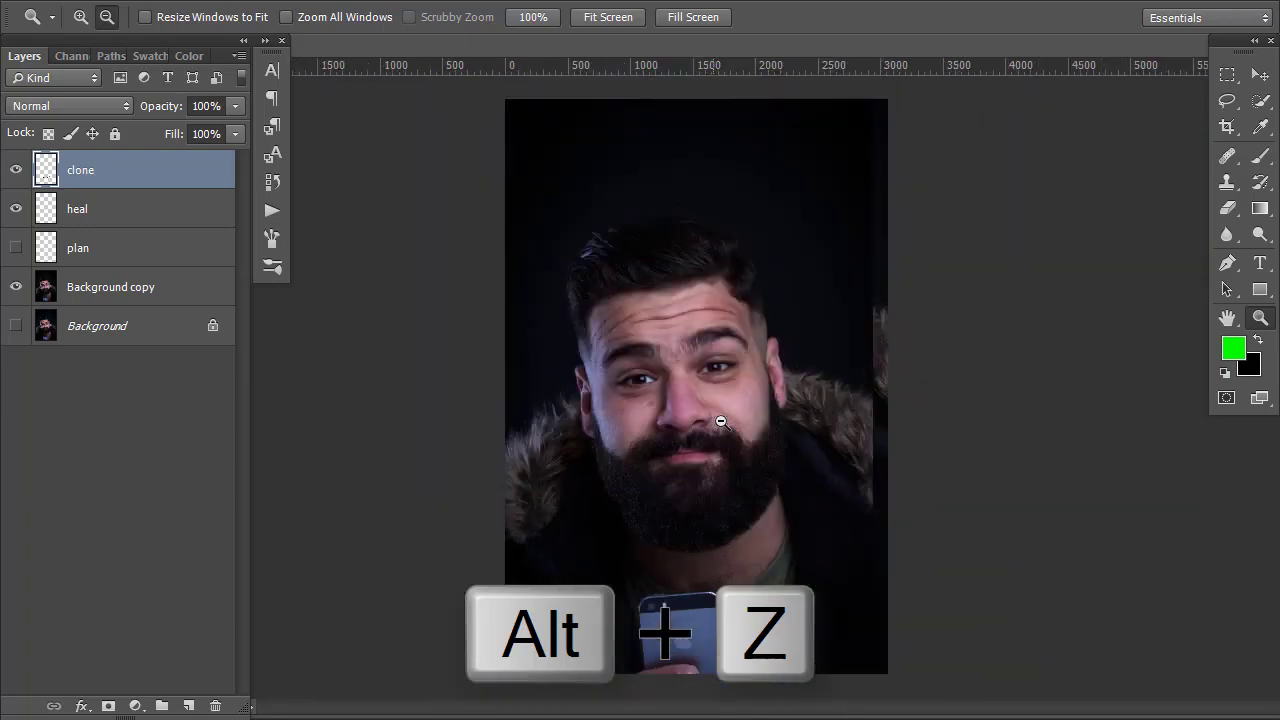
{"action": "left_click", "coordinate": [18, 171]}
{"action": "left_click", "coordinate": [17, 171]}
{"action": "left_click", "coordinate": [16, 209]}
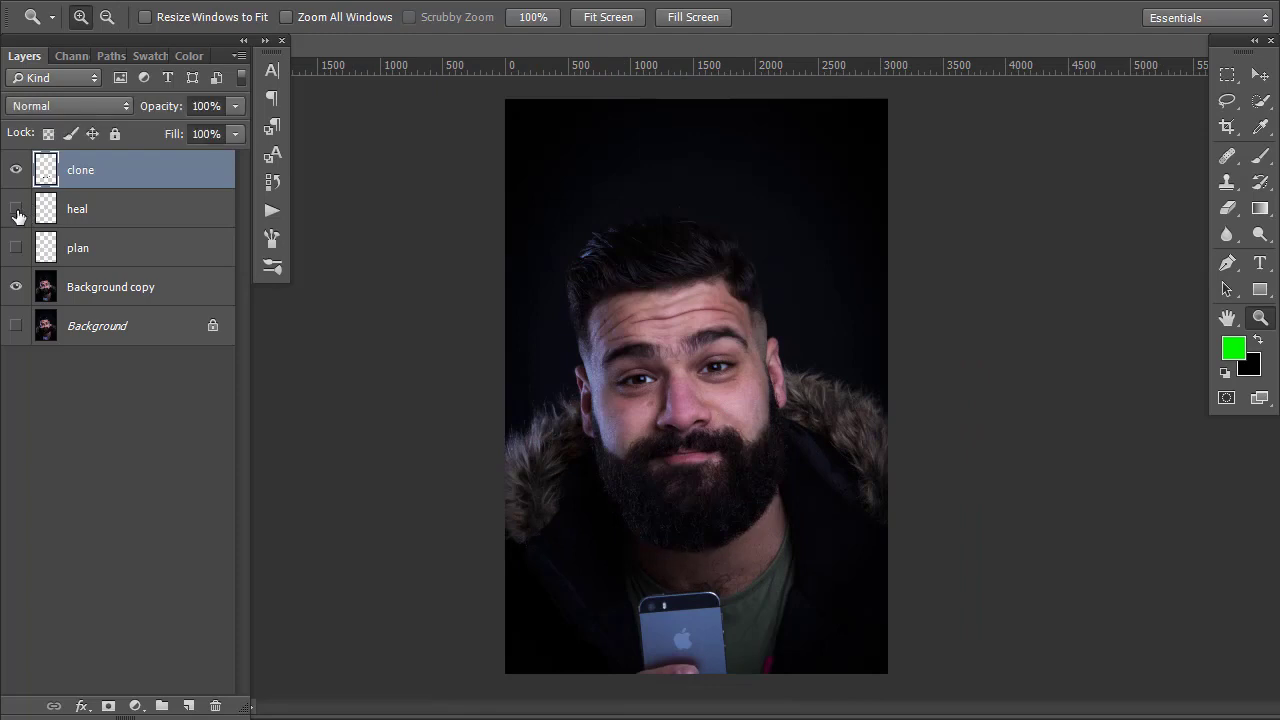
{"action": "left_click", "coordinate": [17, 171]}
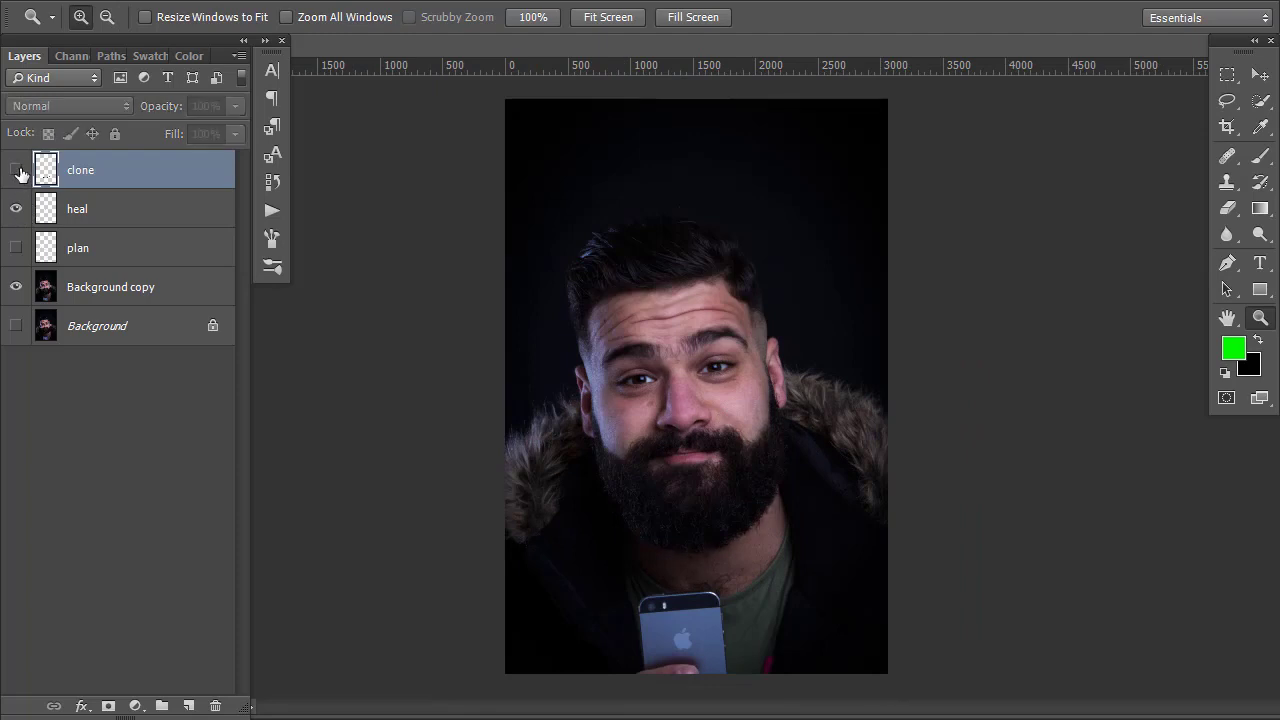
{"action": "left_click", "coordinate": [17, 171]}
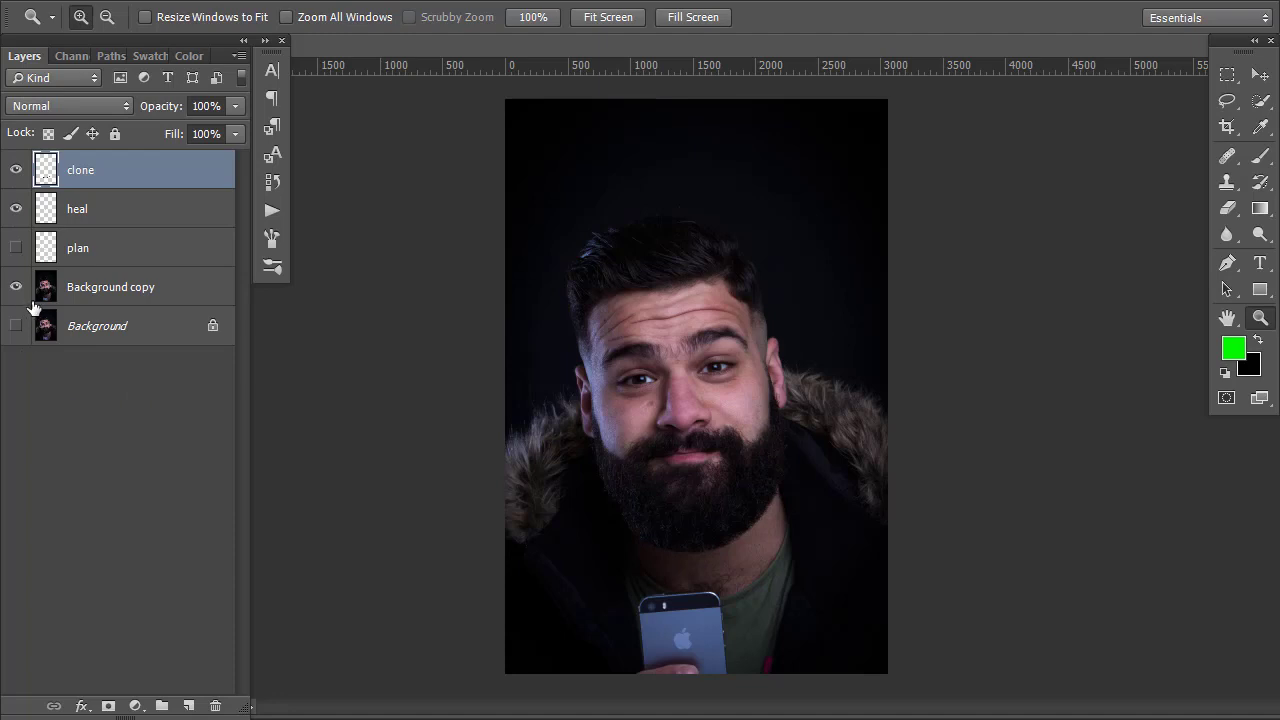
Compare the retouched portrait with the Background copy layer alone, and review the markings on the plan layer
{"action": "key", "text": "alt"}
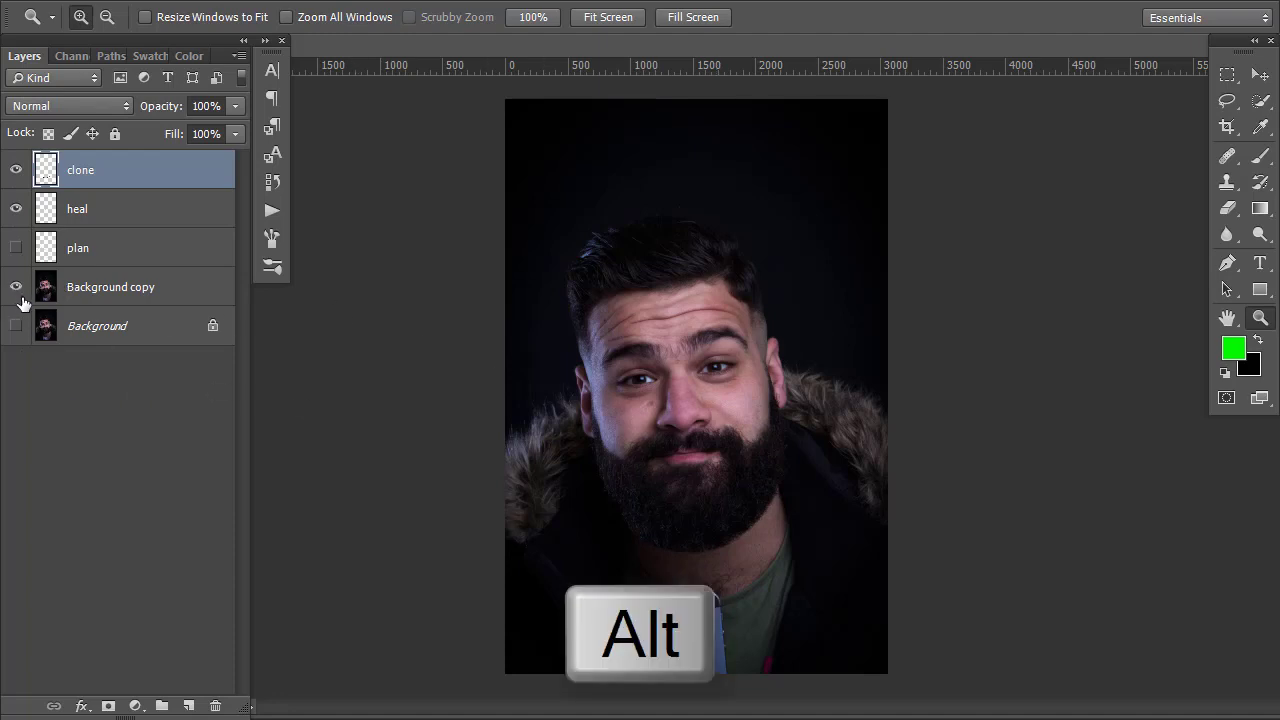
{"action": "key", "text": "alt"}
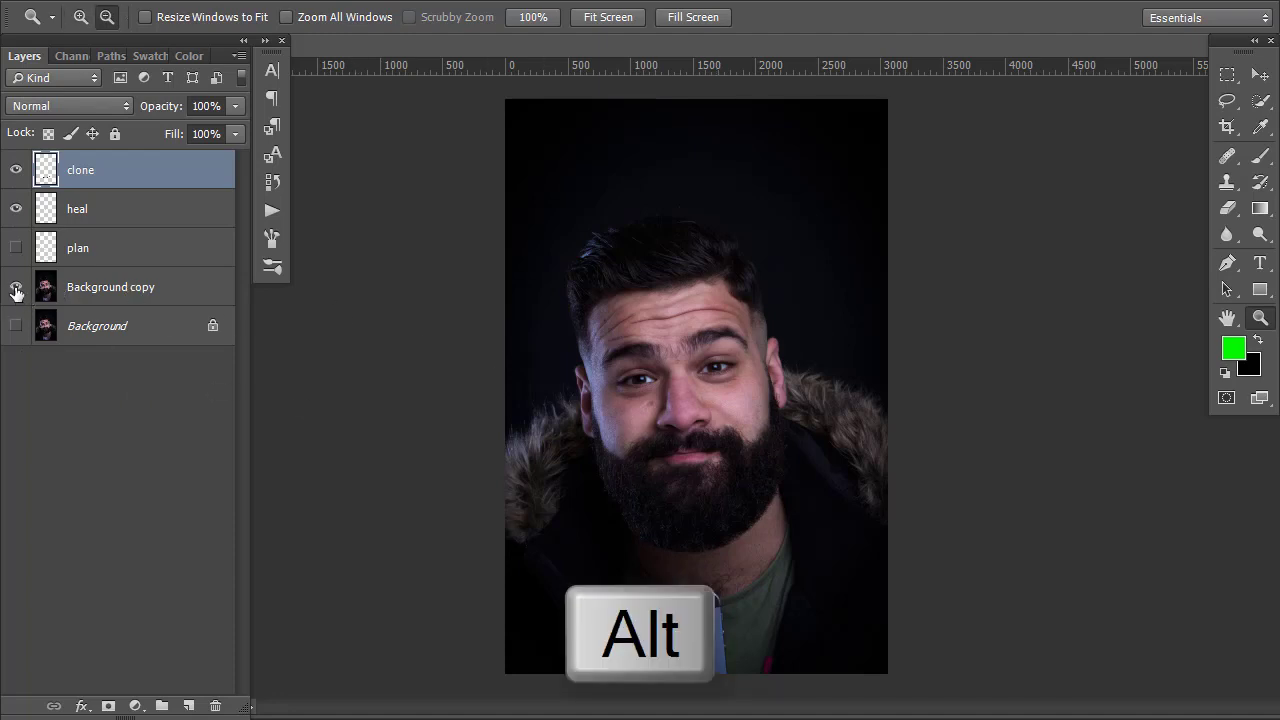
{"action": "left_click", "coordinate": [15, 289], "text": "alt"}
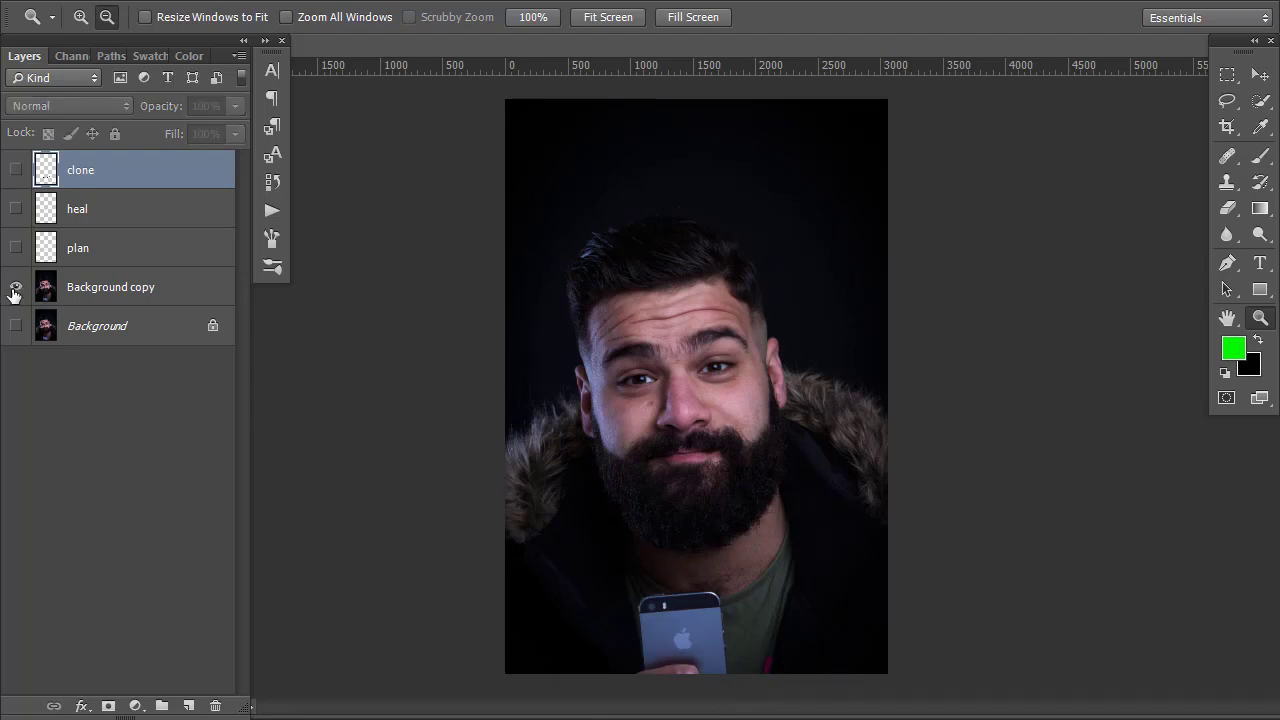
{"action": "left_click", "coordinate": [15, 289], "text": "alt"}
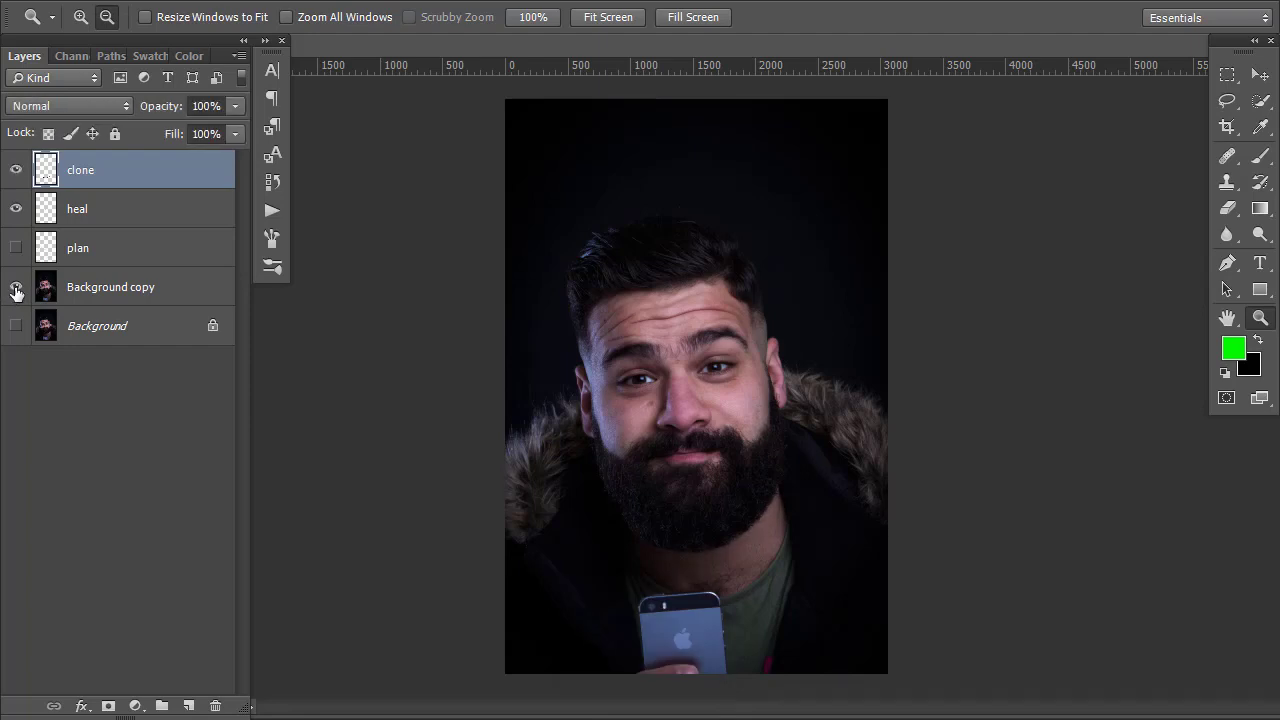
{"action": "left_click", "coordinate": [16, 289], "text": "alt"}
{"action": "left_click", "coordinate": [16, 289], "text": "alt"}
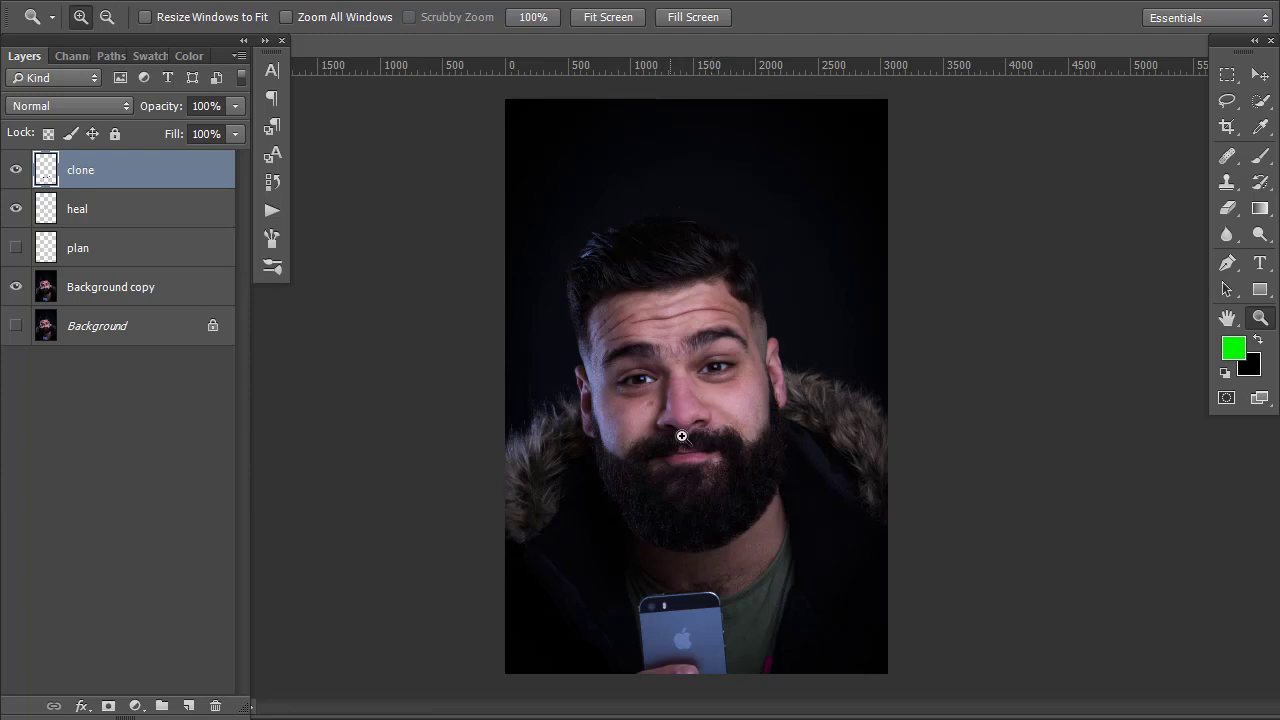
{"action": "left_click", "coordinate": [16, 250]}
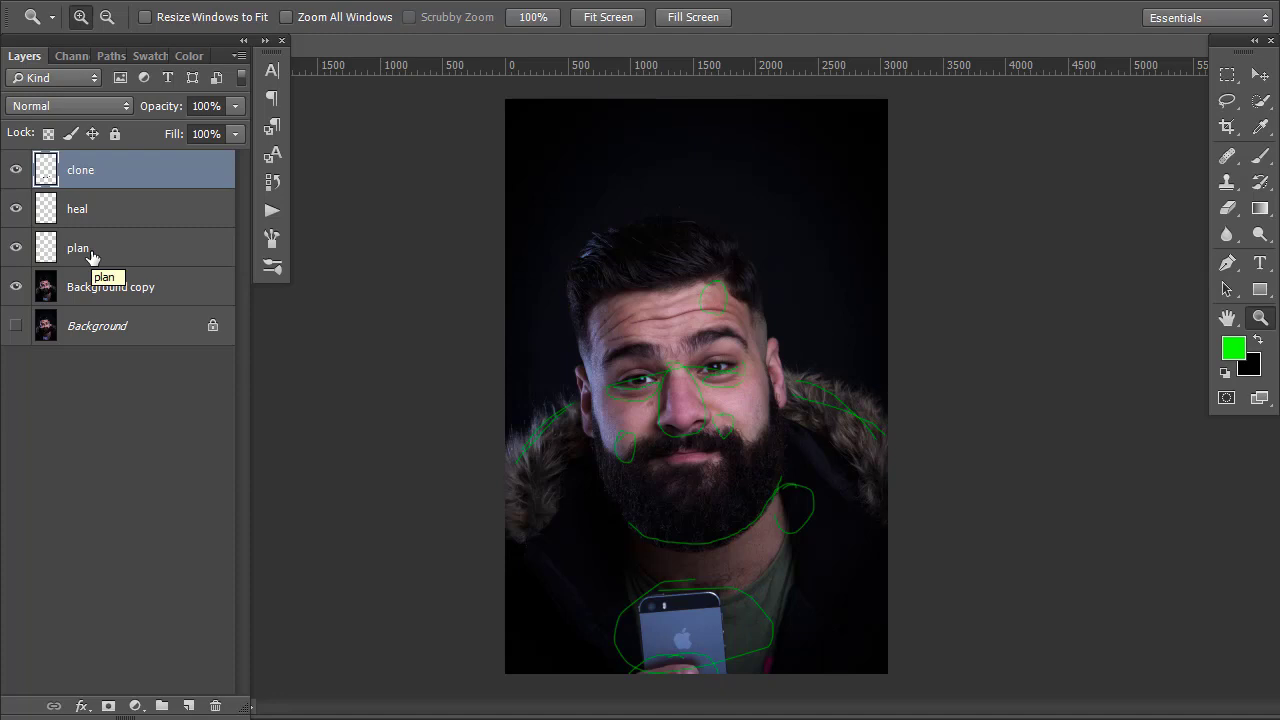
{"action": "left_click", "coordinate": [15, 247]}
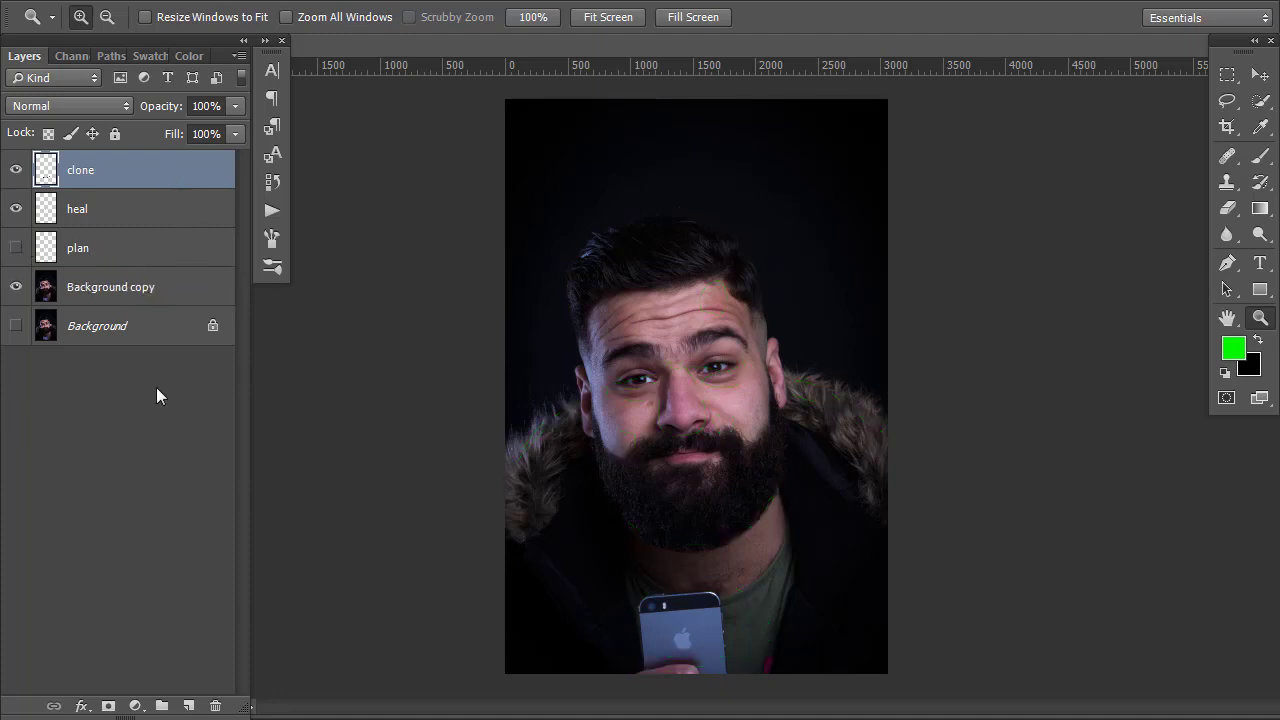
Add a new empty layer above the clone layer and name it skin tone
{"action": "left_click", "coordinate": [187, 706]}
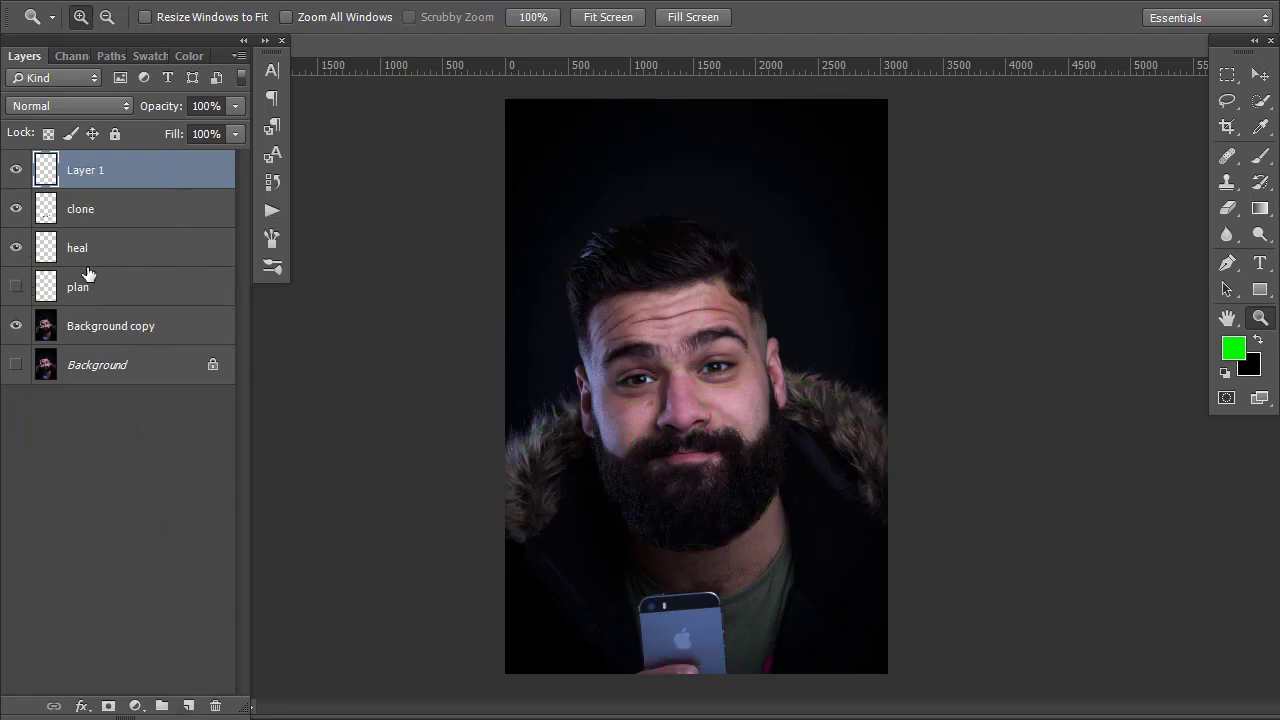
{"action": "double_click", "coordinate": [86, 170]}
{"action": "type", "text": "skin tone"}
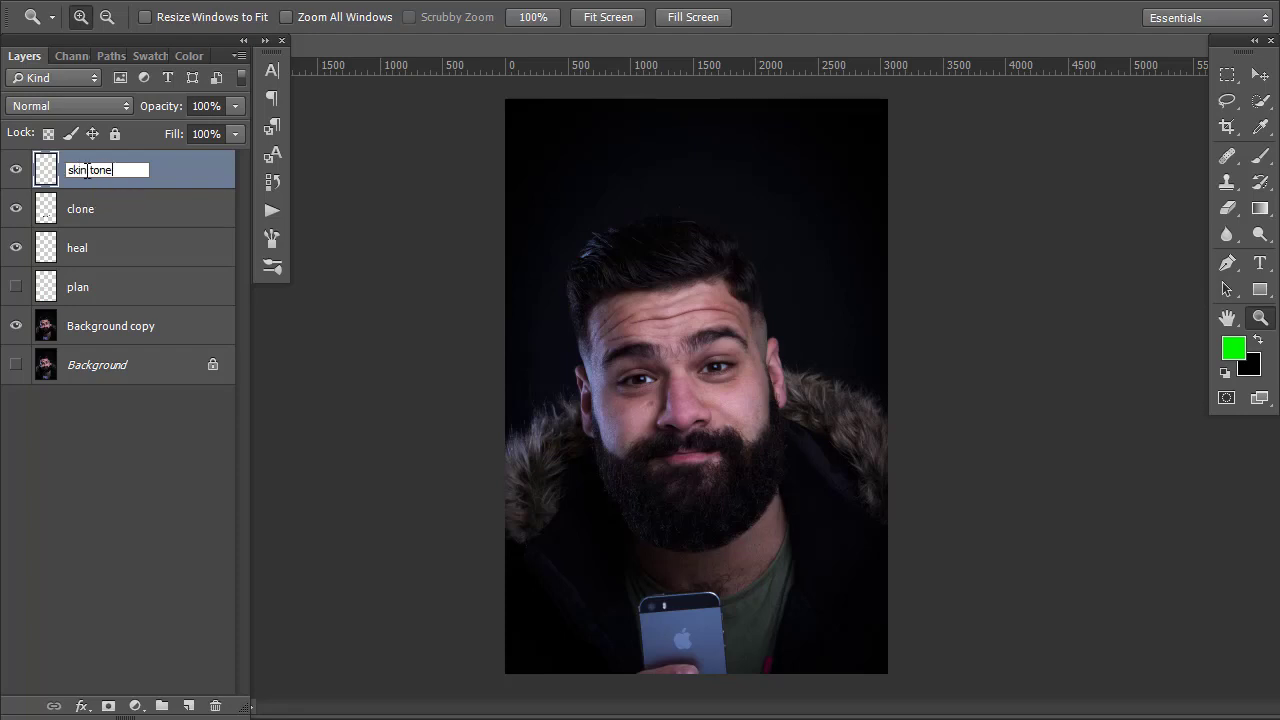
{"action": "key", "text": "Return"}
Set up the Brush tool with a hard round tip at 100% hardness and size 200
{"action": "key", "text": "b"}
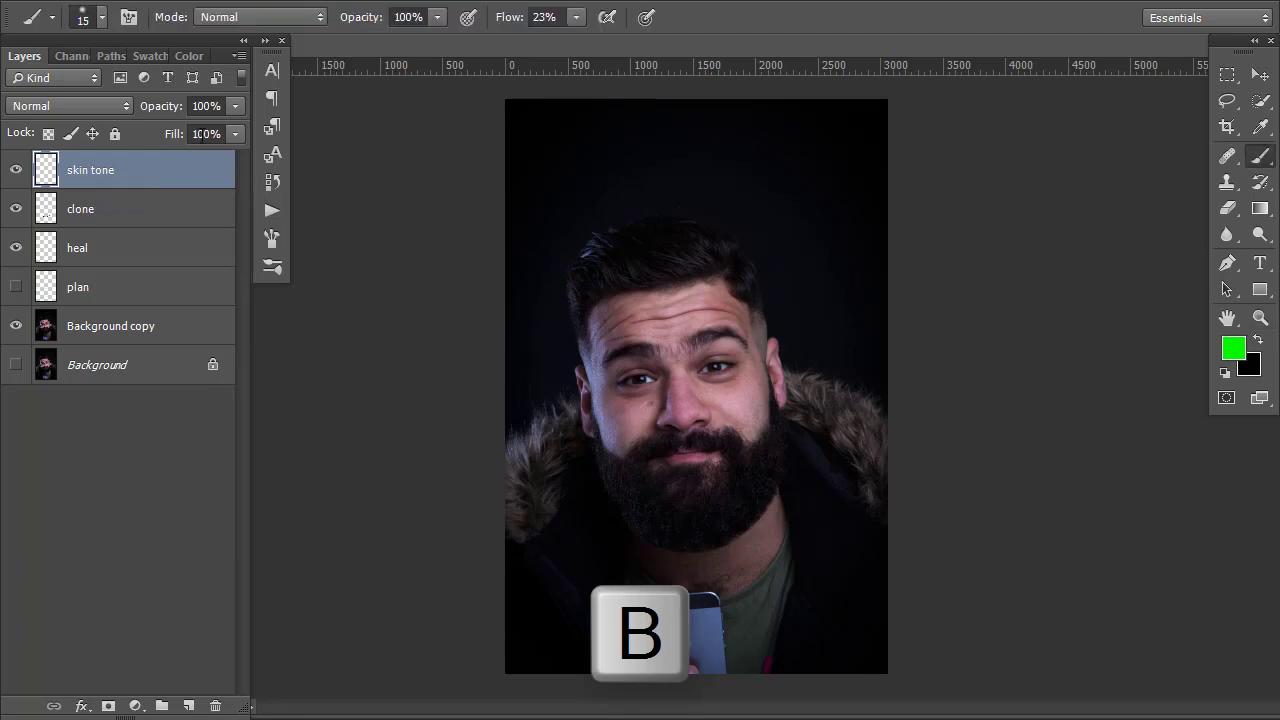
{"action": "left_click", "coordinate": [85, 20]}
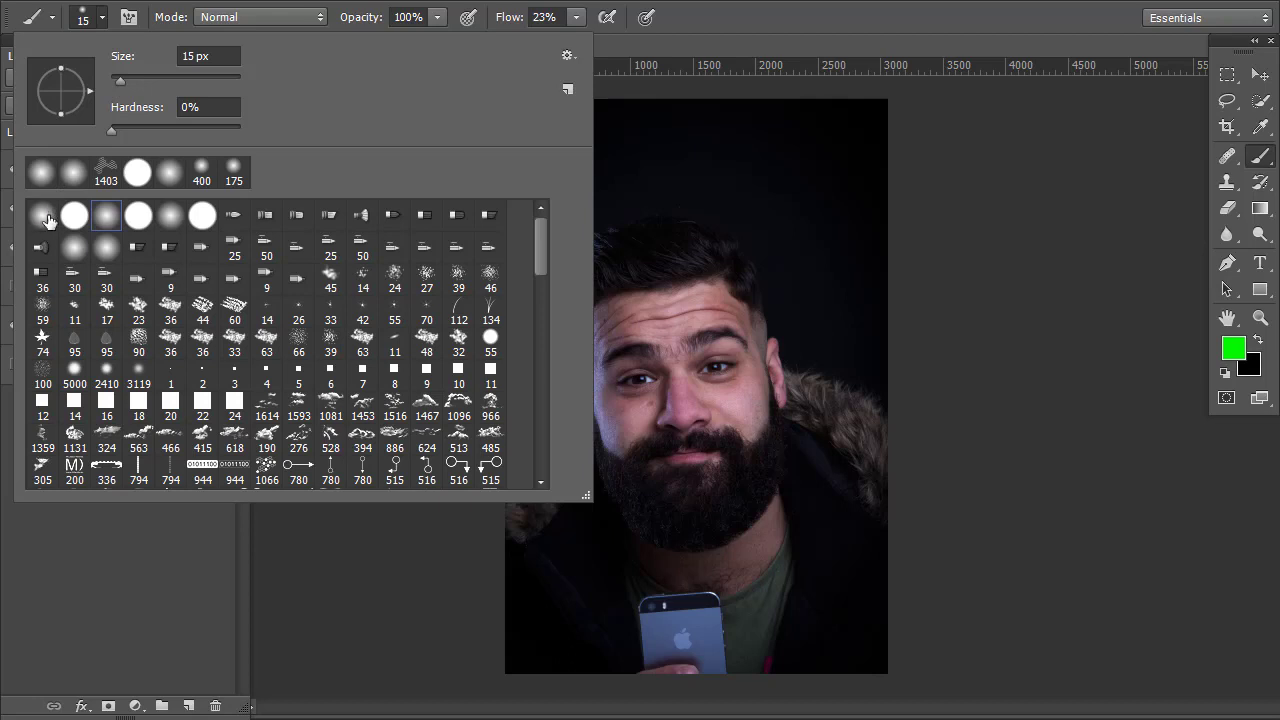
{"action": "left_click", "coordinate": [75, 218]}
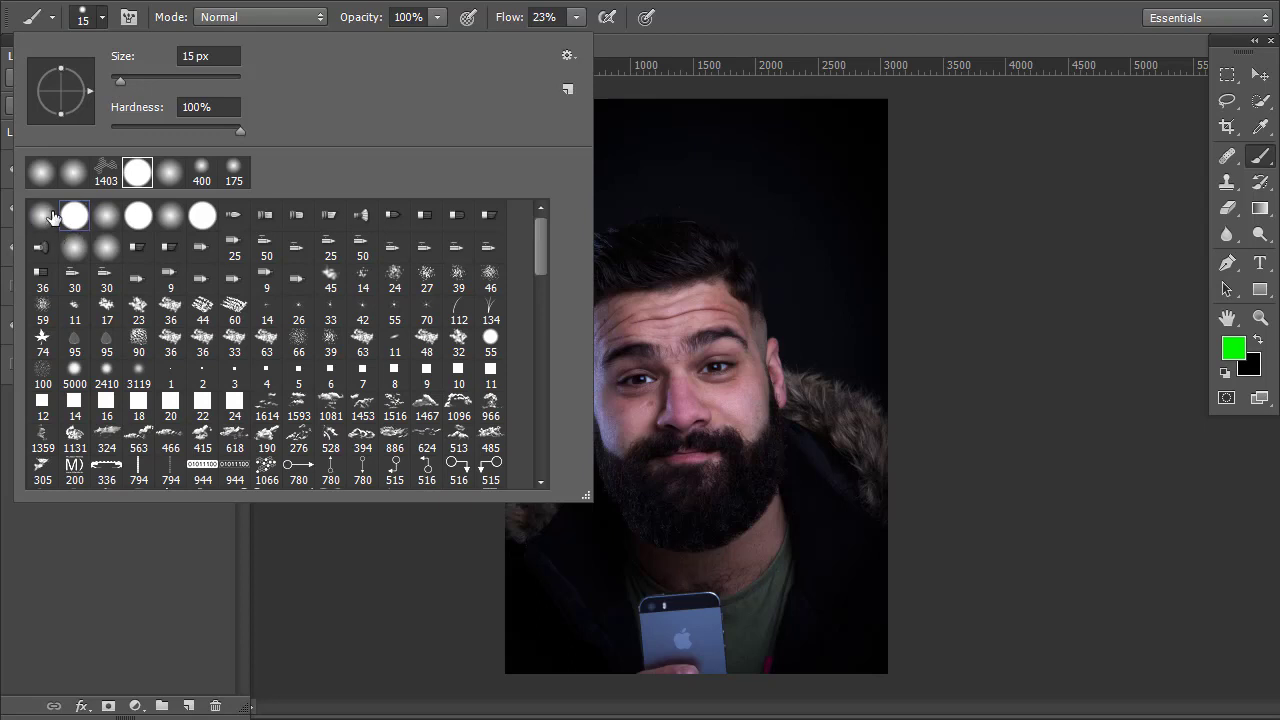
{"action": "left_click", "coordinate": [905, 50]}
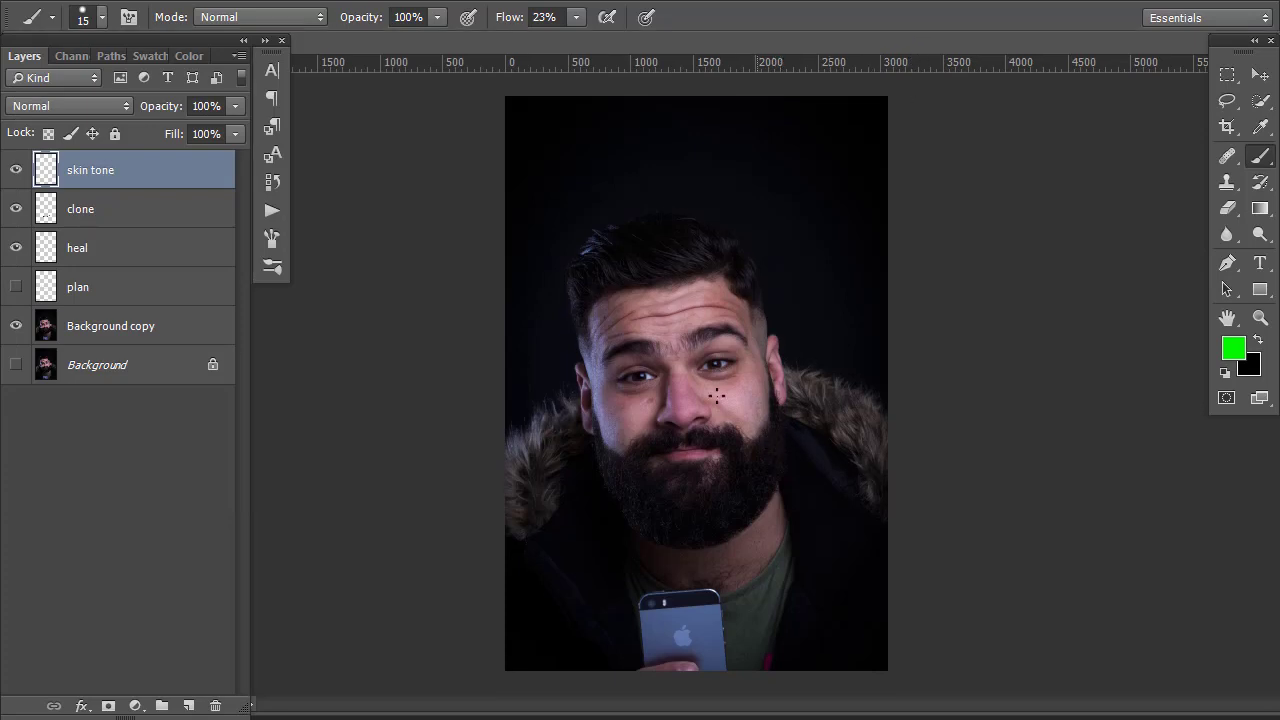
{"action": "key", "text": "bracketright"}
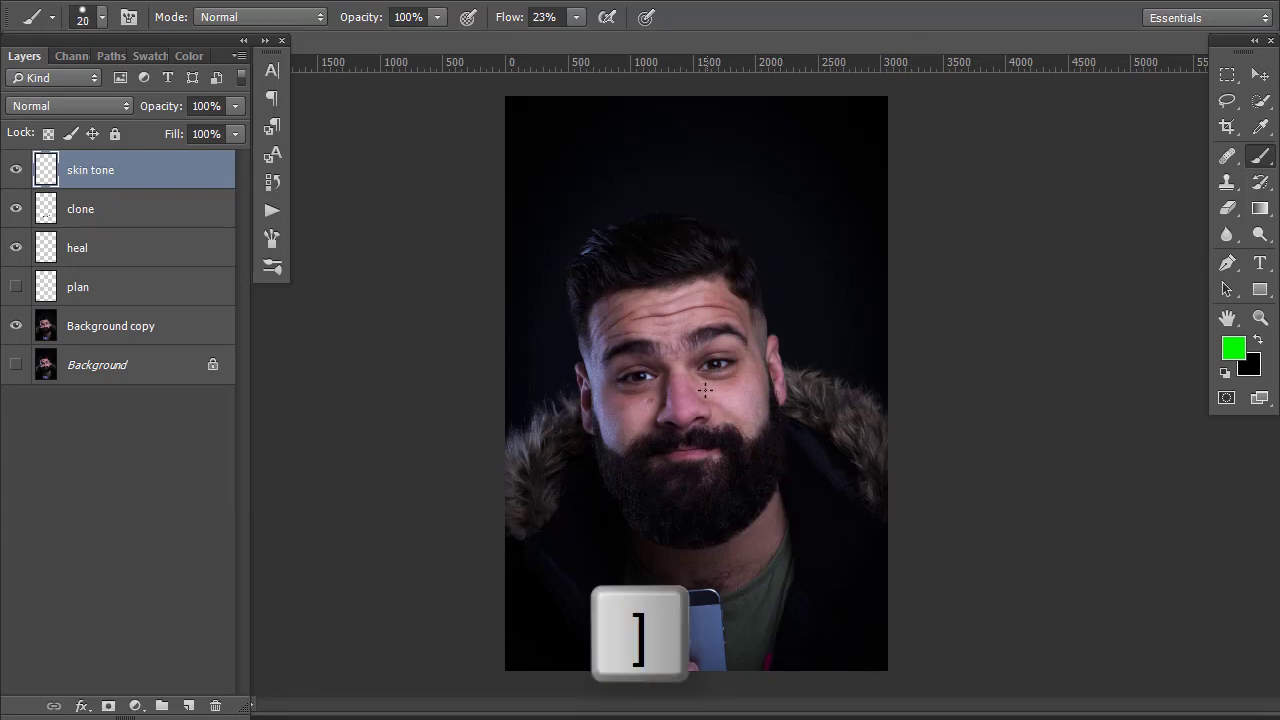
{"action": "key", "text": "bracketright"}
{"action": "key", "text": "bracketright"}
{"action": "key", "text": "bracketright"}
{"action": "key", "text": "bracketright"}
{"action": "key", "text": "bracketright"}
{"action": "key", "text": "bracketright"}
{"action": "key", "text": "bracketright"}
{"action": "key", "text": "bracketleft"}
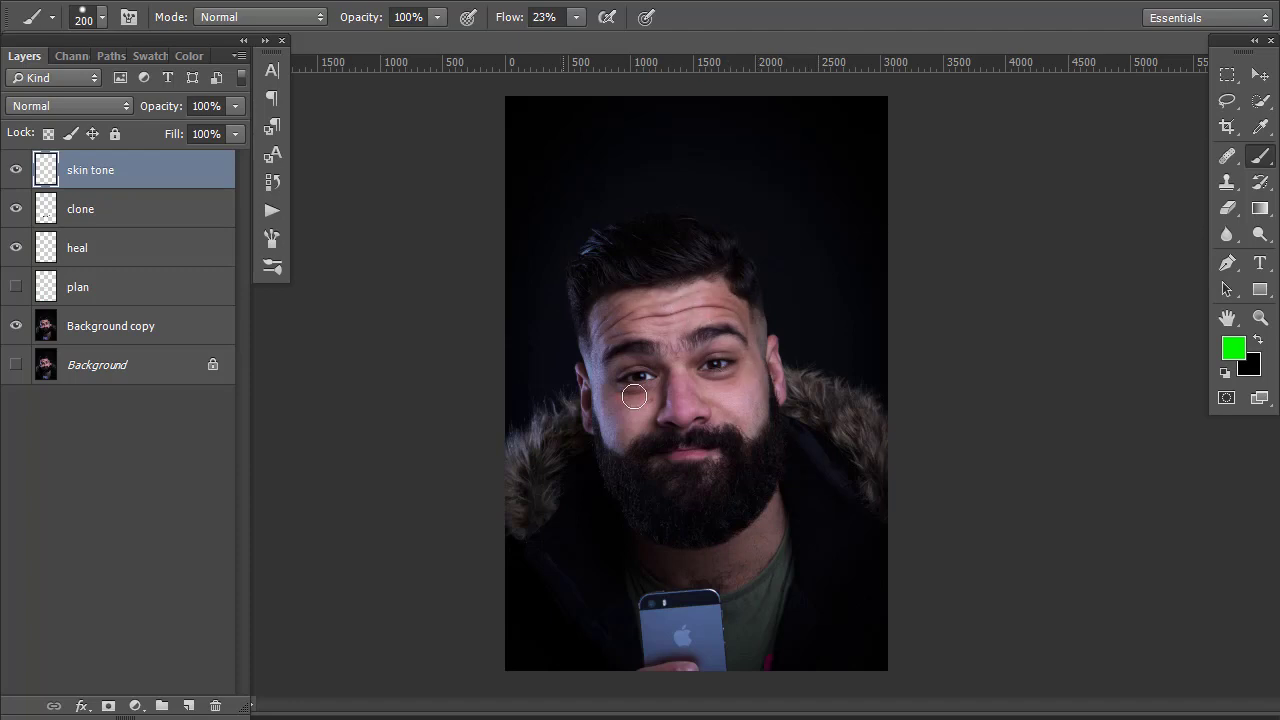
Paint over the forehead at 100% flow with a dark skin tone sampled just beneath the beard
{"action": "left_click", "coordinate": [712, 553], "text": "alt"}
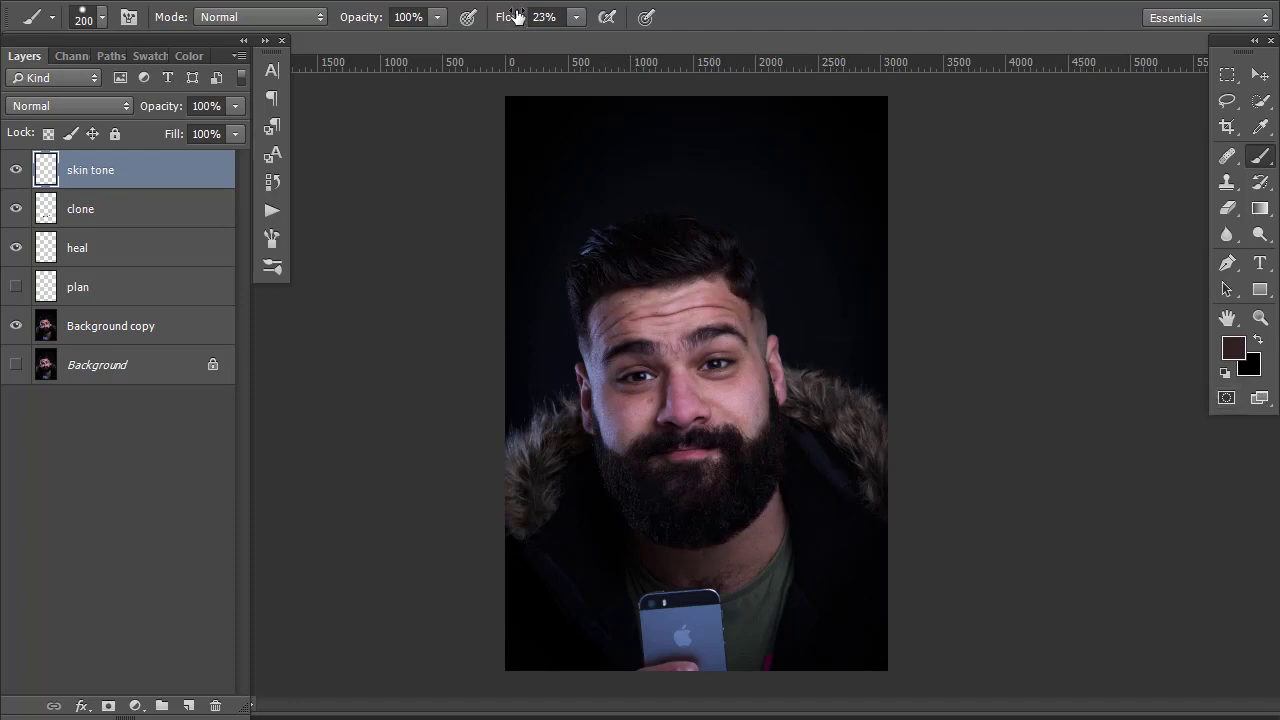
{"action": "mouse_move", "coordinate": [513, 20]}
{"action": "left_mouse_down"}
{"action": "mouse_move", "coordinate": [617, 20]}
{"action": "mouse_move", "coordinate": [827, 300]}
{"action": "left_mouse_up"}
{"action": "mouse_move", "coordinate": [612, 310]}
{"action": "left_mouse_down"}
{"action": "mouse_move", "coordinate": [619, 352]}
{"action": "mouse_move", "coordinate": [654, 348]}
{"action": "mouse_move", "coordinate": [670, 373]}
{"action": "mouse_move", "coordinate": [654, 351]}
{"action": "mouse_move", "coordinate": [619, 354]}
{"action": "mouse_move", "coordinate": [654, 354]}
{"action": "mouse_move", "coordinate": [645, 318]}
{"action": "mouse_move", "coordinate": [659, 303]}
{"action": "mouse_move", "coordinate": [635, 290]}
{"action": "mouse_move", "coordinate": [714, 278]}
{"action": "mouse_move", "coordinate": [691, 314]}
{"action": "mouse_move", "coordinate": [704, 325]}
{"action": "mouse_move", "coordinate": [676, 356]}
{"action": "mouse_move", "coordinate": [737, 325]}
{"action": "mouse_move", "coordinate": [734, 291]}
{"action": "mouse_move", "coordinate": [737, 341]}
{"action": "left_mouse_up"}
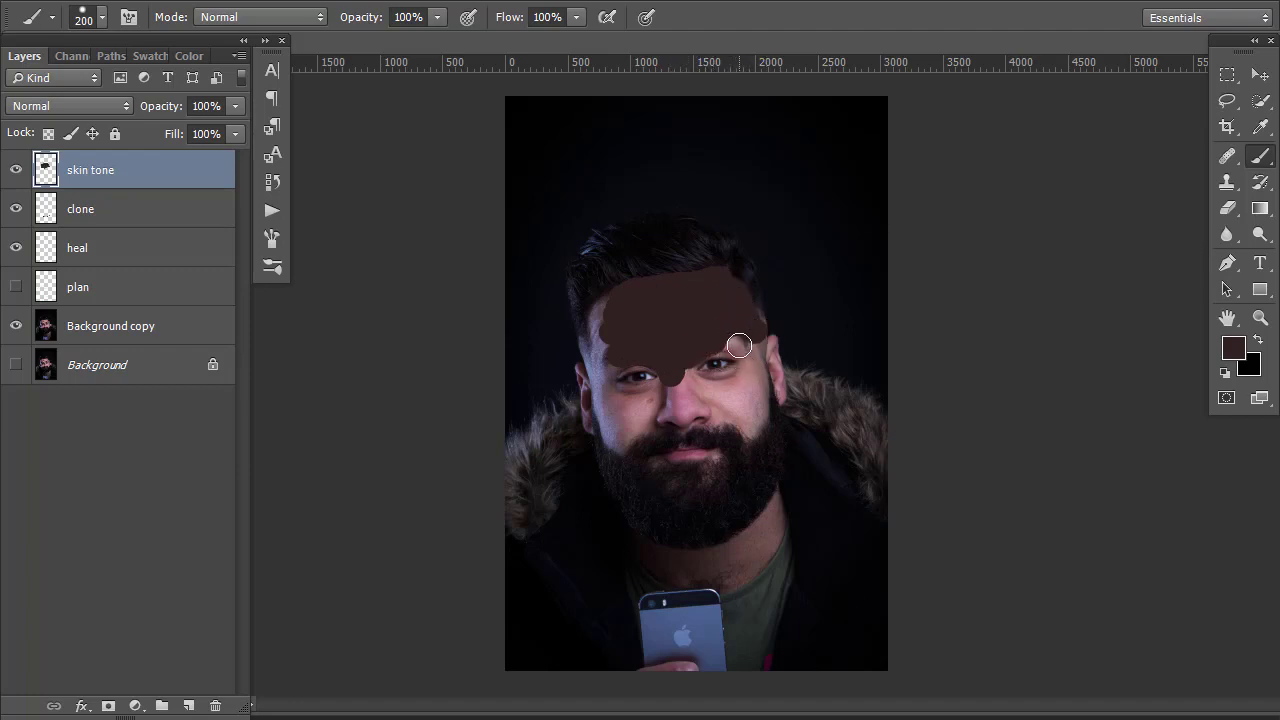
Paint the sampled tone around the eyes, upper cheeks and shaded-side ear with the brush at size 100, leaving the eyes uncovered
{"action": "key", "text": "bracketleft"}
{"action": "key", "text": "bracketleft"}
{"action": "key", "text": "bracketleft"}
{"action": "key", "text": "bracketleft"}
{"action": "mouse_move", "coordinate": [753, 366]}
{"action": "left_mouse_down"}
{"action": "mouse_move", "coordinate": [757, 310]}
{"action": "mouse_move", "coordinate": [769, 358]}
{"action": "left_mouse_up"}
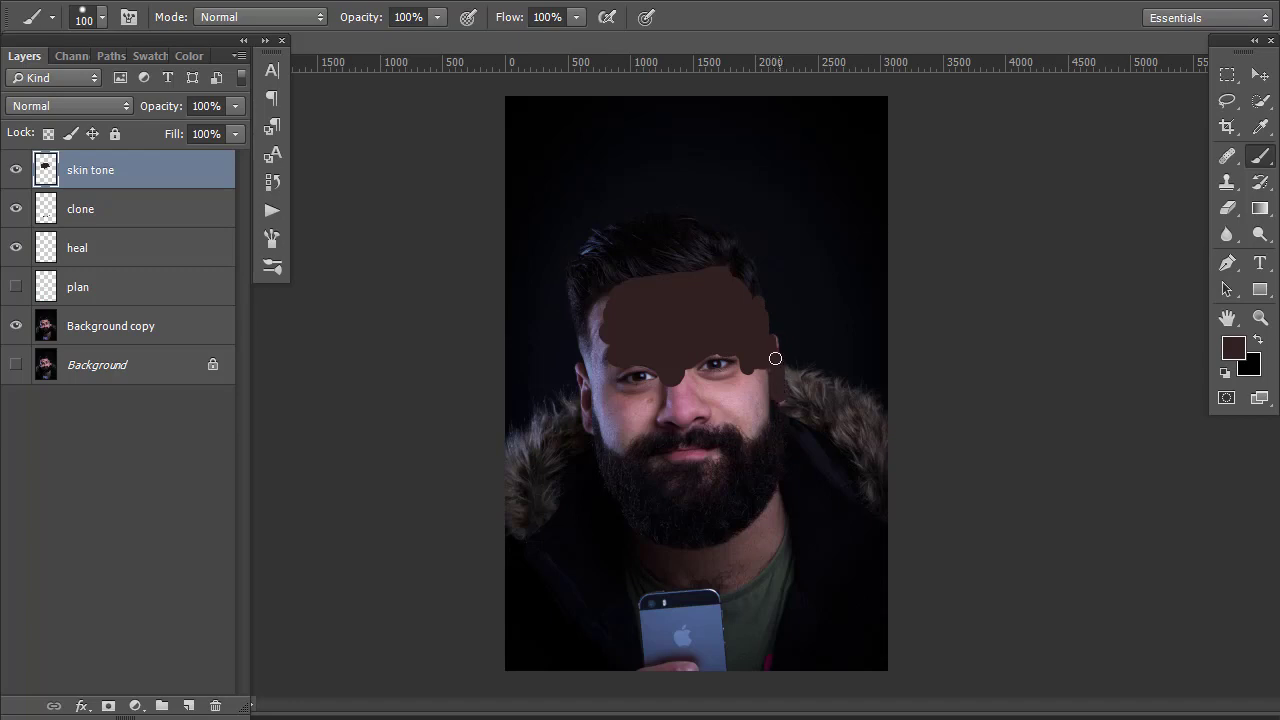
{"action": "mouse_move", "coordinate": [777, 394]}
{"action": "left_mouse_down"}
{"action": "mouse_move", "coordinate": [758, 360]}
{"action": "mouse_move", "coordinate": [716, 388]}
{"action": "mouse_move", "coordinate": [685, 374]}
{"action": "mouse_move", "coordinate": [683, 403]}
{"action": "mouse_move", "coordinate": [671, 384]}
{"action": "mouse_move", "coordinate": [632, 397]}
{"action": "left_mouse_up"}
{"action": "mouse_move", "coordinate": [626, 396]}
{"action": "left_mouse_down"}
{"action": "mouse_move", "coordinate": [614, 356]}
{"action": "mouse_move", "coordinate": [614, 369]}
{"action": "mouse_move", "coordinate": [628, 347]}
{"action": "mouse_move", "coordinate": [600, 303]}
{"action": "mouse_move", "coordinate": [592, 334]}
{"action": "left_mouse_up"}
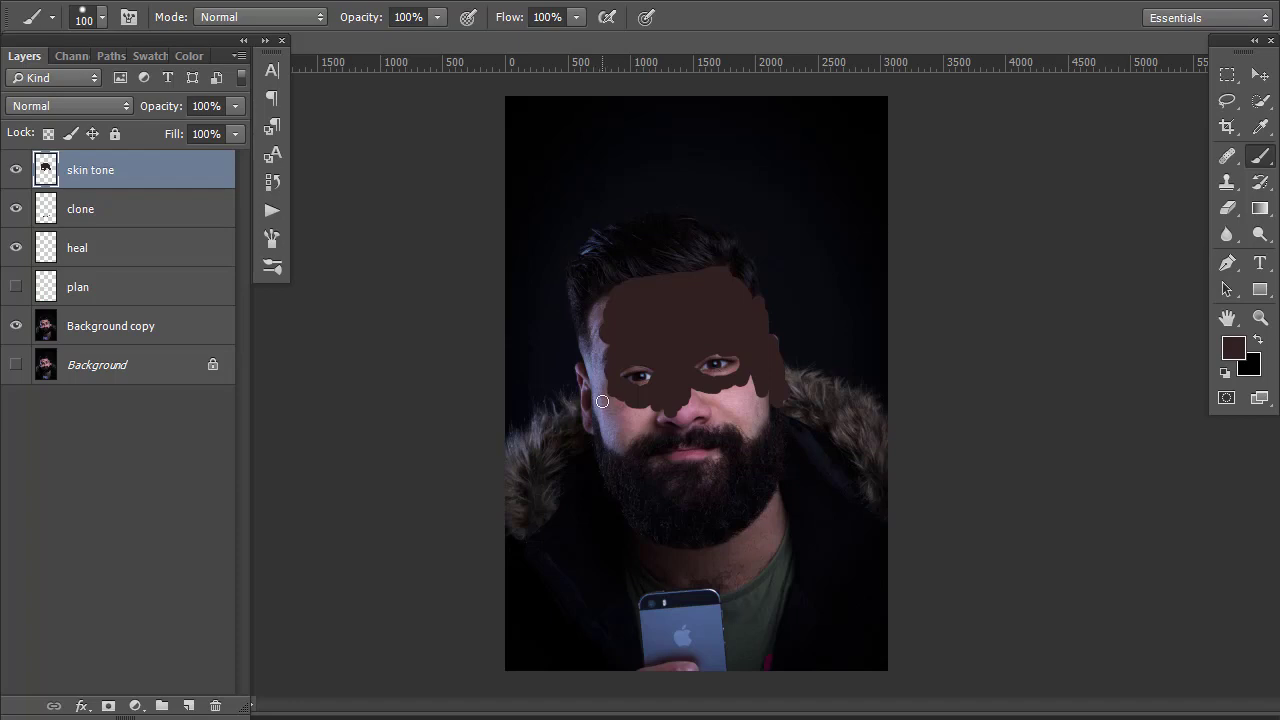
Paint the sampled tone over the nose, cheeks, chin and neck, leaving the lips and most of the beard uncovered
{"action": "mouse_move", "coordinate": [609, 311]}
{"action": "left_mouse_down"}
{"action": "mouse_move", "coordinate": [625, 456]}
{"action": "mouse_move", "coordinate": [629, 403]}
{"action": "mouse_move", "coordinate": [639, 448]}
{"action": "mouse_move", "coordinate": [657, 407]}
{"action": "mouse_move", "coordinate": [663, 434]}
{"action": "mouse_move", "coordinate": [667, 418]}
{"action": "mouse_move", "coordinate": [642, 408]}
{"action": "mouse_move", "coordinate": [671, 396]}
{"action": "left_mouse_up"}
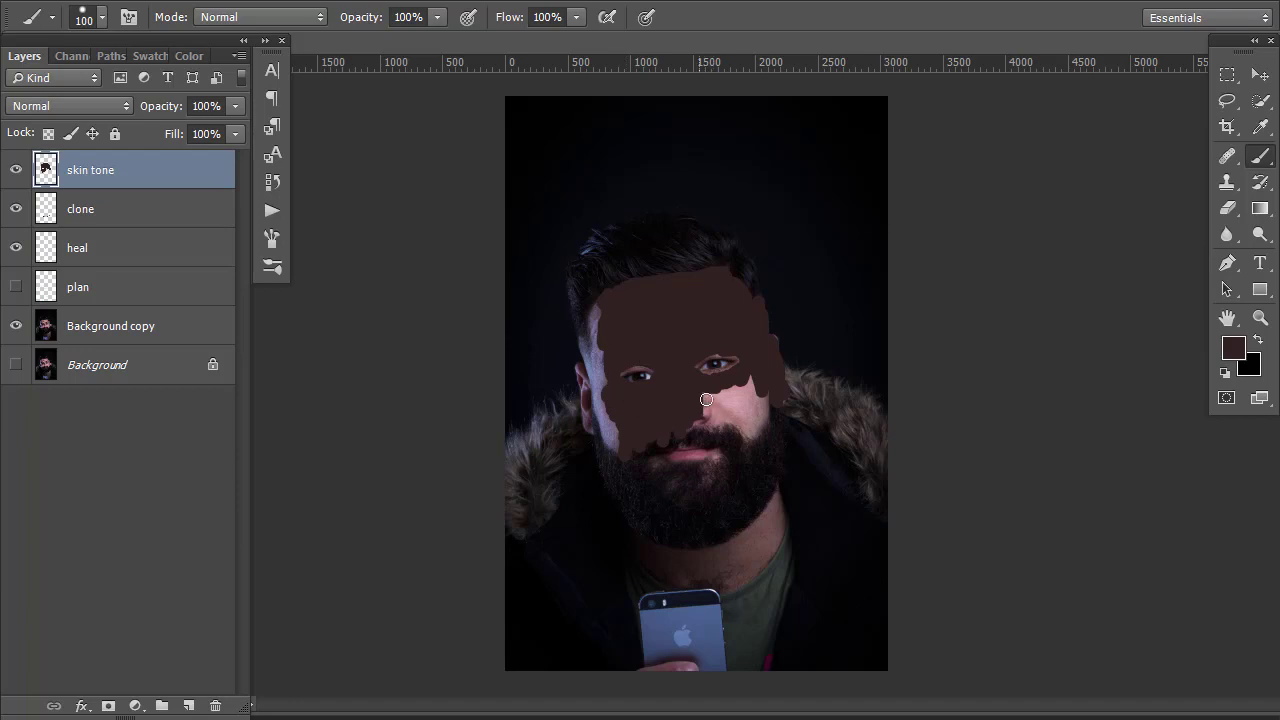
{"action": "mouse_move", "coordinate": [708, 400]}
{"action": "left_mouse_down"}
{"action": "mouse_move", "coordinate": [707, 420]}
{"action": "mouse_move", "coordinate": [764, 427]}
{"action": "mouse_move", "coordinate": [776, 390]}
{"action": "mouse_move", "coordinate": [761, 400]}
{"action": "mouse_move", "coordinate": [745, 377]}
{"action": "mouse_move", "coordinate": [730, 386]}
{"action": "left_mouse_up"}
{"action": "mouse_move", "coordinate": [653, 463]}
{"action": "left_mouse_down"}
{"action": "mouse_move", "coordinate": [656, 498]}
{"action": "mouse_move", "coordinate": [662, 477]}
{"action": "mouse_move", "coordinate": [679, 490]}
{"action": "mouse_move", "coordinate": [699, 467]}
{"action": "left_mouse_up"}
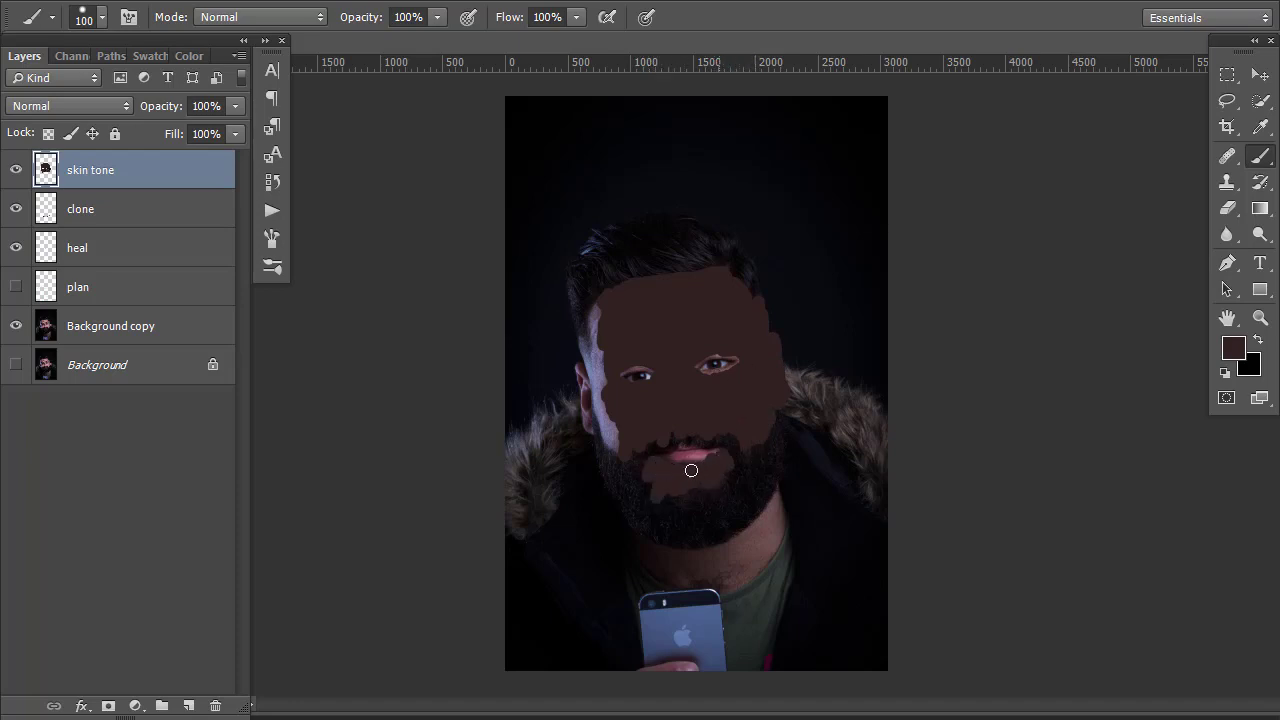
{"action": "mouse_move", "coordinate": [641, 547]}
{"action": "left_mouse_down"}
{"action": "mouse_move", "coordinate": [672, 568]}
{"action": "mouse_move", "coordinate": [693, 549]}
{"action": "mouse_move", "coordinate": [735, 546]}
{"action": "mouse_move", "coordinate": [762, 529]}
{"action": "mouse_move", "coordinate": [734, 542]}
{"action": "mouse_move", "coordinate": [771, 516]}
{"action": "mouse_move", "coordinate": [779, 486]}
{"action": "mouse_move", "coordinate": [783, 528]}
{"action": "mouse_move", "coordinate": [734, 583]}
{"action": "mouse_move", "coordinate": [692, 583]}
{"action": "mouse_move", "coordinate": [648, 555]}
{"action": "mouse_move", "coordinate": [657, 571]}
{"action": "mouse_move", "coordinate": [726, 576]}
{"action": "left_mouse_up"}
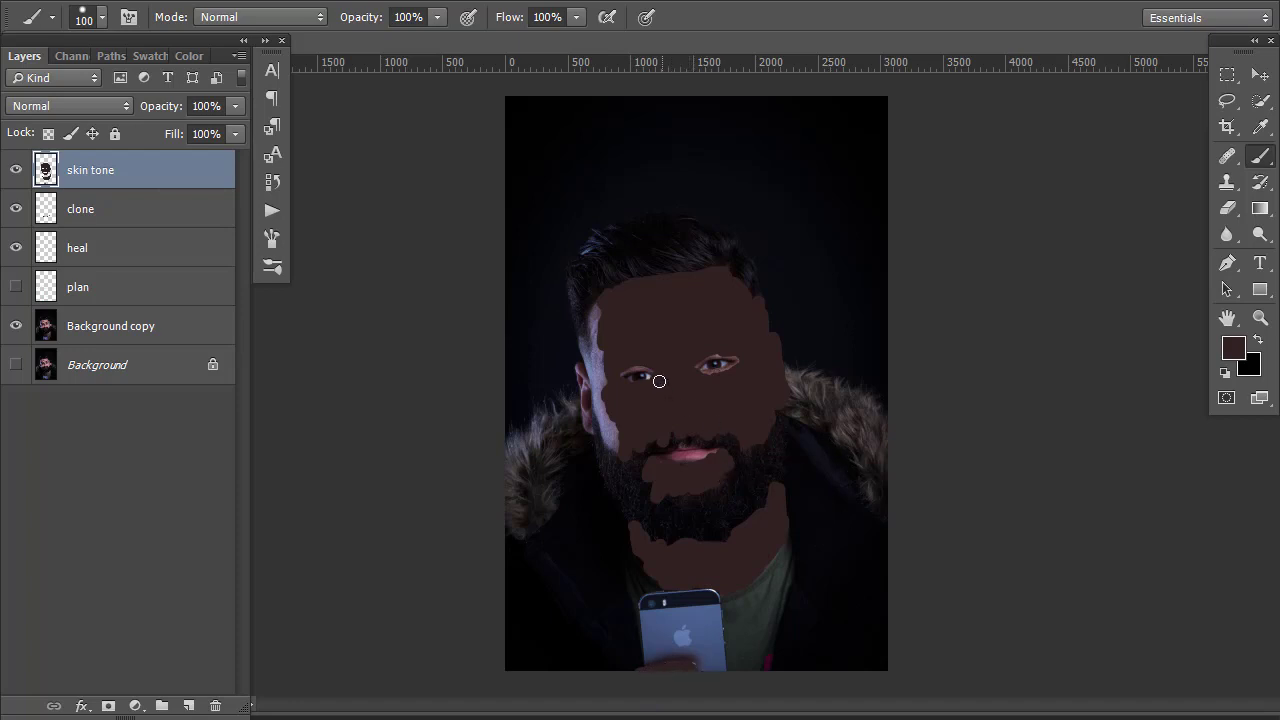
Set up the Eraser with a size 90 tip for trimming the painted skin tone
{"action": "key", "text": "e"}
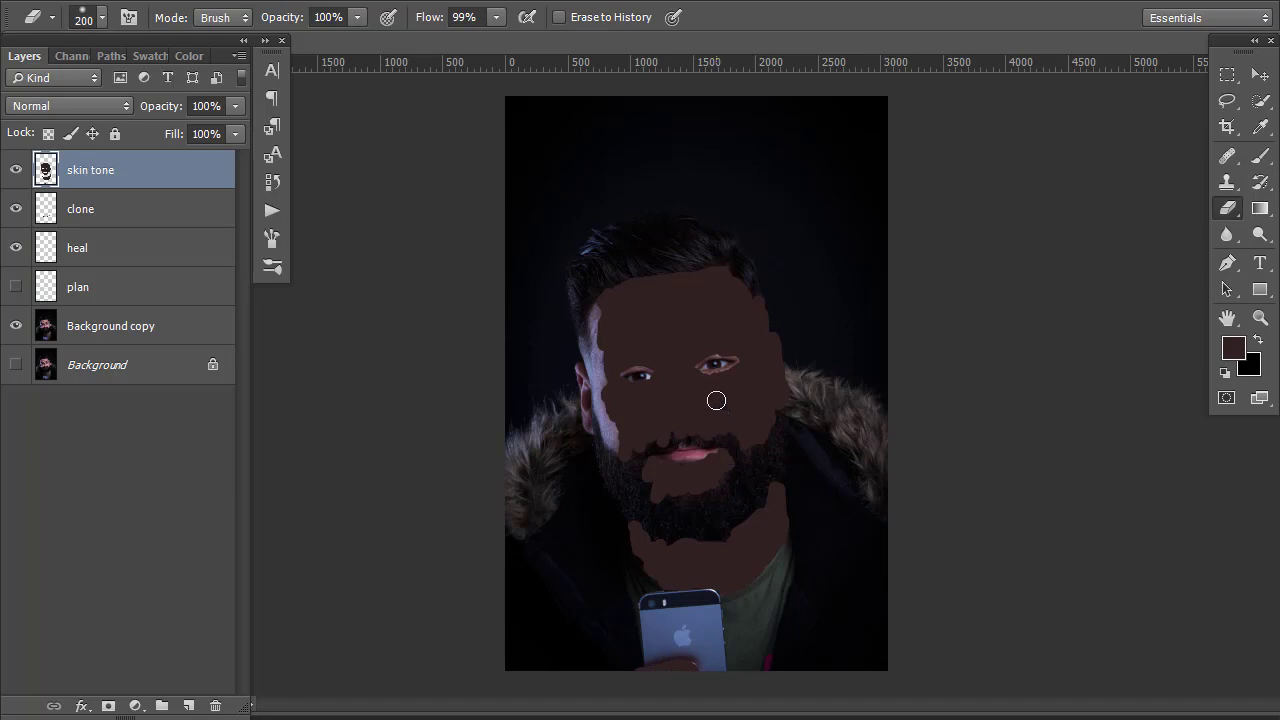
{"action": "key", "text": "bracketleft"}
{"action": "key", "text": "bracketleft"}
{"action": "key", "text": "bracketleft"}
{"action": "key", "text": "bracketleft"}
Try the Color blend mode at 32% opacity on the skin tone layer
{"action": "left_click", "coordinate": [124, 106]}
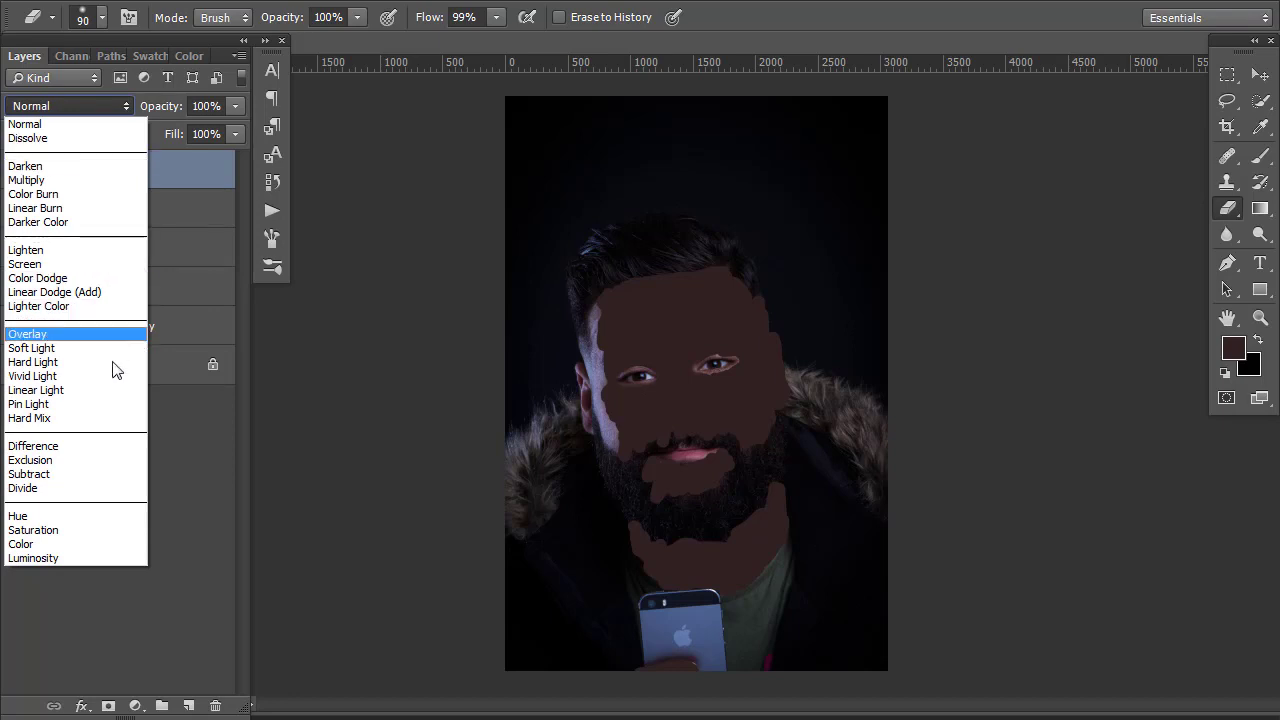
{"action": "left_click", "coordinate": [112, 544]}
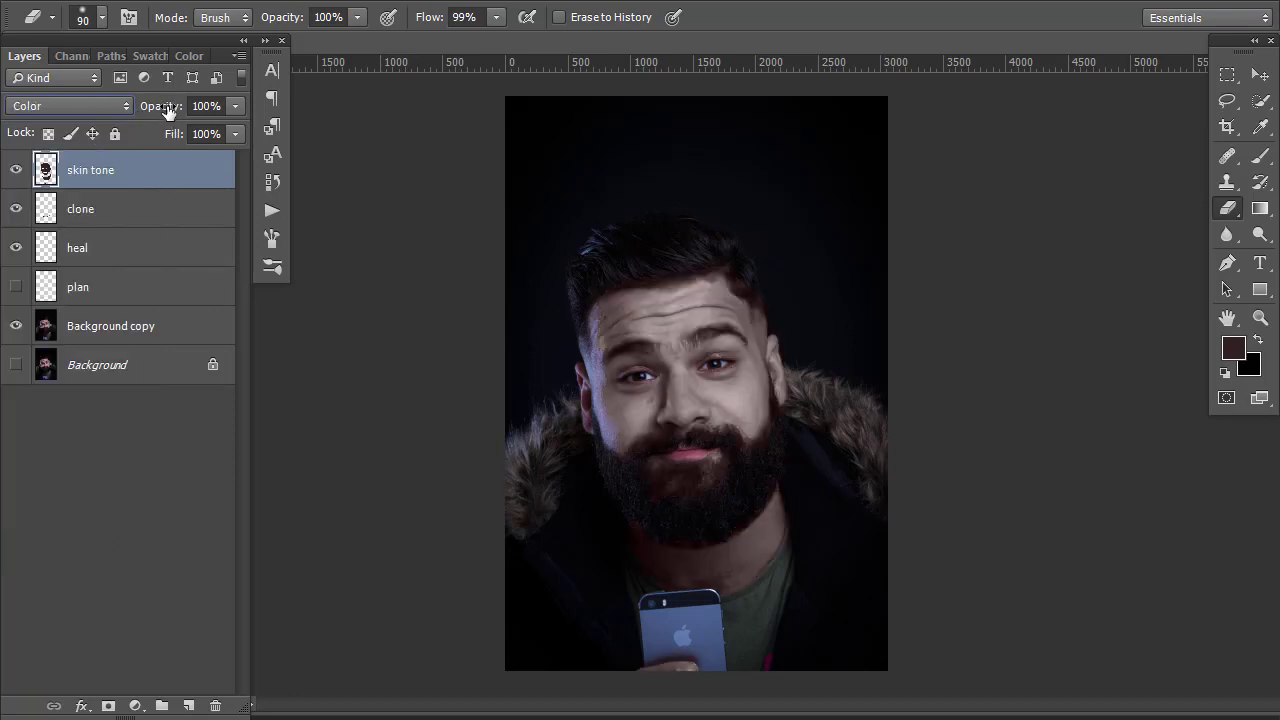
{"action": "left_click_drag", "start_coordinate": [163, 109], "coordinate": [118, 106]}
{"action": "mouse_move", "coordinate": [172, 112]}
{"action": "left_mouse_down"}
{"action": "mouse_move", "coordinate": [157, 111]}
{"action": "mouse_move", "coordinate": [182, 112]}
{"action": "left_mouse_up"}
Set the skin tone layer's blend mode to Hue and its opacity to 70%
{"action": "left_click", "coordinate": [130, 107]}
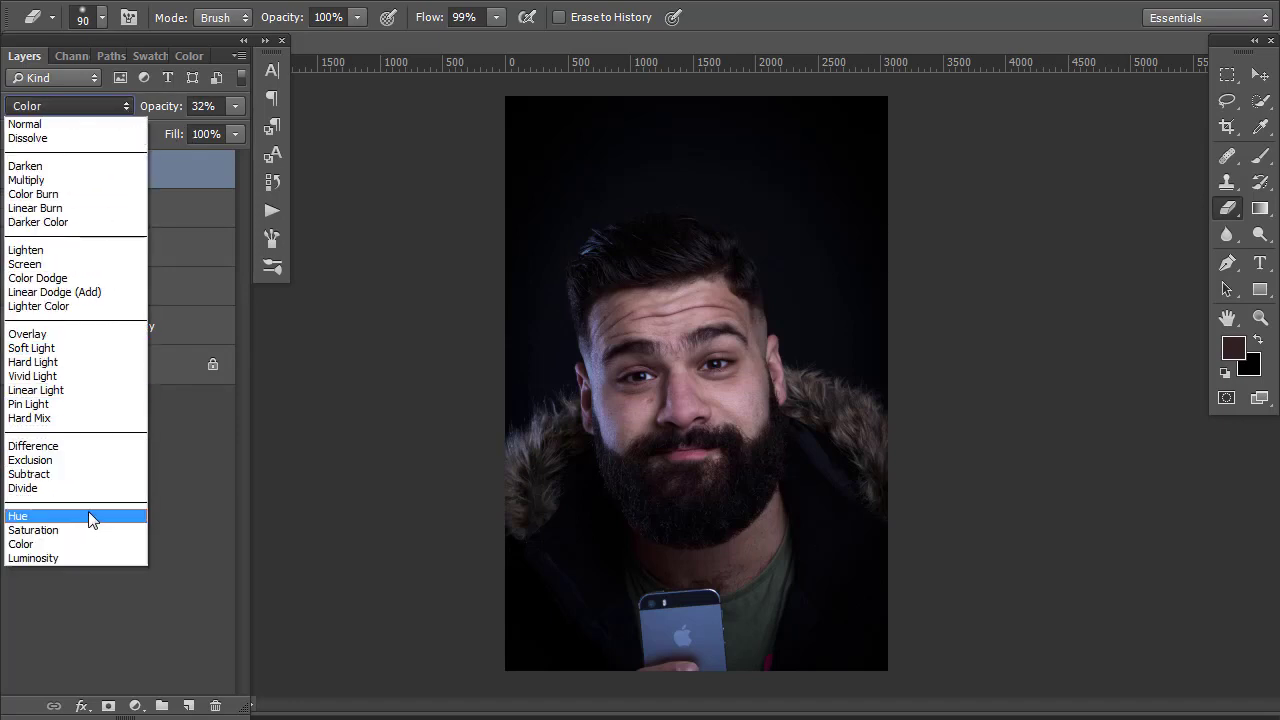
{"action": "left_click", "coordinate": [90, 518]}
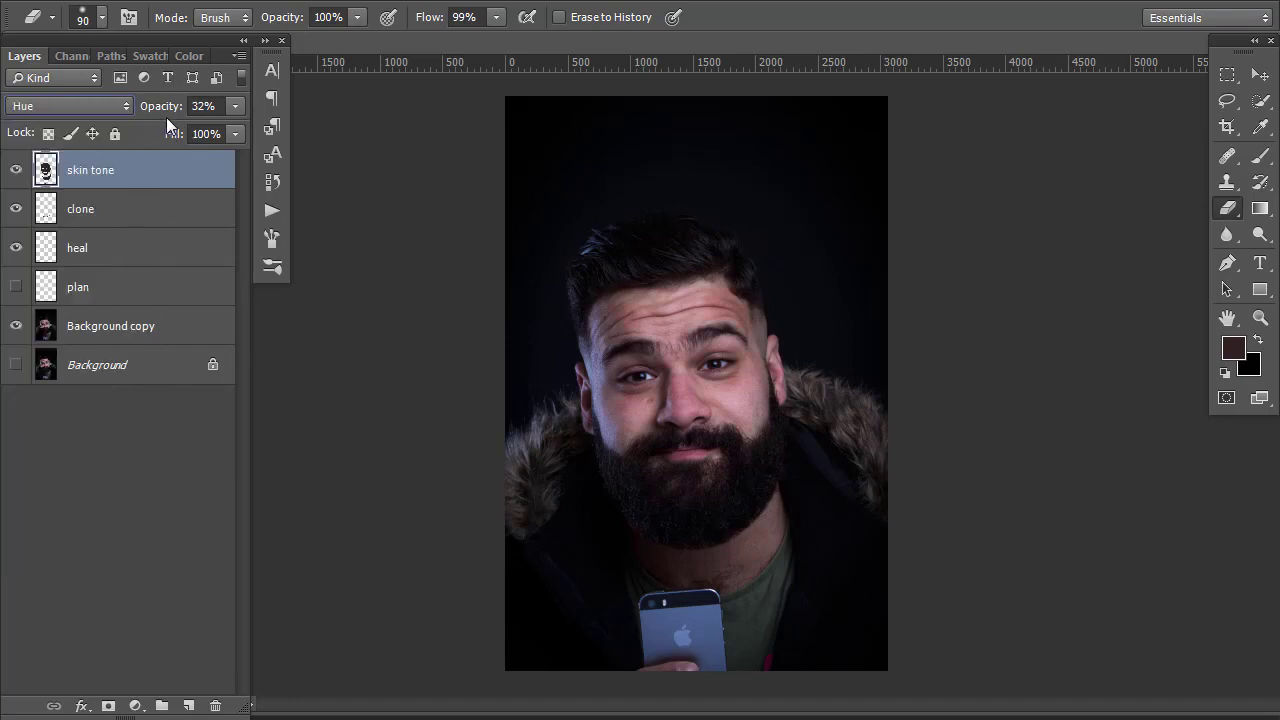
{"action": "mouse_move", "coordinate": [171, 115]}
{"action": "left_mouse_down"}
{"action": "mouse_move", "coordinate": [185, 110]}
{"action": "mouse_move", "coordinate": [172, 108]}
{"action": "left_mouse_up"}
Set the Eraser to 22% flow and size 70 for softening the skin tone layer's edges
{"action": "key", "text": "e"}
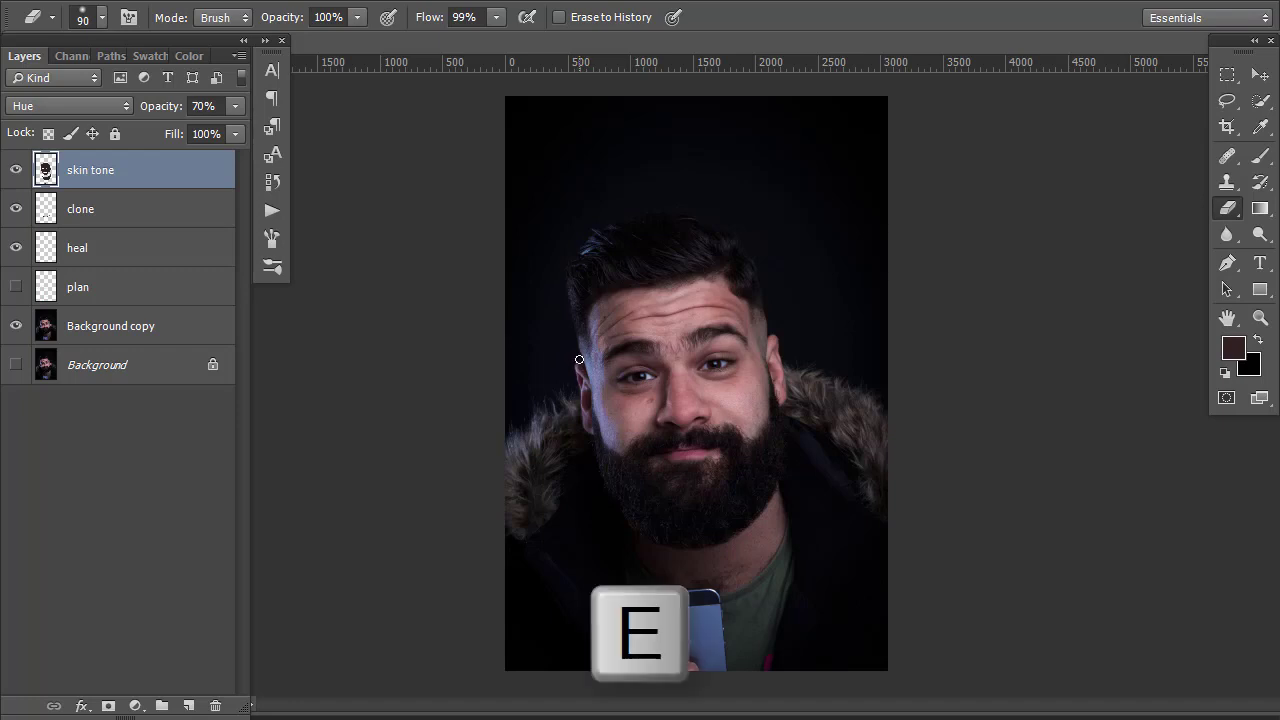
{"action": "key", "text": "bracketright"}
{"action": "key", "text": "bracketright"}
{"action": "left_click", "coordinate": [84, 18]}
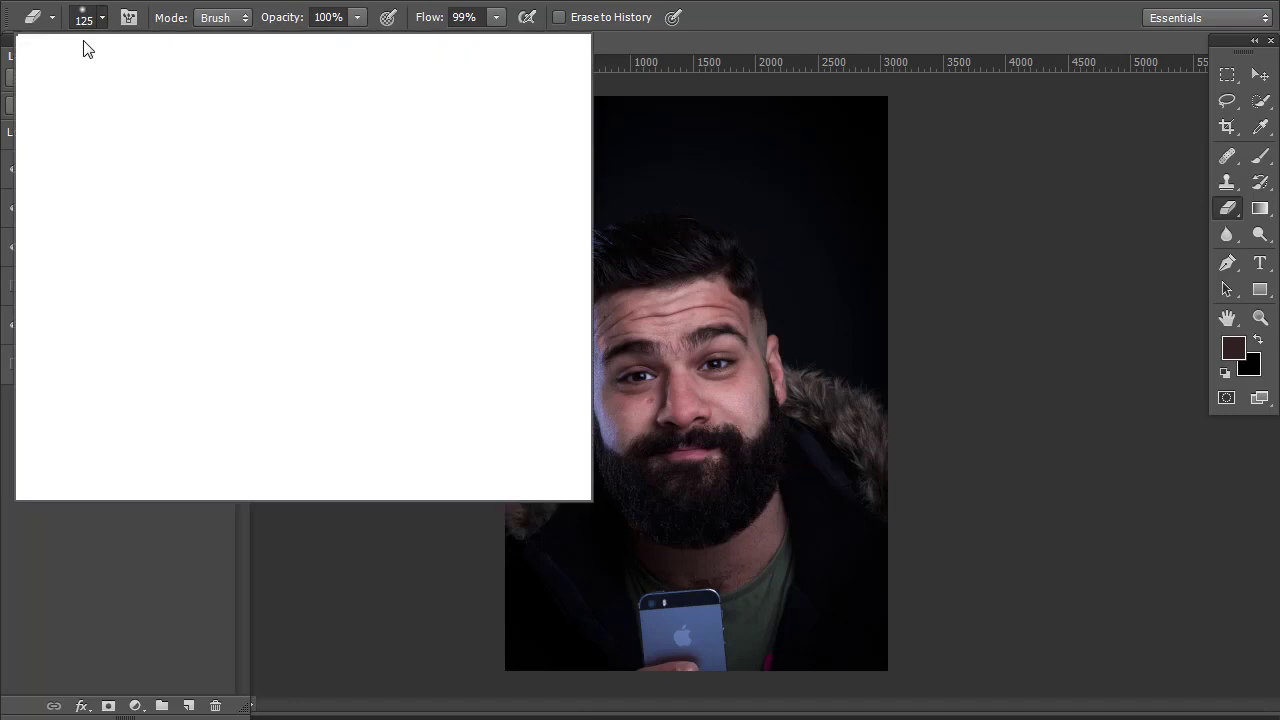
{"action": "key", "text": "Return"}
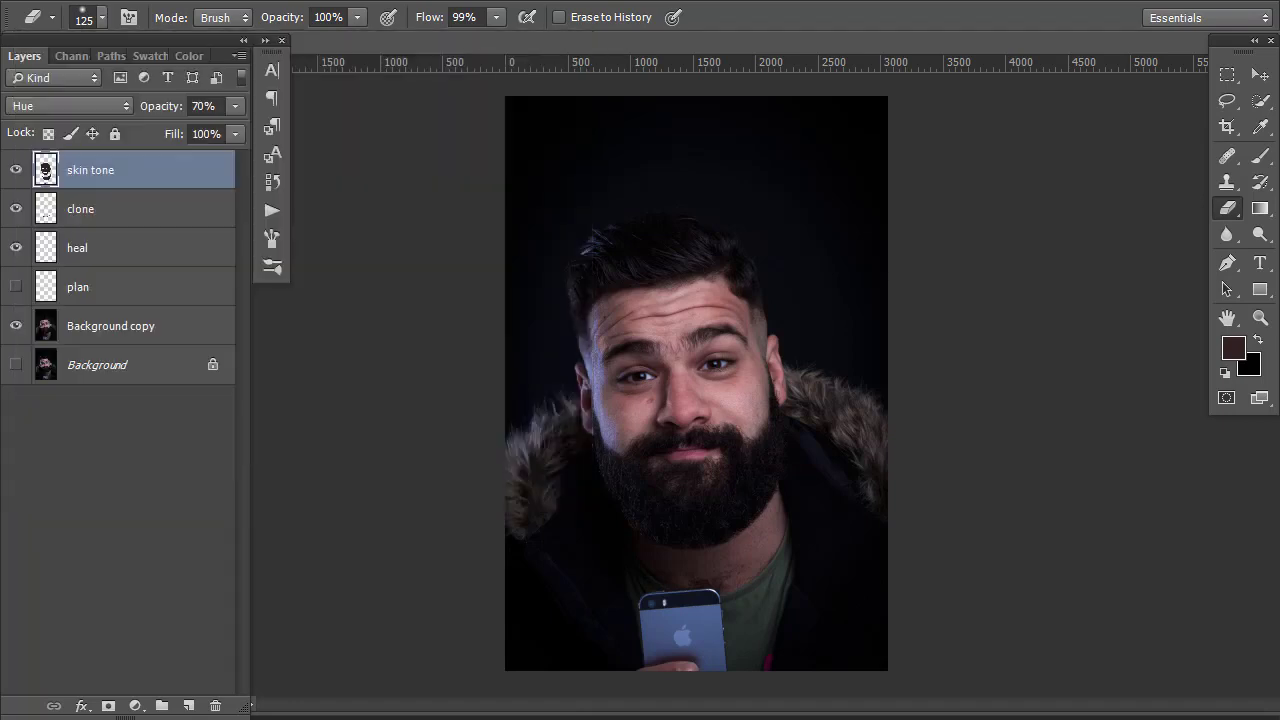
{"action": "key", "text": "bracketright"}
{"action": "key", "text": "bracketright"}
{"action": "key", "text": "bracketright"}
{"action": "left_click_drag", "start_coordinate": [425, 25], "coordinate": [356, 22]}
{"action": "key", "text": "bracketleft"}
{"action": "key", "text": "bracketleft"}
{"action": "key", "text": "bracketleft"}
{"action": "key", "text": "bracketleft"}
{"action": "key", "text": "bracketleft"}
{"action": "key", "text": "bracketleft"}
Split the skin tone layer's black Blend If slider for the underlying layer and adjust both halves to fade the tone in the shadows
{"action": "double_click", "coordinate": [198, 186]}
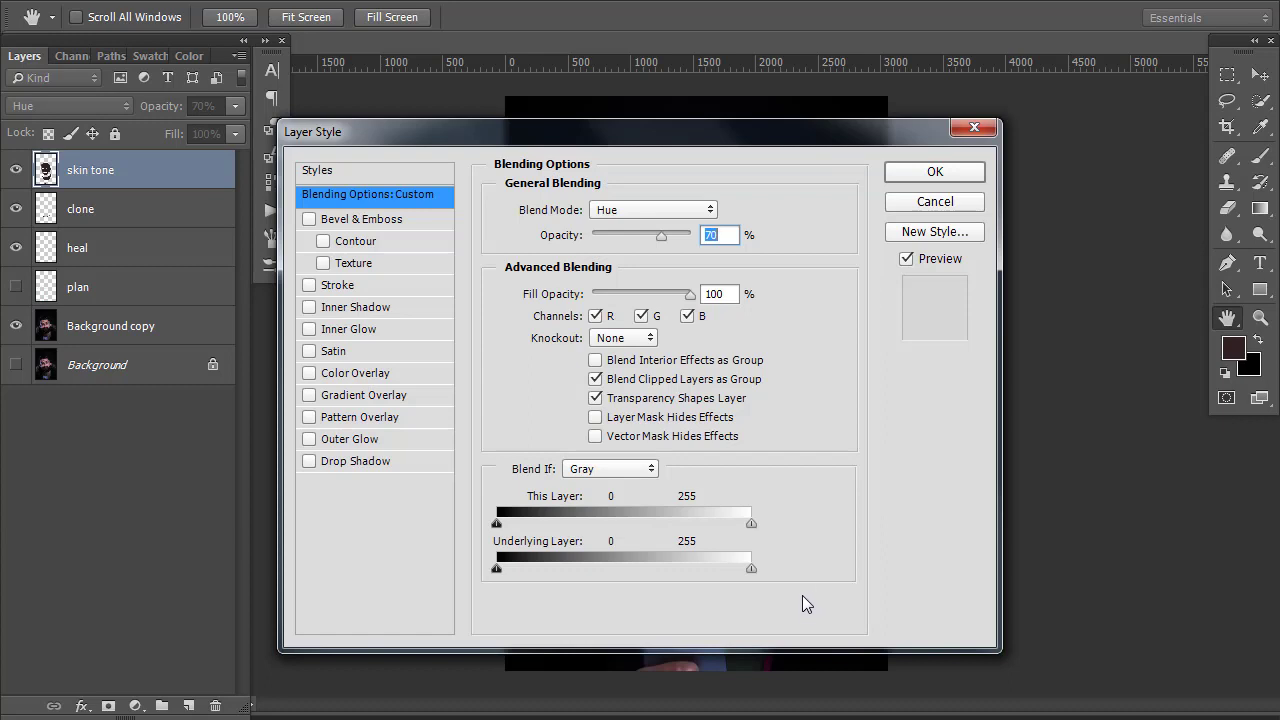
{"action": "left_click_drag", "start_coordinate": [778, 136], "coordinate": [333, 42]}
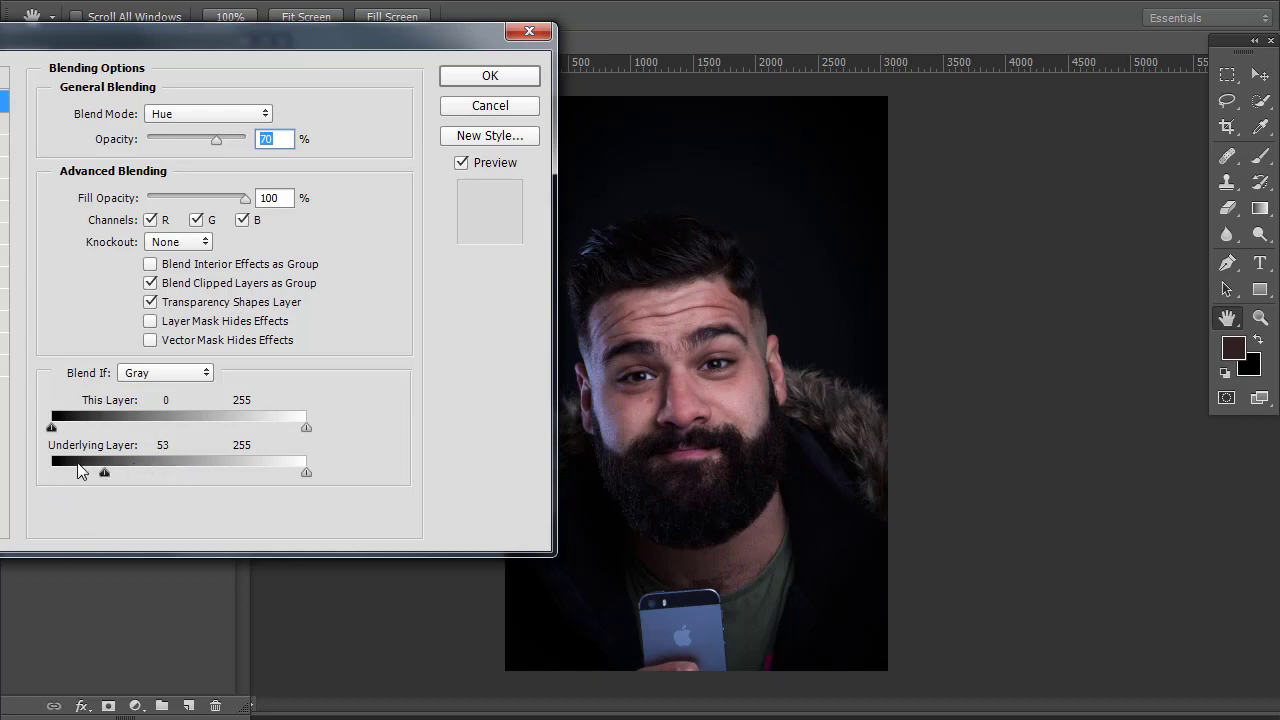
{"action": "left_click_drag", "start_coordinate": [80, 470], "coordinate": [52, 472]}
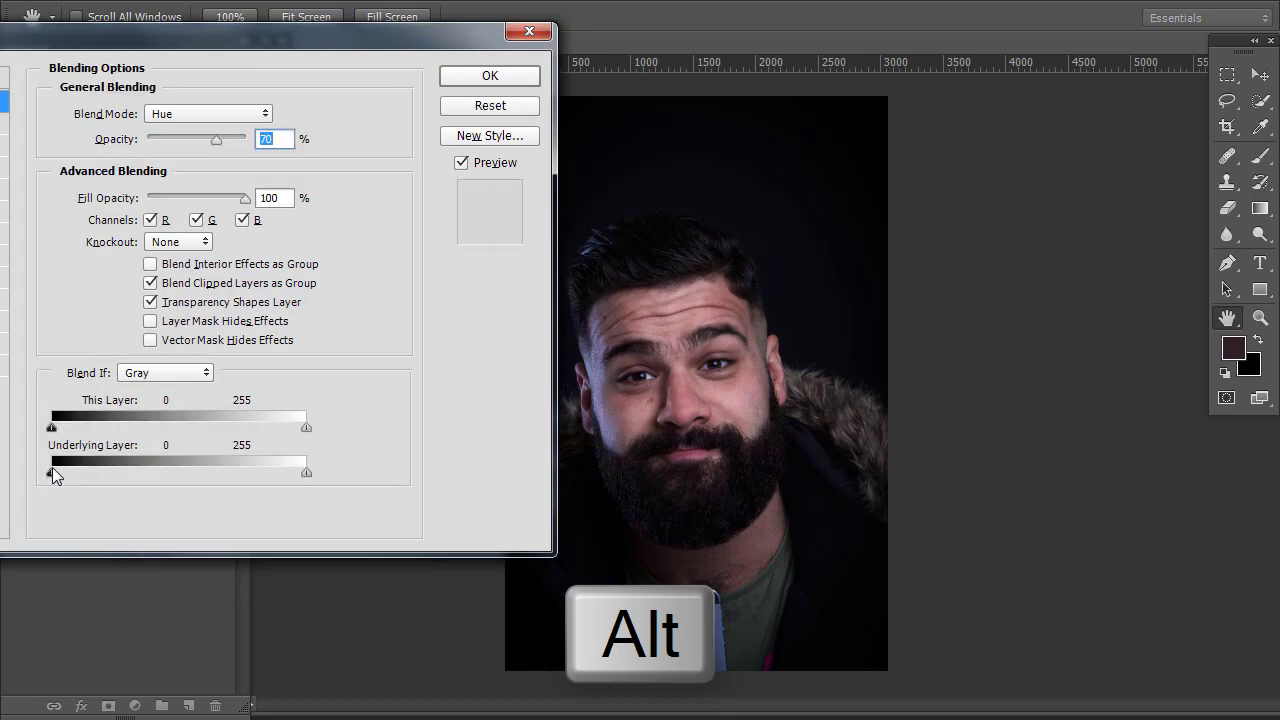
{"action": "mouse_move", "coordinate": [52, 472]}
{"action": "left_mouse_down"}
{"action": "mouse_move", "coordinate": [101, 474]}
{"action": "mouse_move", "coordinate": [75, 471]}
{"action": "left_mouse_up"}
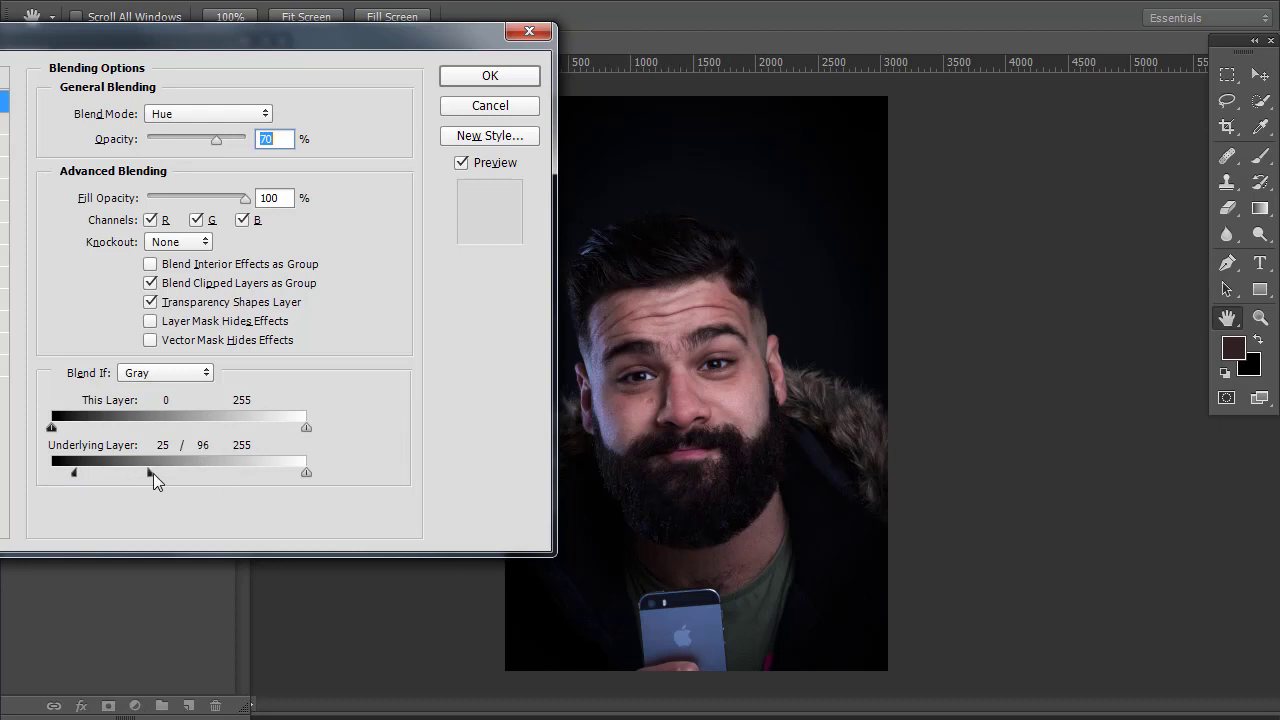
{"action": "left_click_drag", "start_coordinate": [153, 473], "coordinate": [145, 474]}
{"action": "left_click_drag", "start_coordinate": [74, 474], "coordinate": [130, 474]}
{"action": "left_click", "coordinate": [488, 78]}
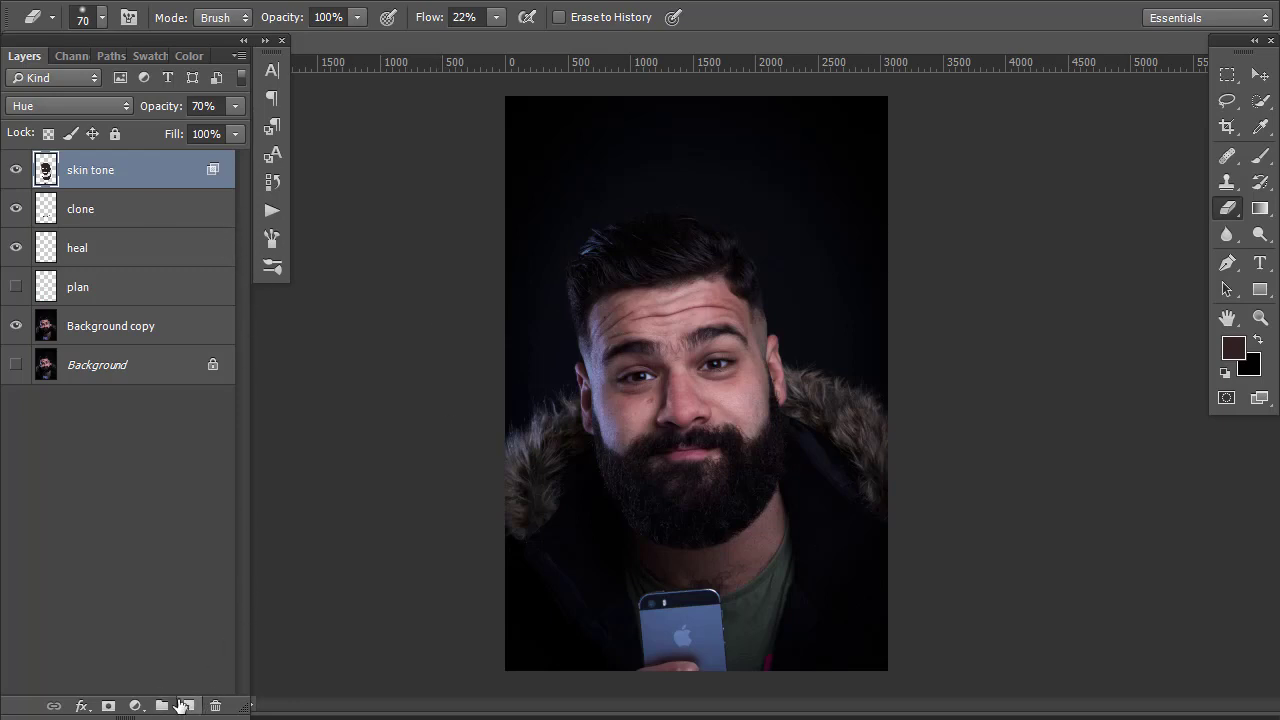
Add a Curves adjustment layer above the skin tone layer and make its mask active
{"action": "left_click", "coordinate": [135, 706]}
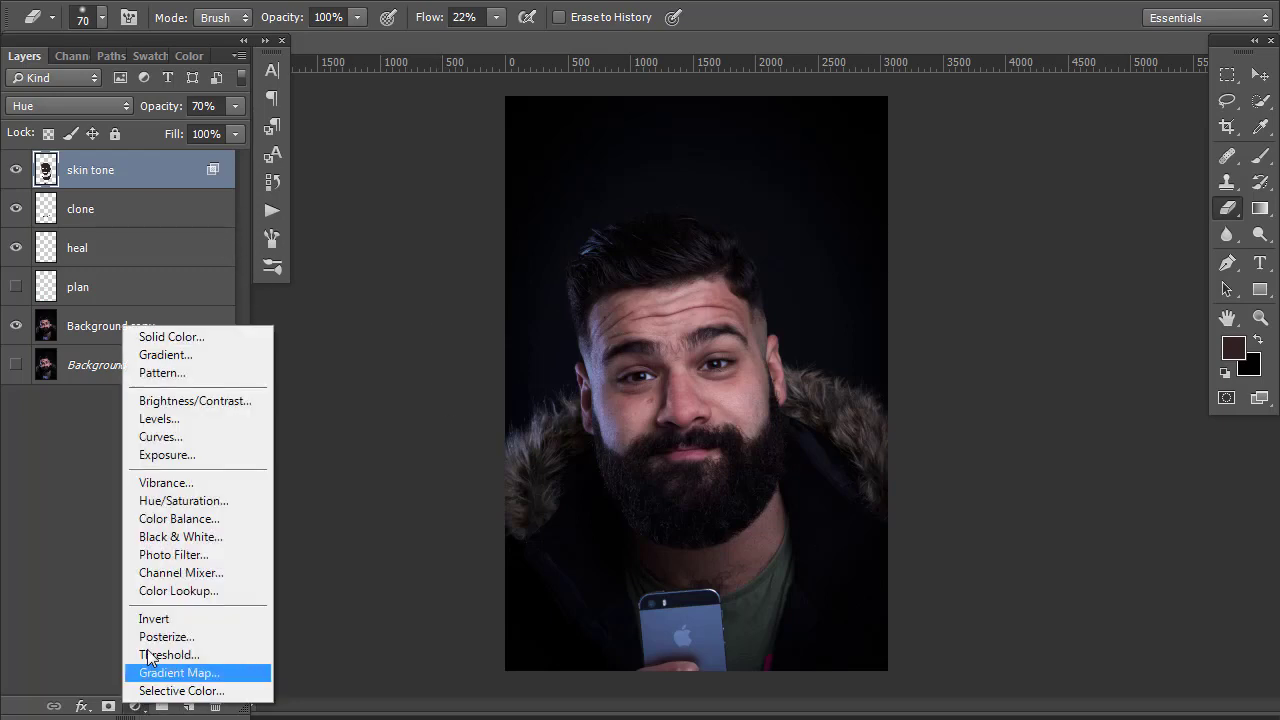
{"action": "left_click", "coordinate": [184, 444]}
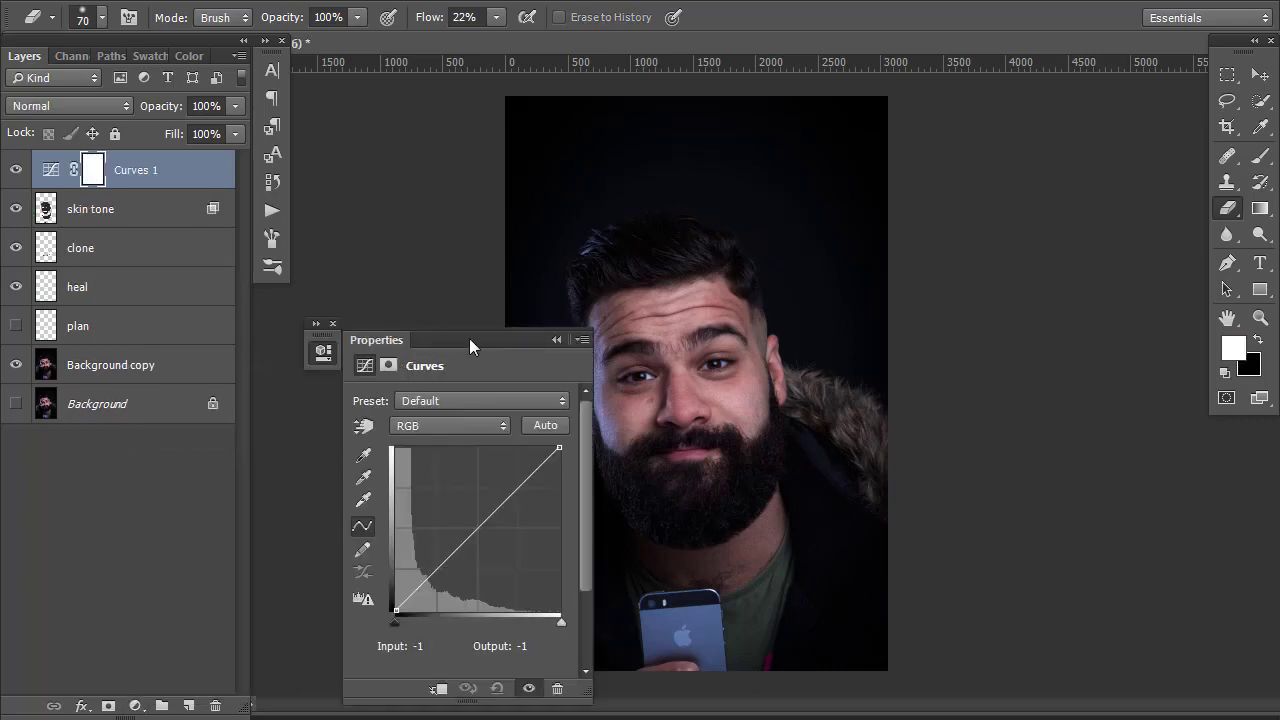
{"action": "left_click_drag", "start_coordinate": [469, 338], "coordinate": [442, 329]}
{"action": "left_click", "coordinate": [95, 172]}
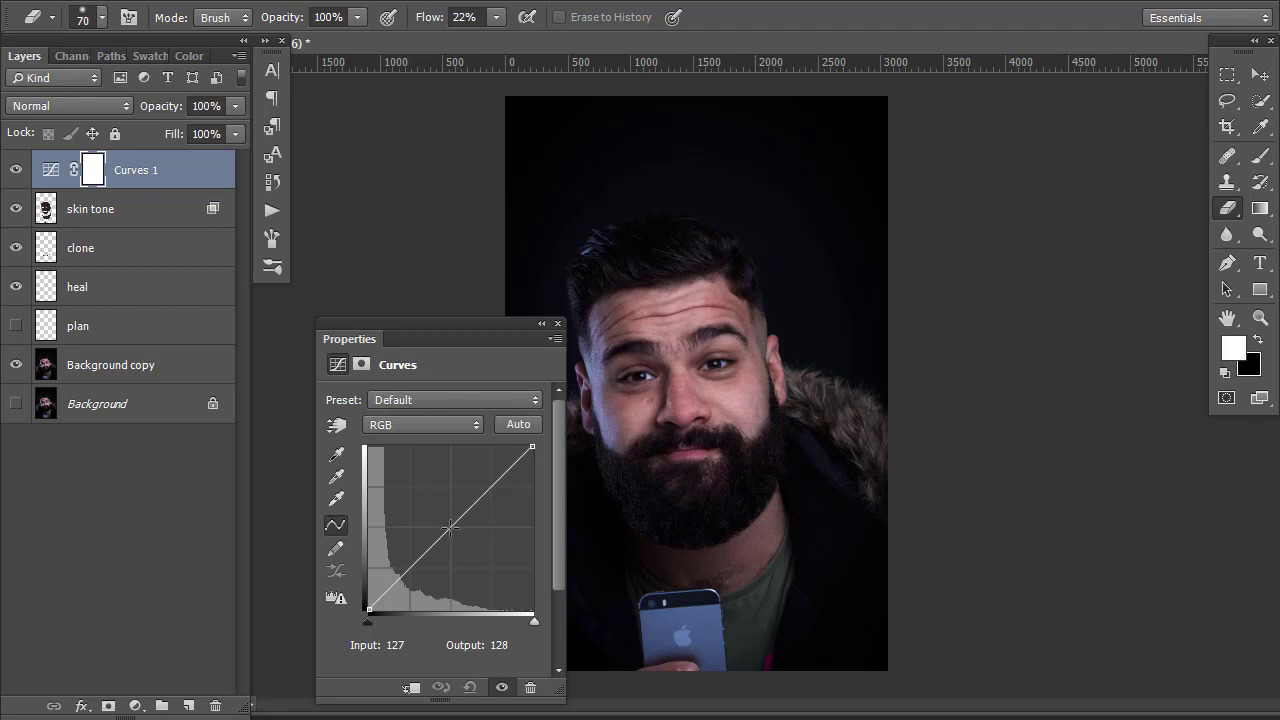
Darken the midtones by moving the curve's midpoint to input 138, output 105, and invert the Curves mask to black
{"action": "mouse_move", "coordinate": [451, 527]}
{"action": "left_mouse_down"}
{"action": "mouse_move", "coordinate": [461, 543]}
{"action": "mouse_move", "coordinate": [442, 513]}
{"action": "left_mouse_up"}
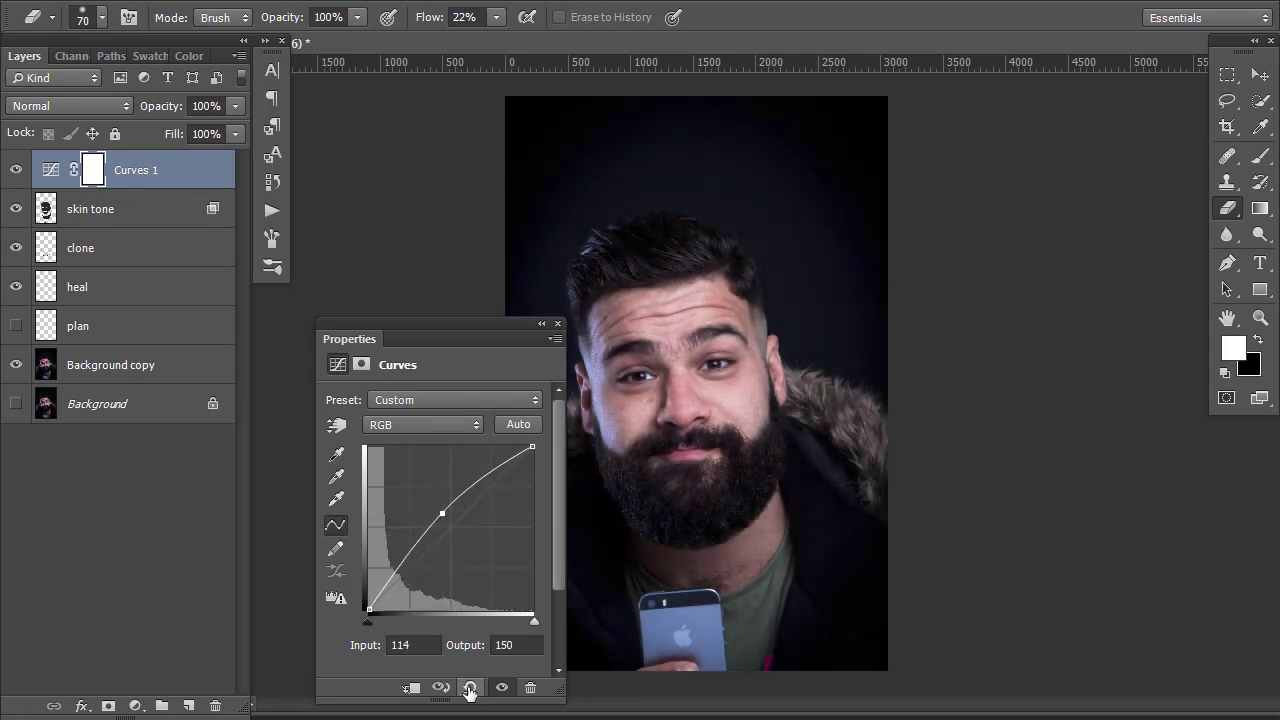
{"action": "left_click", "coordinate": [470, 688]}
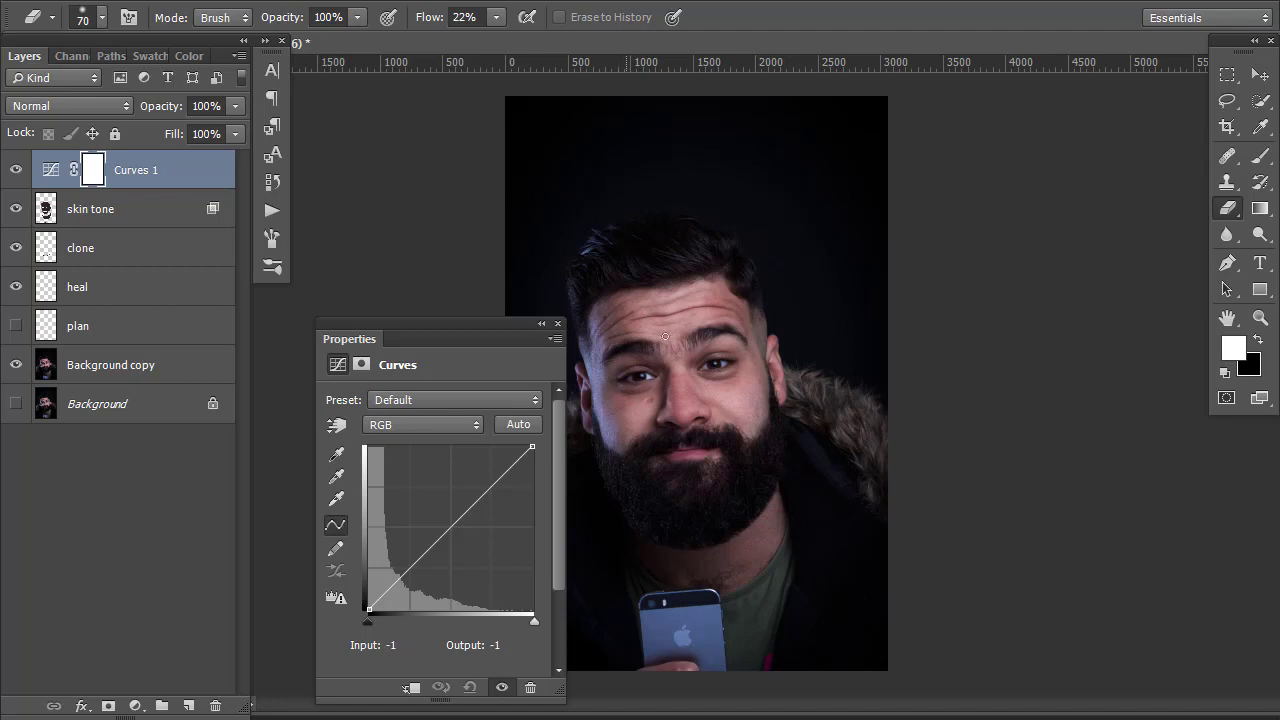
{"action": "left_click_drag", "start_coordinate": [453, 526], "coordinate": [457, 542]}
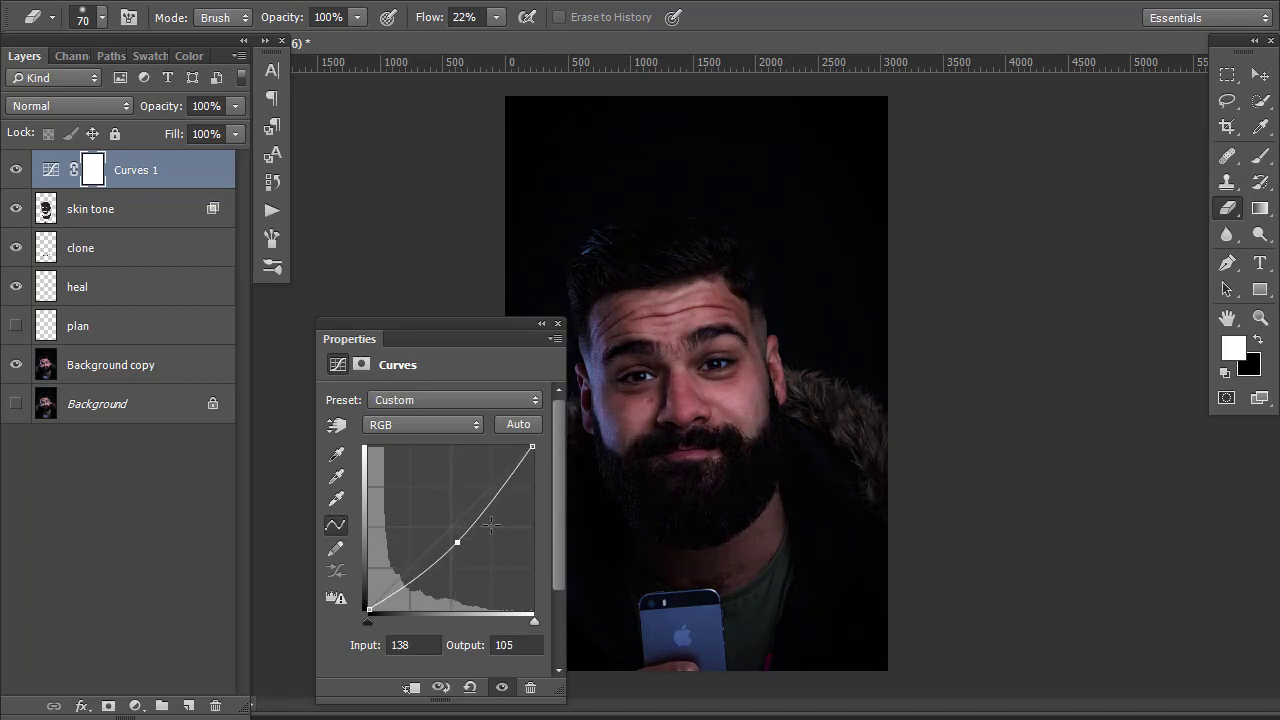
{"action": "left_click", "coordinate": [541, 324]}
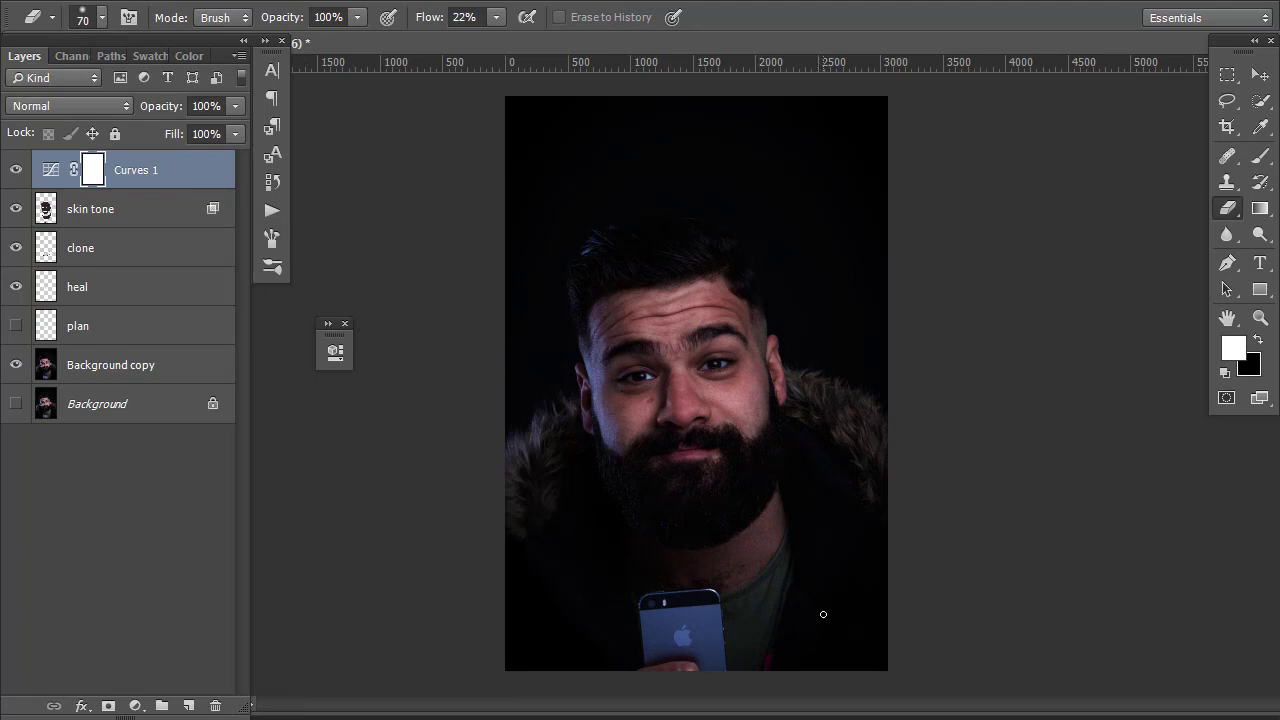
{"action": "left_click_drag", "start_coordinate": [340, 335], "coordinate": [275, 300]}
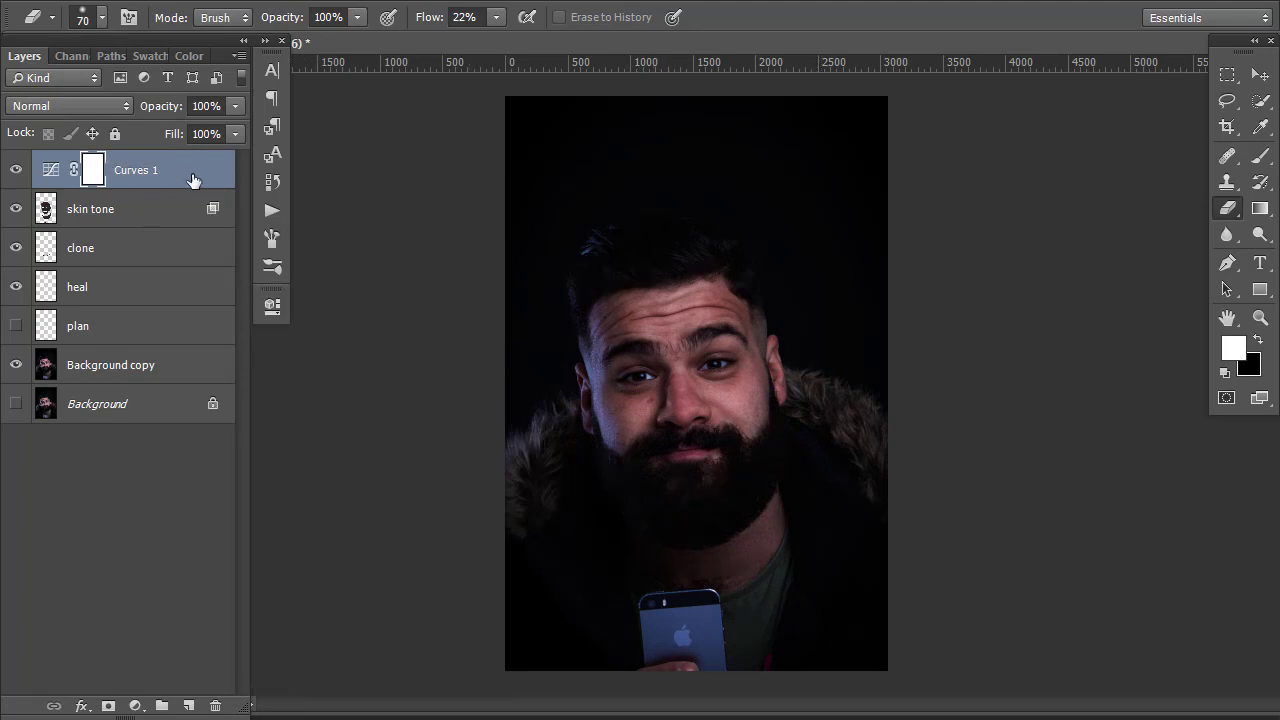
{"action": "key", "text": "ctrl+i"}
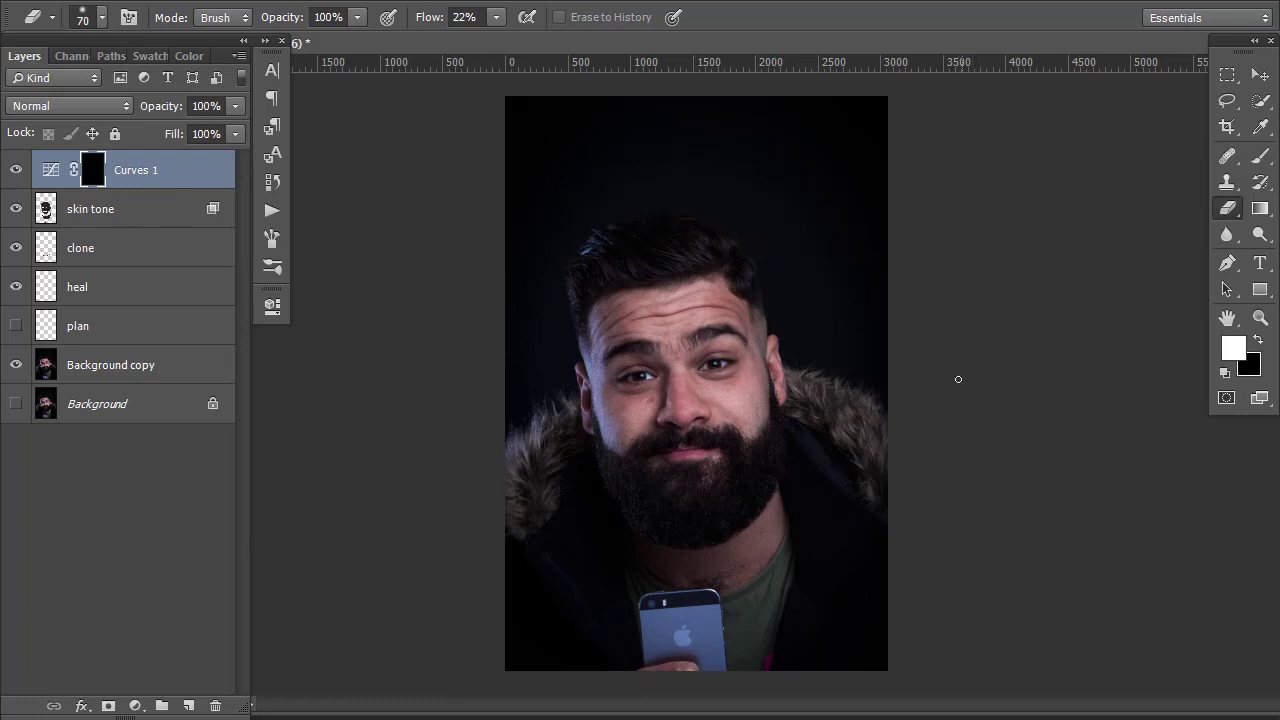
Set up the Brush with a soft round tip at 0% hardness, size 150 and 20% flow
{"action": "key", "text": "b"}
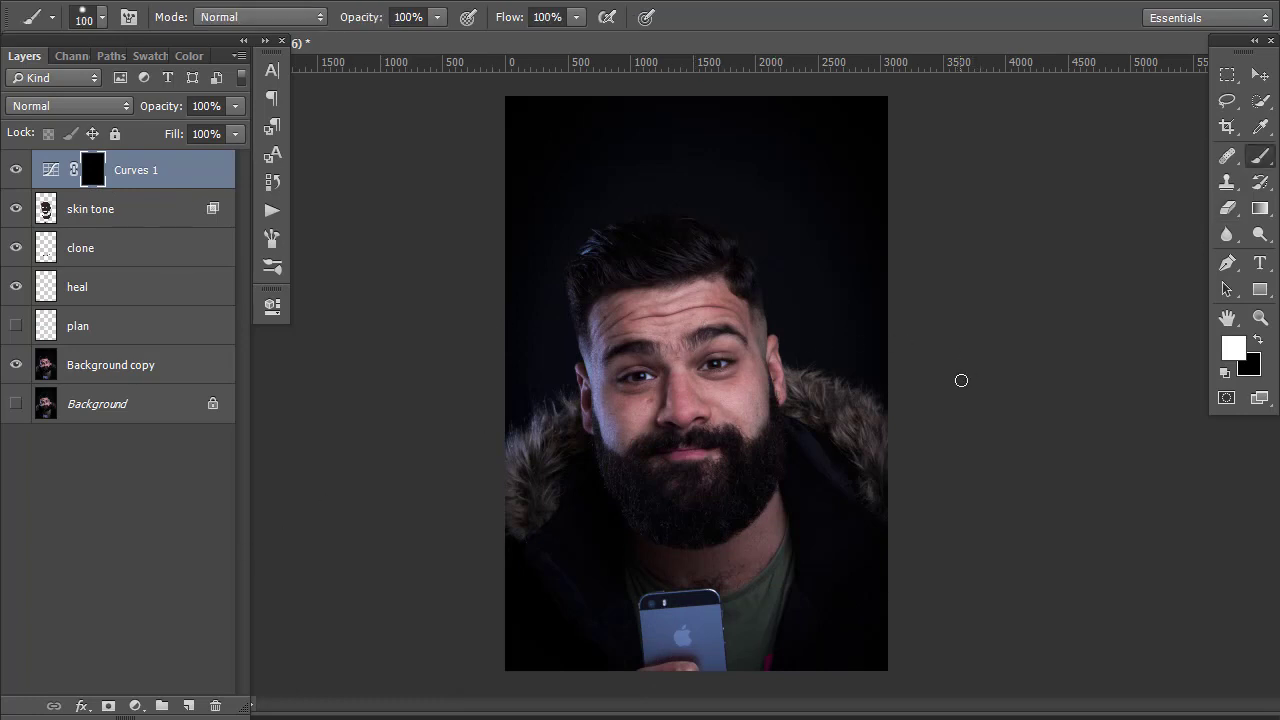
{"action": "left_click", "coordinate": [85, 17]}
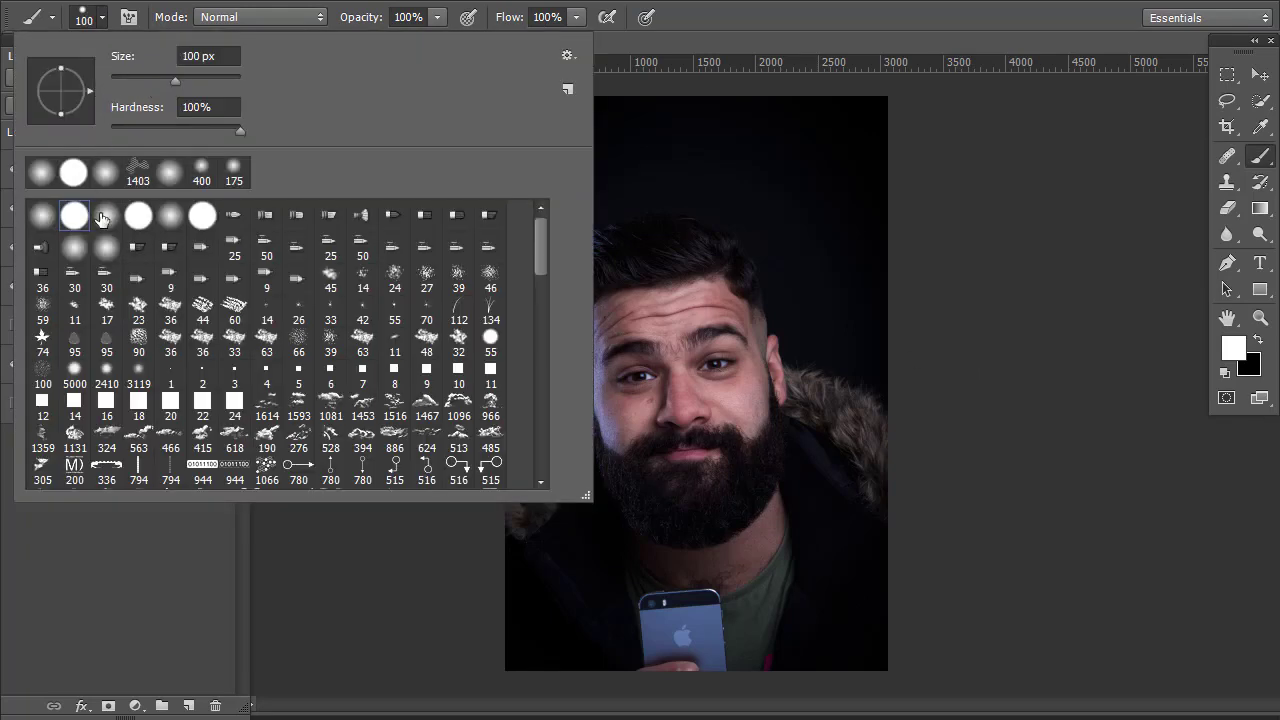
{"action": "left_click", "coordinate": [106, 216]}
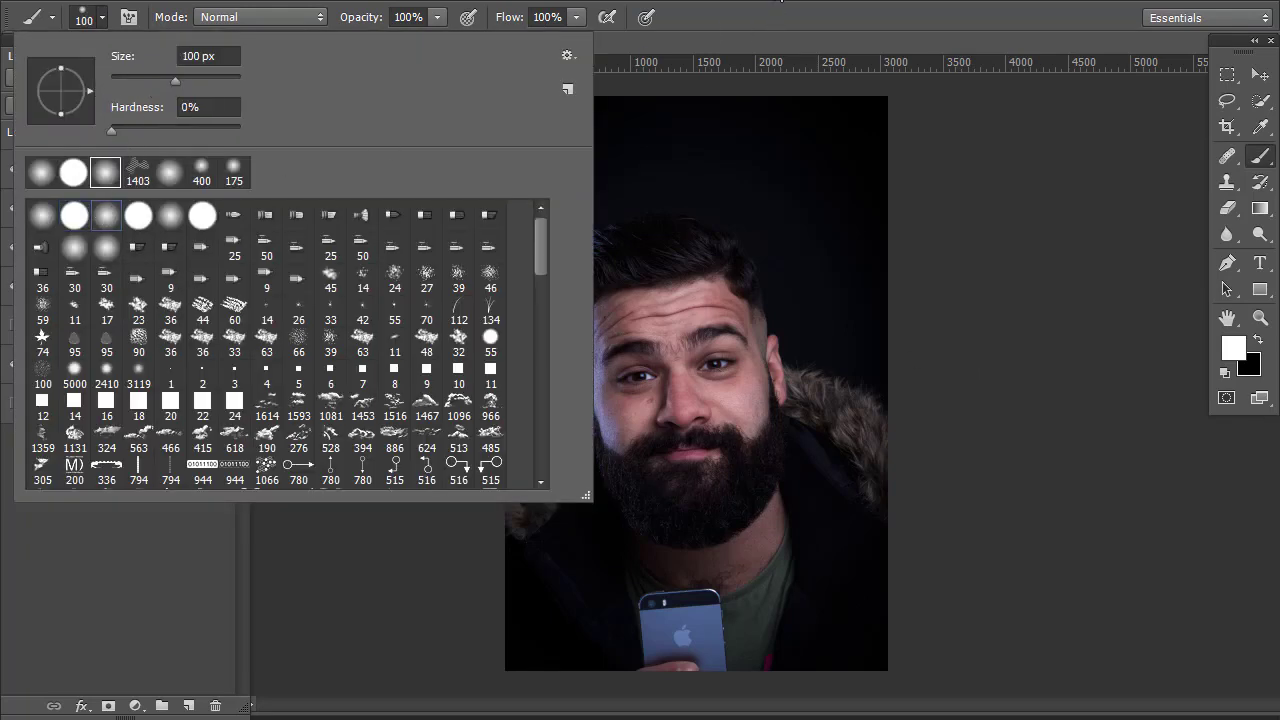
{"action": "left_click", "coordinate": [782, 1]}
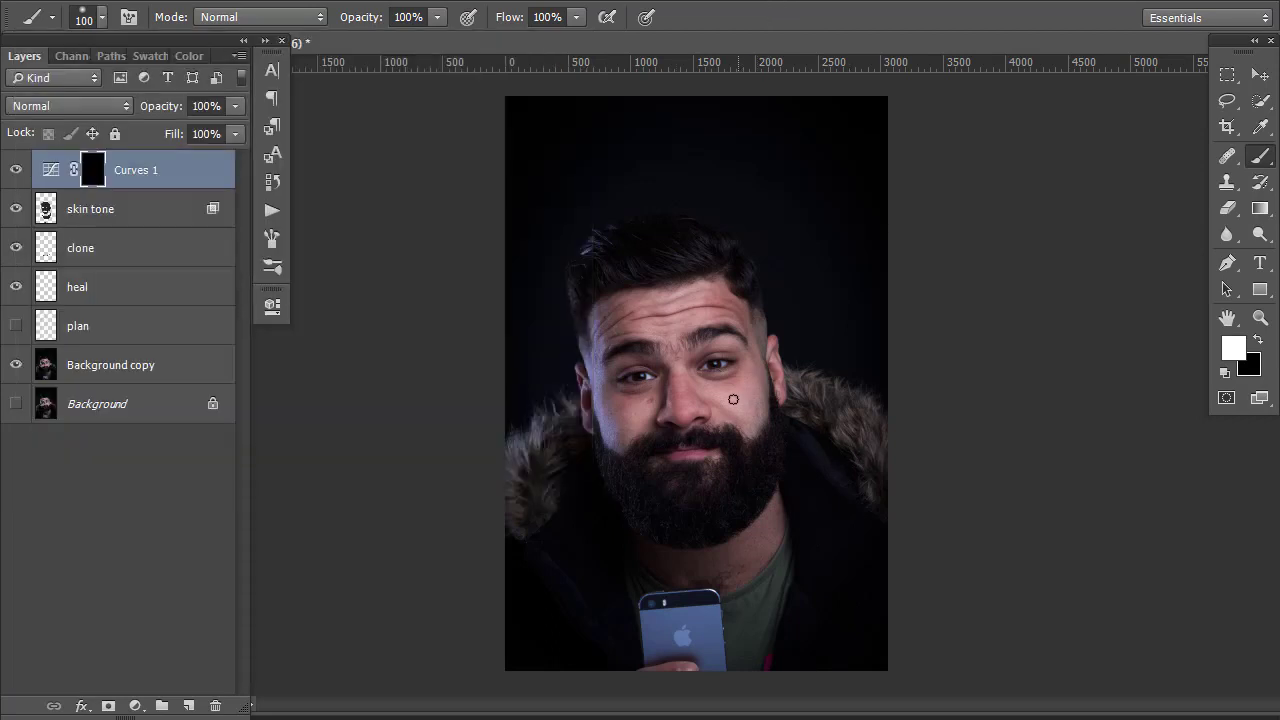
{"action": "key", "text": "bracketright"}
{"action": "key", "text": "bracketright"}
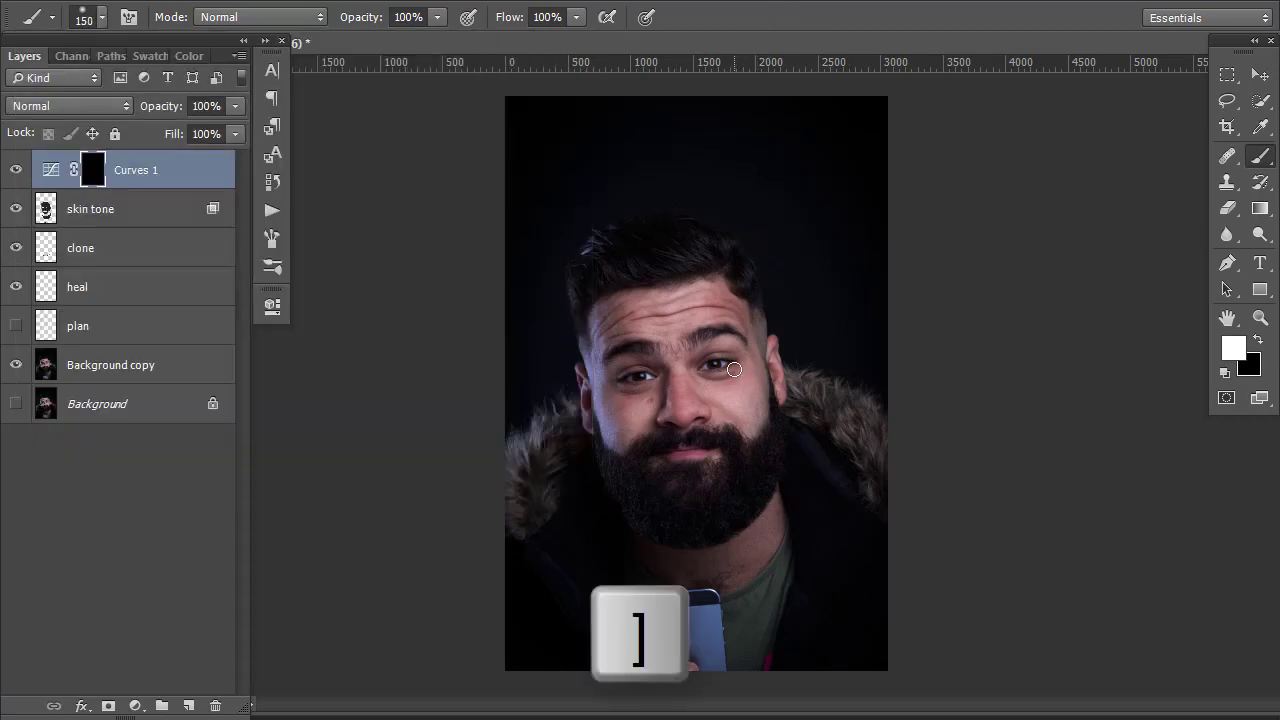
{"action": "left_click_drag", "start_coordinate": [516, 22], "coordinate": [446, 28]}
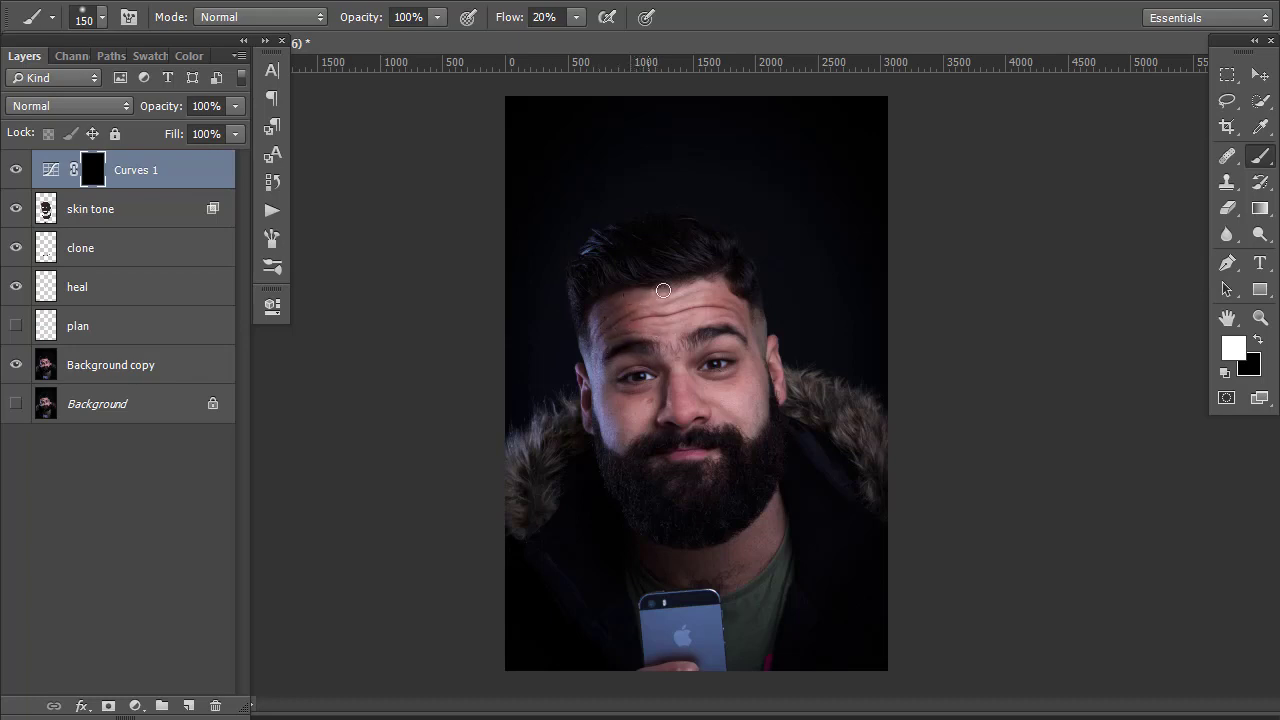
Paint white on the Curves mask over the cheeks, around the eye, across the forehead and along the side of the face
{"action": "mouse_move", "coordinate": [628, 406]}
{"action": "left_mouse_down"}
{"action": "mouse_move", "coordinate": [642, 360]}
{"action": "mouse_move", "coordinate": [664, 384]}
{"action": "mouse_move", "coordinate": [658, 418]}
{"action": "mouse_move", "coordinate": [664, 369]}
{"action": "mouse_move", "coordinate": [675, 413]}
{"action": "mouse_move", "coordinate": [654, 429]}
{"action": "mouse_move", "coordinate": [663, 422]}
{"action": "left_mouse_up"}
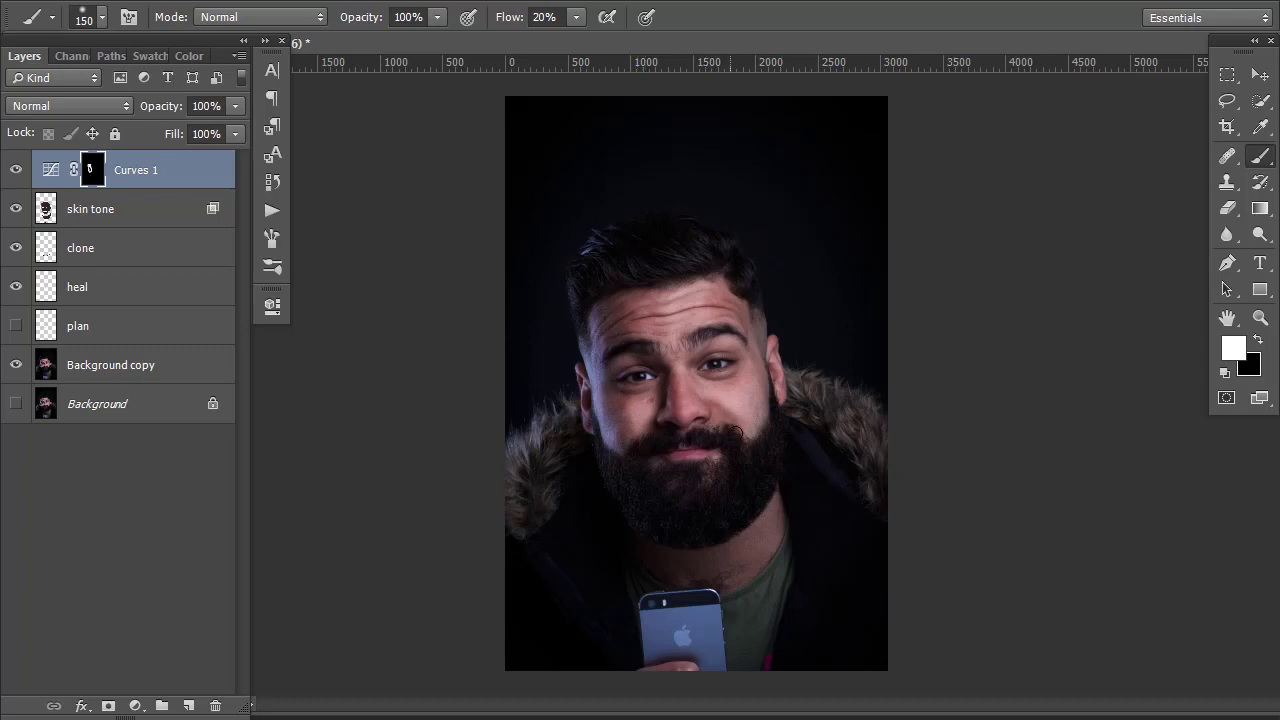
{"action": "left_click_drag", "start_coordinate": [734, 432], "coordinate": [723, 408]}
{"action": "mouse_move", "coordinate": [709, 351]}
{"action": "left_mouse_down"}
{"action": "mouse_move", "coordinate": [745, 347]}
{"action": "mouse_move", "coordinate": [720, 340]}
{"action": "mouse_move", "coordinate": [727, 362]}
{"action": "mouse_move", "coordinate": [762, 340]}
{"action": "left_mouse_up"}
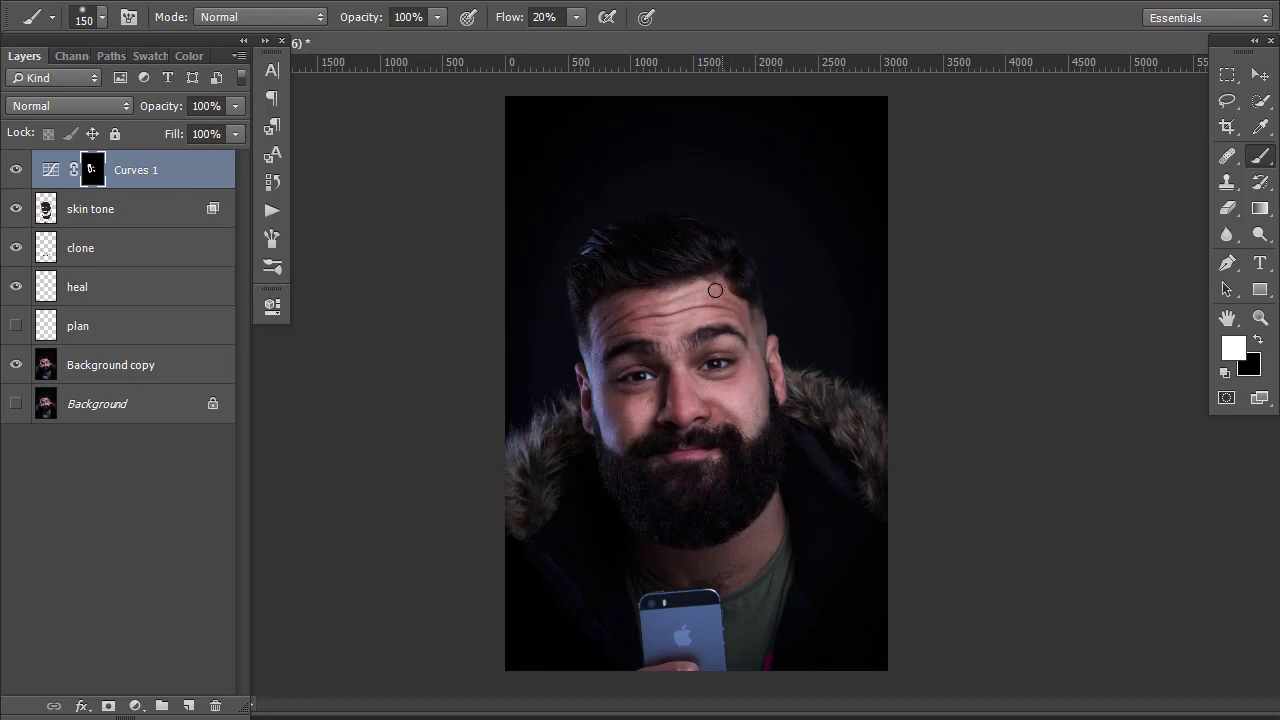
{"action": "mouse_move", "coordinate": [715, 290]}
{"action": "left_mouse_down"}
{"action": "mouse_move", "coordinate": [750, 315]}
{"action": "mouse_move", "coordinate": [702, 304]}
{"action": "mouse_move", "coordinate": [748, 340]}
{"action": "mouse_move", "coordinate": [716, 315]}
{"action": "mouse_move", "coordinate": [740, 324]}
{"action": "mouse_move", "coordinate": [703, 320]}
{"action": "mouse_move", "coordinate": [738, 318]}
{"action": "mouse_move", "coordinate": [718, 299]}
{"action": "mouse_move", "coordinate": [748, 302]}
{"action": "mouse_move", "coordinate": [737, 307]}
{"action": "mouse_move", "coordinate": [761, 359]}
{"action": "mouse_move", "coordinate": [759, 334]}
{"action": "mouse_move", "coordinate": [713, 280]}
{"action": "mouse_move", "coordinate": [691, 299]}
{"action": "mouse_move", "coordinate": [718, 297]}
{"action": "mouse_move", "coordinate": [727, 311]}
{"action": "mouse_move", "coordinate": [693, 326]}
{"action": "left_mouse_up"}
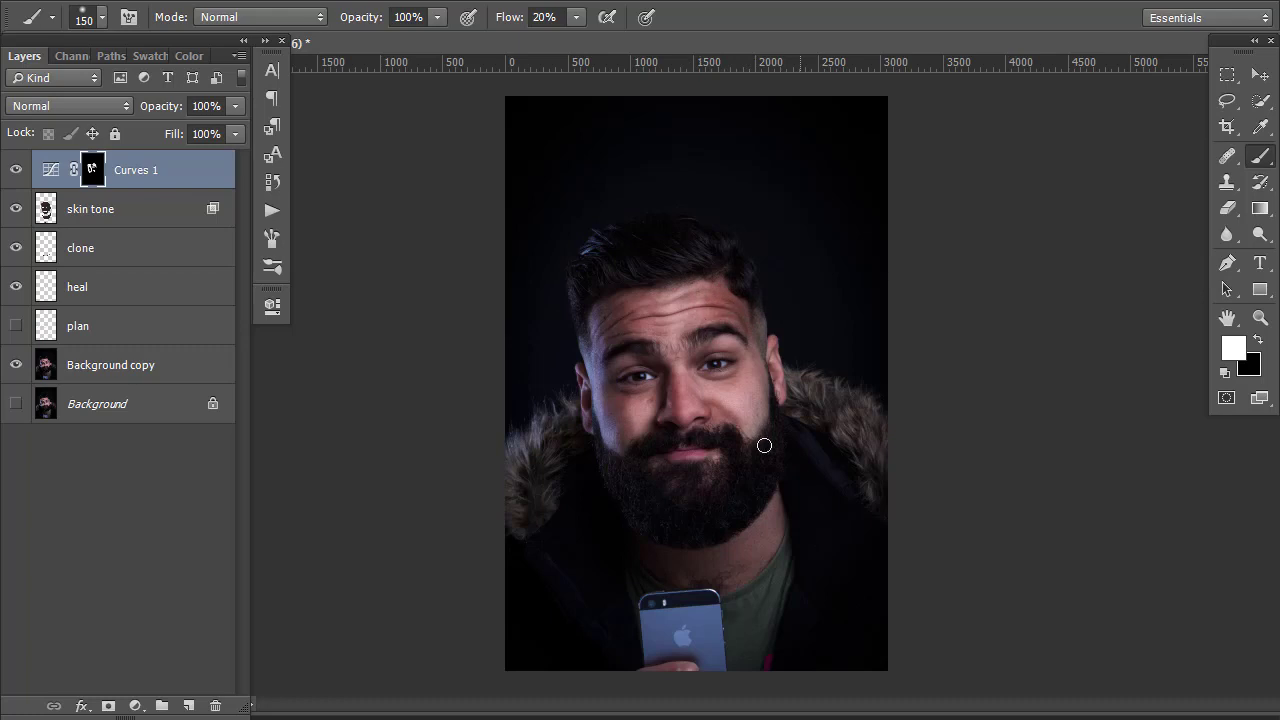
{"action": "mouse_move", "coordinate": [709, 416]}
{"action": "left_mouse_down"}
{"action": "mouse_move", "coordinate": [691, 424]}
{"action": "mouse_move", "coordinate": [710, 422]}
{"action": "left_mouse_up"}
{"action": "left_click_drag", "start_coordinate": [776, 351], "coordinate": [781, 436]}
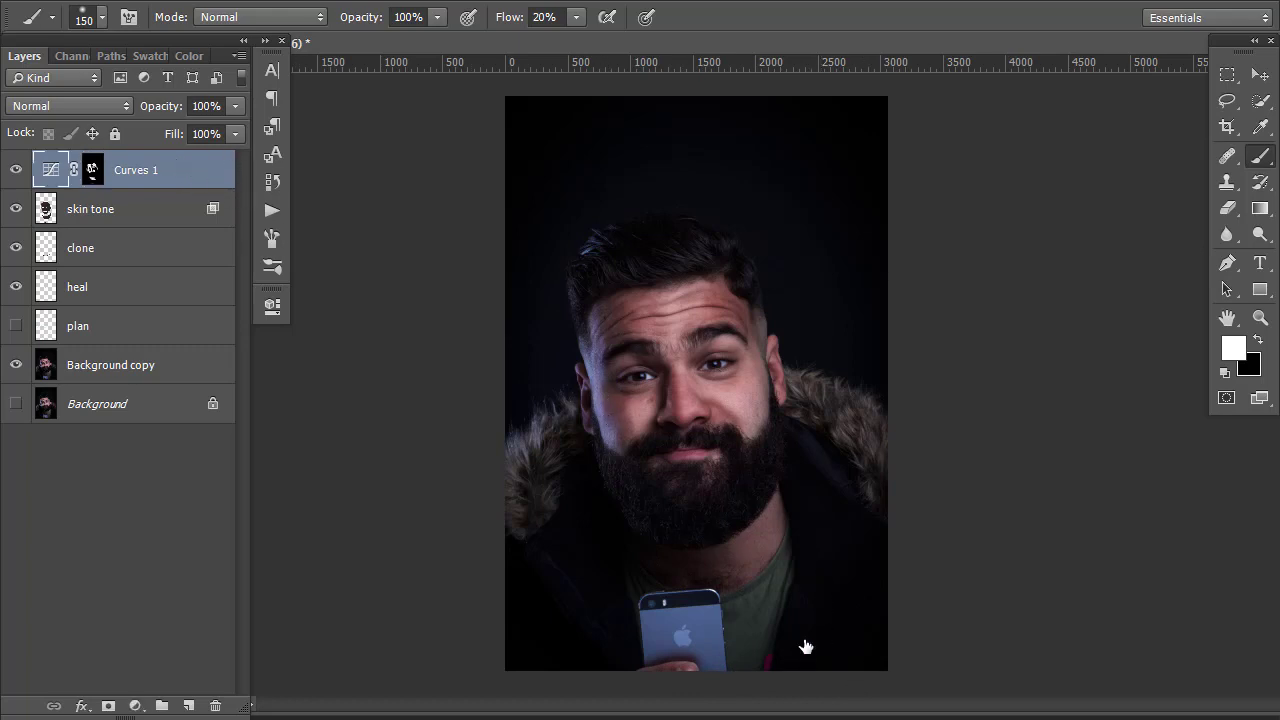
Open the blending options of the Curves 1 layer and split the Underlying Layer's white Blend If slider to 104 / 160
{"action": "key", "text": "space"}
{"action": "key", "text": "F2"}
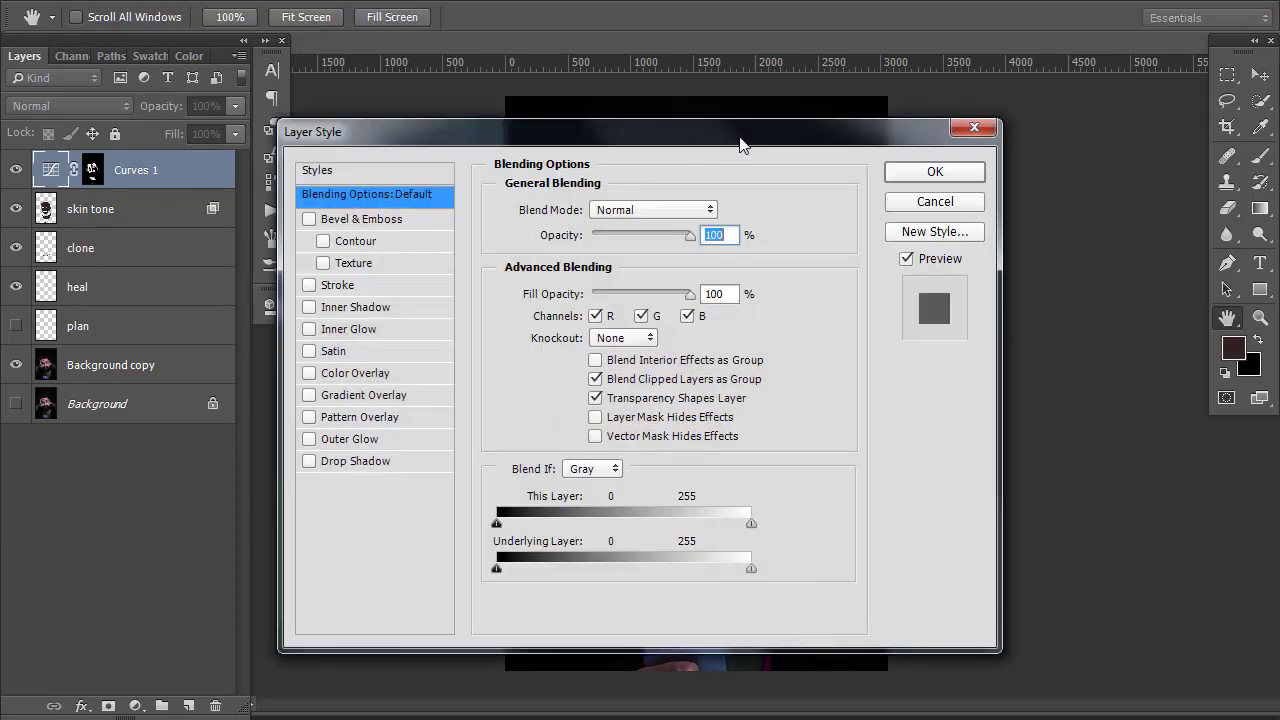
{"action": "left_click_drag", "start_coordinate": [790, 141], "coordinate": [476, 137]}
{"action": "left_click_drag", "start_coordinate": [343, 52], "coordinate": [345, 47]}
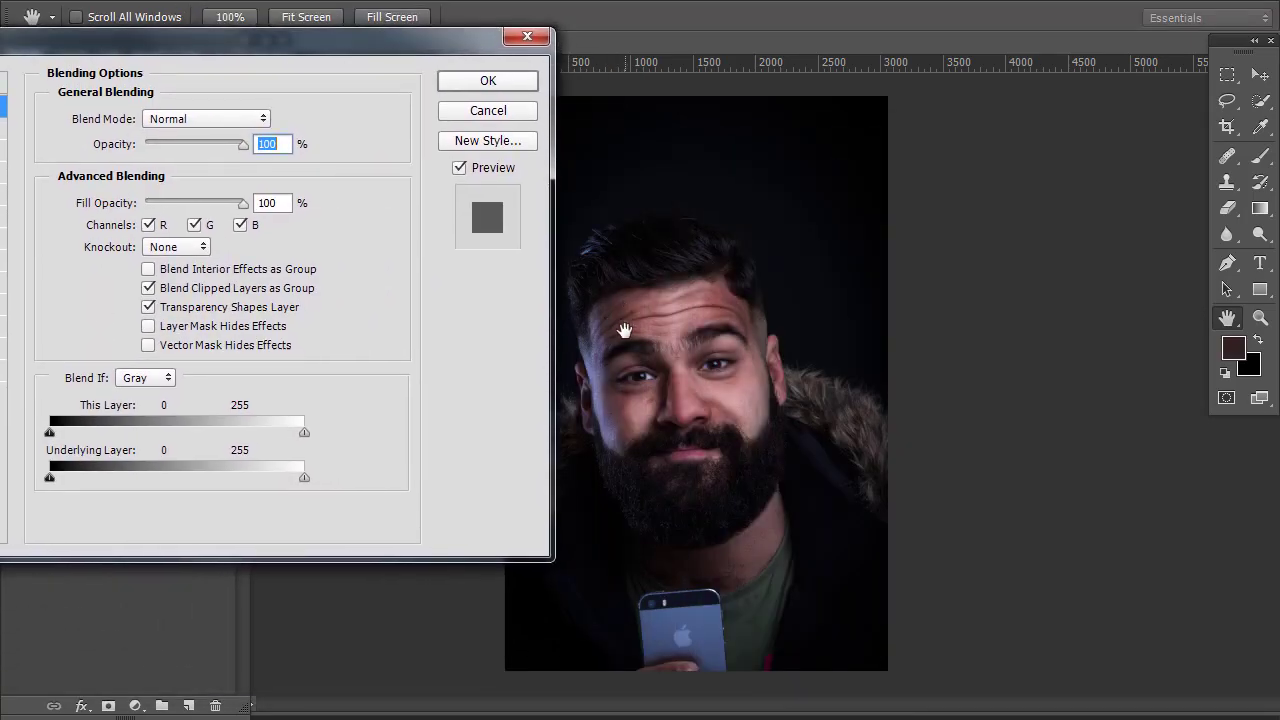
{"action": "key", "text": "alt"}
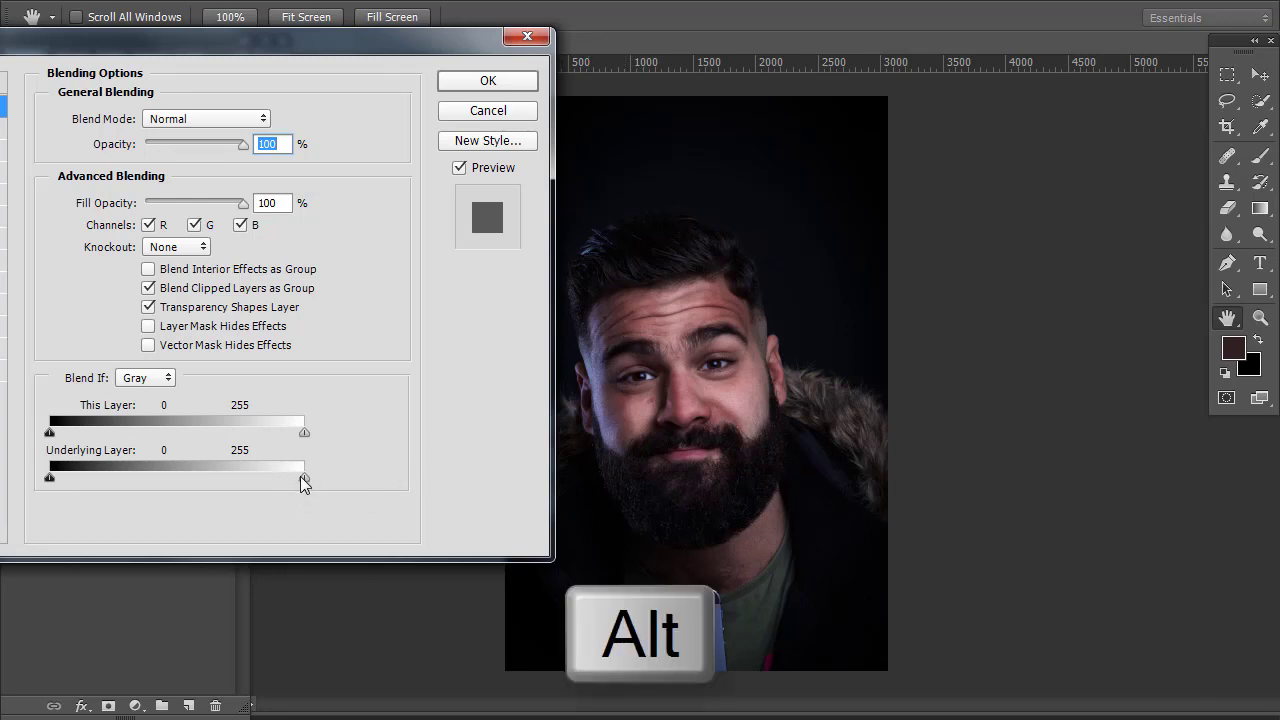
{"action": "key", "text": "alt"}
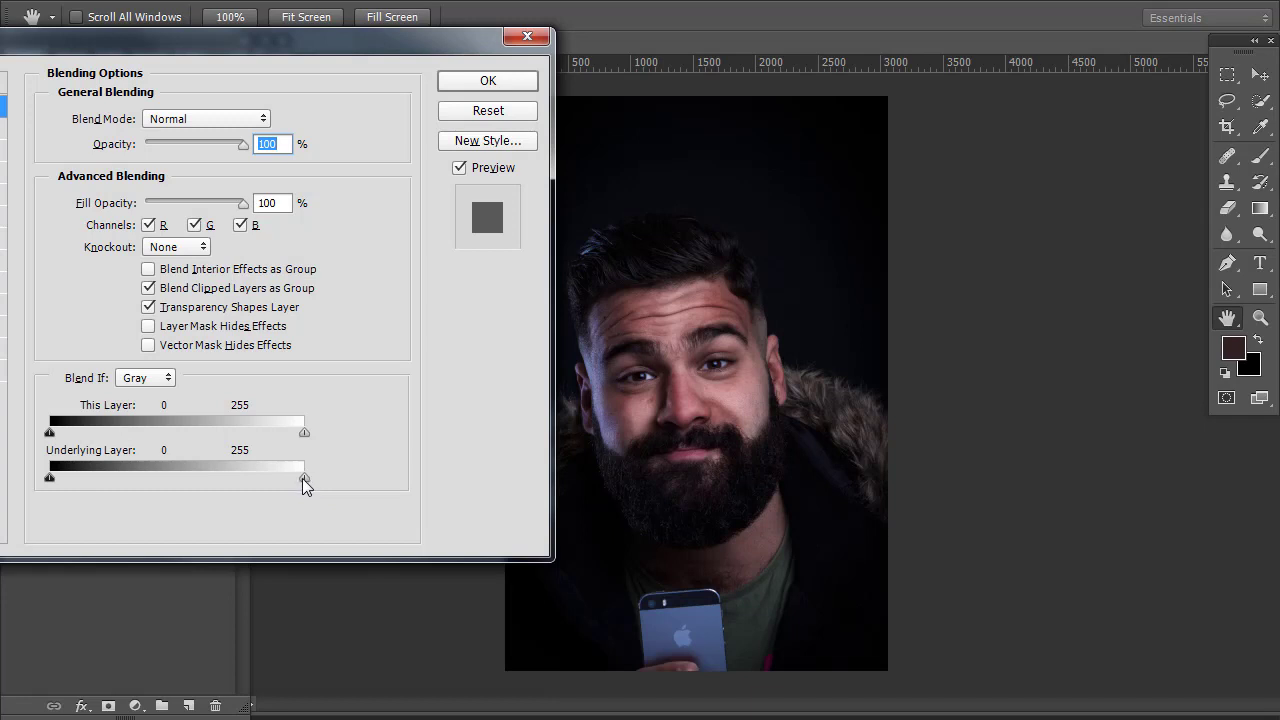
{"action": "left_click_drag", "start_coordinate": [302, 478], "coordinate": [259, 481]}
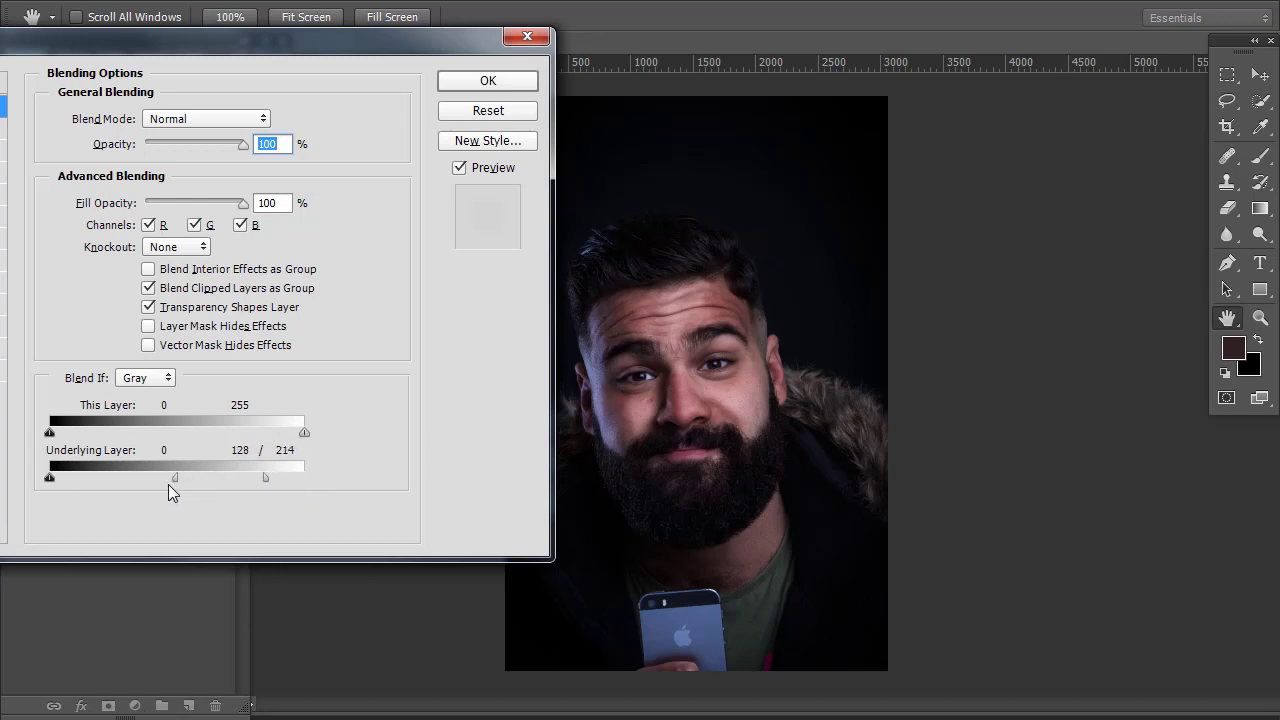
{"action": "left_click_drag", "start_coordinate": [168, 484], "coordinate": [139, 485]}
{"action": "left_click_drag", "start_coordinate": [267, 478], "coordinate": [212, 478]}
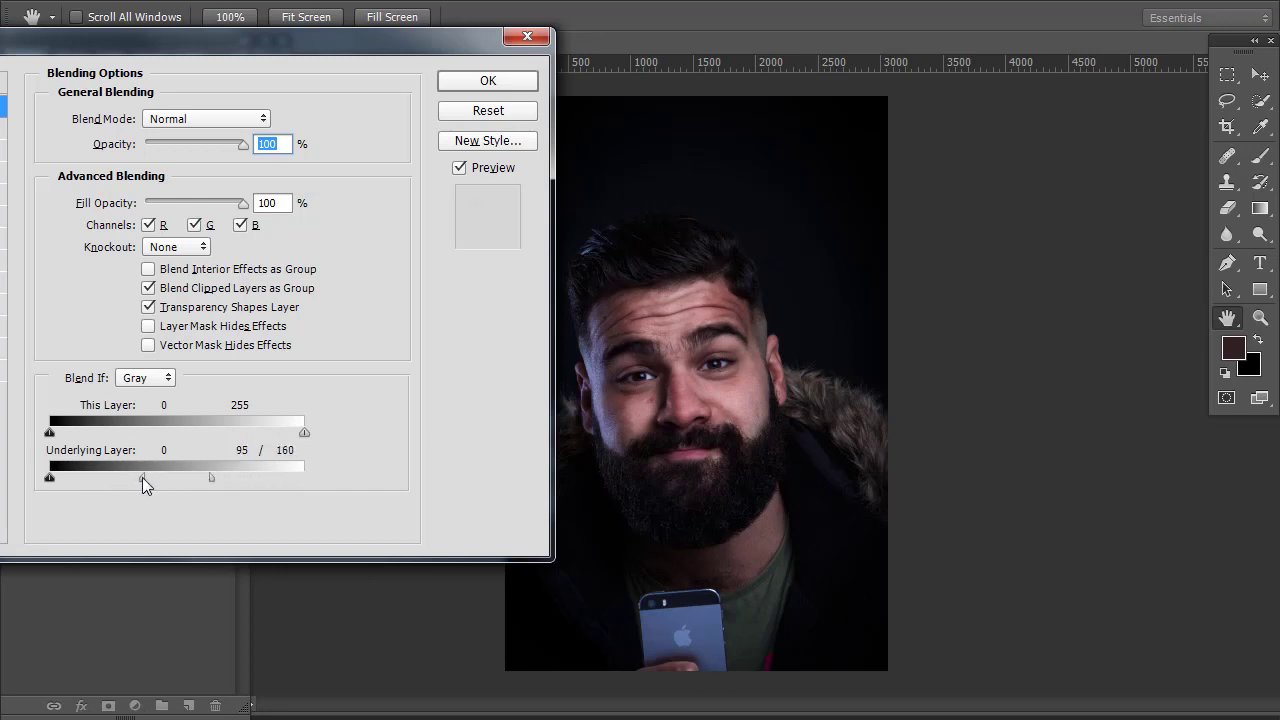
{"action": "left_click_drag", "start_coordinate": [154, 477], "coordinate": [156, 477]}
Lower the Curves 1 layer's opacity to 77% and set its blend mode to Darken
{"action": "left_click_drag", "start_coordinate": [245, 146], "coordinate": [221, 146]}
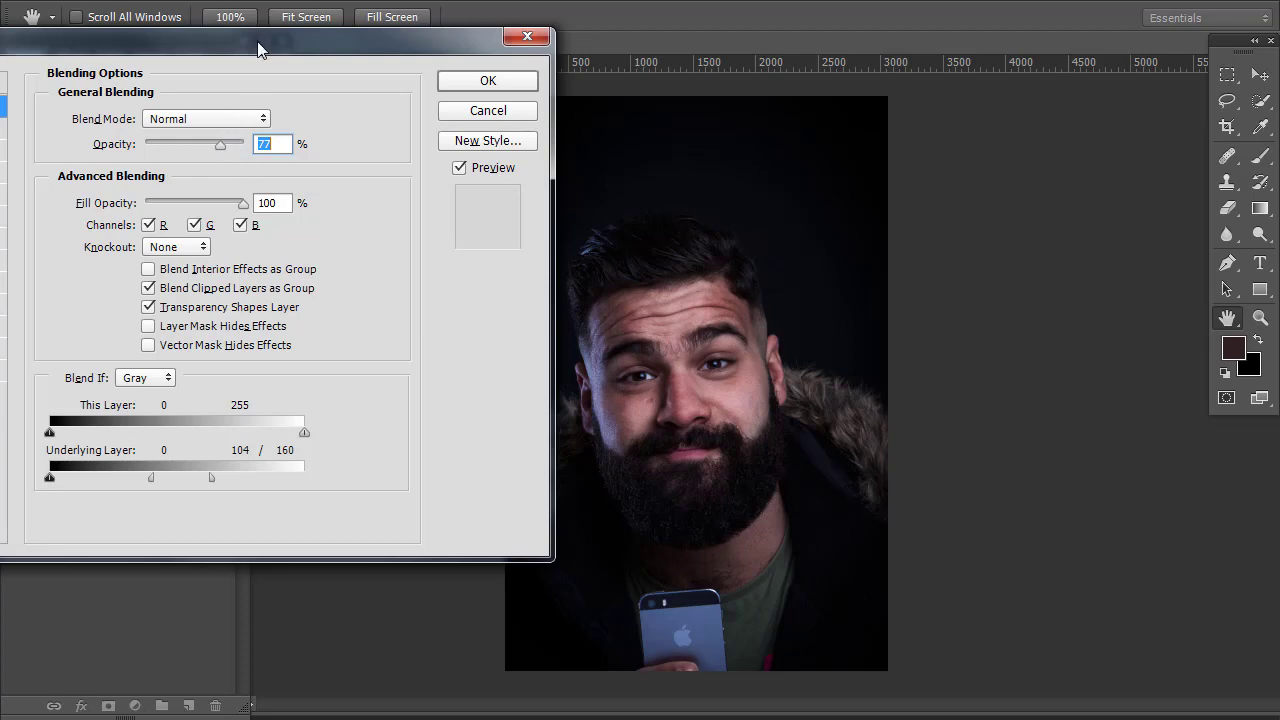
{"action": "left_click_drag", "start_coordinate": [263, 46], "coordinate": [894, 136]}
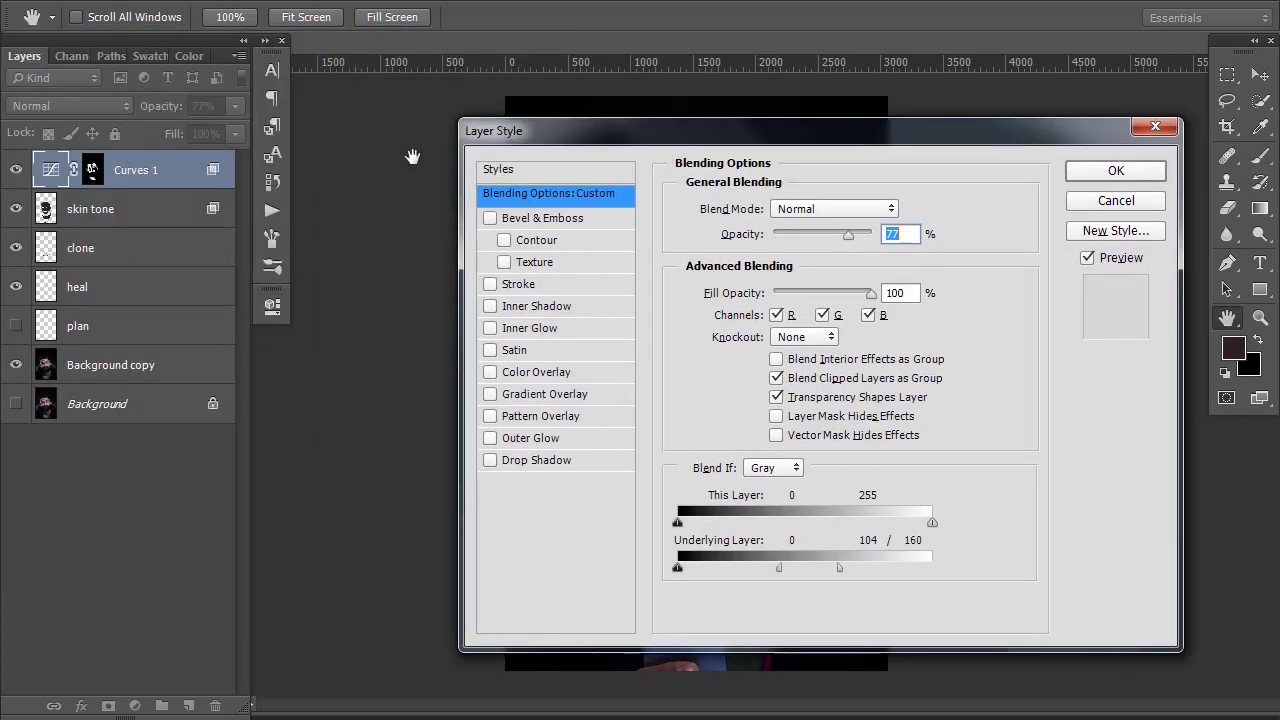
{"action": "left_click_drag", "start_coordinate": [697, 125], "coordinate": [516, 81]}
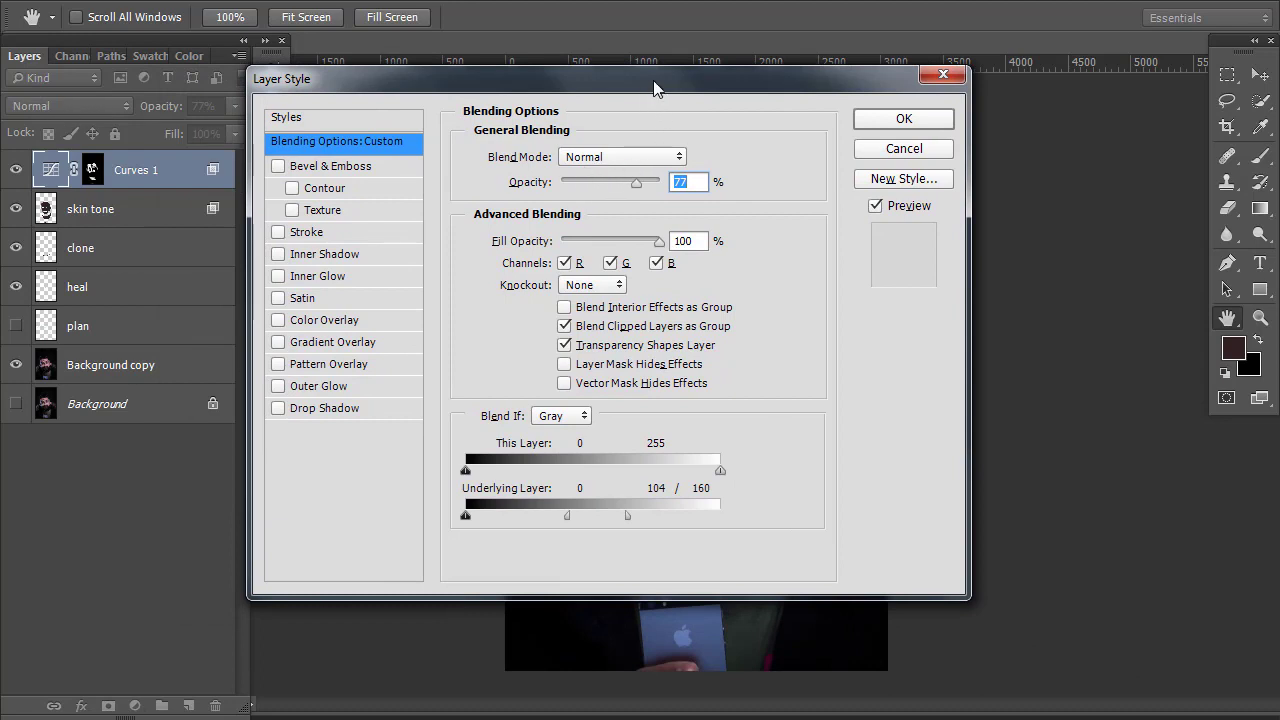
{"action": "left_click_drag", "start_coordinate": [653, 80], "coordinate": [242, 54]}
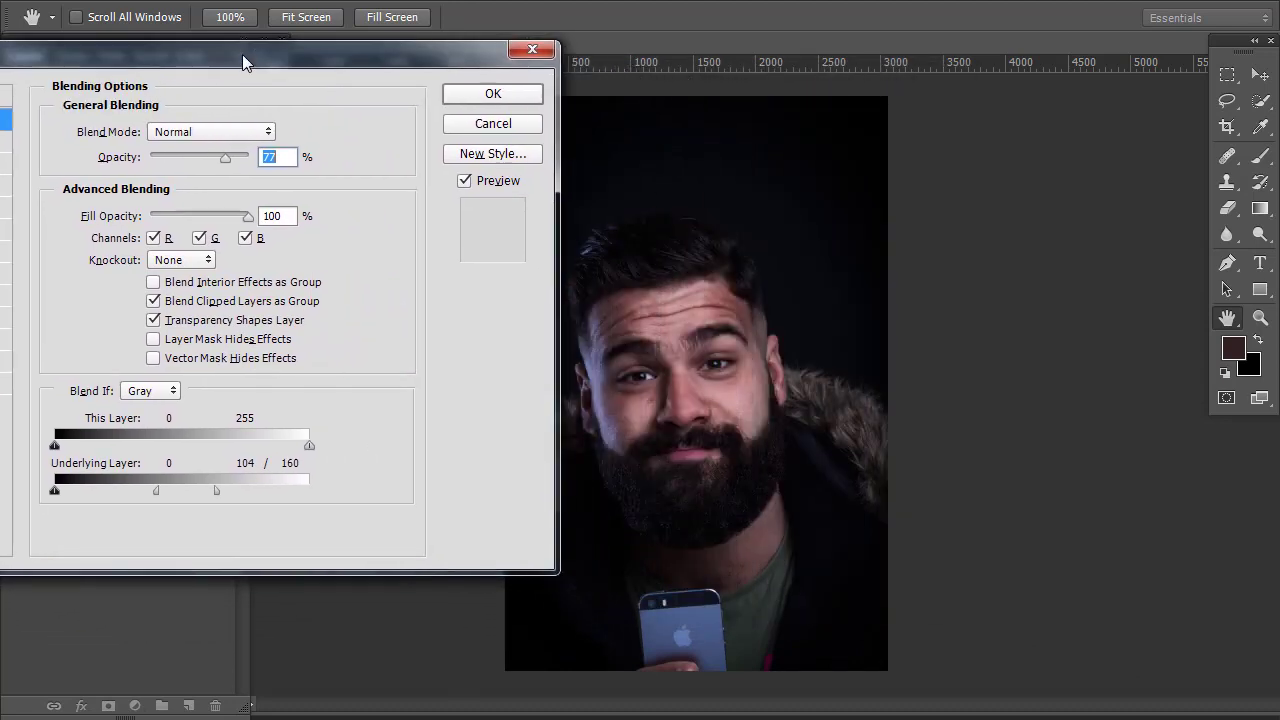
{"action": "left_click", "coordinate": [262, 130]}
{"action": "left_click", "coordinate": [257, 192]}
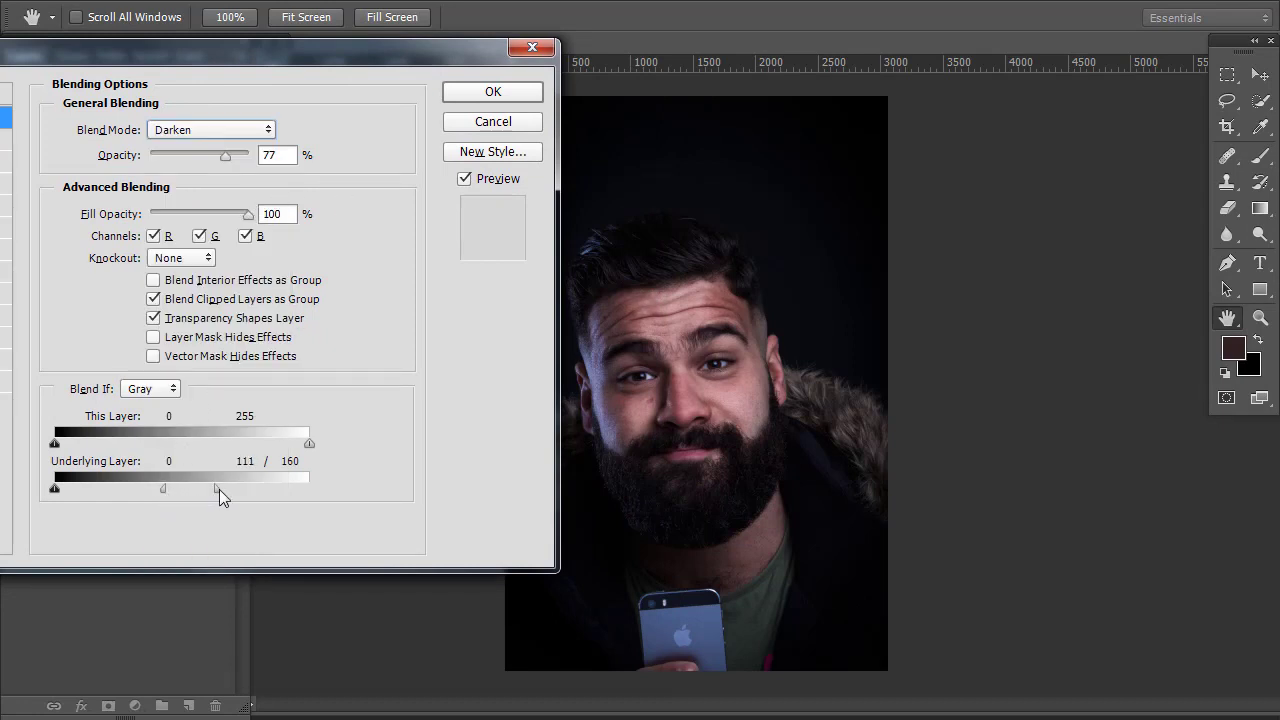
Widen the split between the two Underlying Layer white slider halves for Curves 1 and apply the blending options
{"action": "left_click_drag", "start_coordinate": [219, 489], "coordinate": [249, 495]}
{"action": "left_click_drag", "start_coordinate": [167, 486], "coordinate": [157, 488]}
{"action": "left_click", "coordinate": [493, 92]}
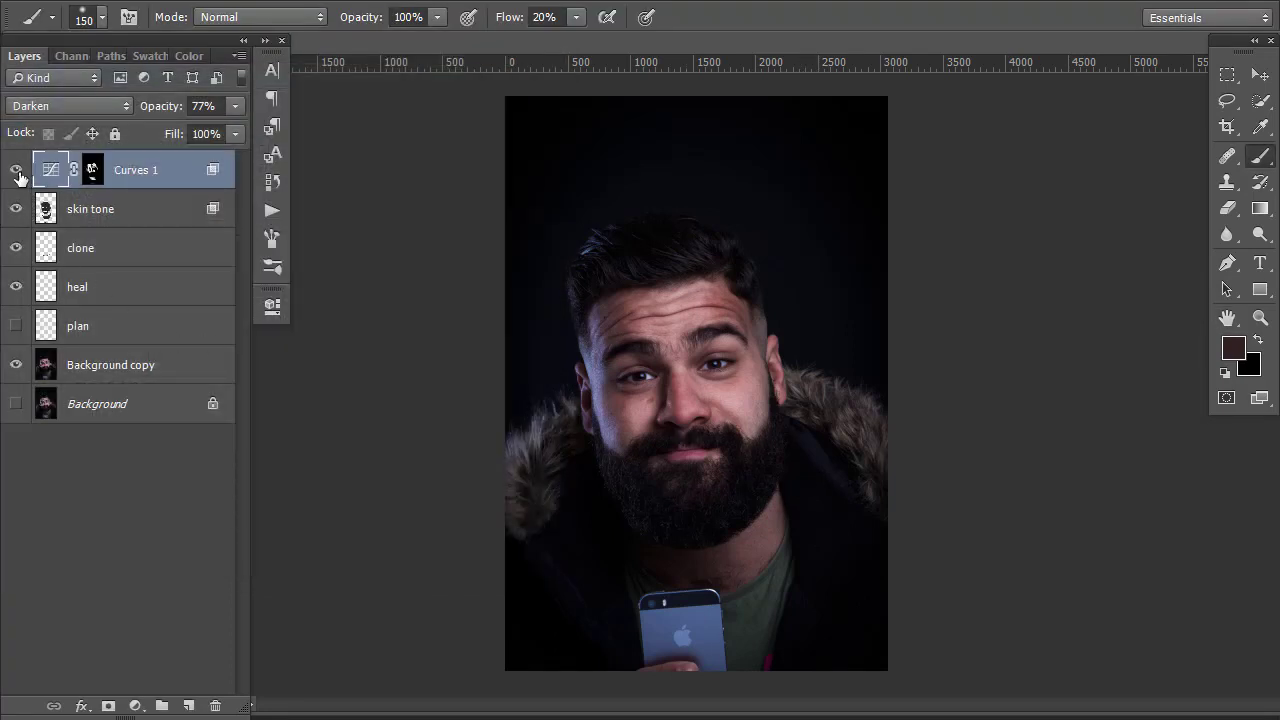
Compare the portrait with and without the Curves 1 layer and reduce that layer's opacity to 63%
{"action": "left_click", "coordinate": [15, 172]}
{"action": "left_click", "coordinate": [16, 176]}
{"action": "left_click", "coordinate": [15, 174]}
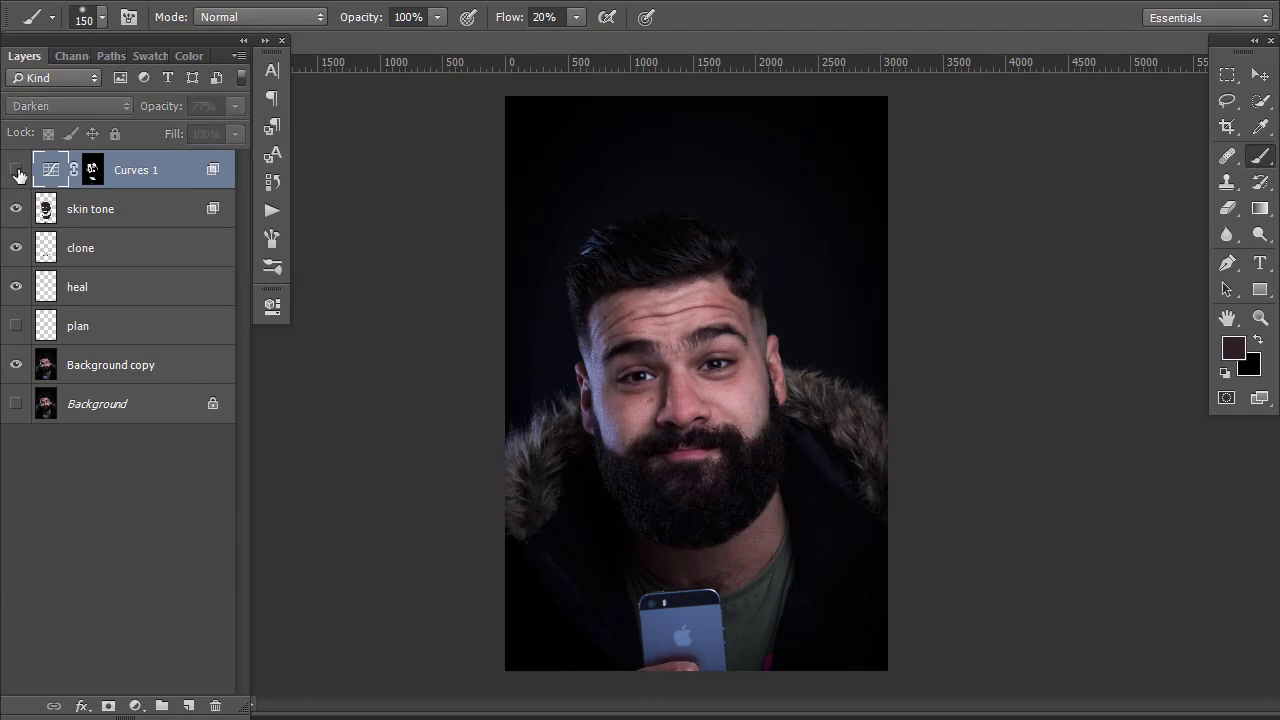
{"action": "left_click", "coordinate": [15, 174]}
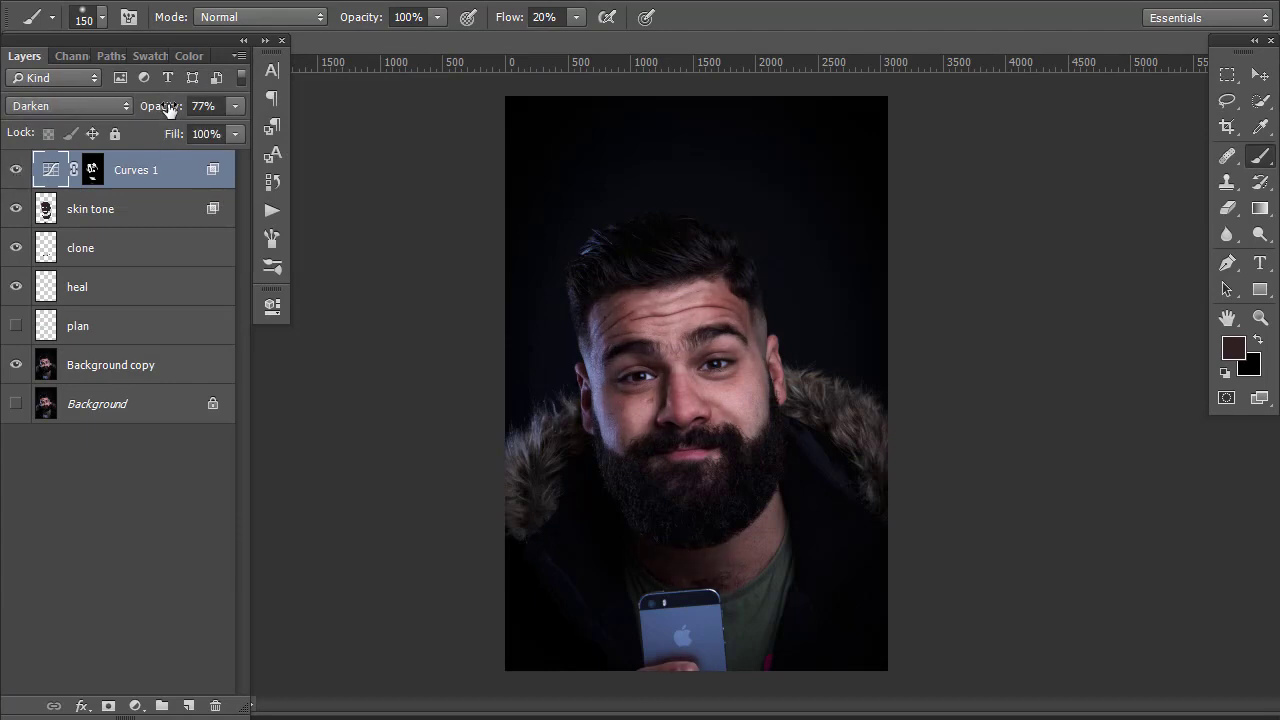
{"action": "mouse_move", "coordinate": [168, 108]}
{"action": "left_mouse_down"}
{"action": "mouse_move", "coordinate": [157, 112]}
{"action": "mouse_move", "coordinate": [168, 112]}
{"action": "left_mouse_up"}
Add a second Curves adjustment layer that brightens the midtones at input 124, output 141, and invert its mask to black
{"action": "left_click", "coordinate": [136, 707]}
{"action": "left_click", "coordinate": [177, 439]}
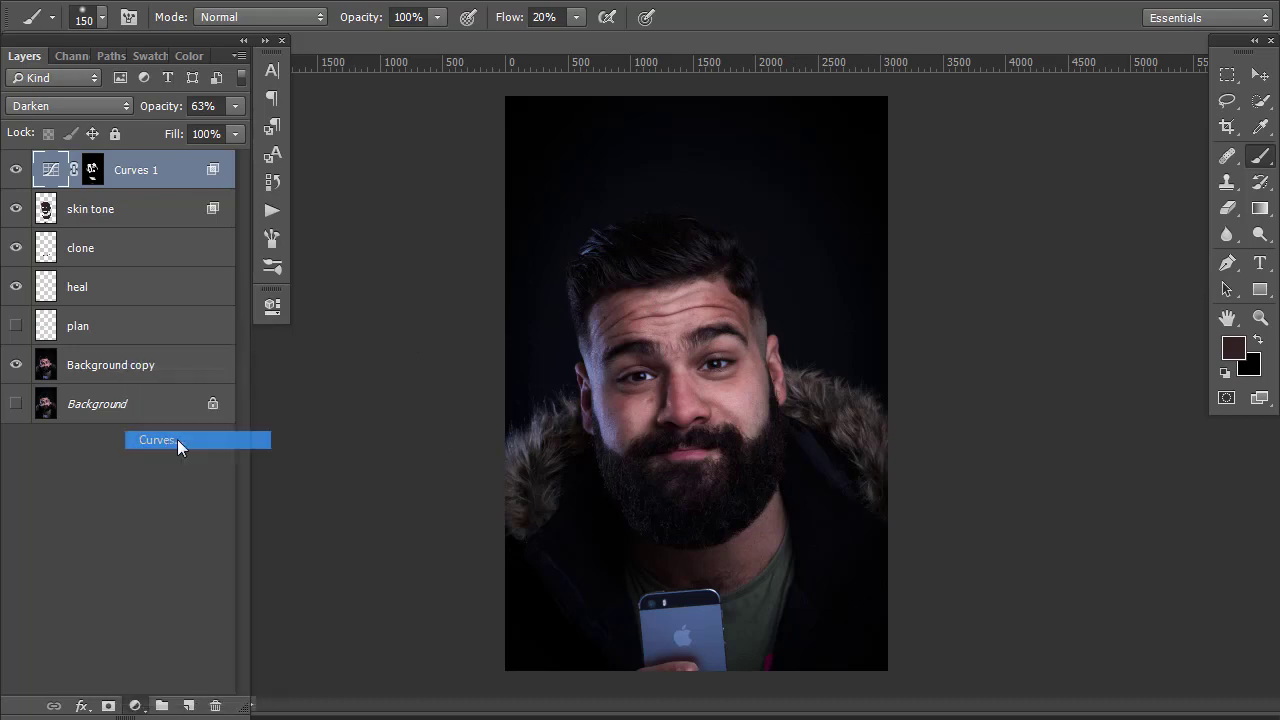
{"action": "left_click_drag", "start_coordinate": [441, 467], "coordinate": [424, 475]}
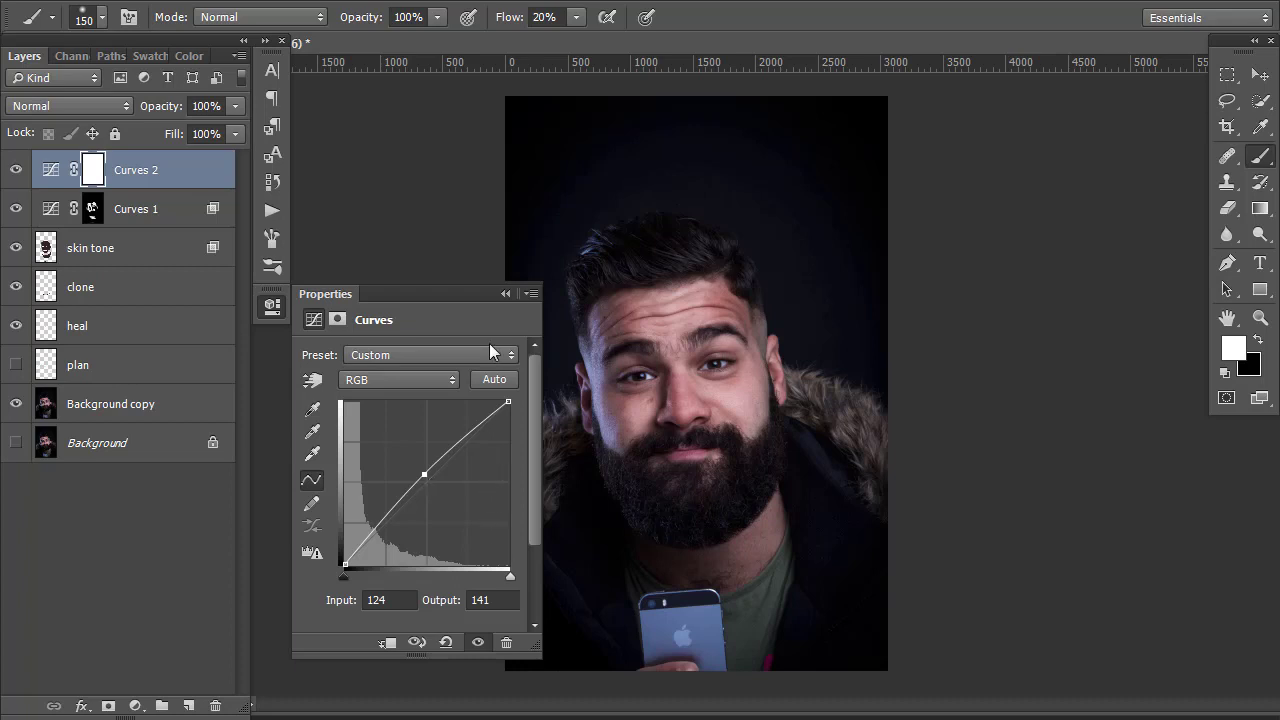
{"action": "left_click", "coordinate": [505, 294]}
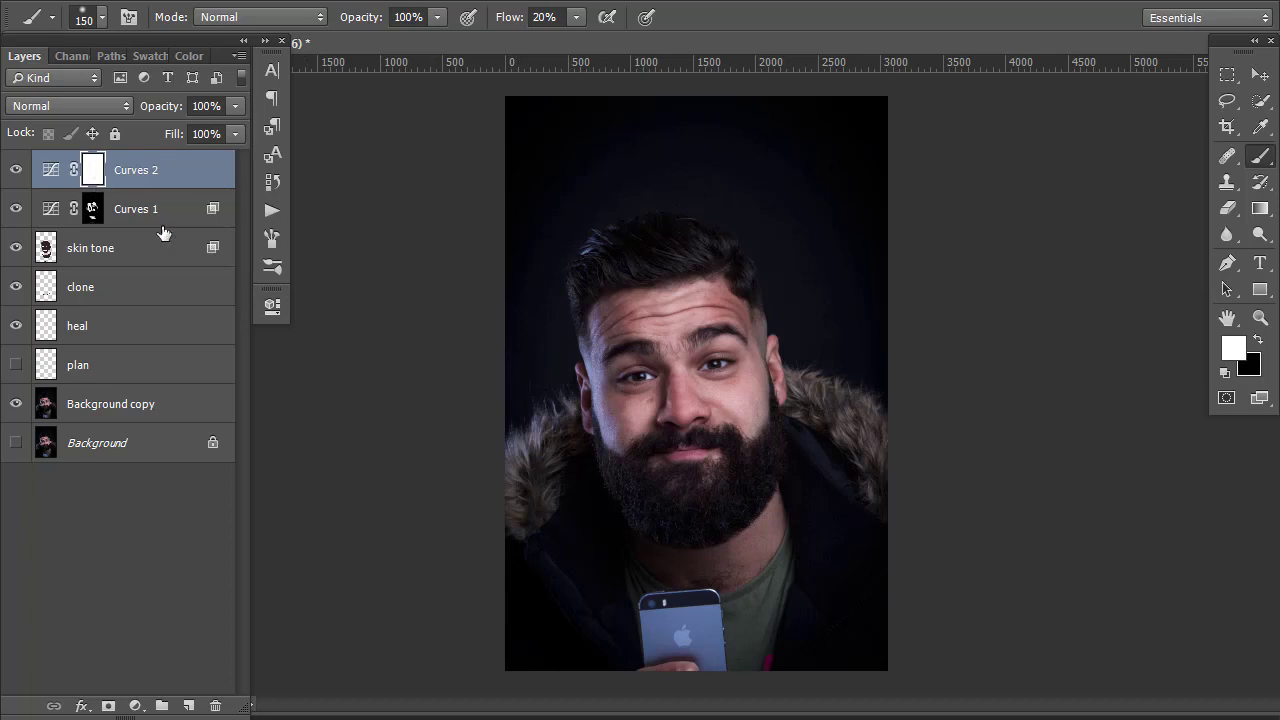
{"action": "key", "text": "ctrl+i"}
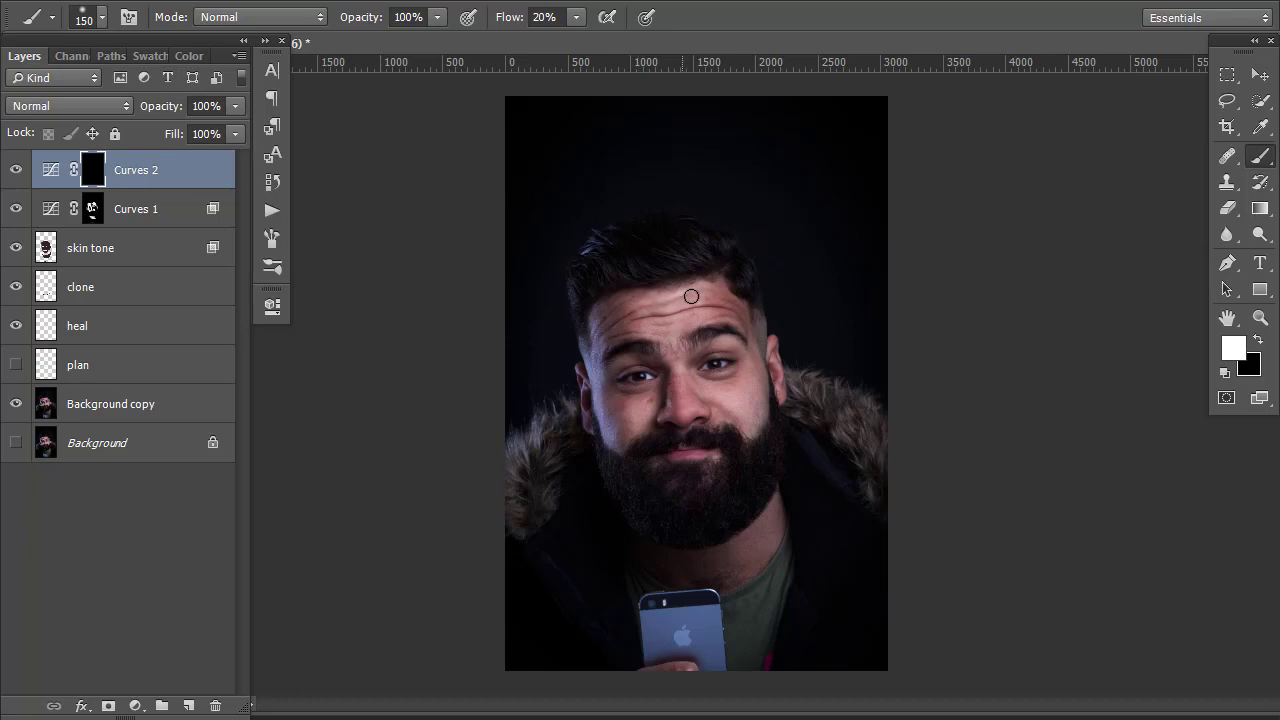
Paint white on the Curves 2 mask over the highlight areas of the forehead, nose and cheeks
{"action": "mouse_move", "coordinate": [651, 313]}
{"action": "left_mouse_down"}
{"action": "mouse_move", "coordinate": [639, 327]}
{"action": "mouse_move", "coordinate": [691, 319]}
{"action": "mouse_move", "coordinate": [670, 344]}
{"action": "left_mouse_up"}
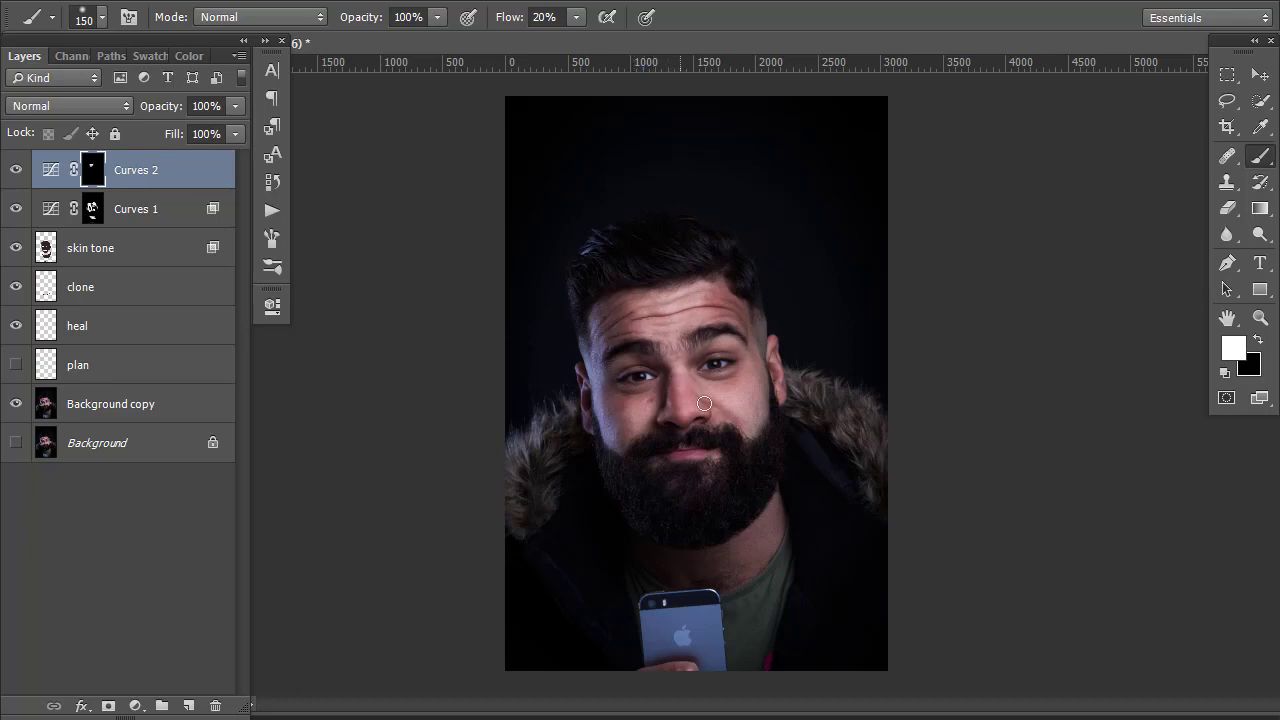
{"action": "left_click_drag", "start_coordinate": [681, 333], "coordinate": [730, 343]}
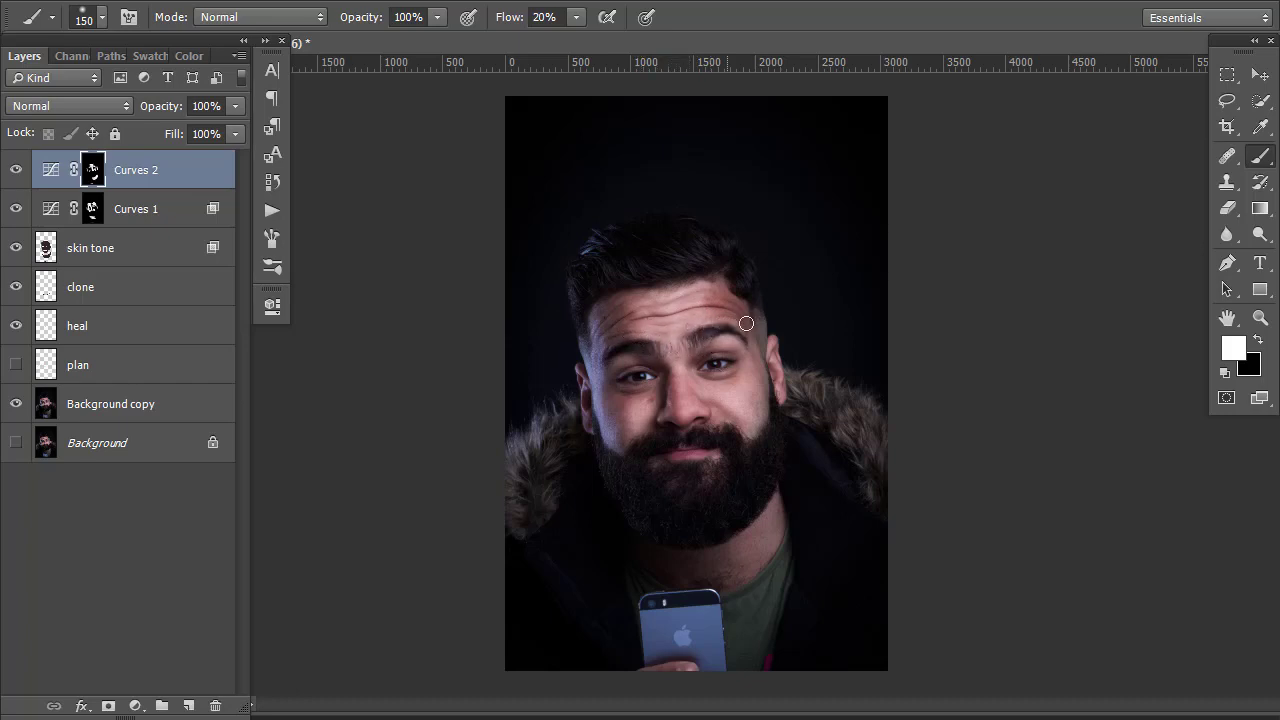
Open the blending options of the Curves 2 layer and split the Underlying Layer's black Blend If slider to 22 / 77
{"action": "double_click", "coordinate": [191, 179]}
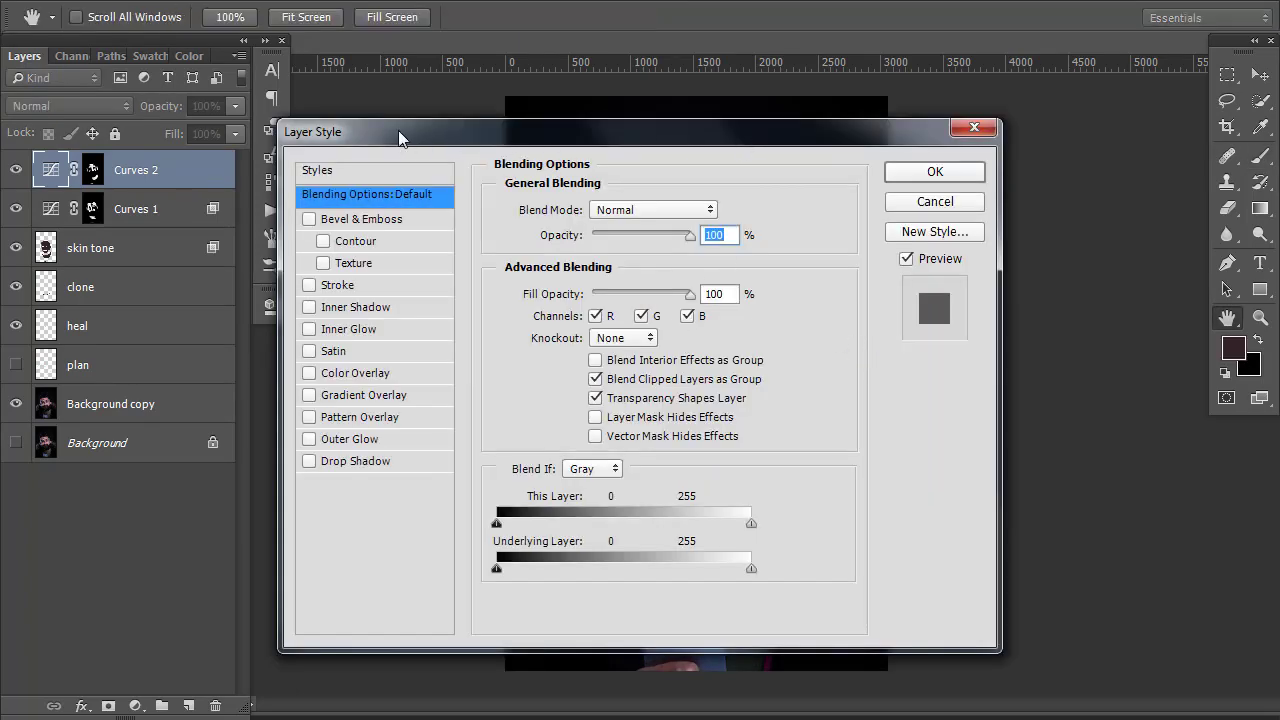
{"action": "left_click_drag", "start_coordinate": [398, 130], "coordinate": [897, 73]}
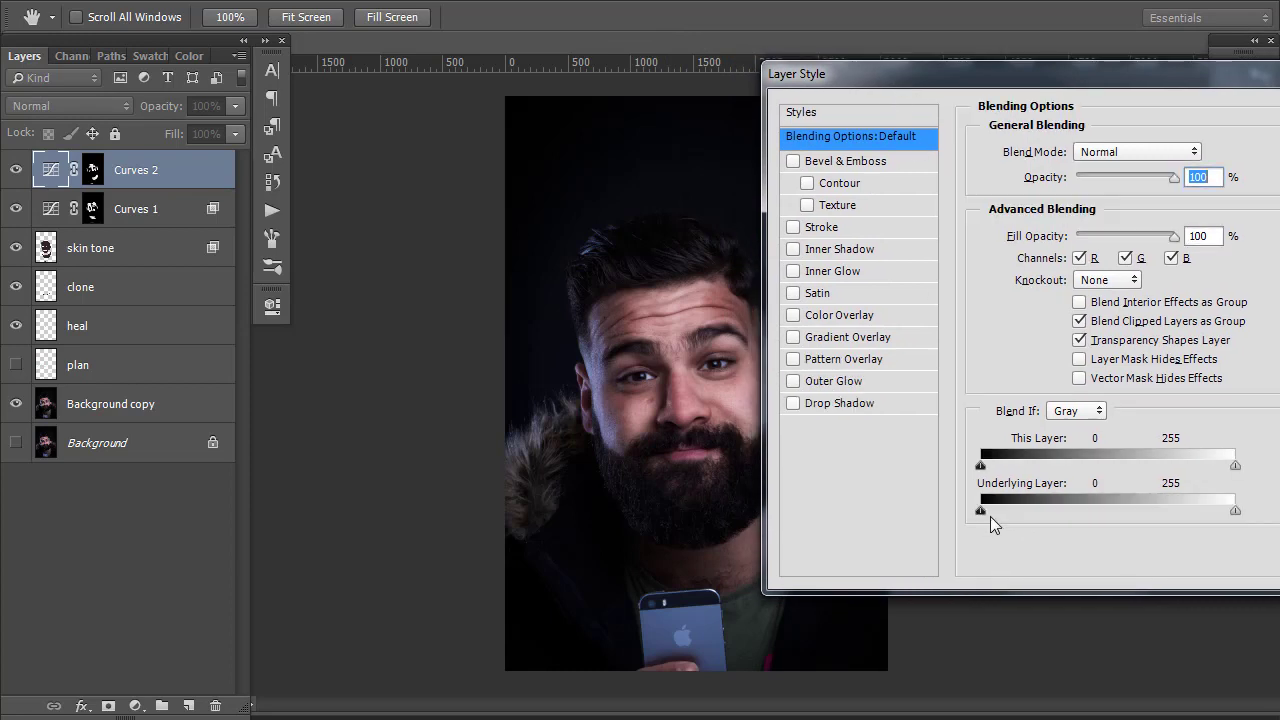
{"action": "left_click_drag", "start_coordinate": [981, 511], "coordinate": [1008, 511]}
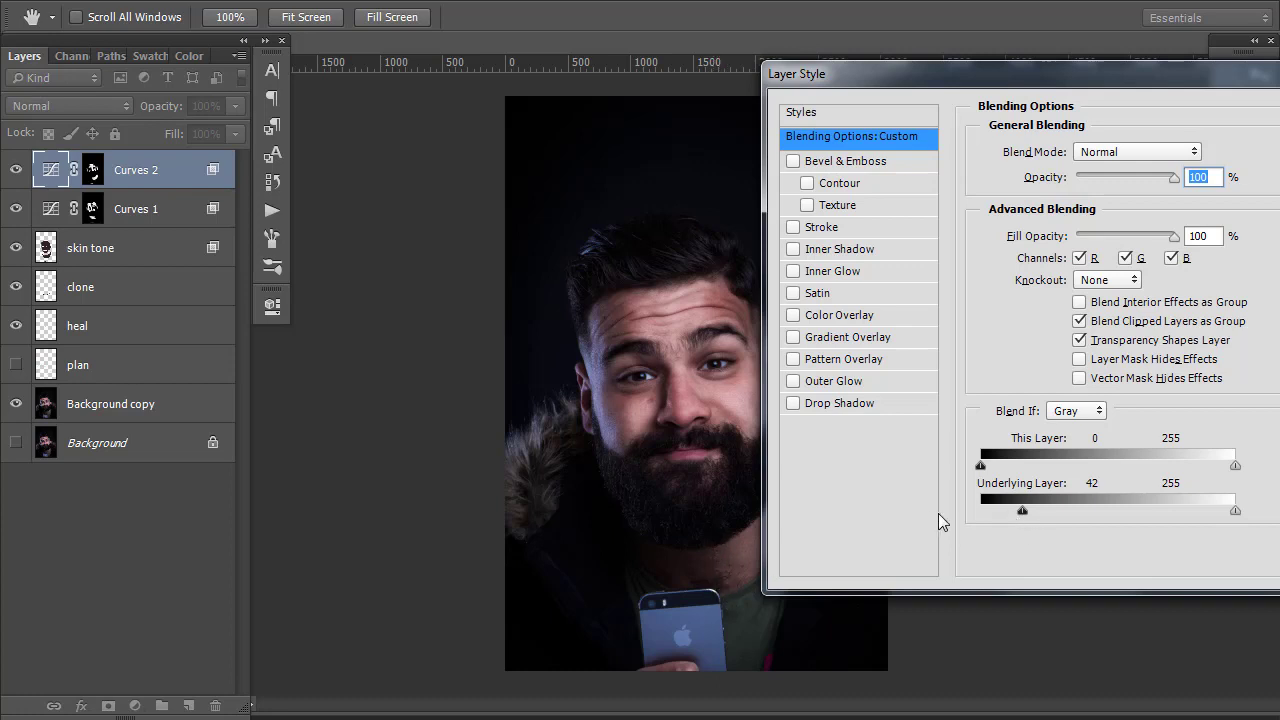
{"action": "mouse_move", "coordinate": [1021, 514]}
{"action": "left_mouse_down"}
{"action": "mouse_move", "coordinate": [960, 511]}
{"action": "mouse_move", "coordinate": [1060, 511]}
{"action": "mouse_move", "coordinate": [1004, 511]}
{"action": "left_mouse_up"}
{"action": "left_click_drag", "start_coordinate": [1076, 73], "coordinate": [256, 86]}
{"action": "left_click_drag", "start_coordinate": [222, 41], "coordinate": [112, 61]}
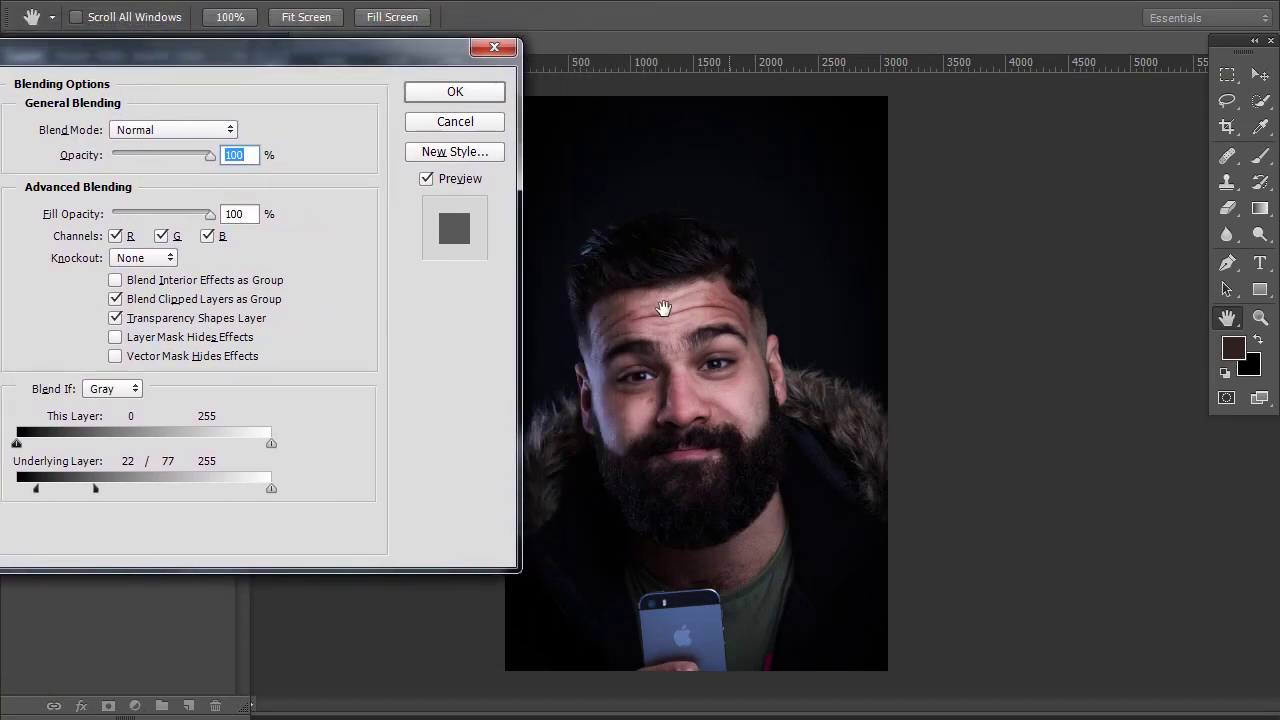
Try the Lighten and Screen blend modes on the Curves 2 layer
{"action": "left_click", "coordinate": [229, 131]}
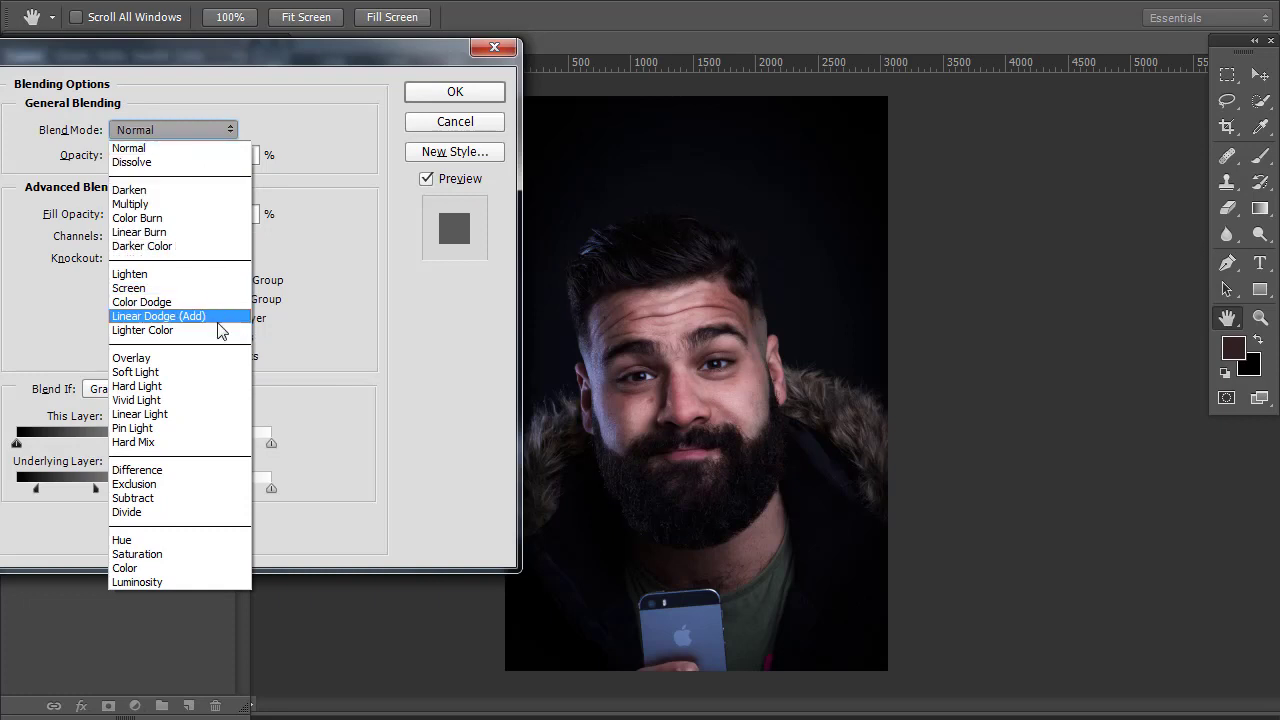
{"action": "left_click", "coordinate": [205, 274]}
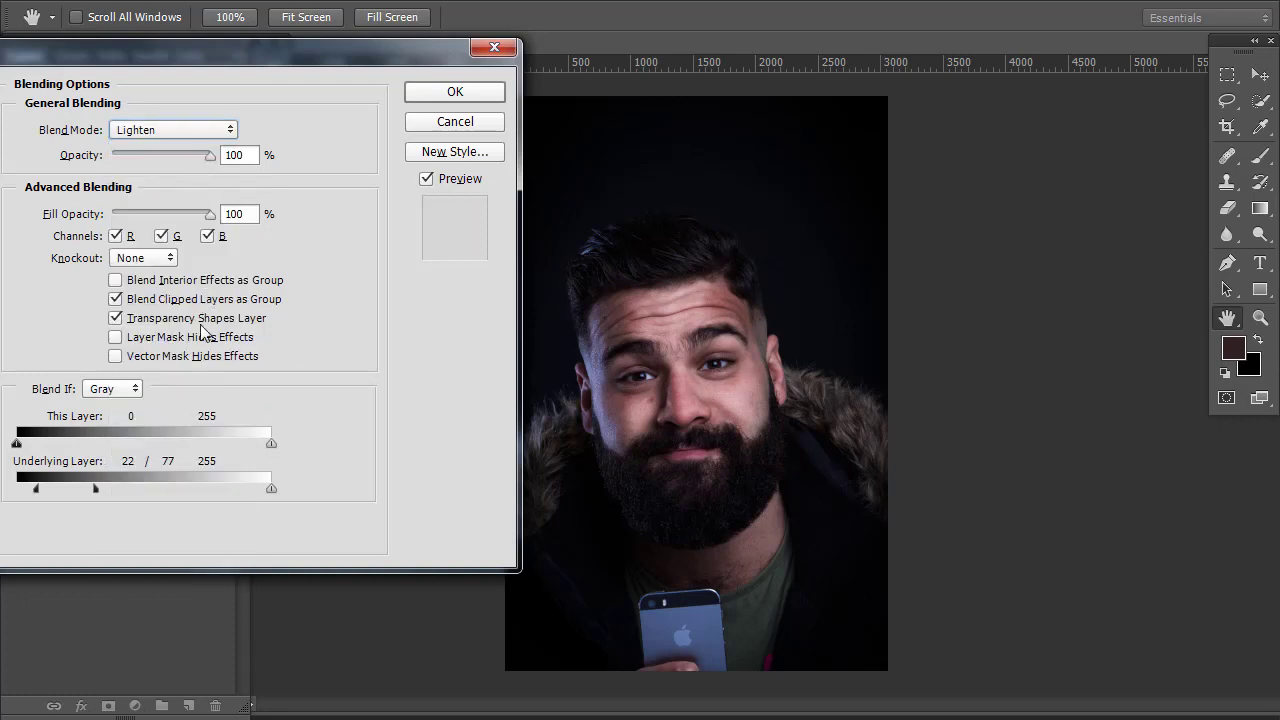
{"action": "left_click", "coordinate": [229, 130]}
{"action": "left_click", "coordinate": [206, 290]}
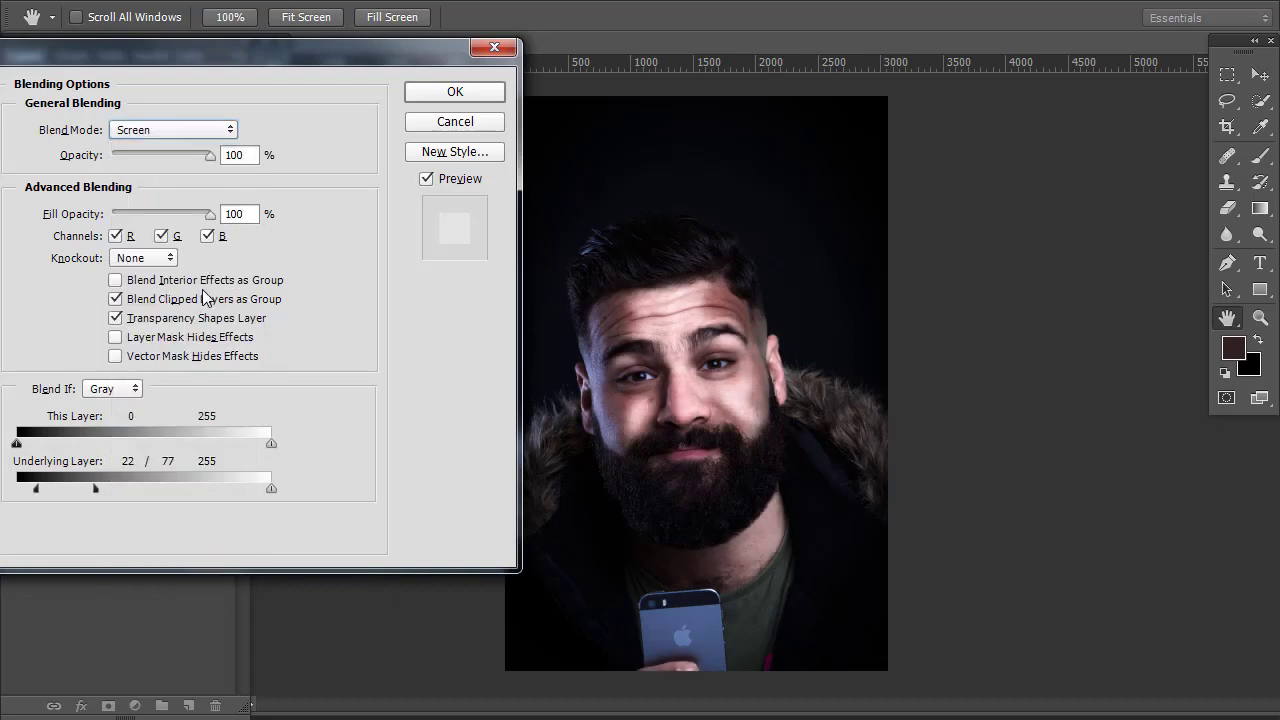
Set the Underlying Layer's black slider split to 57 / 133 and lower the Curves 2 layer's opacity to 35%
{"action": "left_click_drag", "start_coordinate": [96, 493], "coordinate": [164, 489]}
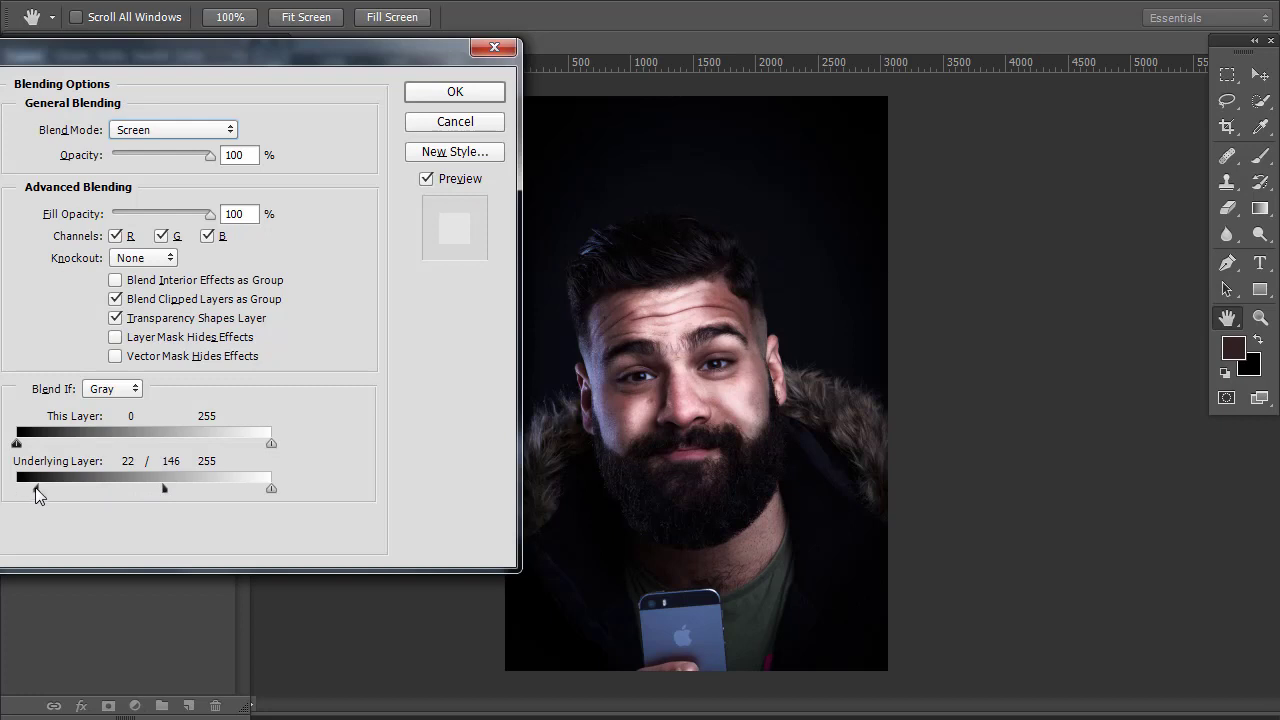
{"action": "left_click_drag", "start_coordinate": [35, 487], "coordinate": [71, 484]}
{"action": "left_click_drag", "start_coordinate": [162, 490], "coordinate": [142, 490]}
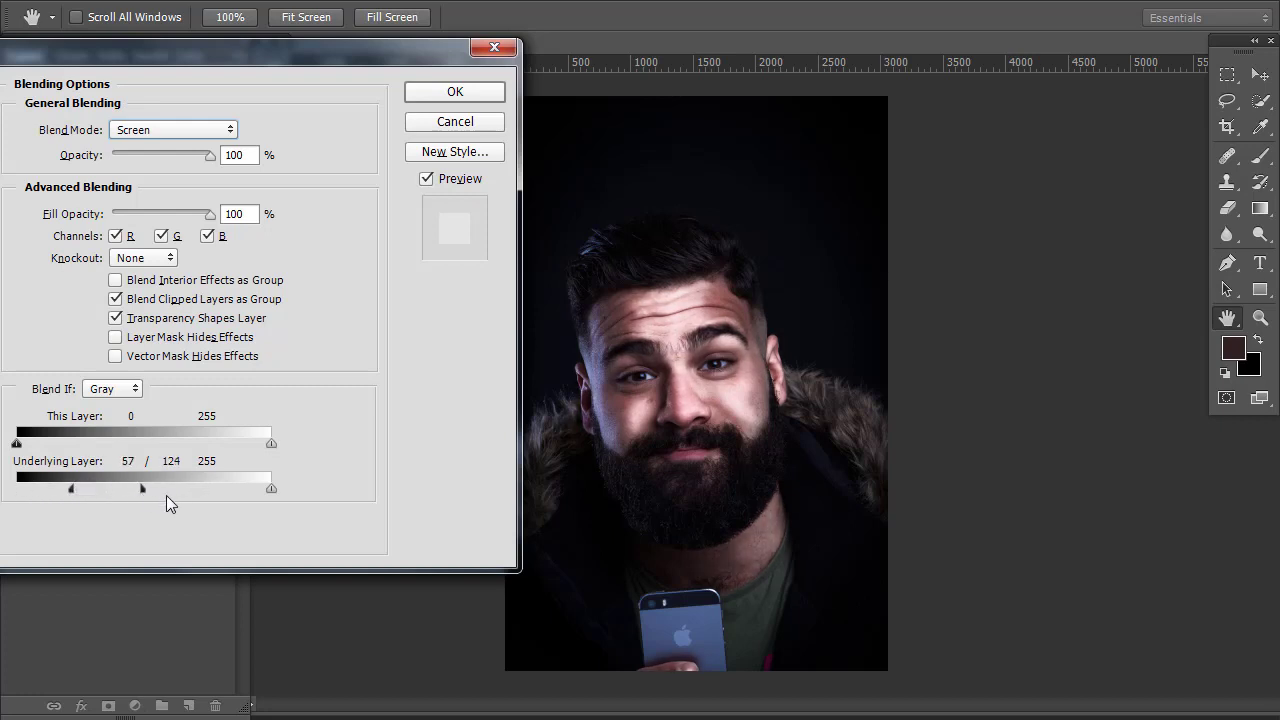
{"action": "left_click_drag", "start_coordinate": [209, 157], "coordinate": [161, 160]}
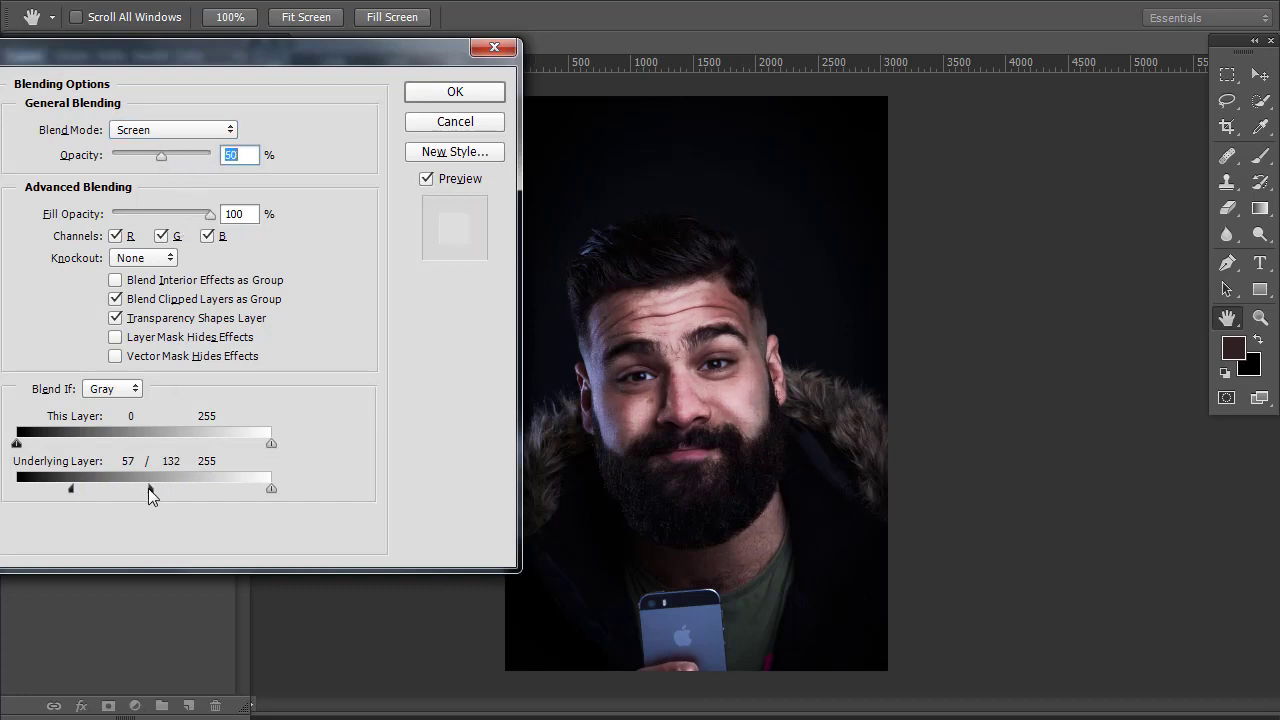
{"action": "left_click_drag", "start_coordinate": [161, 158], "coordinate": [146, 158]}
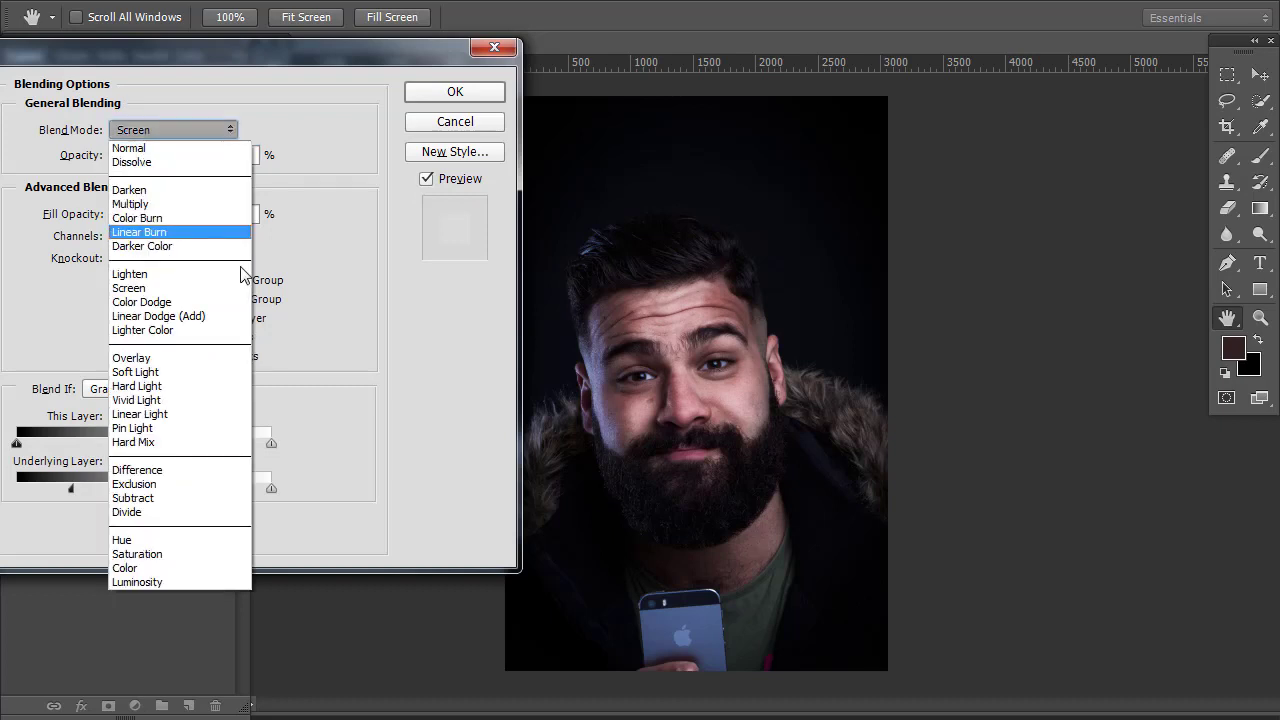
Switch Curves 2 to Overlay with the Underlying Layer's black slider split at 76 / 149 and opacity slightly below 58%
{"action": "left_click", "coordinate": [230, 130]}
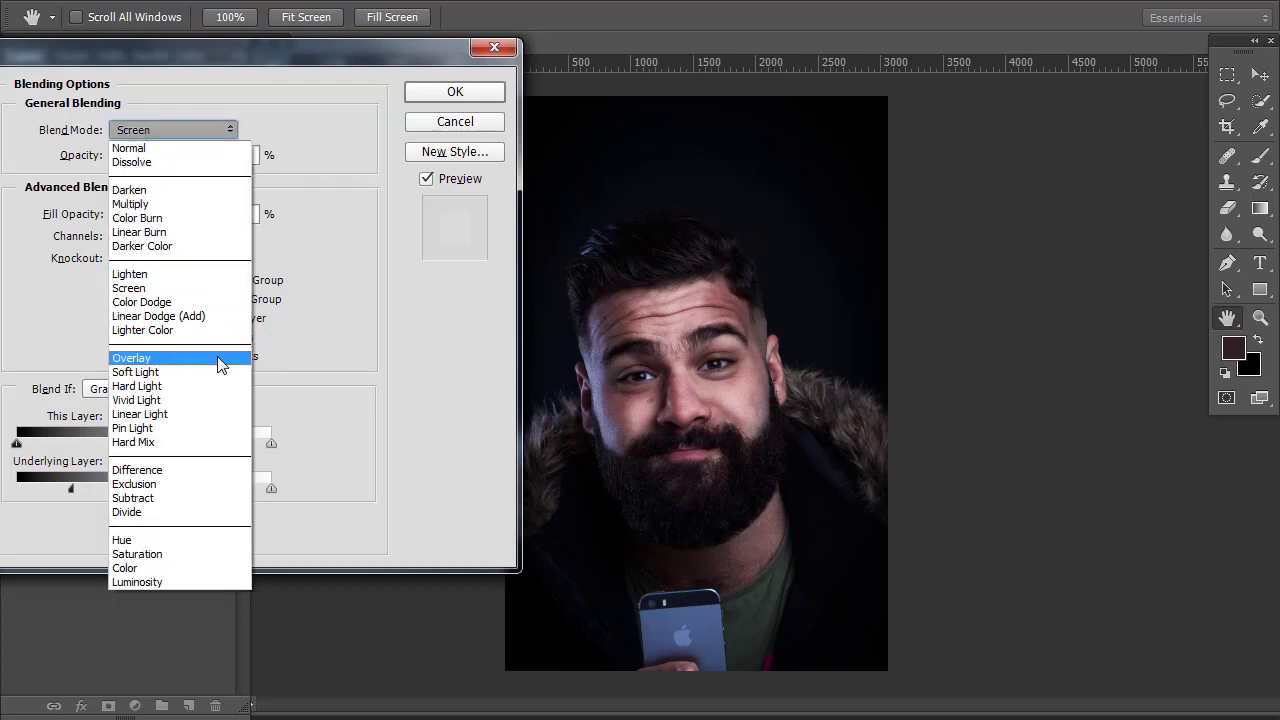
{"action": "left_click", "coordinate": [220, 358]}
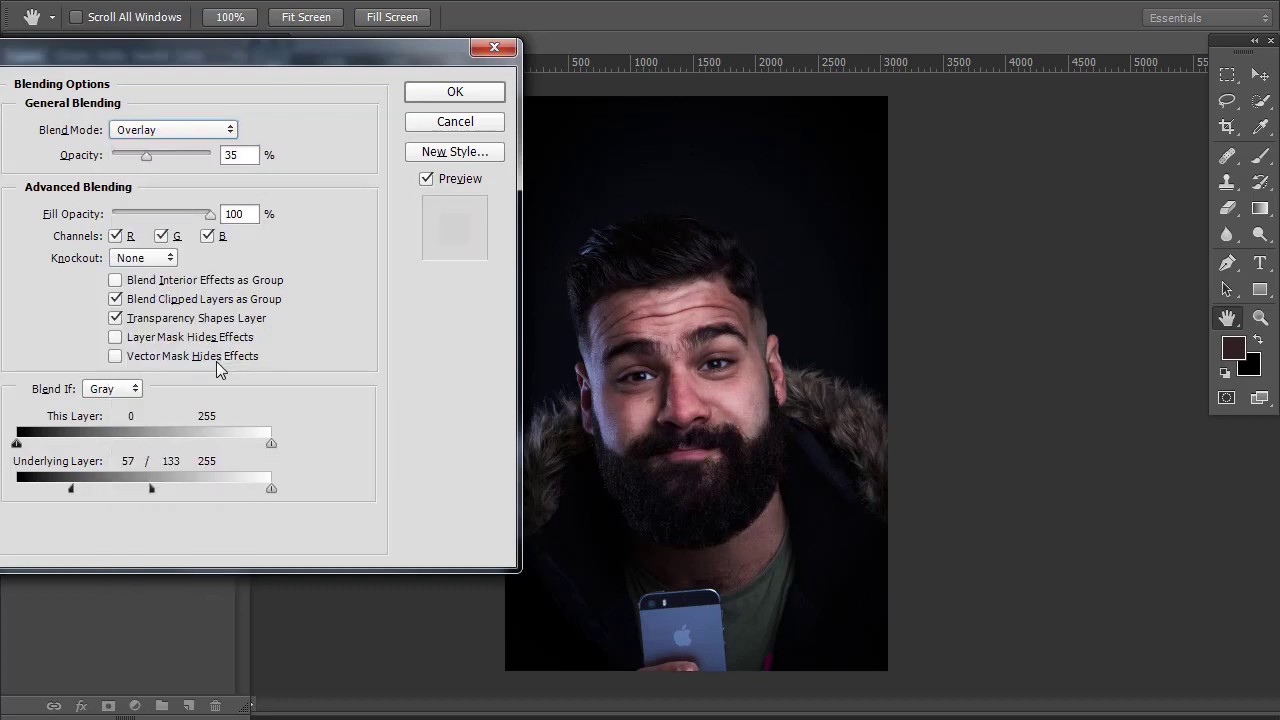
{"action": "left_click_drag", "start_coordinate": [147, 157], "coordinate": [170, 157]}
{"action": "left_click_drag", "start_coordinate": [71, 489], "coordinate": [169, 488]}
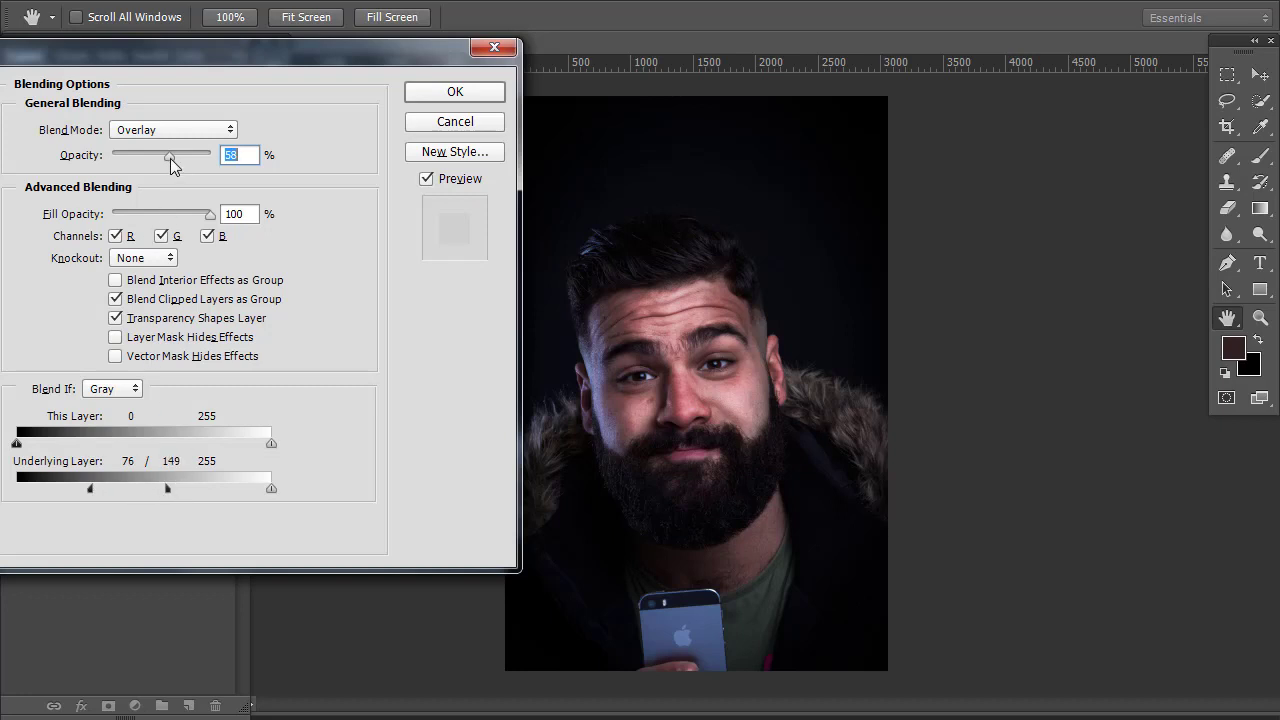
{"action": "left_click_drag", "start_coordinate": [170, 157], "coordinate": [162, 157]}
Try the Soft Light blend mode on the Curves 2 layer with the Underlying Layer's black slider split at 76 / 126 and 90% opacity
{"action": "left_click", "coordinate": [232, 131]}
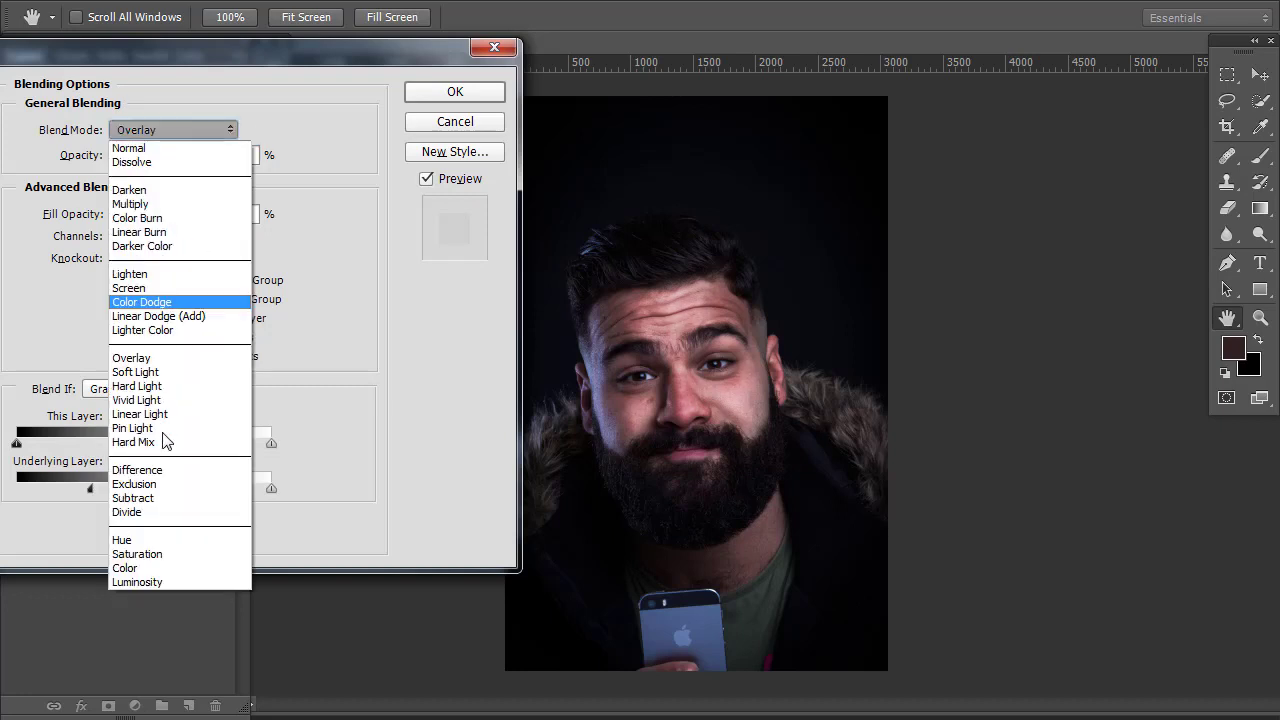
{"action": "left_click", "coordinate": [185, 378]}
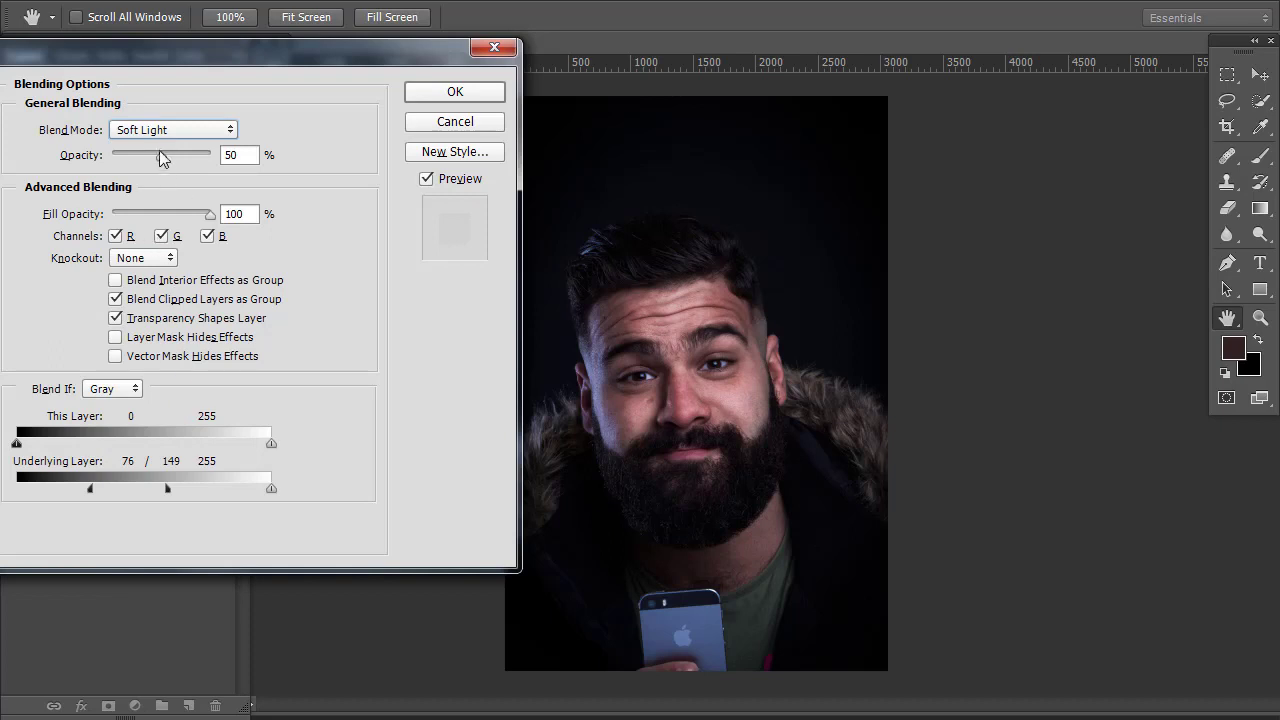
{"action": "left_click_drag", "start_coordinate": [162, 157], "coordinate": [202, 159]}
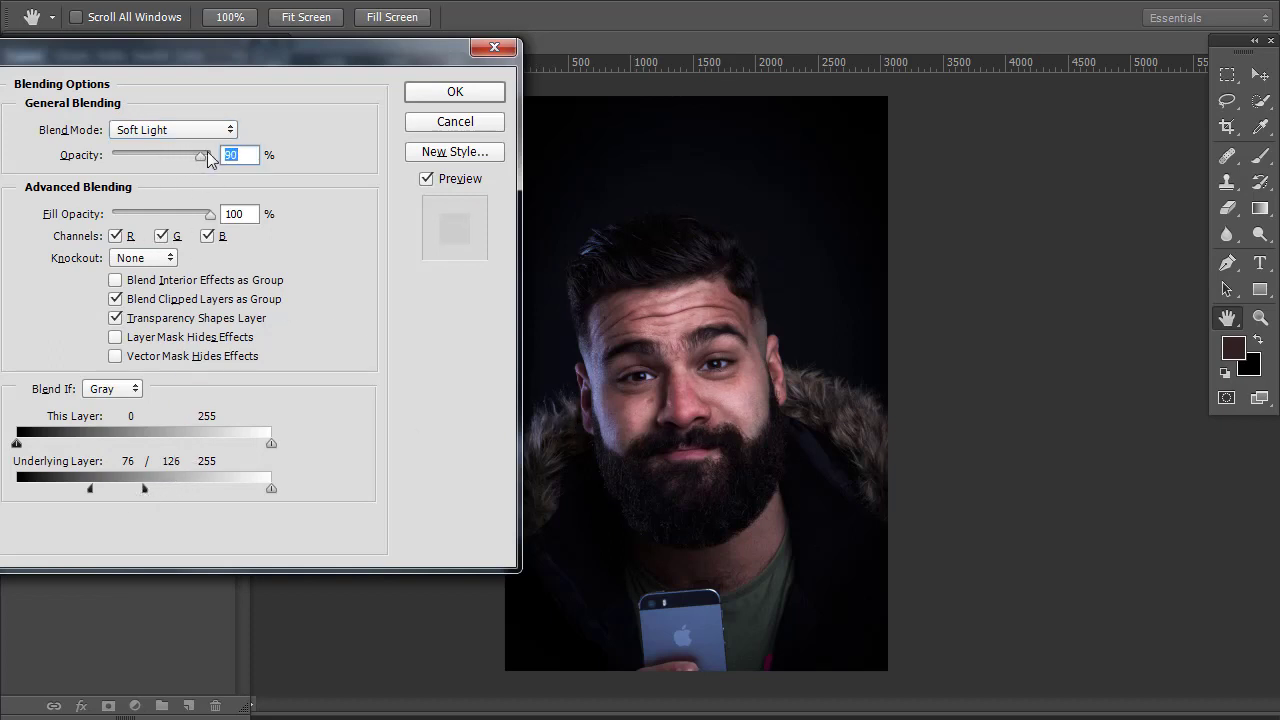
Apply Lighten to the Curves 2 layer at 100% opacity with the Underlying Layer's black slider split at 25 / 59
{"action": "left_click", "coordinate": [233, 130]}
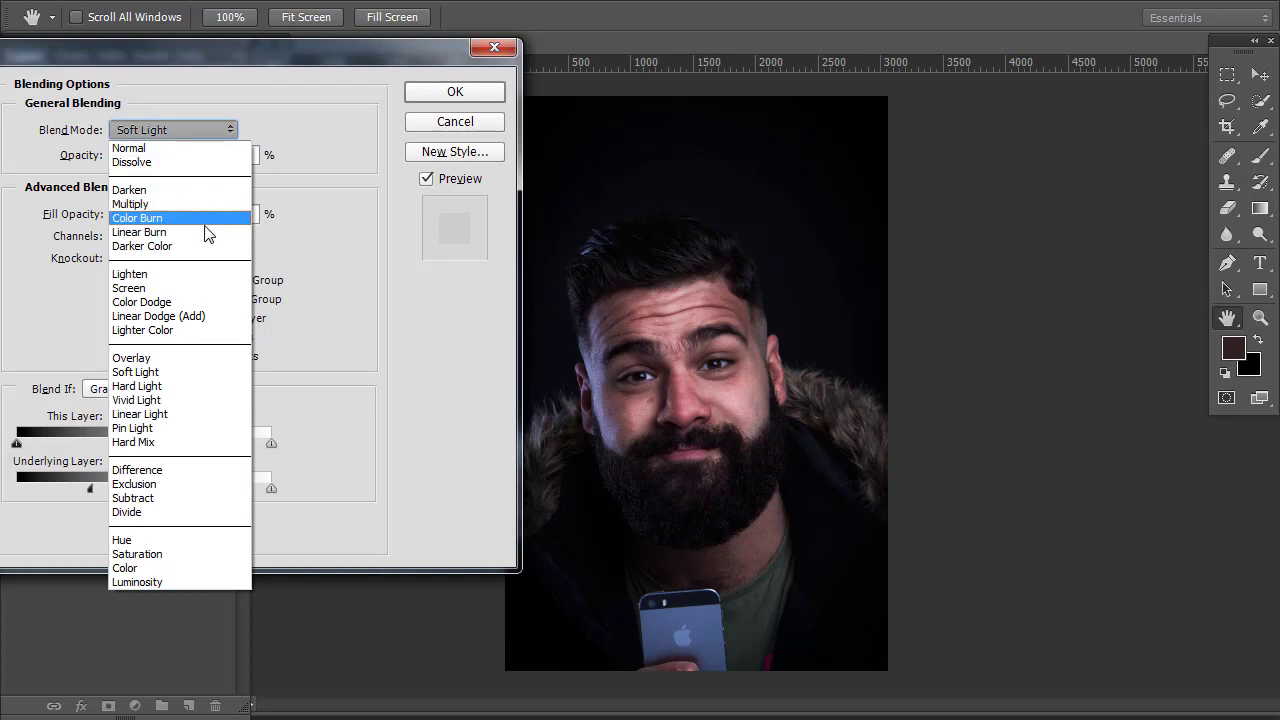
{"action": "left_click", "coordinate": [205, 277]}
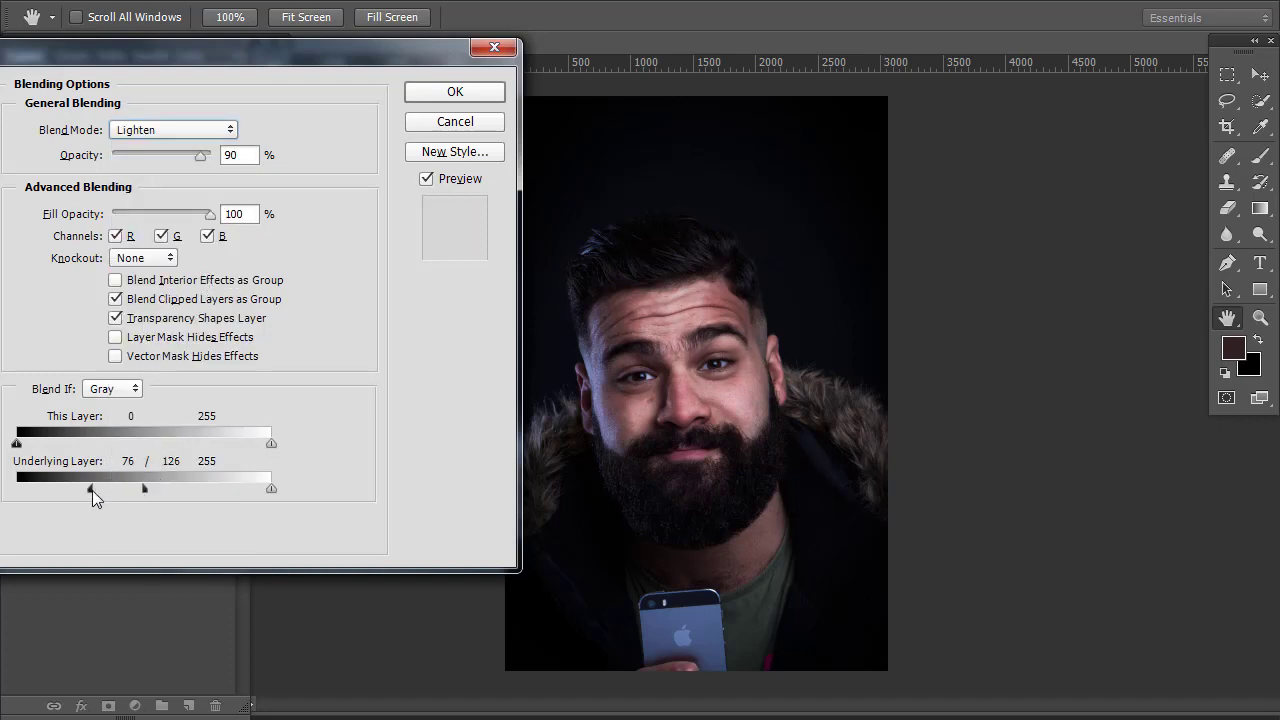
{"action": "mouse_move", "coordinate": [92, 490]}
{"action": "left_mouse_down"}
{"action": "mouse_move", "coordinate": [70, 490]}
{"action": "mouse_move", "coordinate": [133, 488]}
{"action": "mouse_move", "coordinate": [109, 490]}
{"action": "left_mouse_up"}
{"action": "left_click_drag", "start_coordinate": [46, 489], "coordinate": [75, 486]}
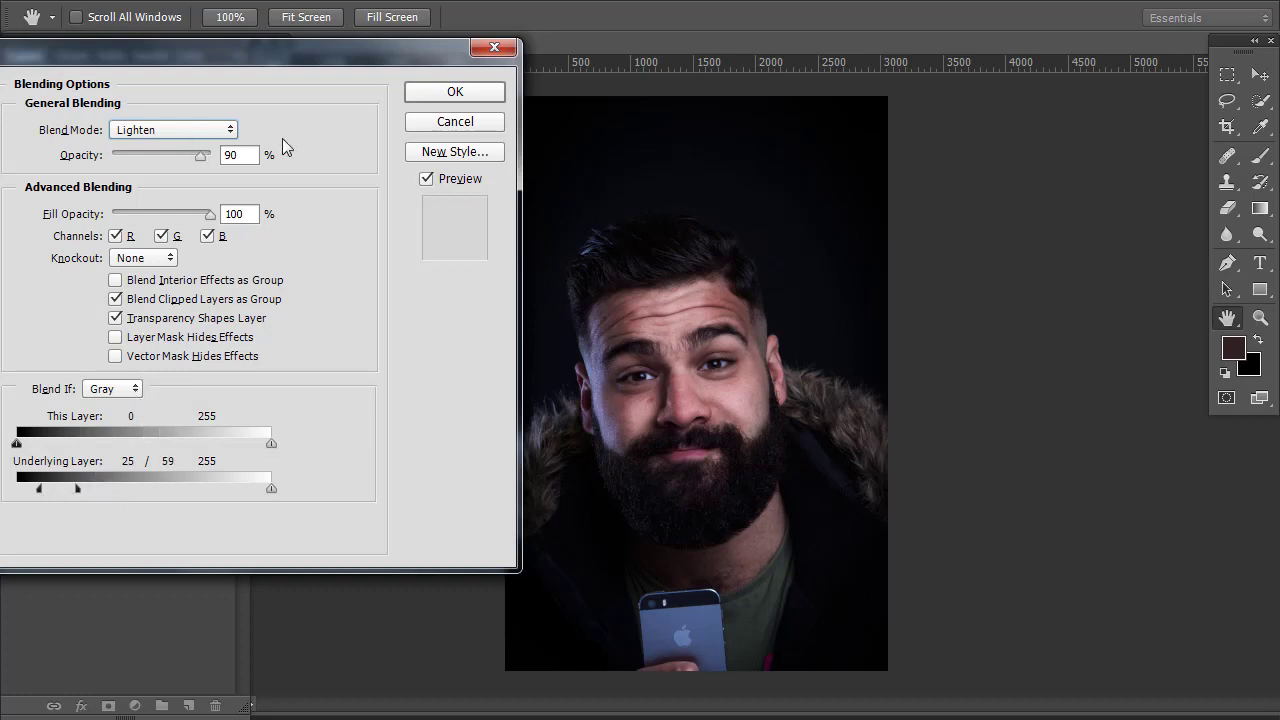
{"action": "left_click_drag", "start_coordinate": [204, 159], "coordinate": [209, 156]}
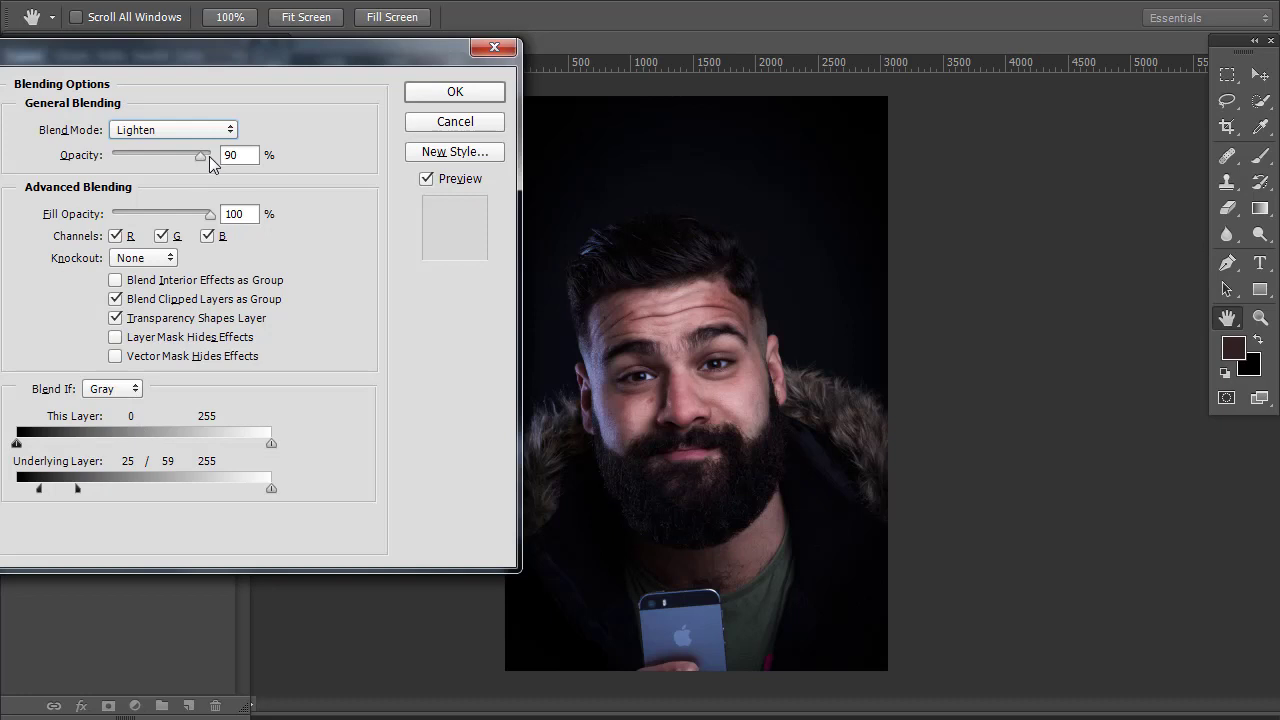
{"action": "left_click", "coordinate": [450, 94]}
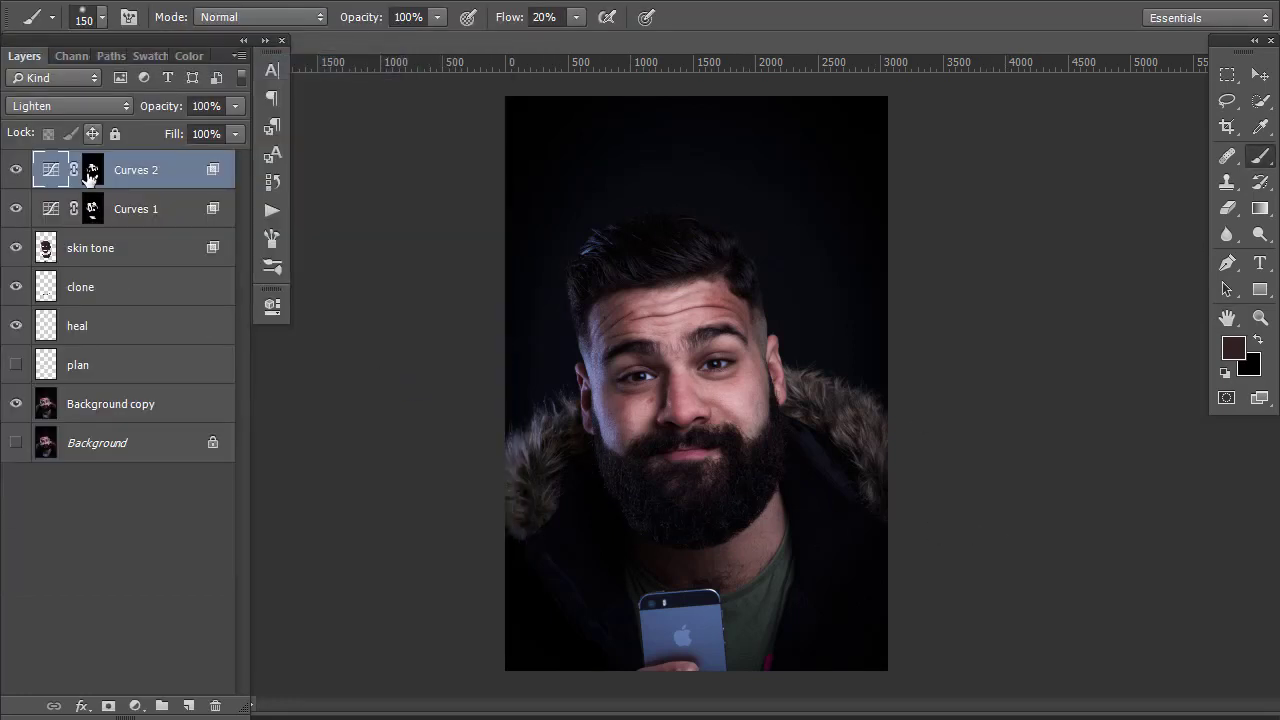
Compare the portrait with and without the Curves 2 adjustment
{"action": "left_click", "coordinate": [15, 172]}
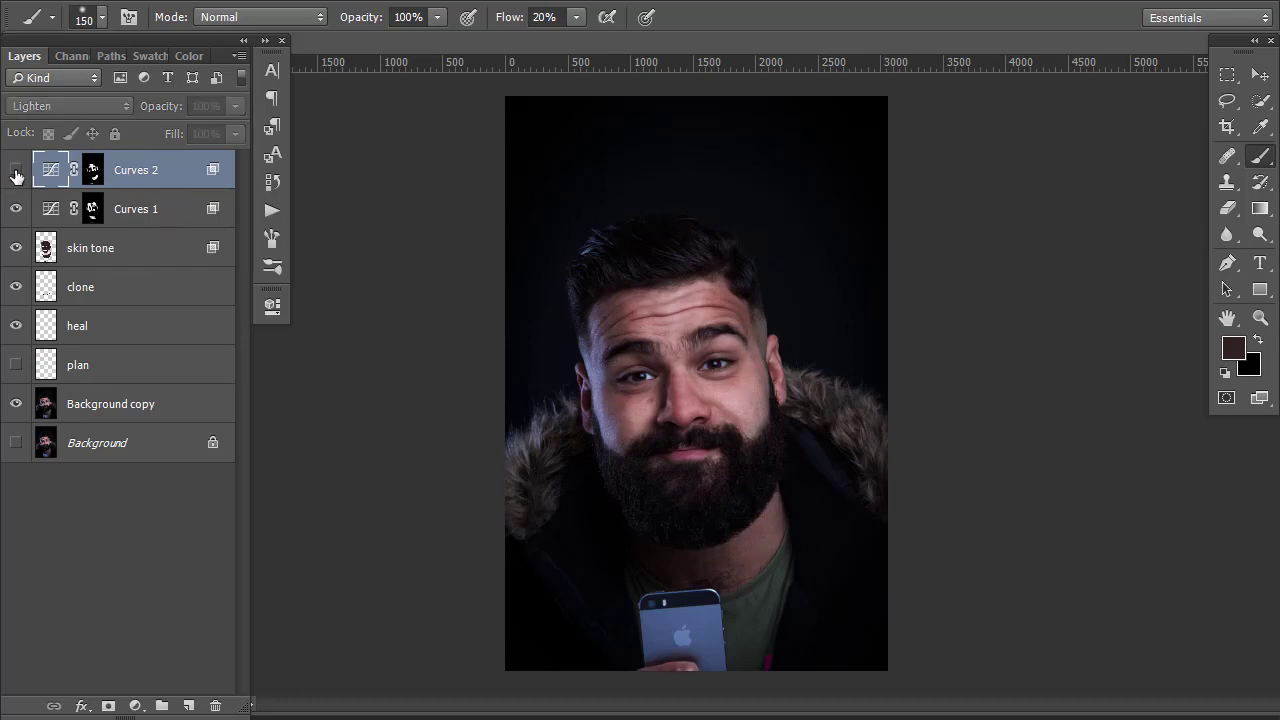
{"action": "left_click", "coordinate": [15, 174]}
{"action": "left_click", "coordinate": [14, 174]}
{"action": "left_click", "coordinate": [14, 174]}
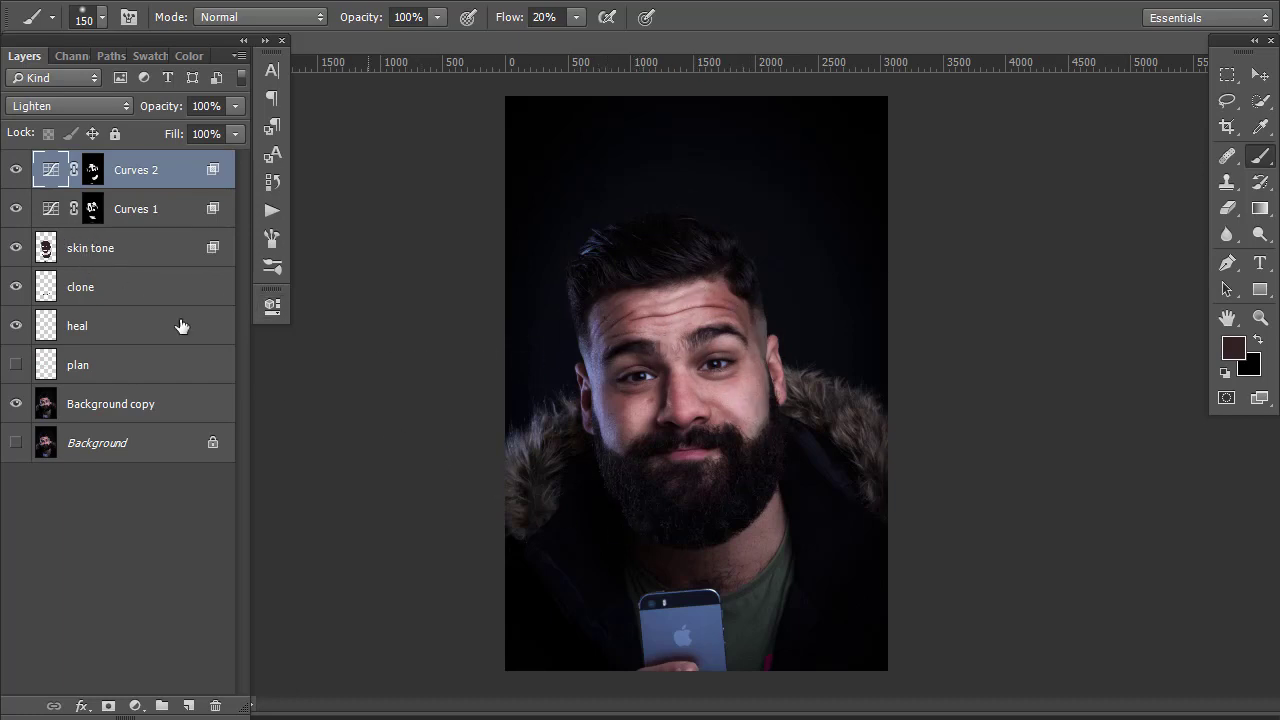
Group the Curves 1 and Curves 2 layers and name the group "skin"
{"action": "key", "text": "shift"}
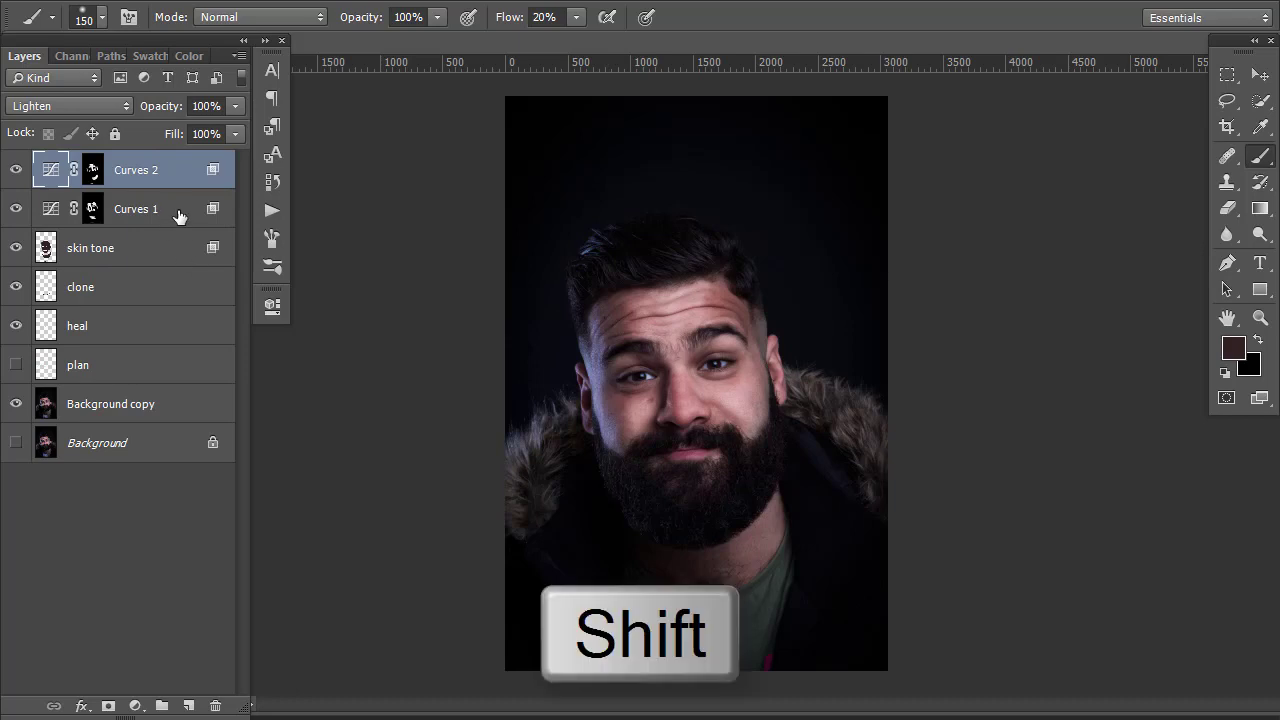
{"action": "left_click", "coordinate": [180, 210], "text": "shift"}
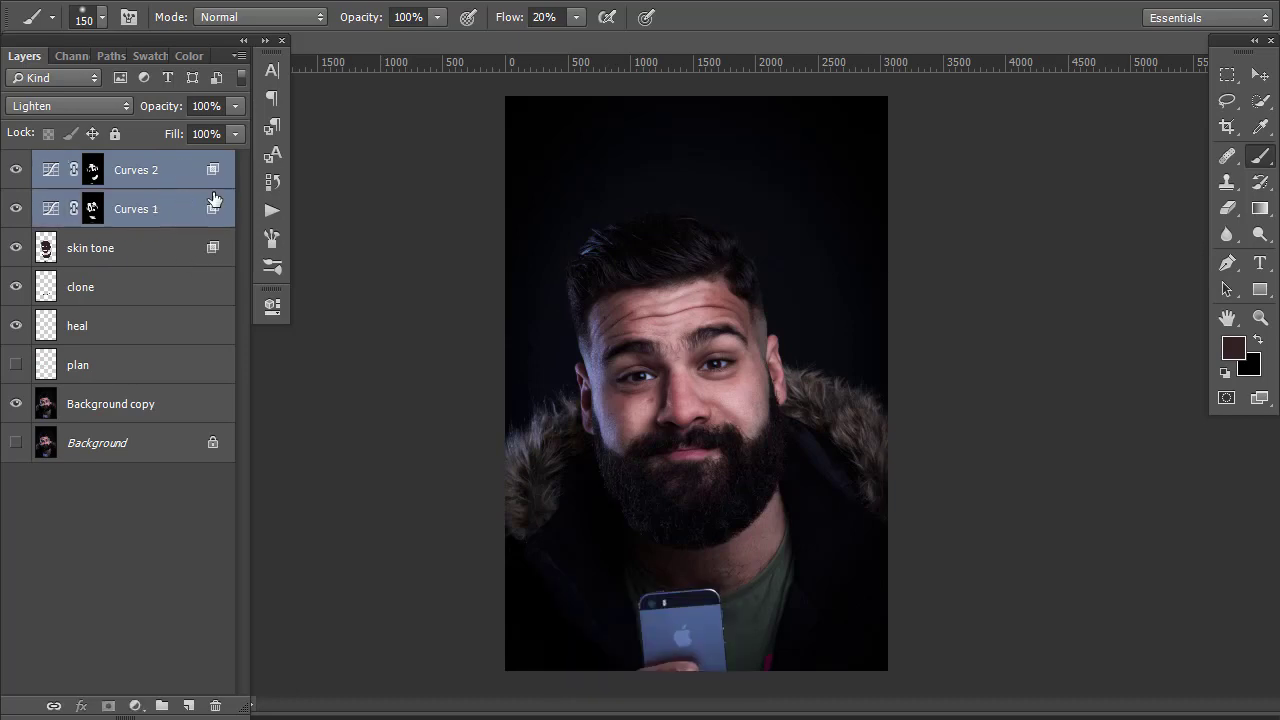
{"action": "key", "text": "ctrl+g"}
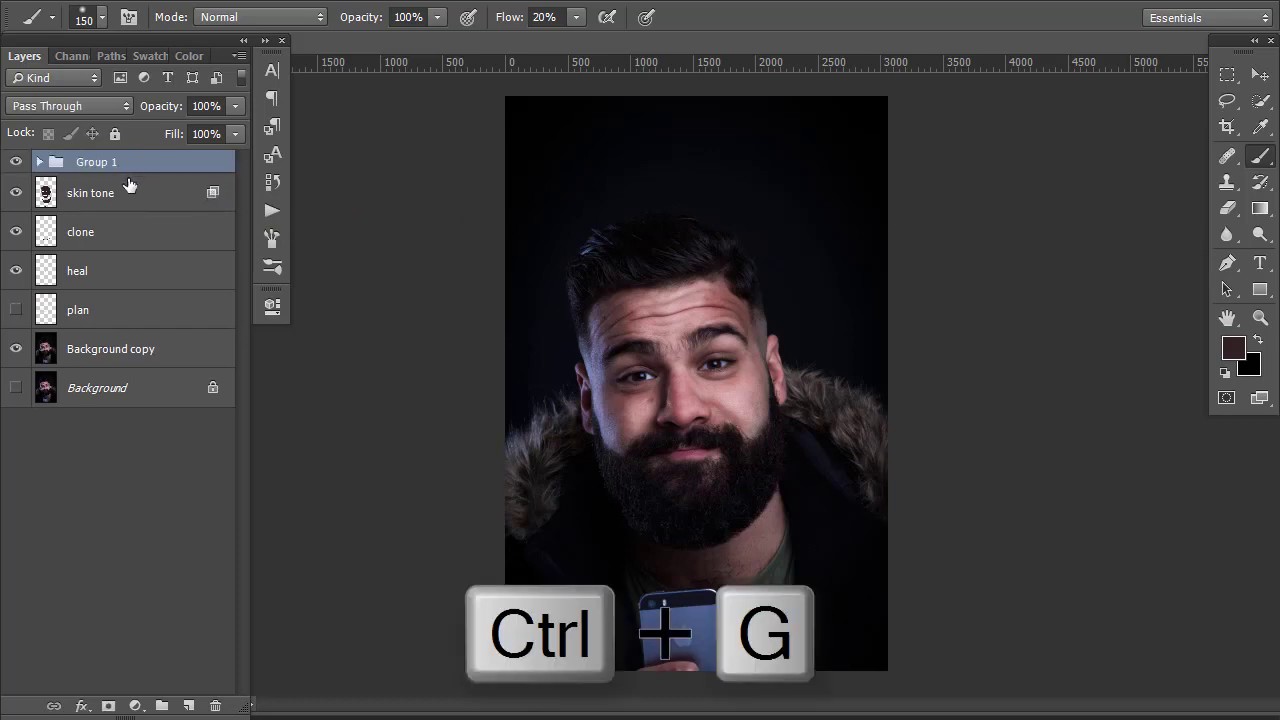
{"action": "double_click", "coordinate": [97, 166]}
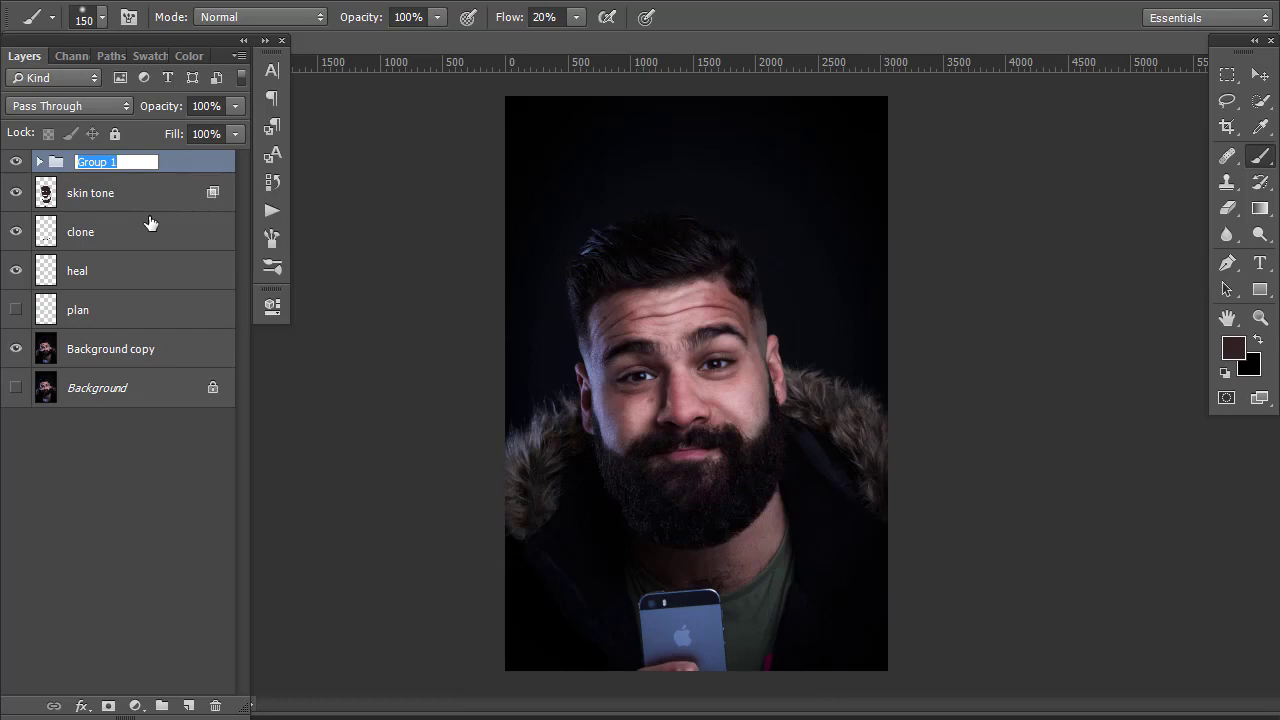
{"action": "type", "text": "skin"}
{"action": "key", "text": "Return"}
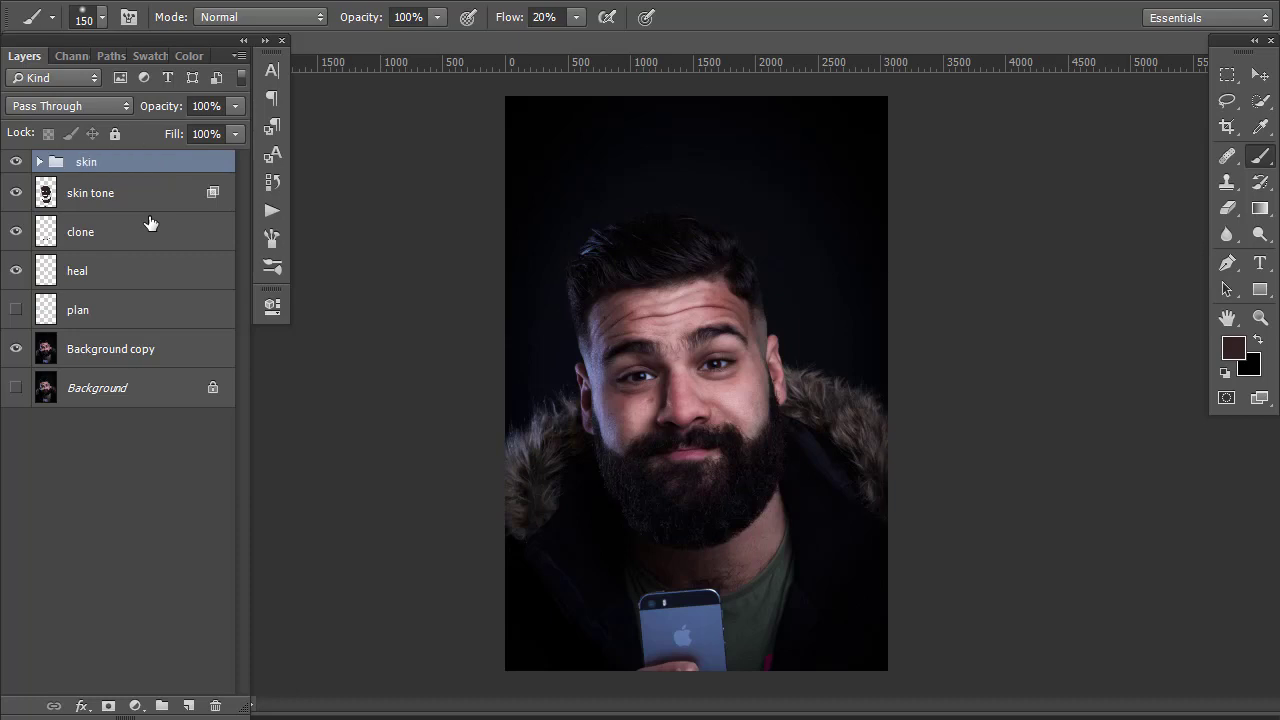
Toggle the skin group's visibility to compare the portrait before and after dodging and burning
{"action": "left_click", "coordinate": [16, 164]}
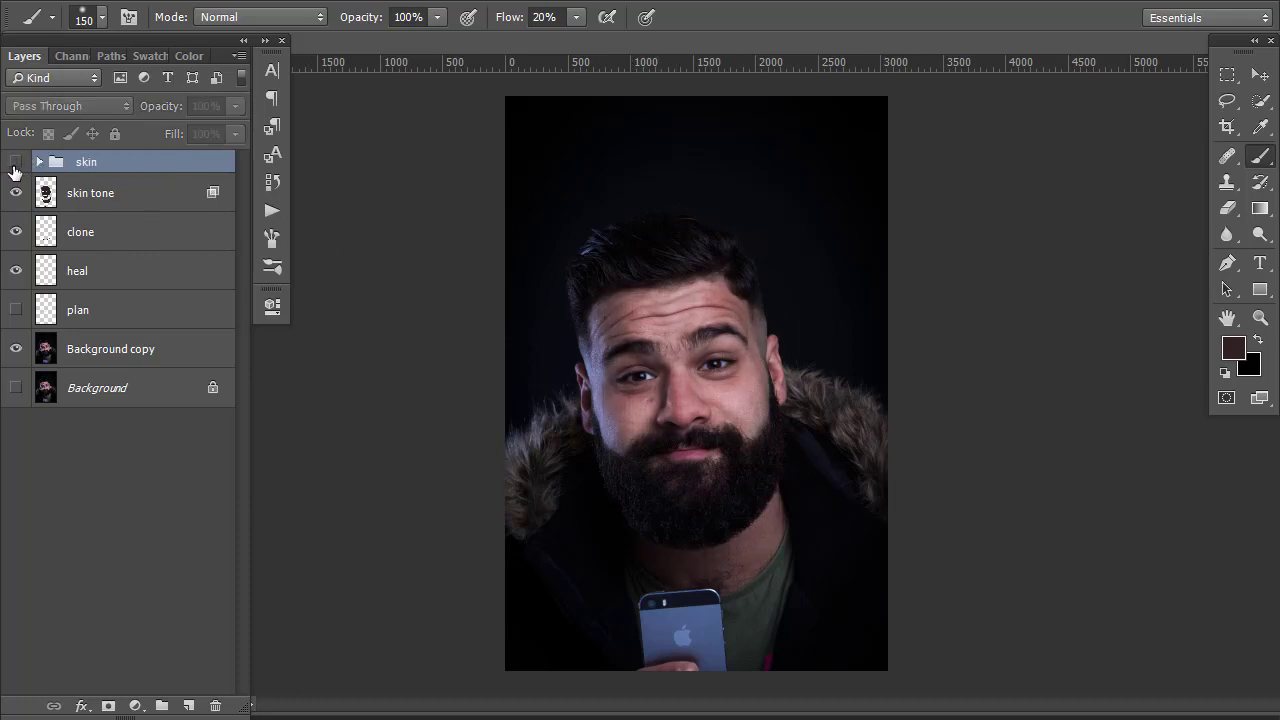
{"action": "left_click", "coordinate": [16, 164]}
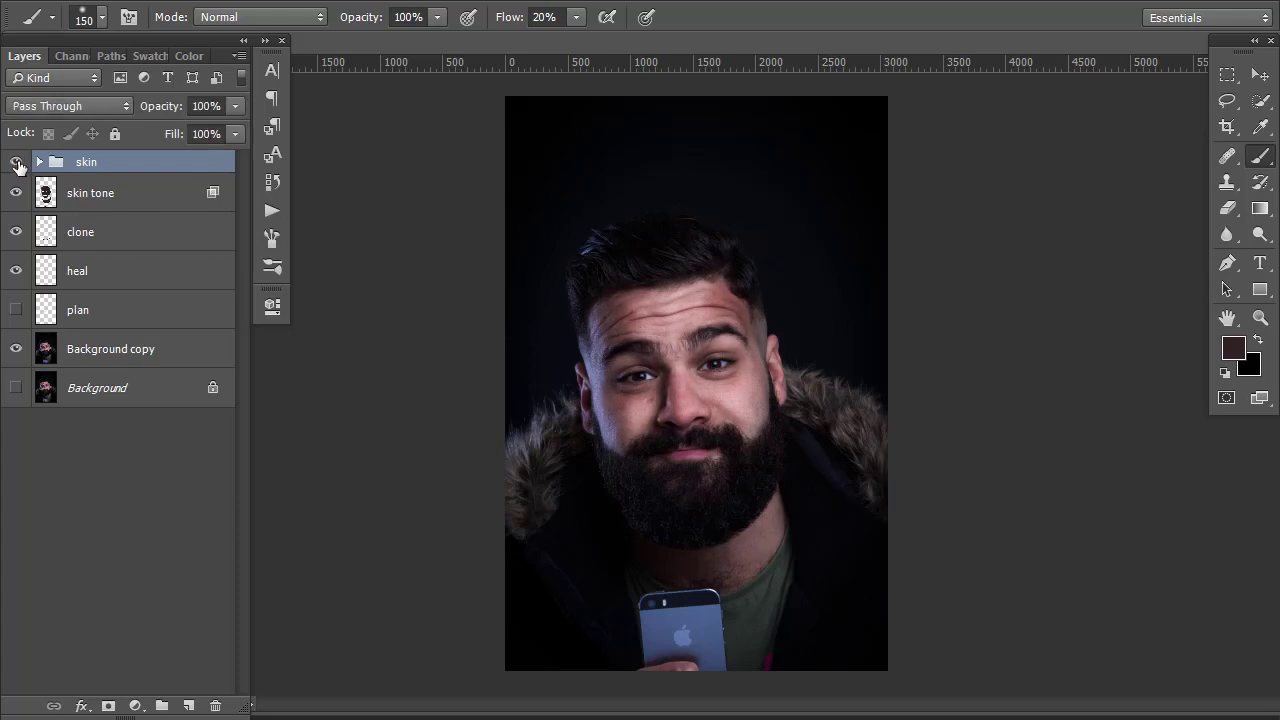
{"action": "left_click", "coordinate": [16, 163]}
{"action": "left_click", "coordinate": [17, 162]}
Add a brightening Curves layer above the skin group, raising input 116 to output 147, and invert its mask to black
{"action": "left_click", "coordinate": [135, 706]}
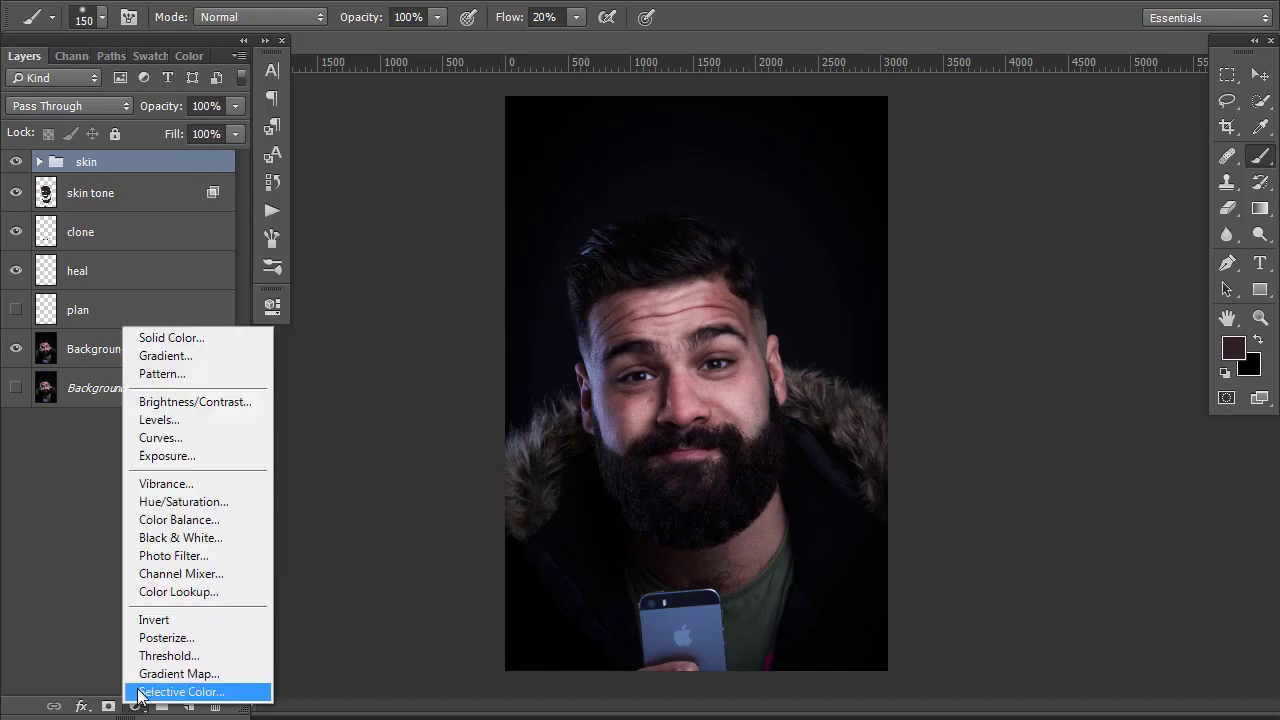
{"action": "left_click", "coordinate": [213, 441]}
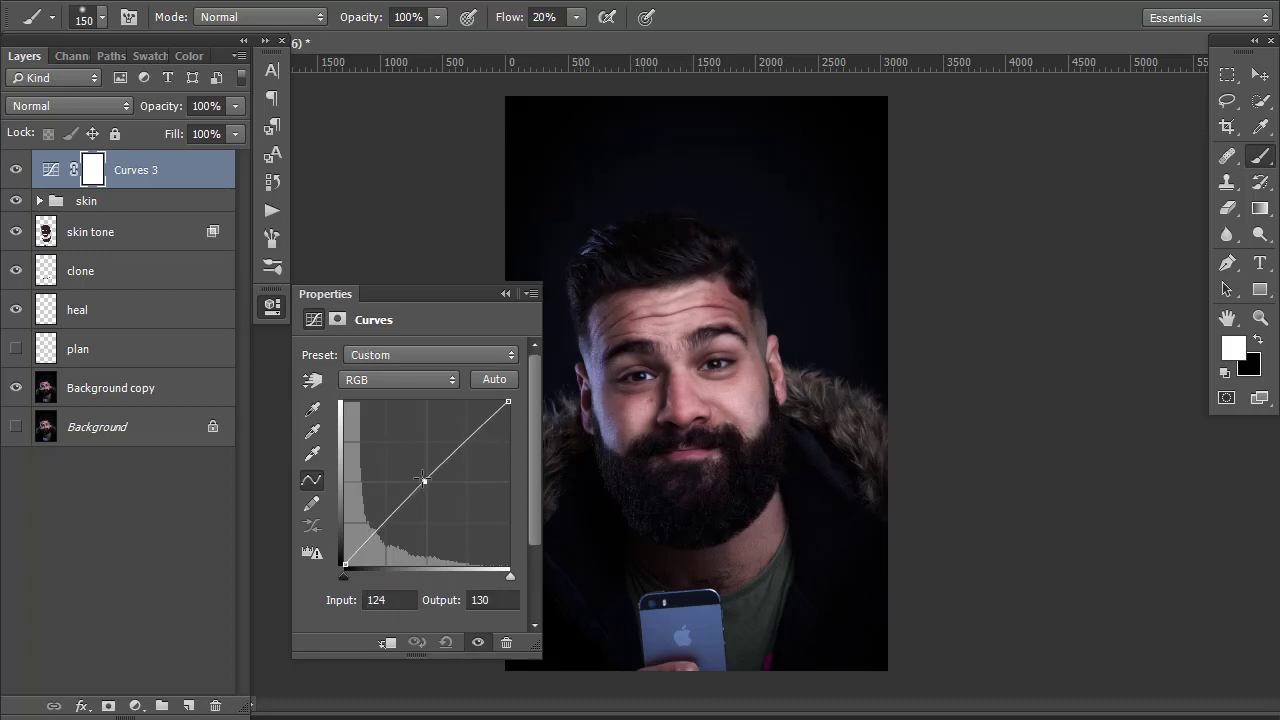
{"action": "left_click_drag", "start_coordinate": [423, 482], "coordinate": [419, 469]}
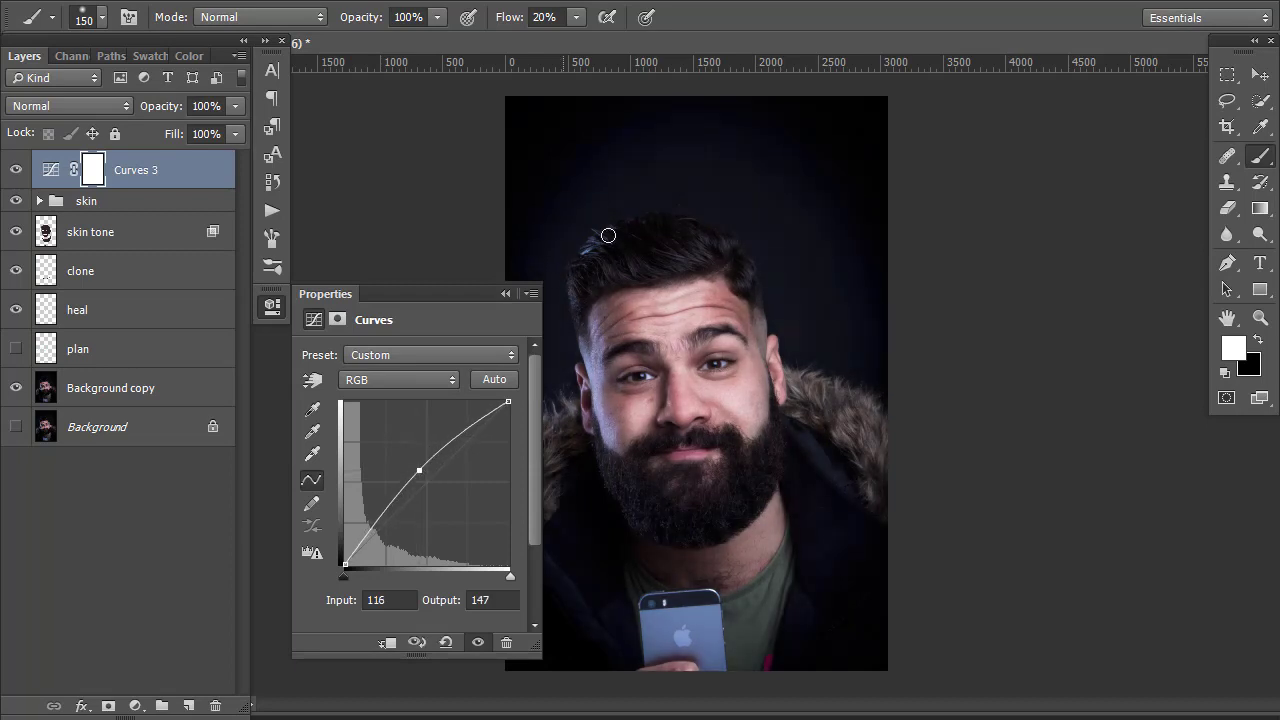
{"action": "left_click", "coordinate": [505, 294]}
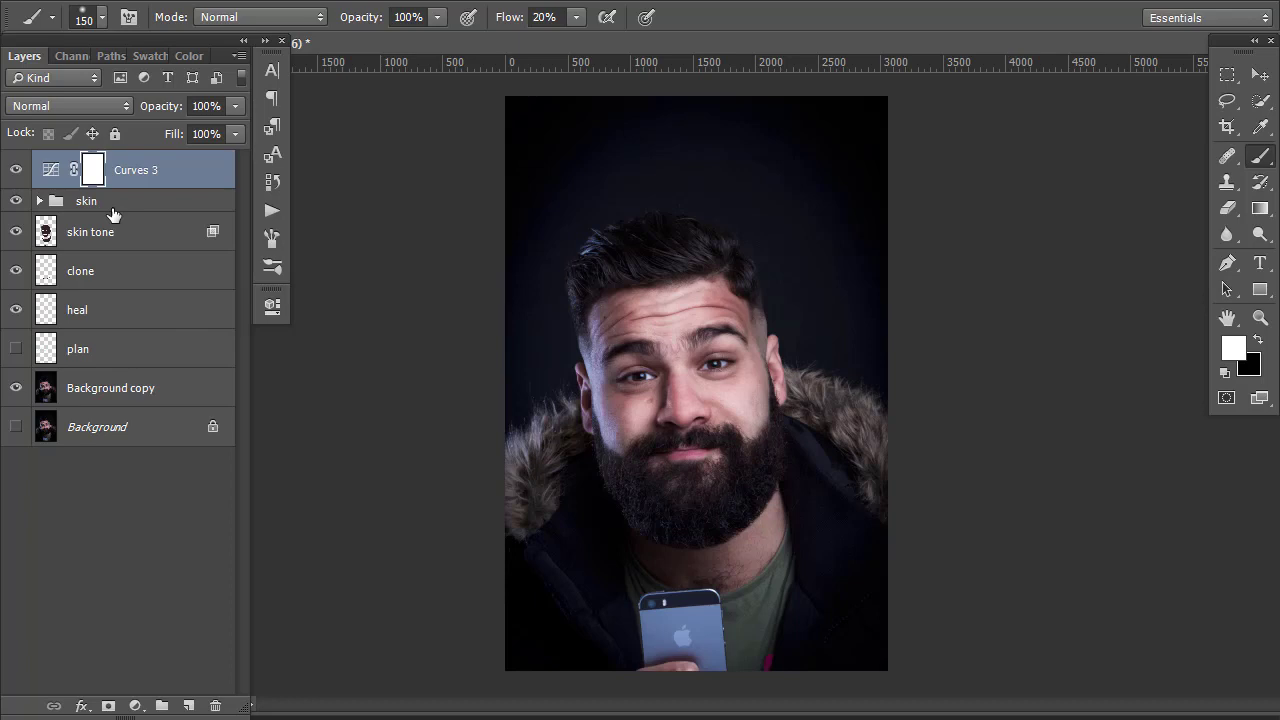
{"action": "key", "text": "ctrl+i"}
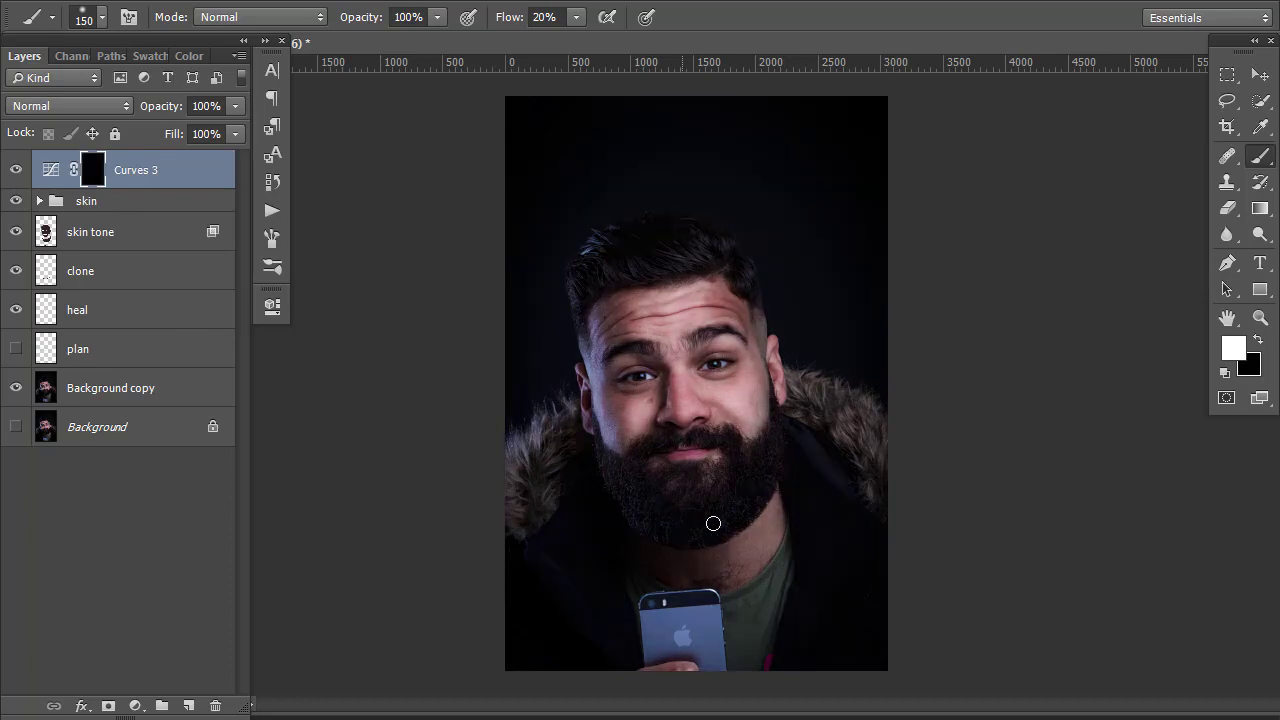
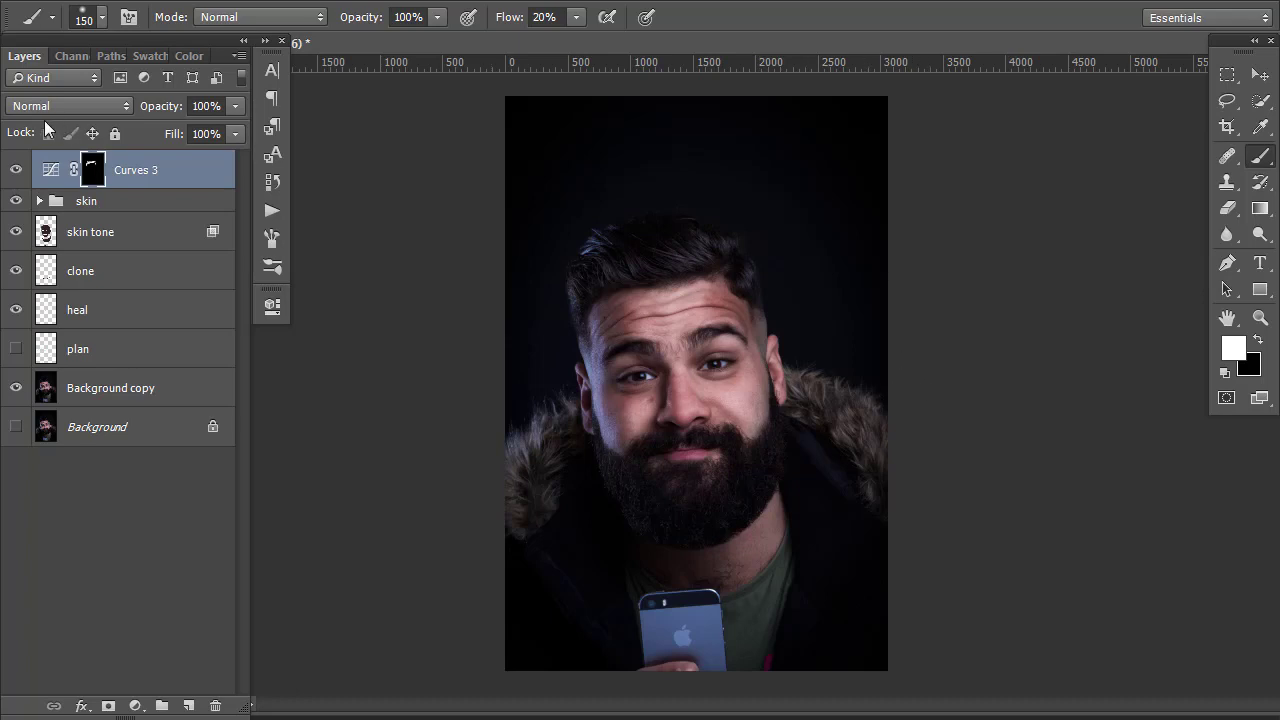
Open the blending options of the Curves 3 layer and split the Underlying Layer's black Blend If slider to 9 / 37
{"action": "left_click", "coordinate": [207, 170]}
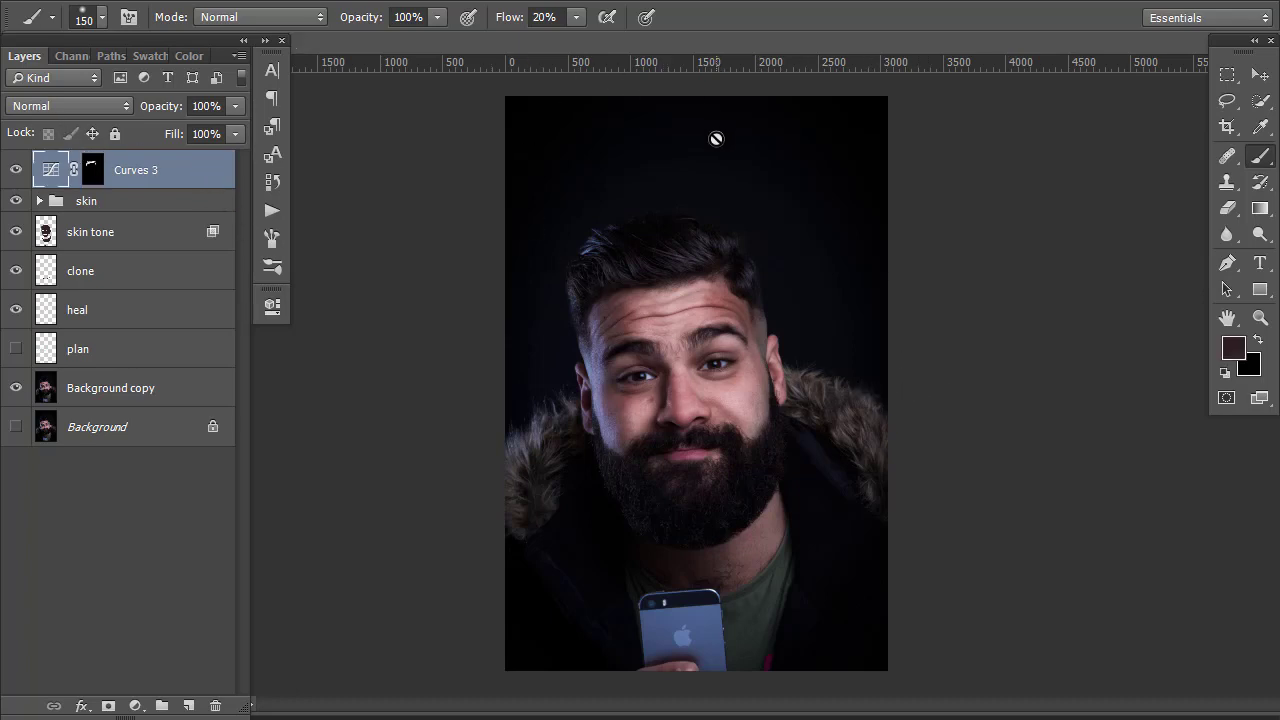
{"action": "double_click", "coordinate": [189, 175]}
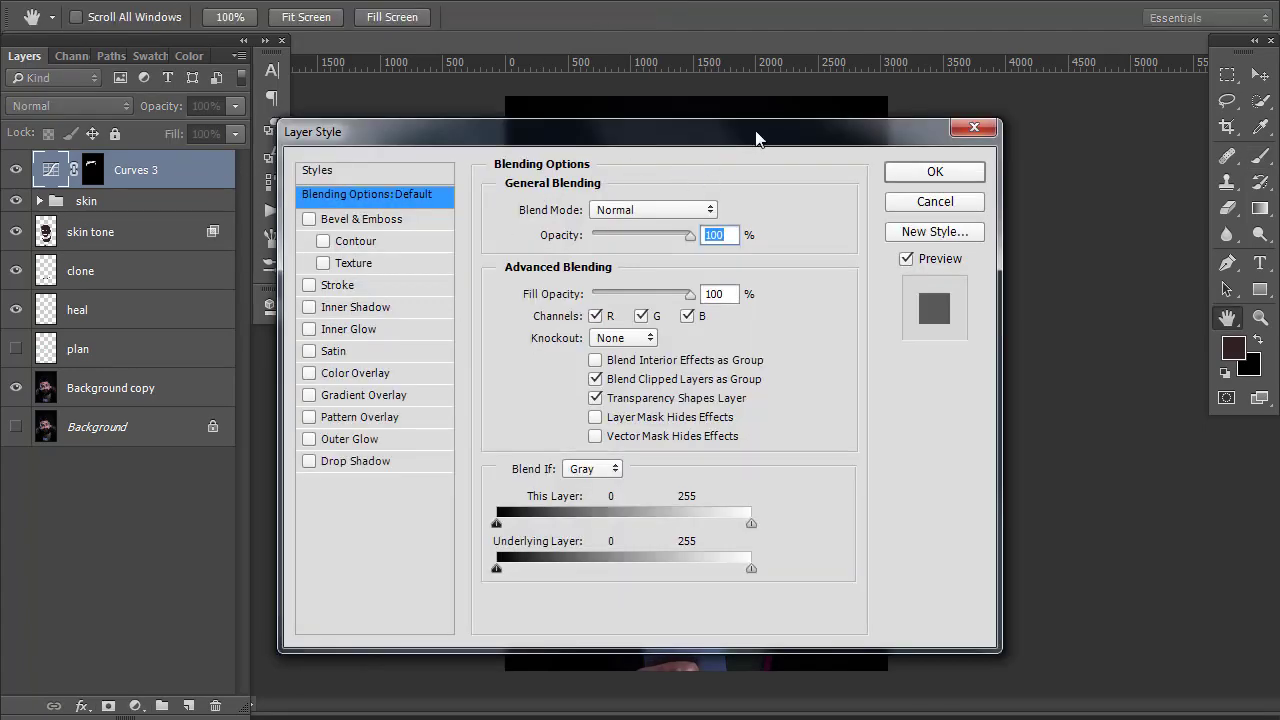
{"action": "mouse_move", "coordinate": [755, 131]}
{"action": "left_mouse_down"}
{"action": "mouse_move", "coordinate": [492, 206]}
{"action": "mouse_move", "coordinate": [309, 82]}
{"action": "left_mouse_up"}
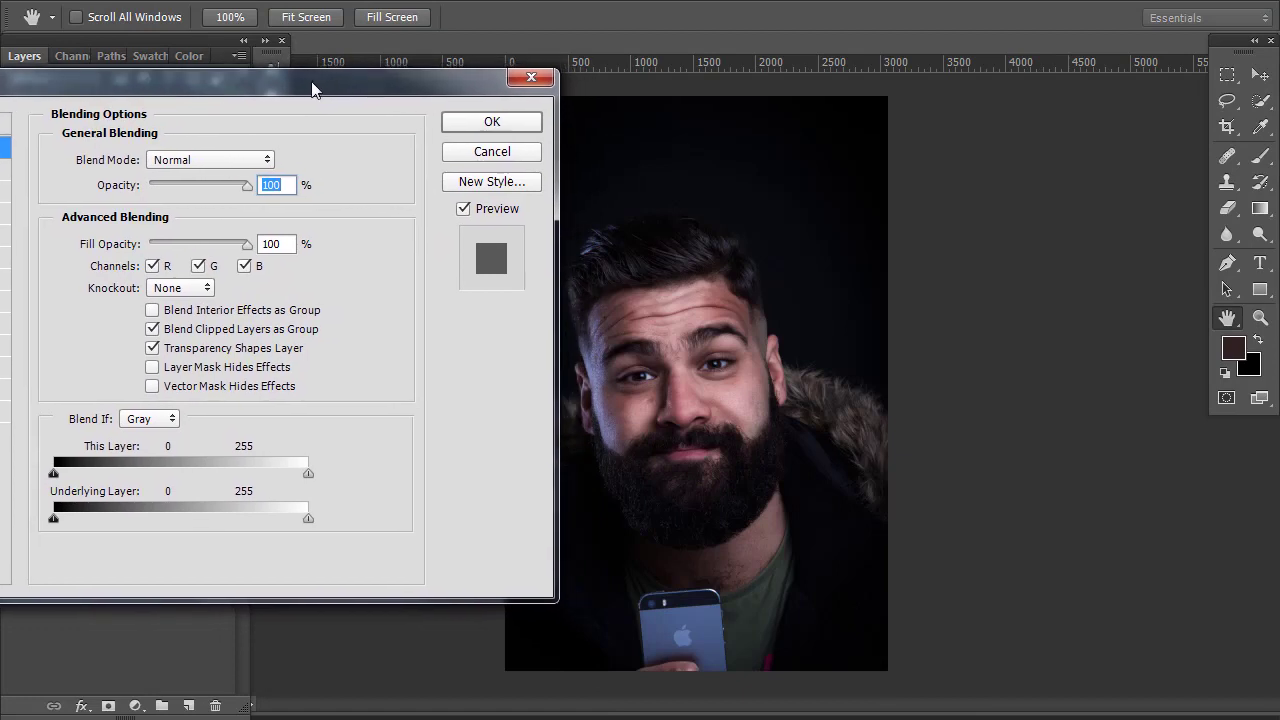
{"action": "key", "text": "alt"}
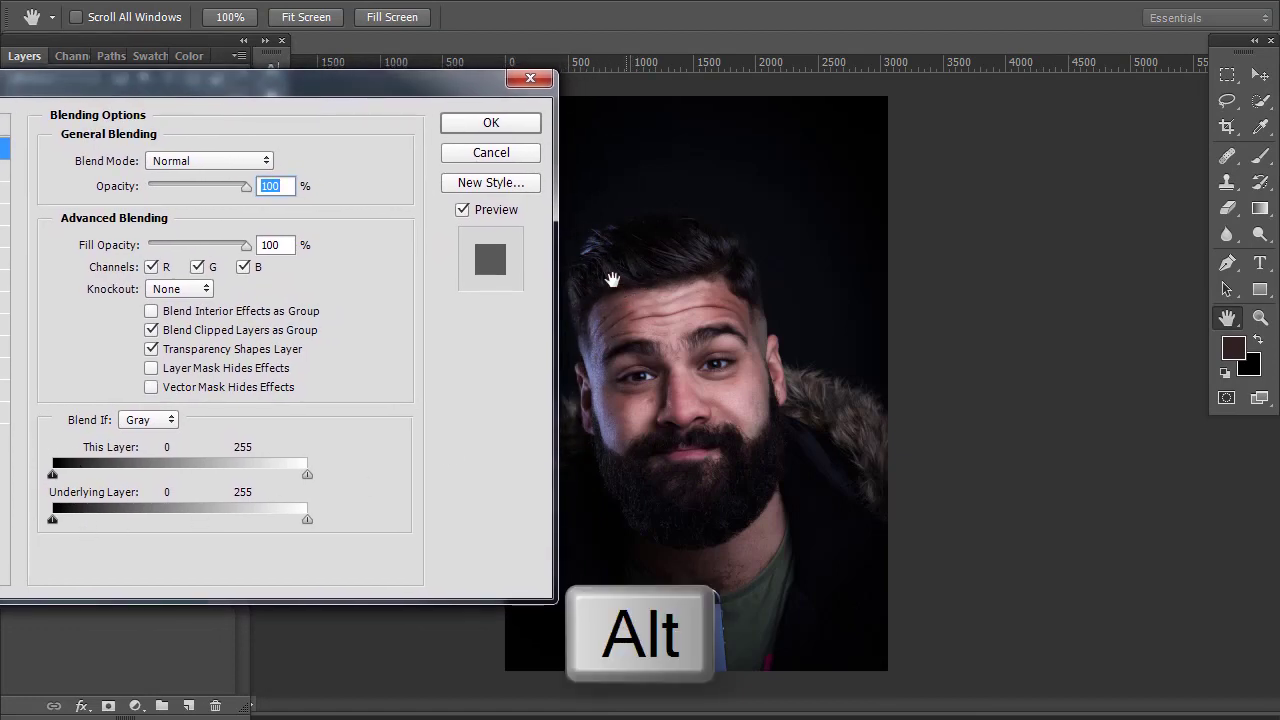
{"action": "key", "text": "alt"}
{"action": "left_click_drag", "start_coordinate": [54, 520], "coordinate": [91, 520]}
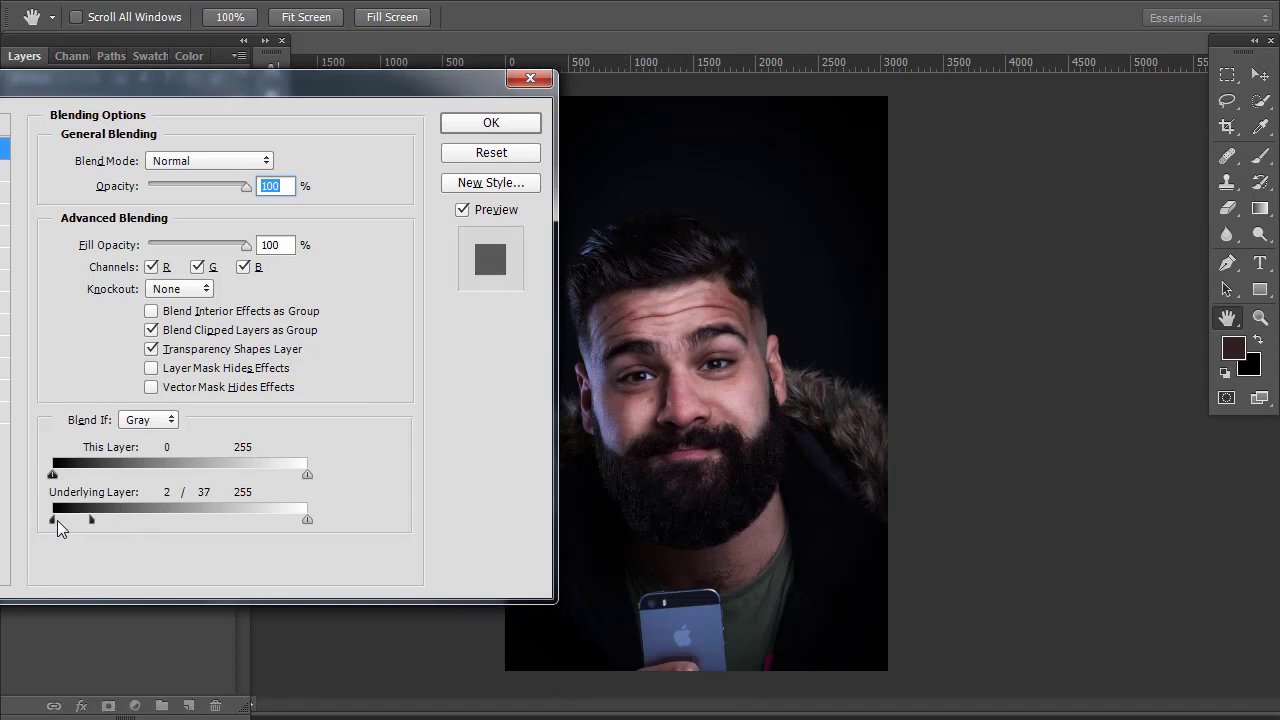
Try Lighten on the Curves 3 layer, then apply Screen with a readjusted black slider split for the Underlying Layer
{"action": "left_click", "coordinate": [268, 168]}
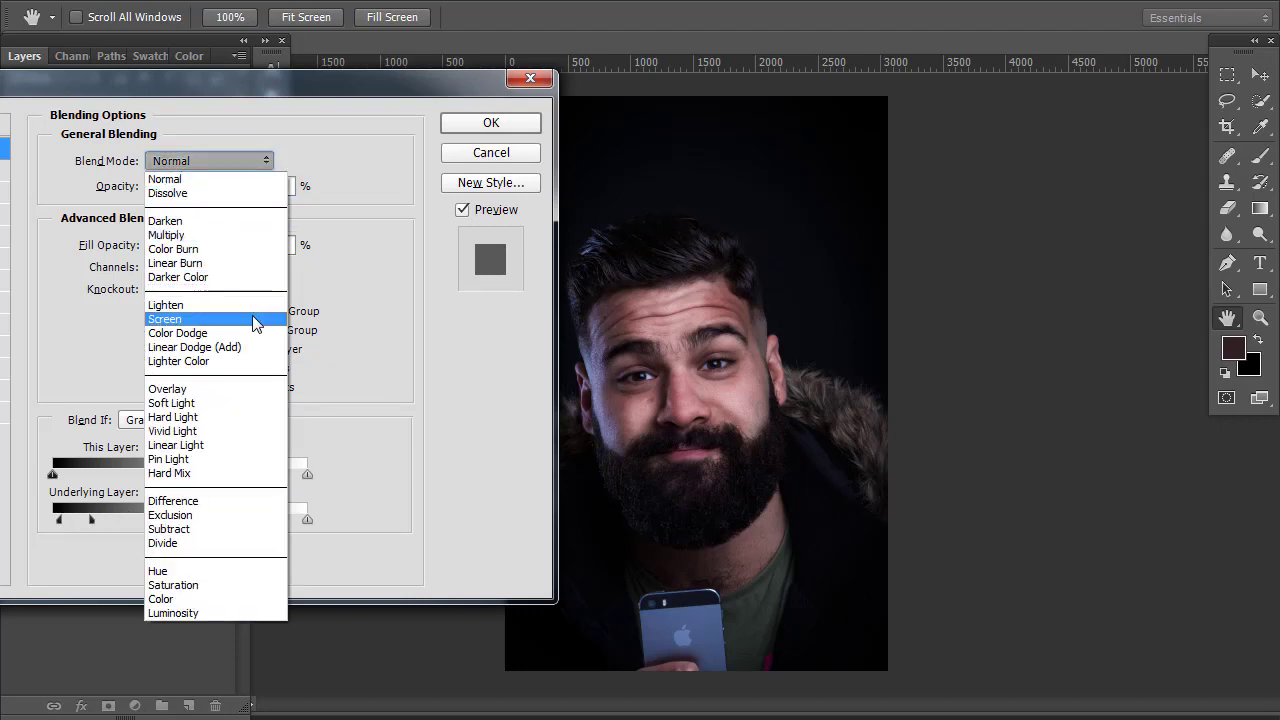
{"action": "left_click", "coordinate": [257, 308]}
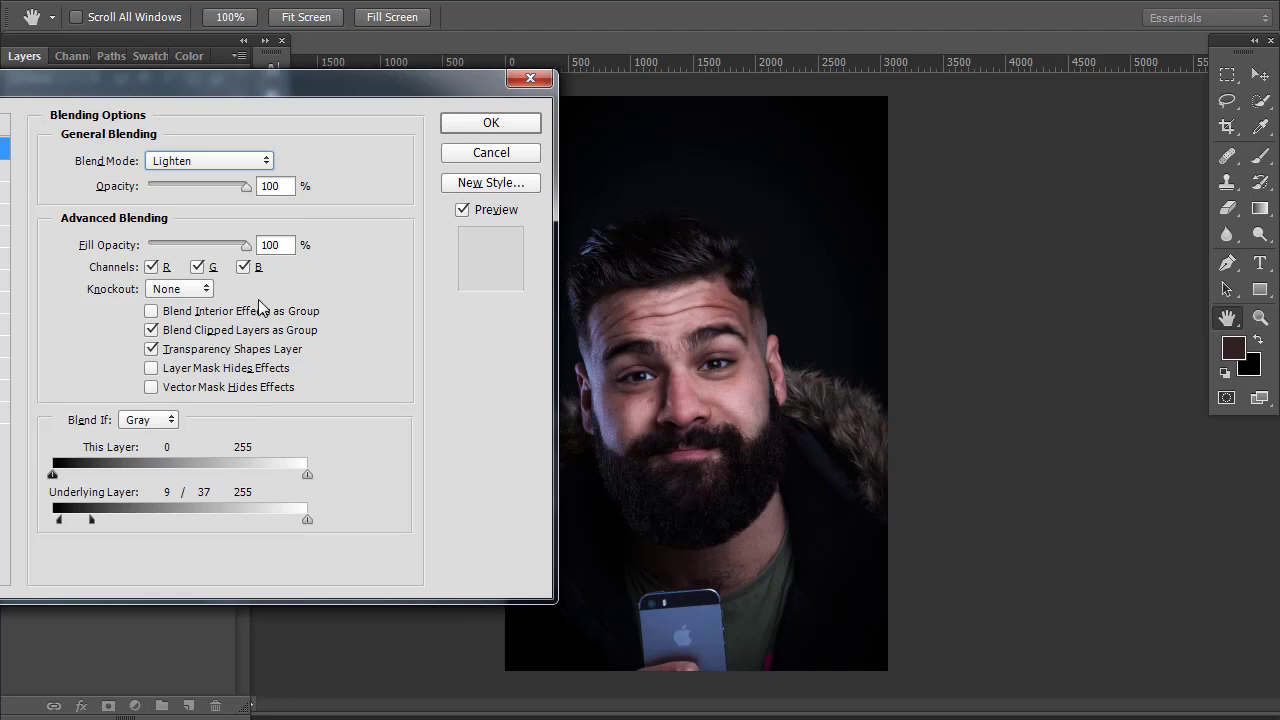
{"action": "left_click", "coordinate": [267, 166]}
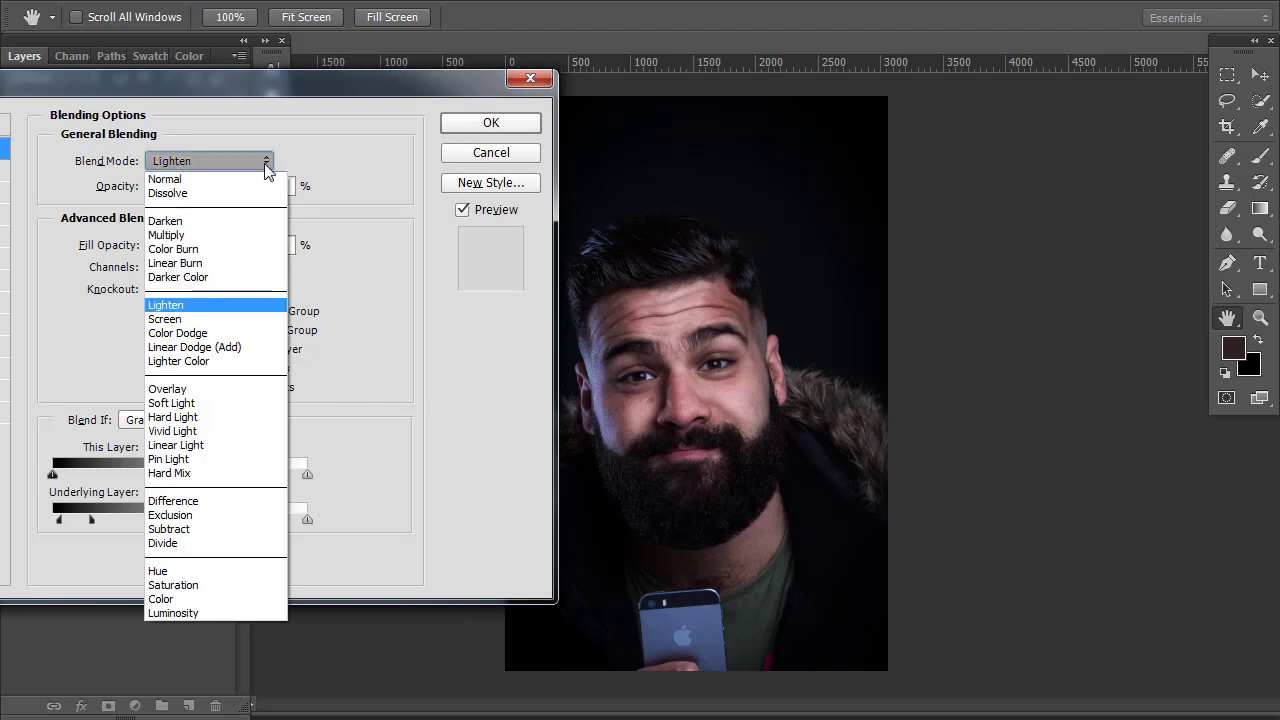
{"action": "left_click", "coordinate": [241, 314]}
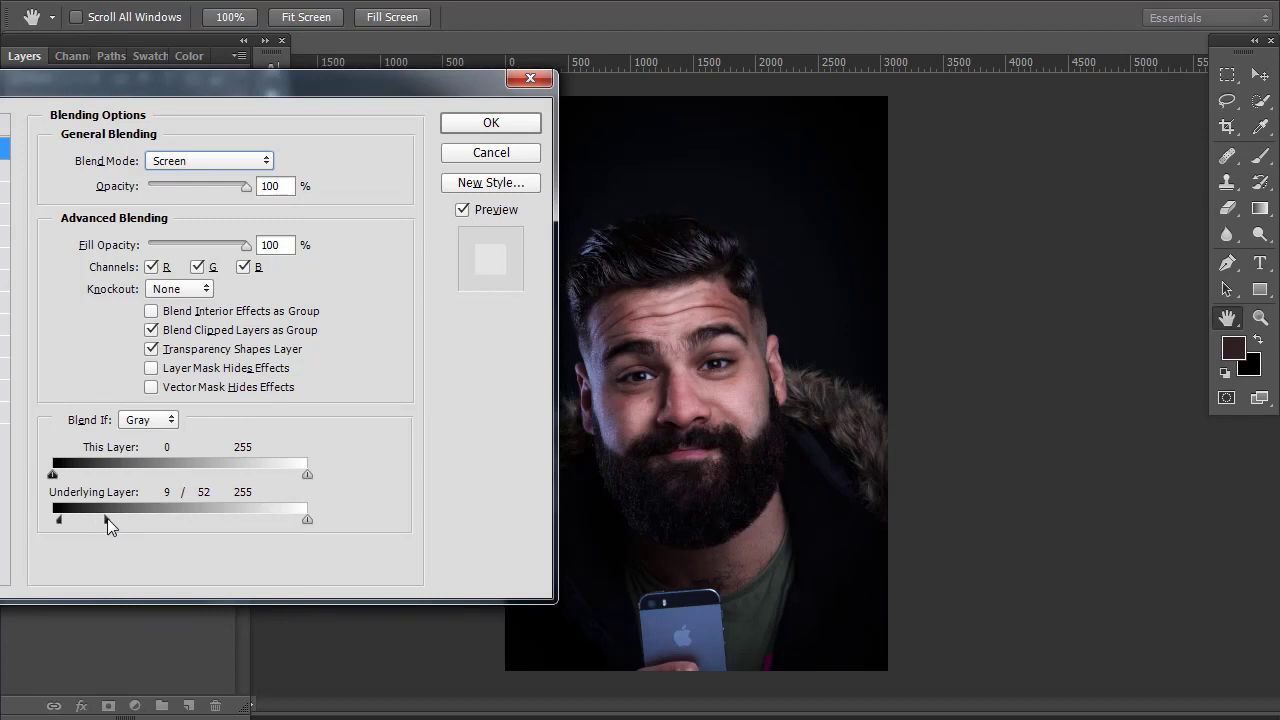
{"action": "left_click_drag", "start_coordinate": [107, 518], "coordinate": [68, 518]}
{"action": "left_click", "coordinate": [487, 124]}
{"action": "key", "text": "b"}
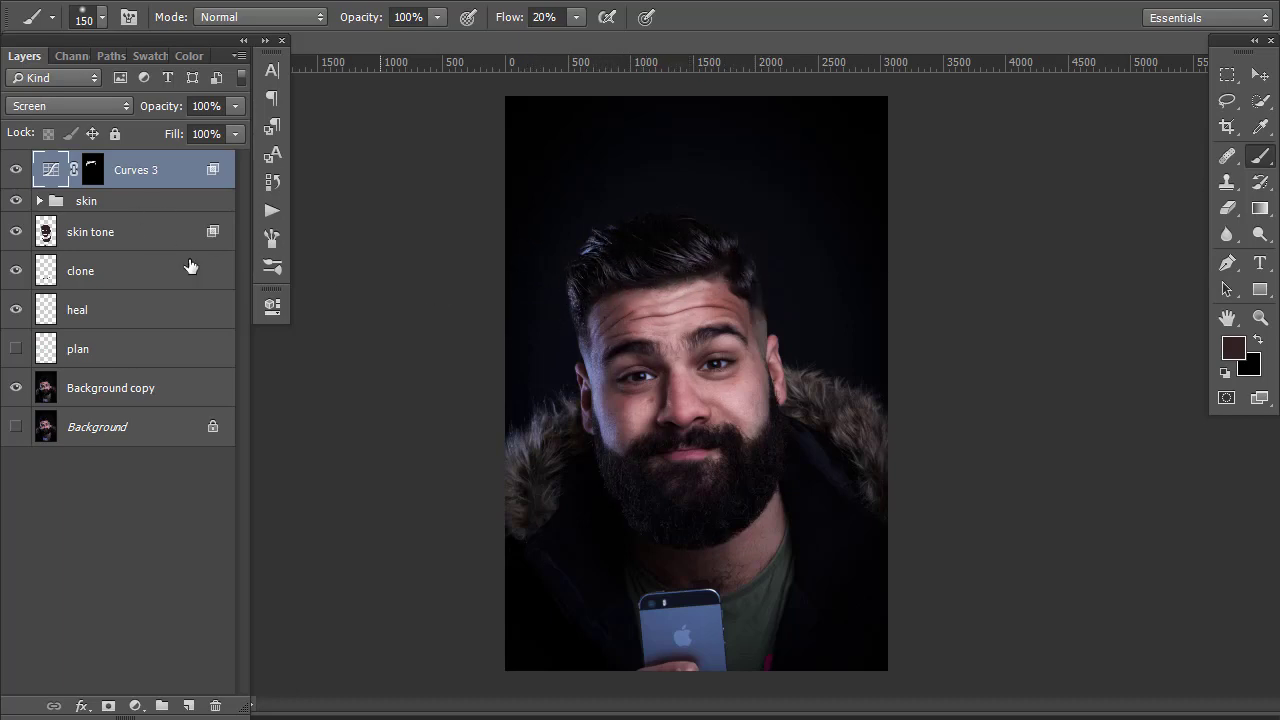
Add a darkening Curves layer above Curves 3, lowering input 128 to output 113
{"action": "left_click", "coordinate": [135, 706]}
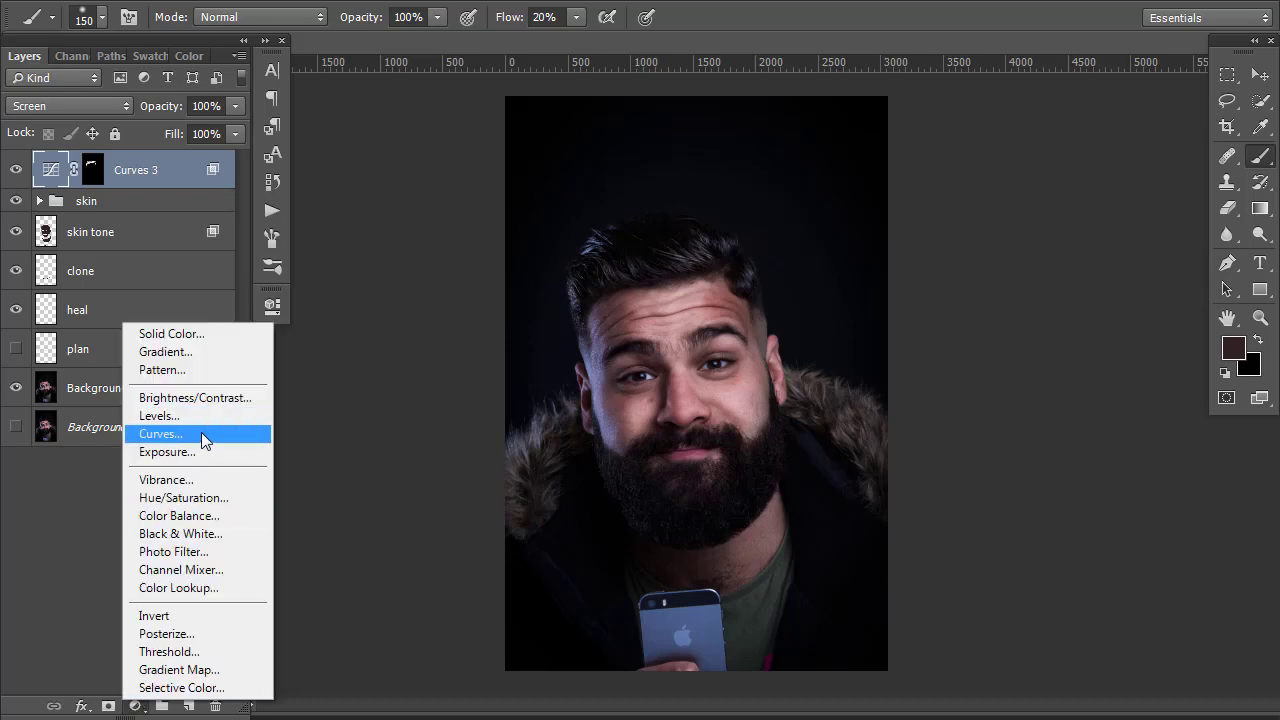
{"action": "left_click", "coordinate": [201, 432]}
{"action": "left_click_drag", "start_coordinate": [426, 483], "coordinate": [427, 492]}
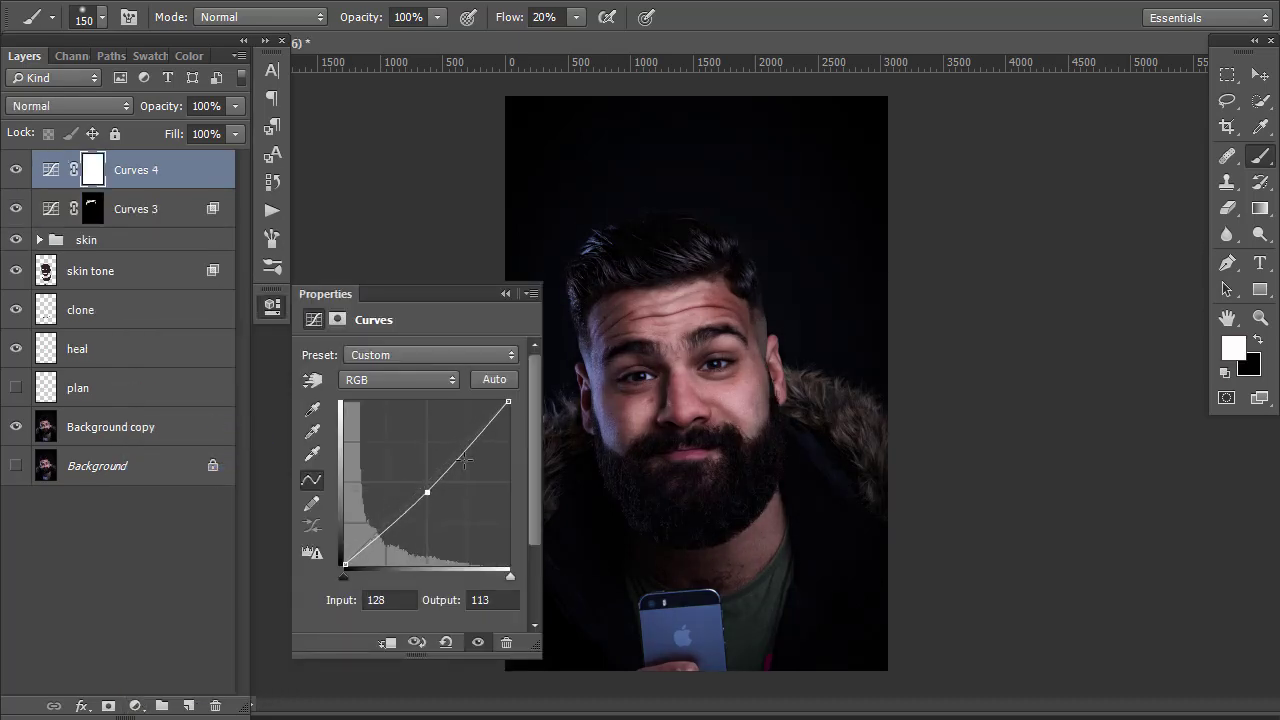
Invert the Curves 4 mask to black and paint white over the hair to darken it, comparing the hair before and after
{"action": "left_click", "coordinate": [505, 293]}
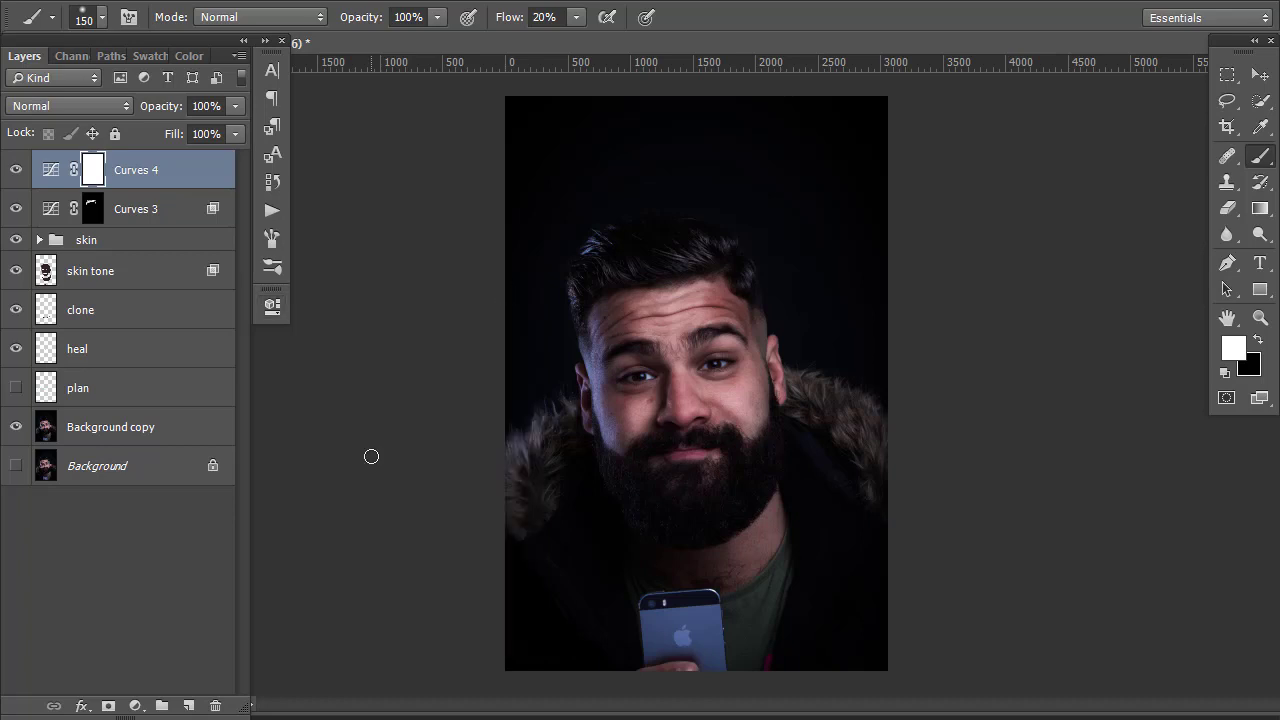
{"action": "key", "text": "ctrl+i"}
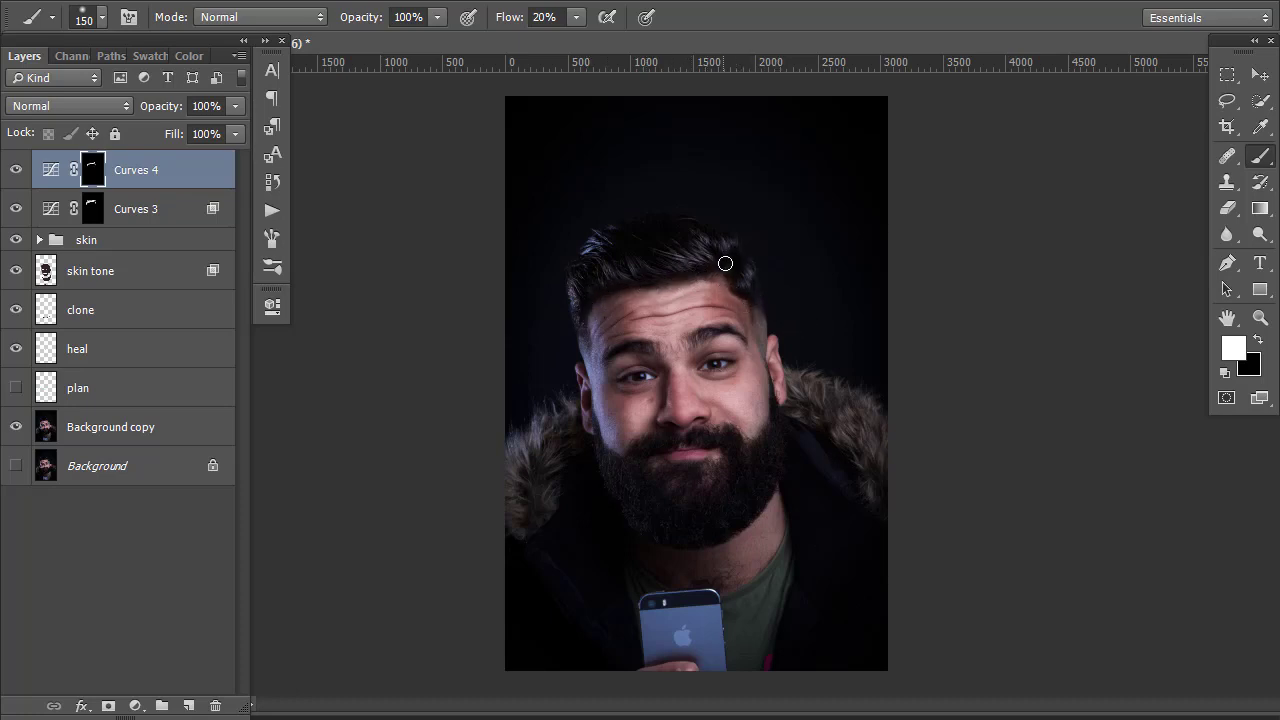
{"action": "left_click", "coordinate": [15, 170]}
{"action": "left_click", "coordinate": [15, 172]}
{"action": "left_click", "coordinate": [15, 212]}
{"action": "left_click", "coordinate": [15, 210]}
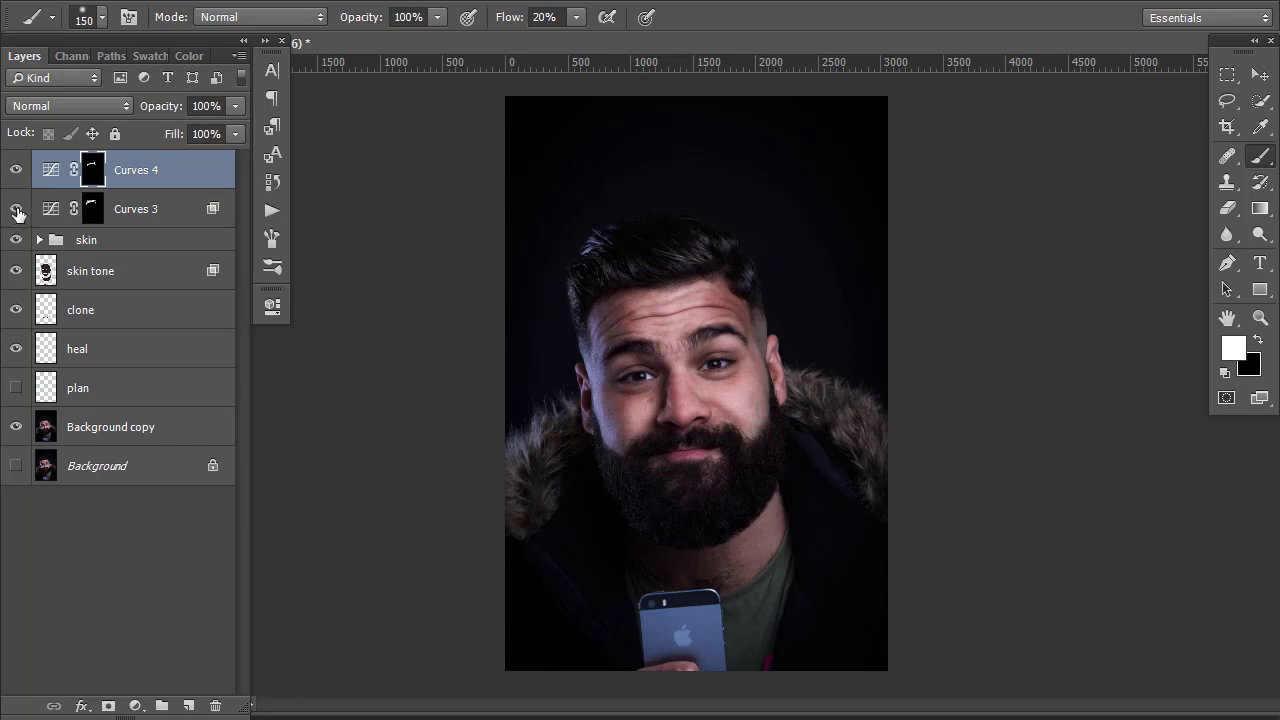
Group the Curves 3 and Curves 4 layers and name the group "hair"
{"action": "left_click", "coordinate": [189, 222], "text": "shift"}
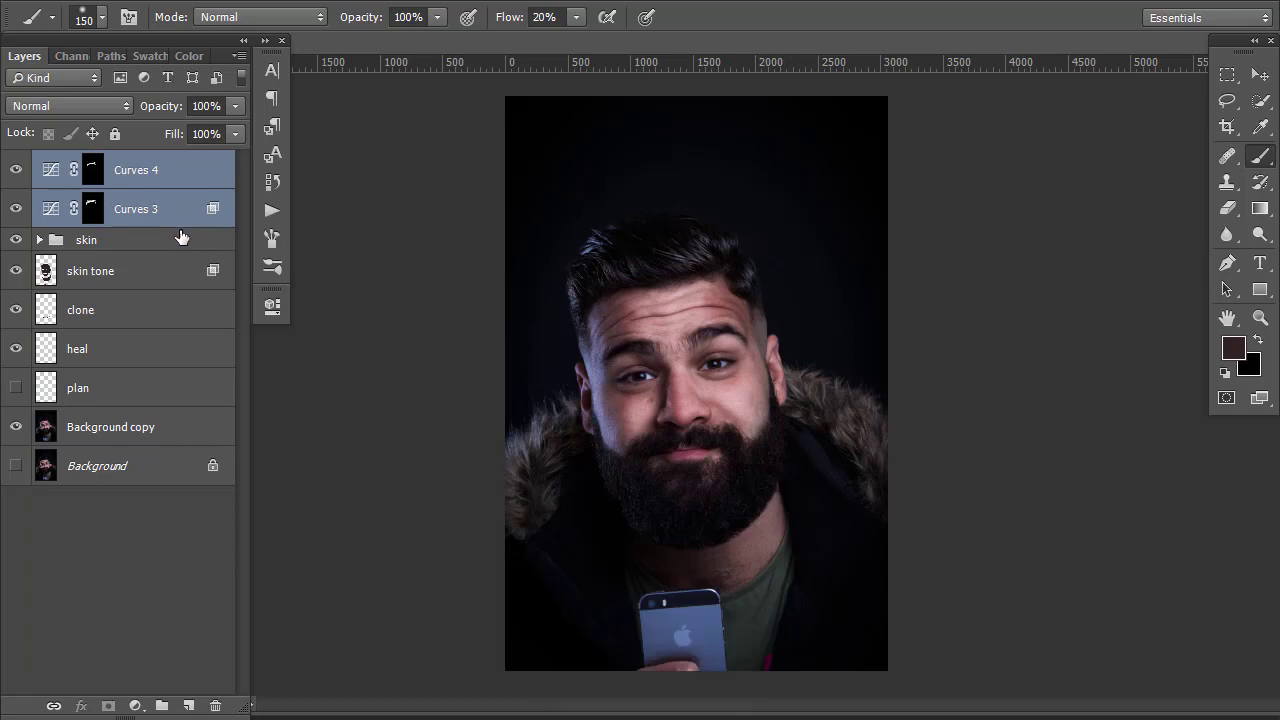
{"action": "key", "text": "ctrl+g"}
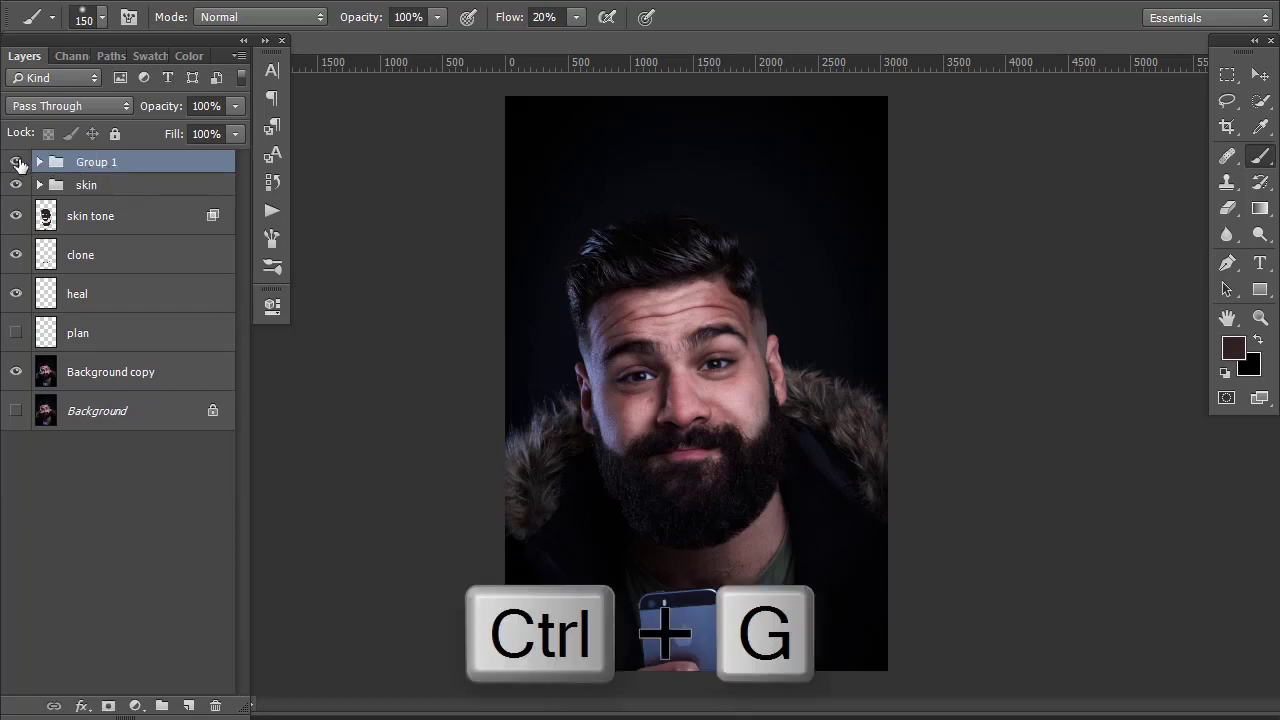
{"action": "left_click", "coordinate": [16, 162]}
{"action": "left_click", "coordinate": [16, 162]}
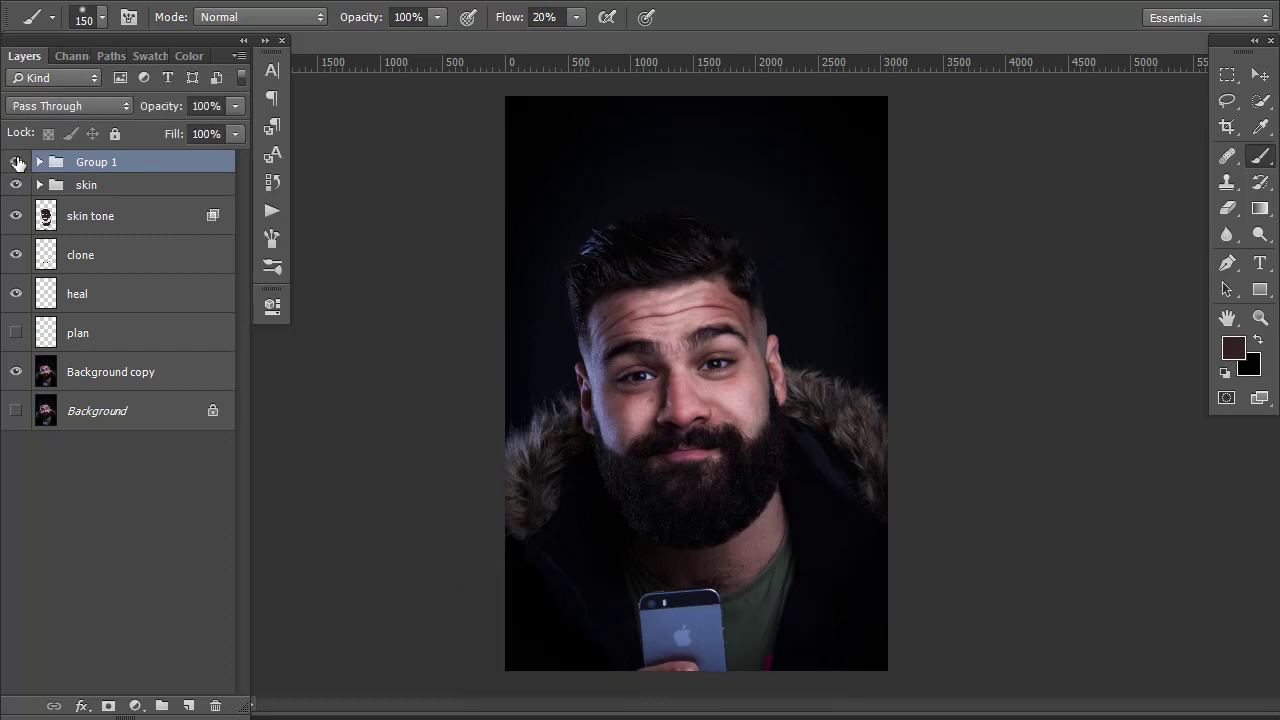
{"action": "left_click", "coordinate": [16, 162]}
{"action": "left_click", "coordinate": [16, 162]}
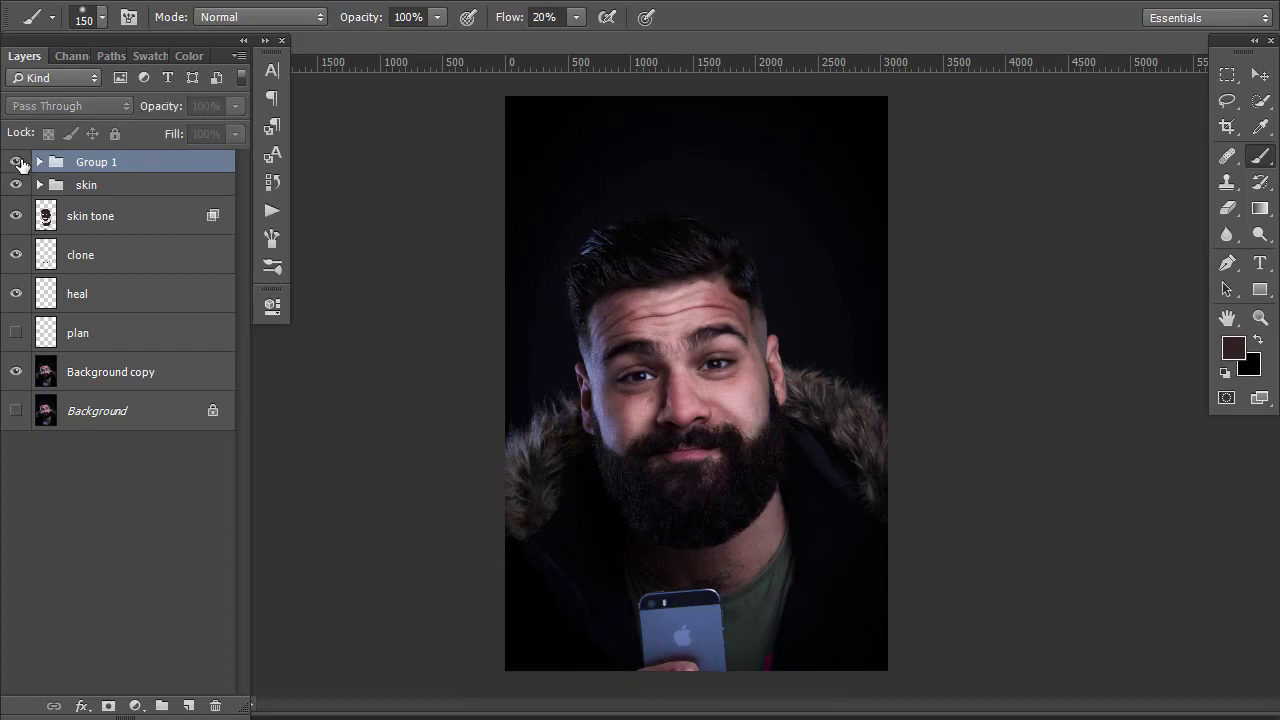
{"action": "double_click", "coordinate": [112, 160]}
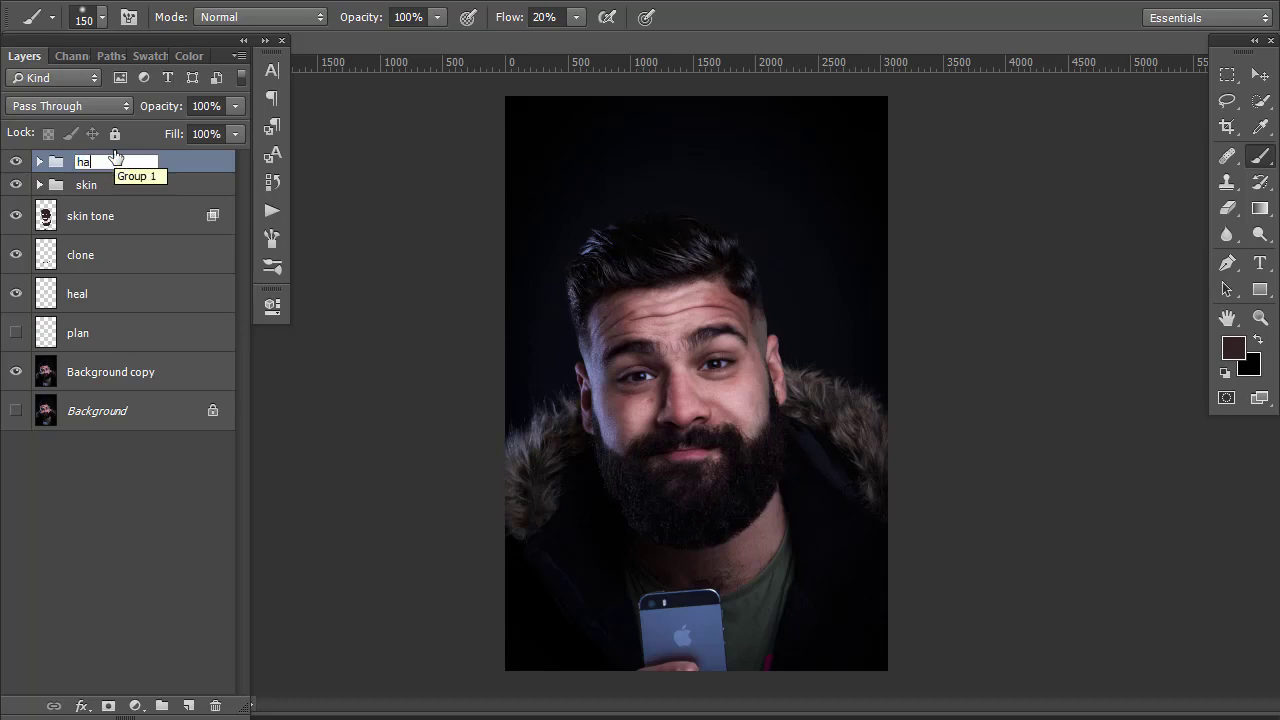
{"action": "type", "text": "hair"}
{"action": "key", "text": "Return"}
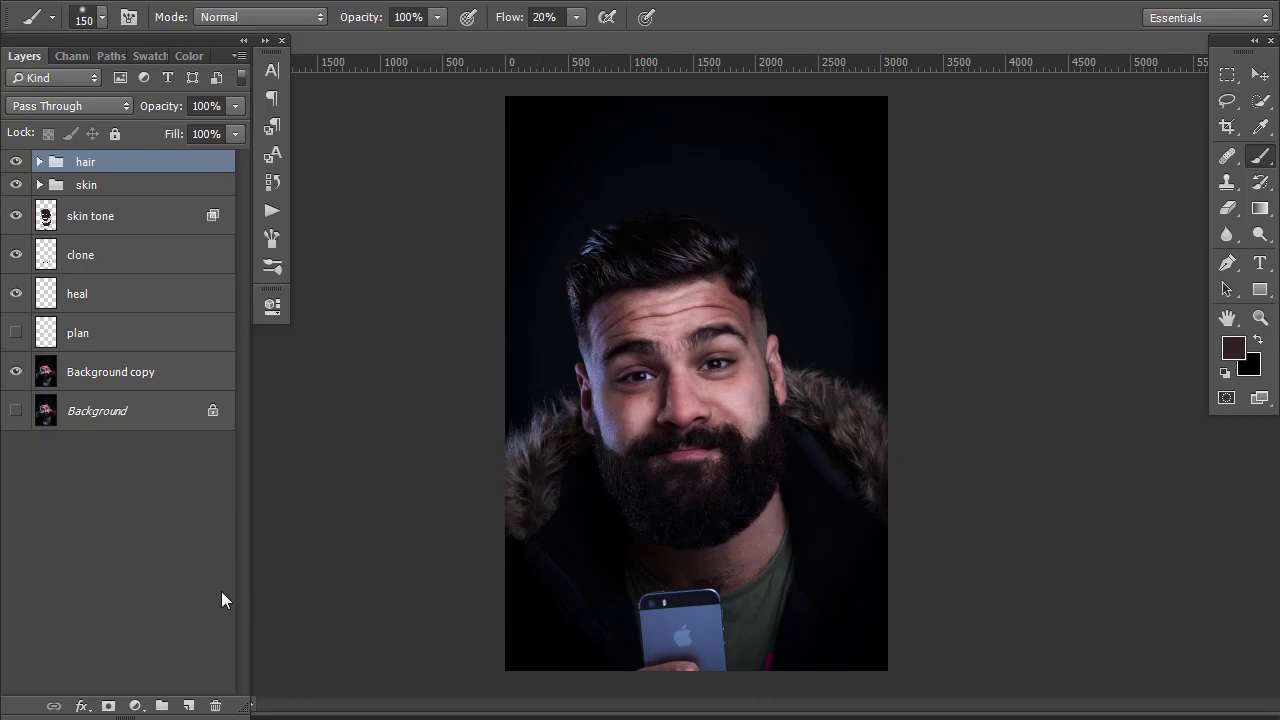
Add a brightening Curves layer above the hair group, raising input 102 to output 155, and invert its mask to black
{"action": "left_click", "coordinate": [135, 705]}
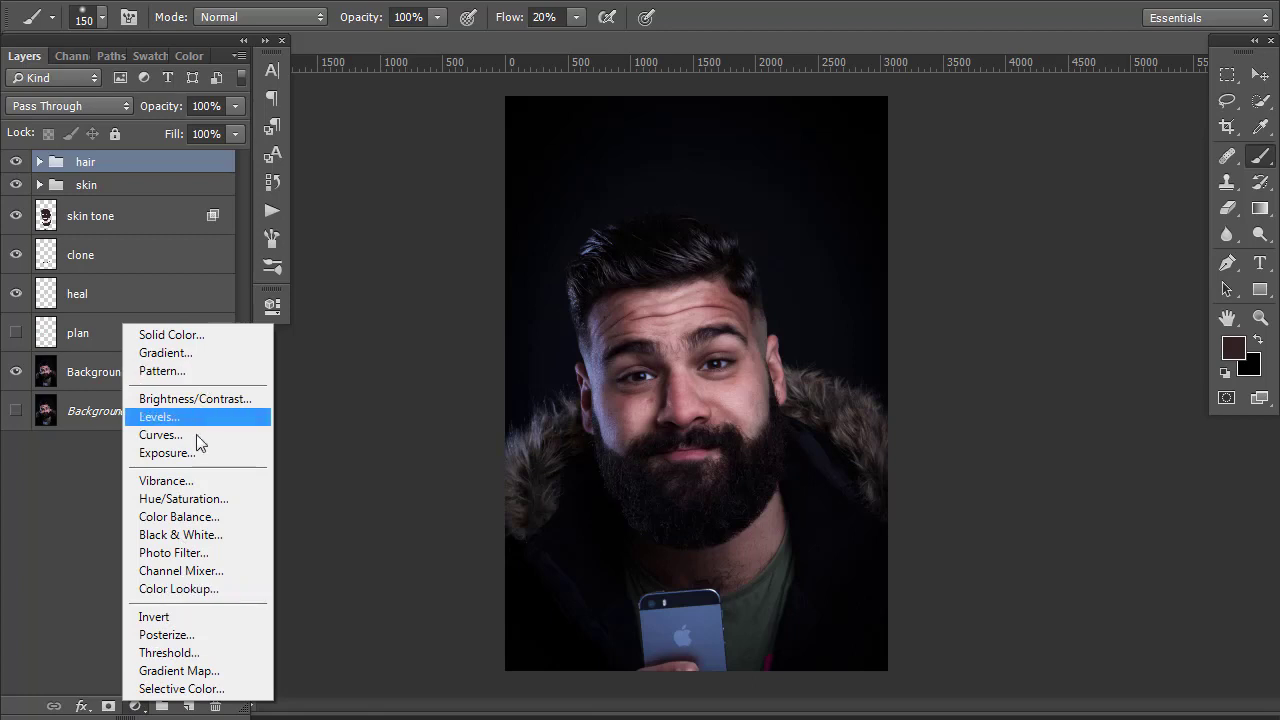
{"action": "left_click", "coordinate": [160, 434]}
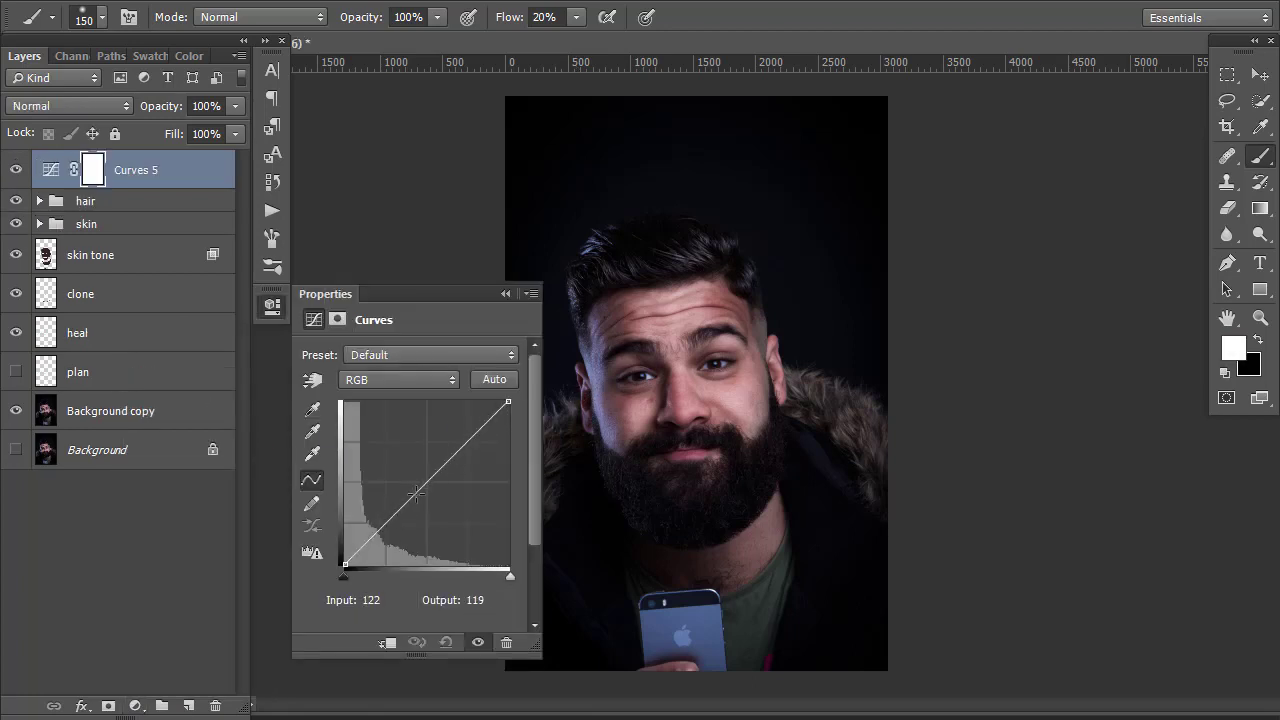
{"action": "left_click_drag", "start_coordinate": [425, 481], "coordinate": [416, 468]}
{"action": "mouse_move", "coordinate": [441, 316]}
{"action": "left_mouse_down"}
{"action": "mouse_move", "coordinate": [325, 351]}
{"action": "mouse_move", "coordinate": [302, 380]}
{"action": "left_mouse_up"}
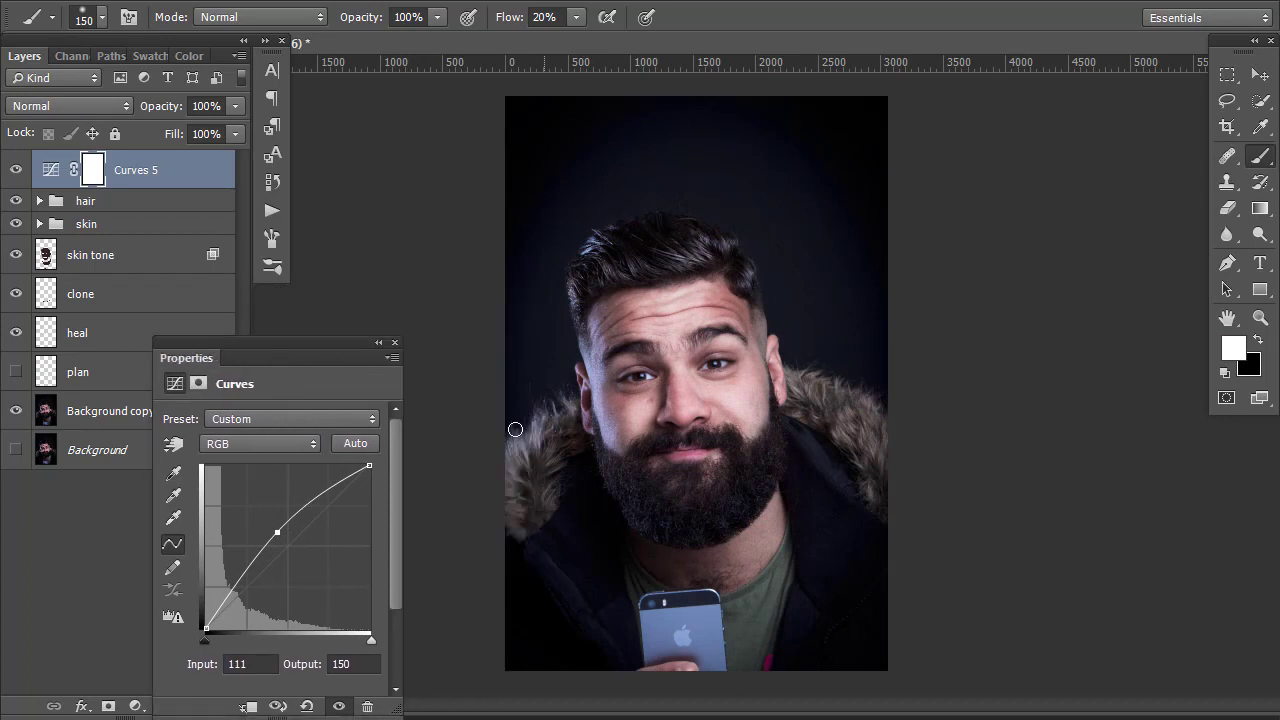
{"action": "left_click_drag", "start_coordinate": [277, 533], "coordinate": [271, 530]}
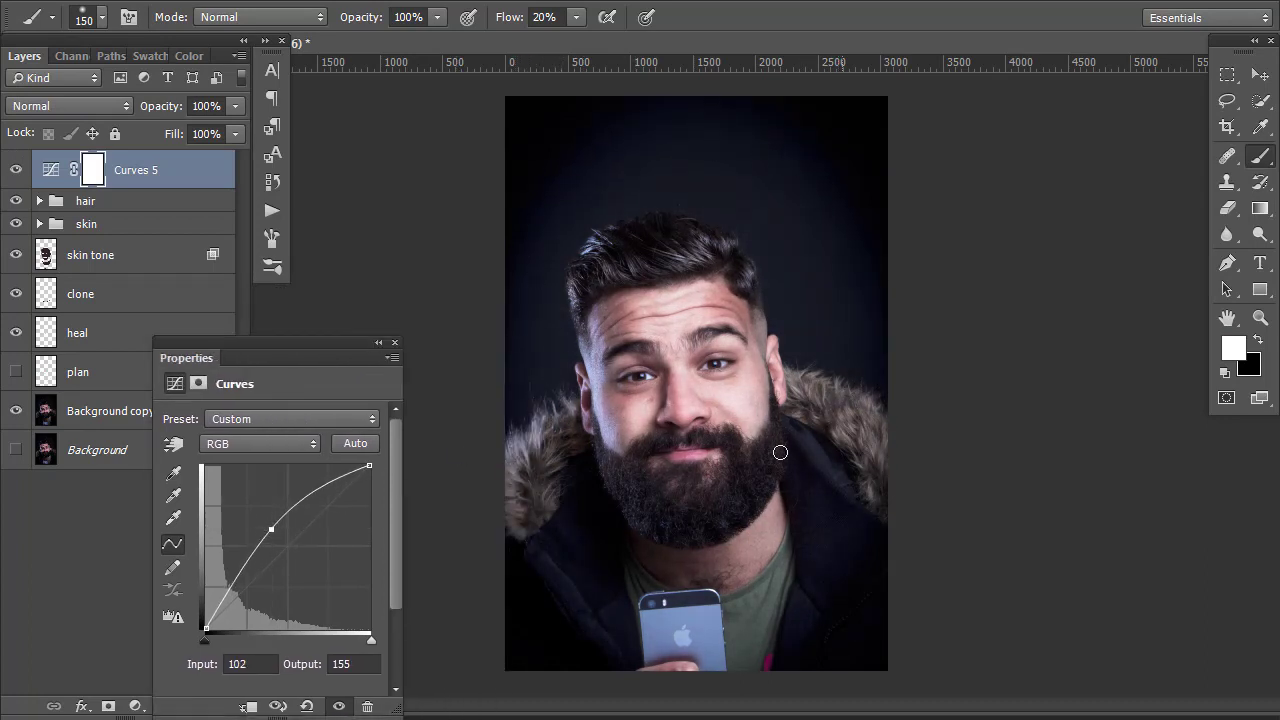
{"action": "left_click", "coordinate": [379, 342]}
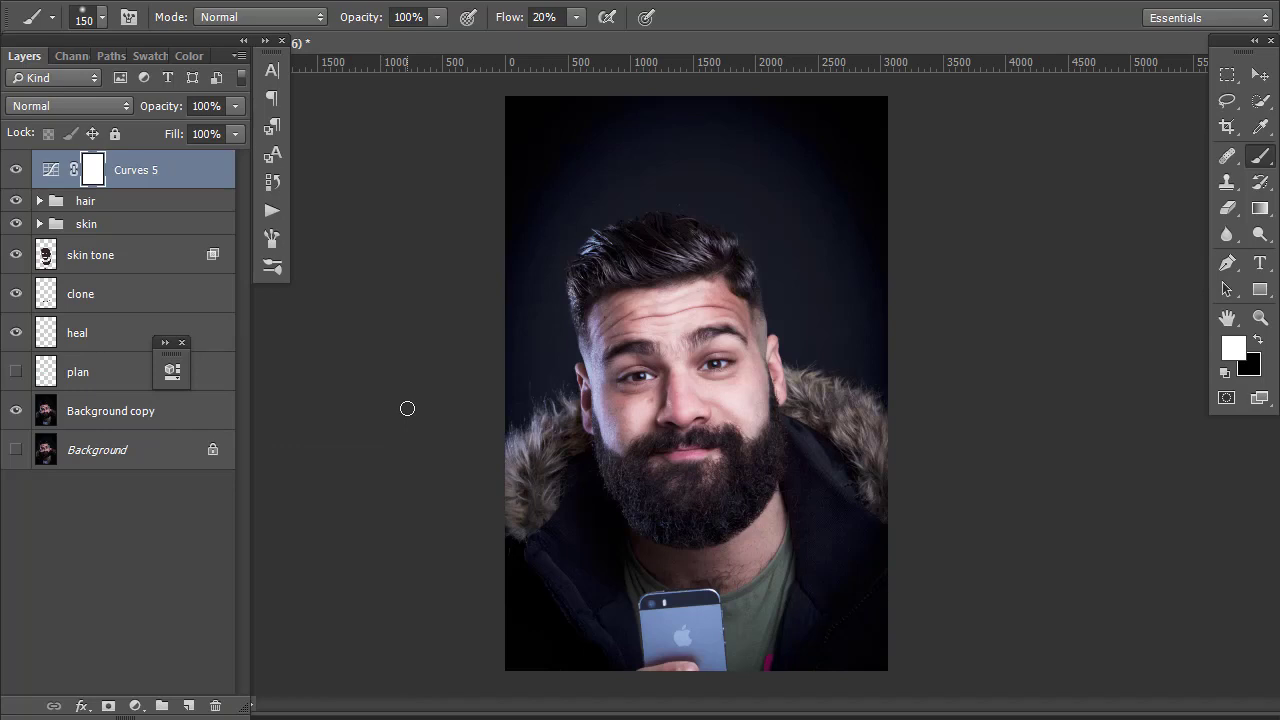
{"action": "key", "text": "ctrl+i"}
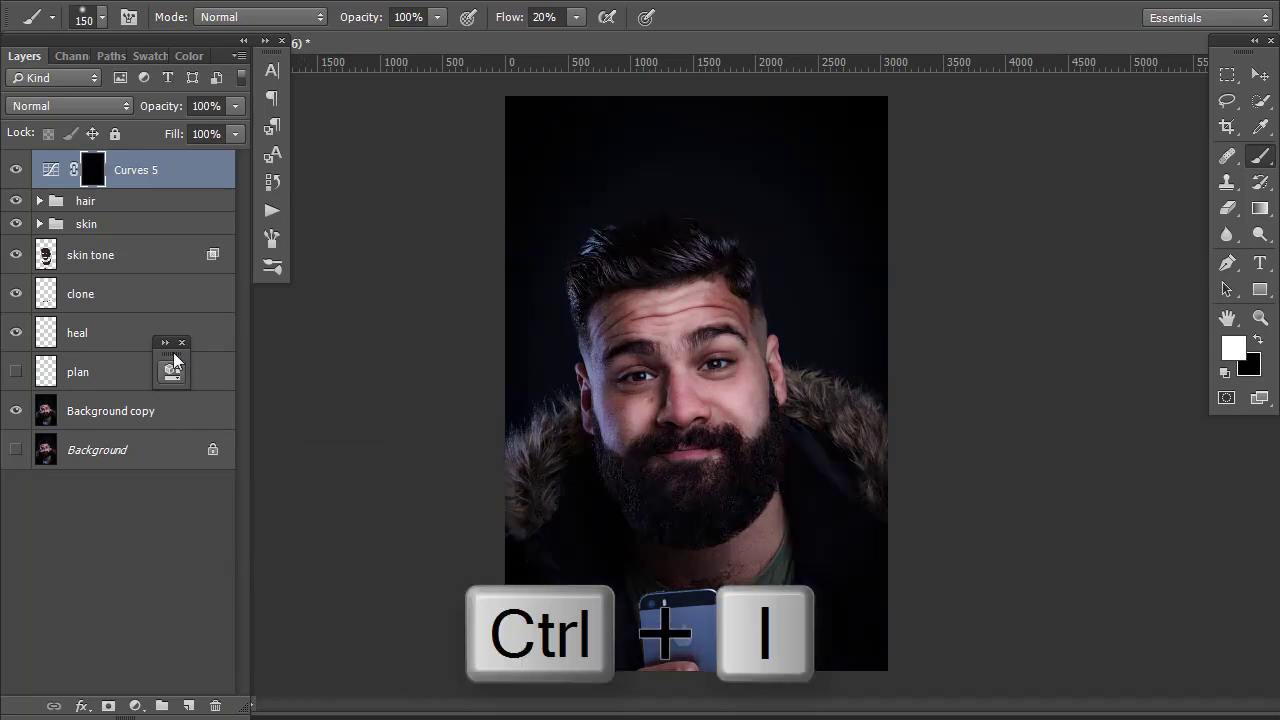
{"action": "left_click_drag", "start_coordinate": [175, 360], "coordinate": [279, 292]}
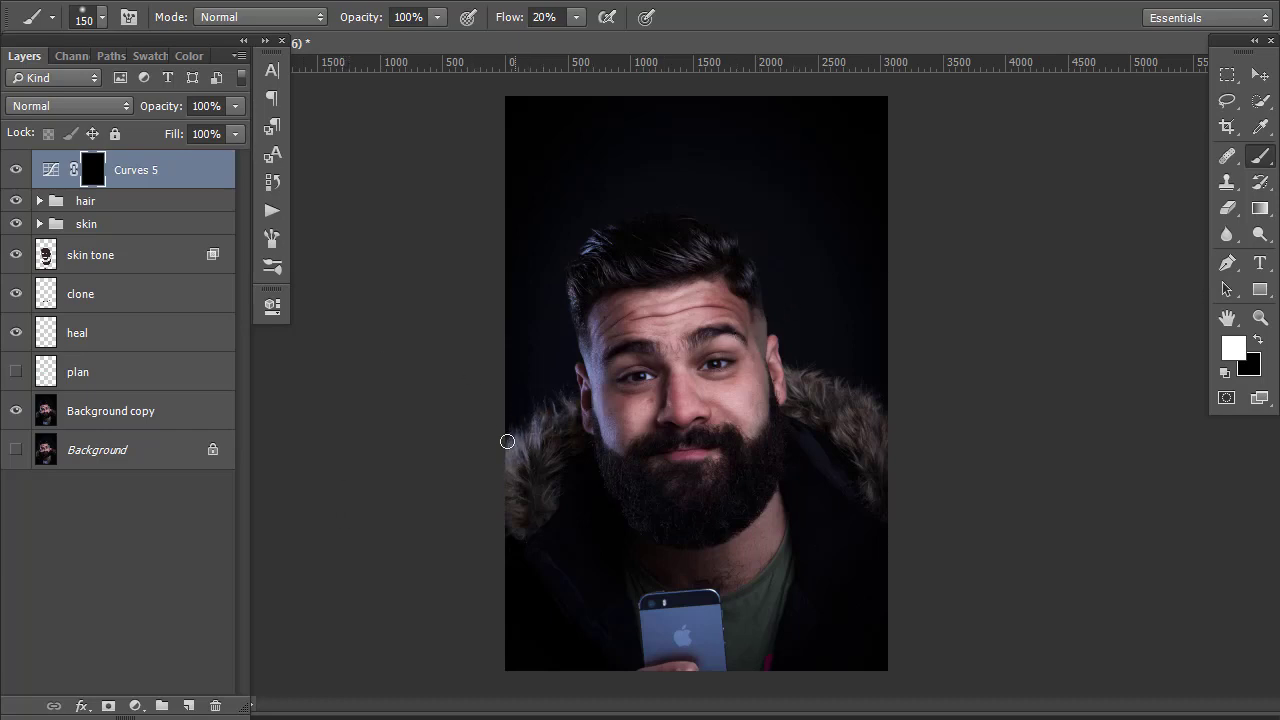
Paint white on the Curves 5 mask over the fur collar on both sides of the face at 20% flow
{"action": "left_click_drag", "start_coordinate": [567, 411], "coordinate": [526, 427]}
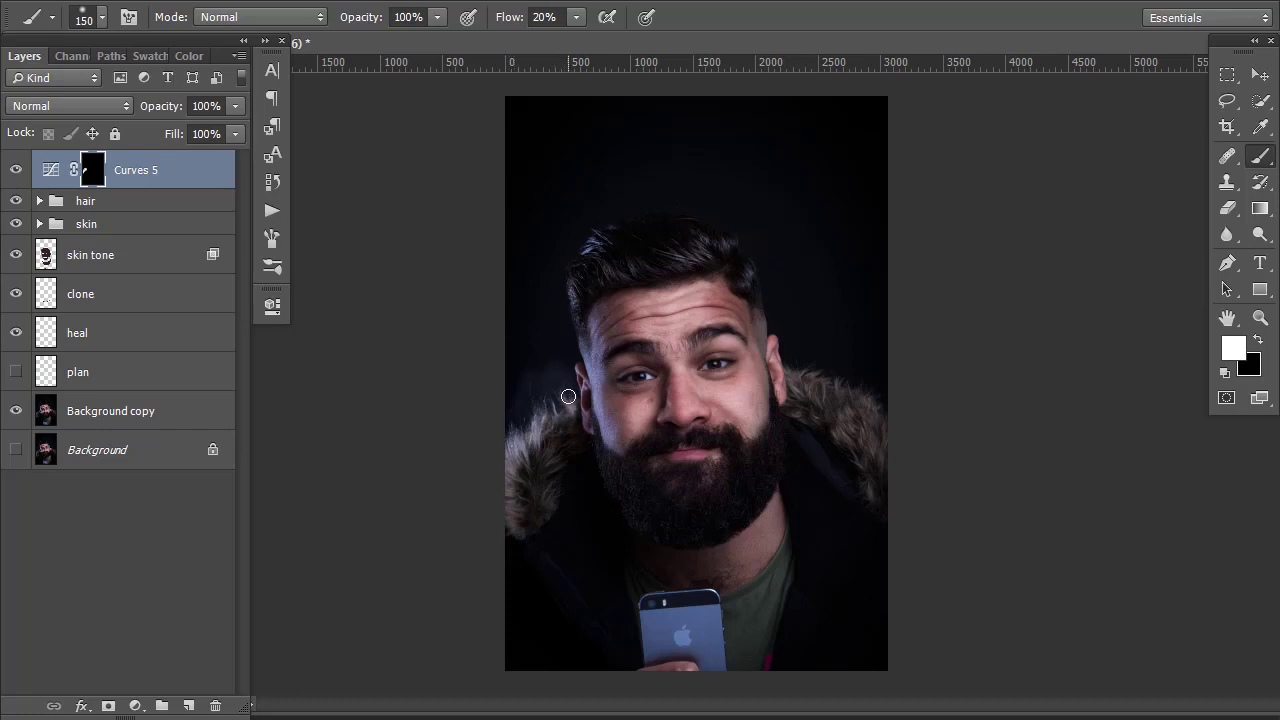
{"action": "mouse_move", "coordinate": [520, 478]}
{"action": "left_mouse_down"}
{"action": "mouse_move", "coordinate": [556, 427]}
{"action": "mouse_move", "coordinate": [574, 426]}
{"action": "left_mouse_up"}
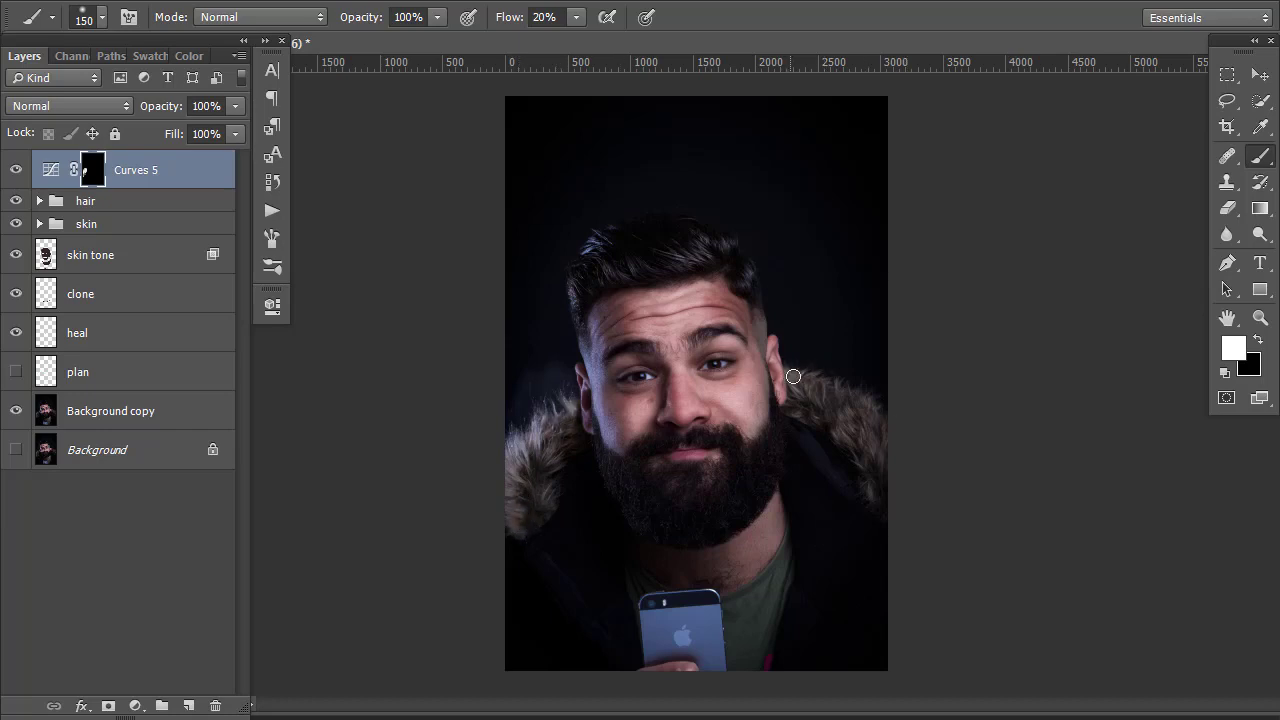
{"action": "mouse_move", "coordinate": [793, 376]}
{"action": "left_mouse_down"}
{"action": "mouse_move", "coordinate": [826, 388]}
{"action": "mouse_move", "coordinate": [796, 363]}
{"action": "mouse_move", "coordinate": [883, 431]}
{"action": "mouse_move", "coordinate": [822, 391]}
{"action": "mouse_move", "coordinate": [887, 458]}
{"action": "mouse_move", "coordinate": [862, 403]}
{"action": "mouse_move", "coordinate": [810, 378]}
{"action": "mouse_move", "coordinate": [799, 386]}
{"action": "mouse_move", "coordinate": [850, 388]}
{"action": "mouse_move", "coordinate": [805, 387]}
{"action": "mouse_move", "coordinate": [851, 451]}
{"action": "left_mouse_up"}
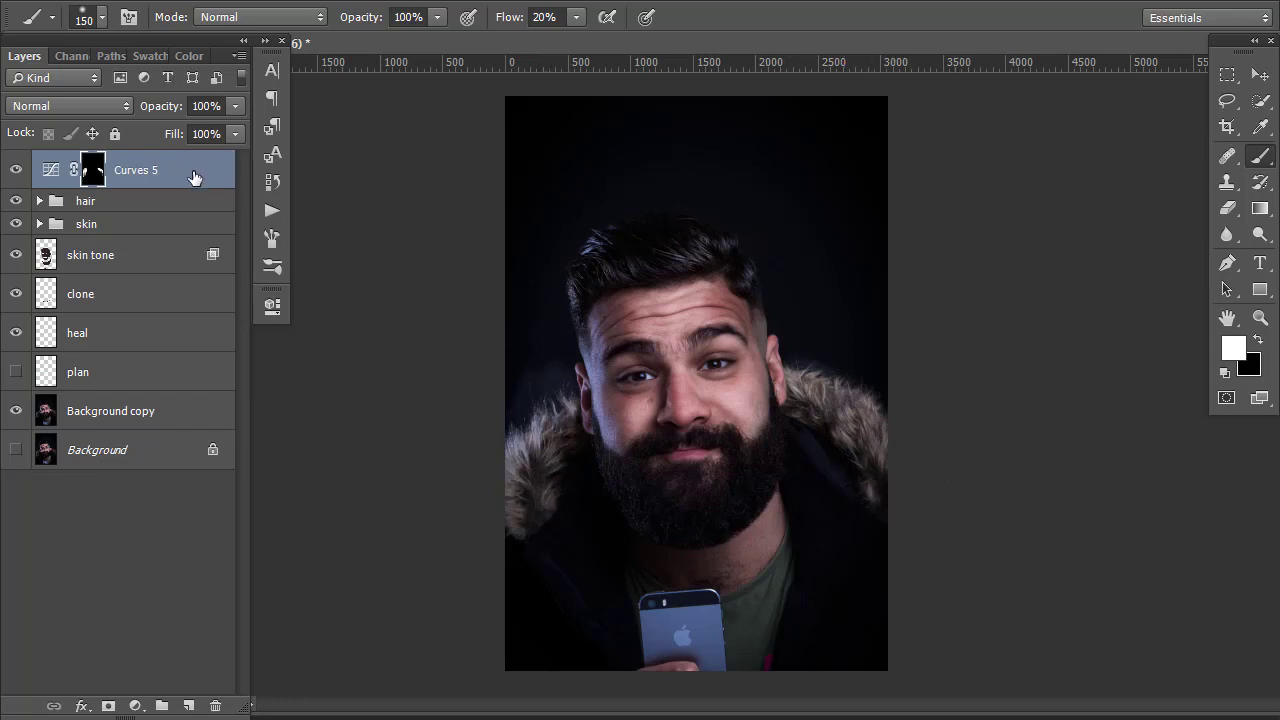
Open the blending options of the Curves 5 layer and split the Underlying Layer's black Blend If slider to 7 / 37
{"action": "key", "text": "ctrl+2"}
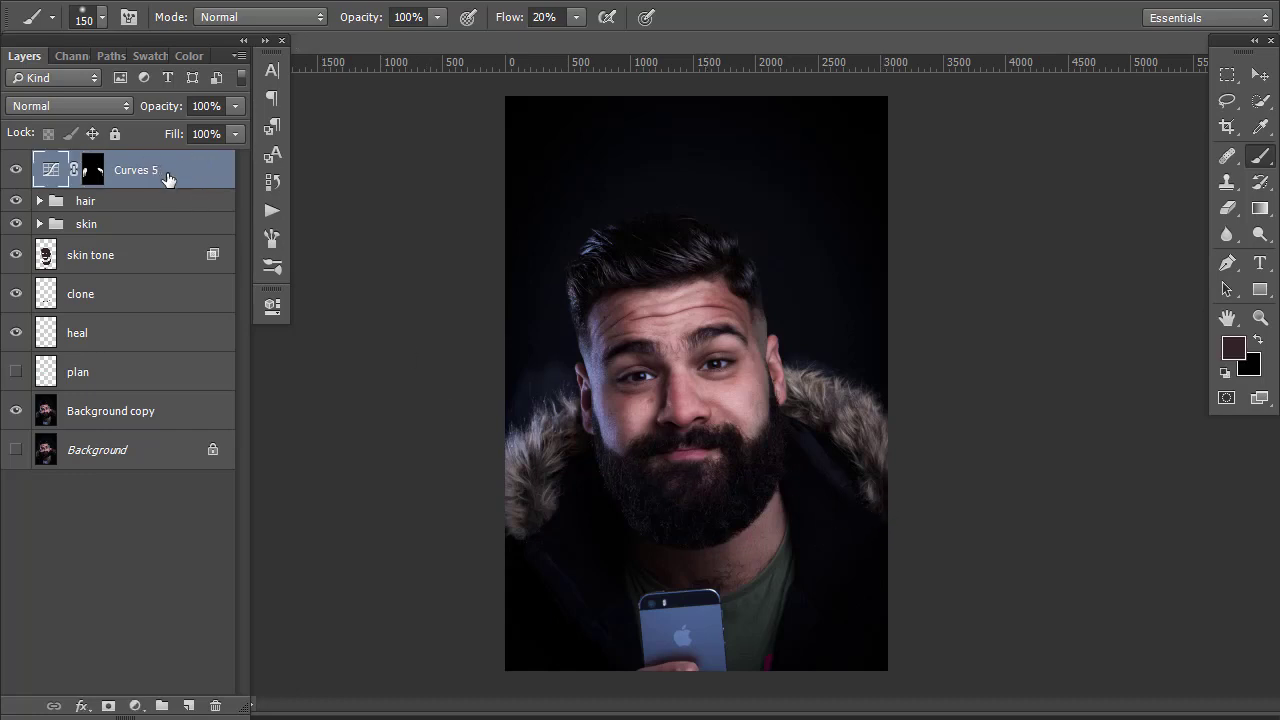
{"action": "double_click", "coordinate": [202, 180]}
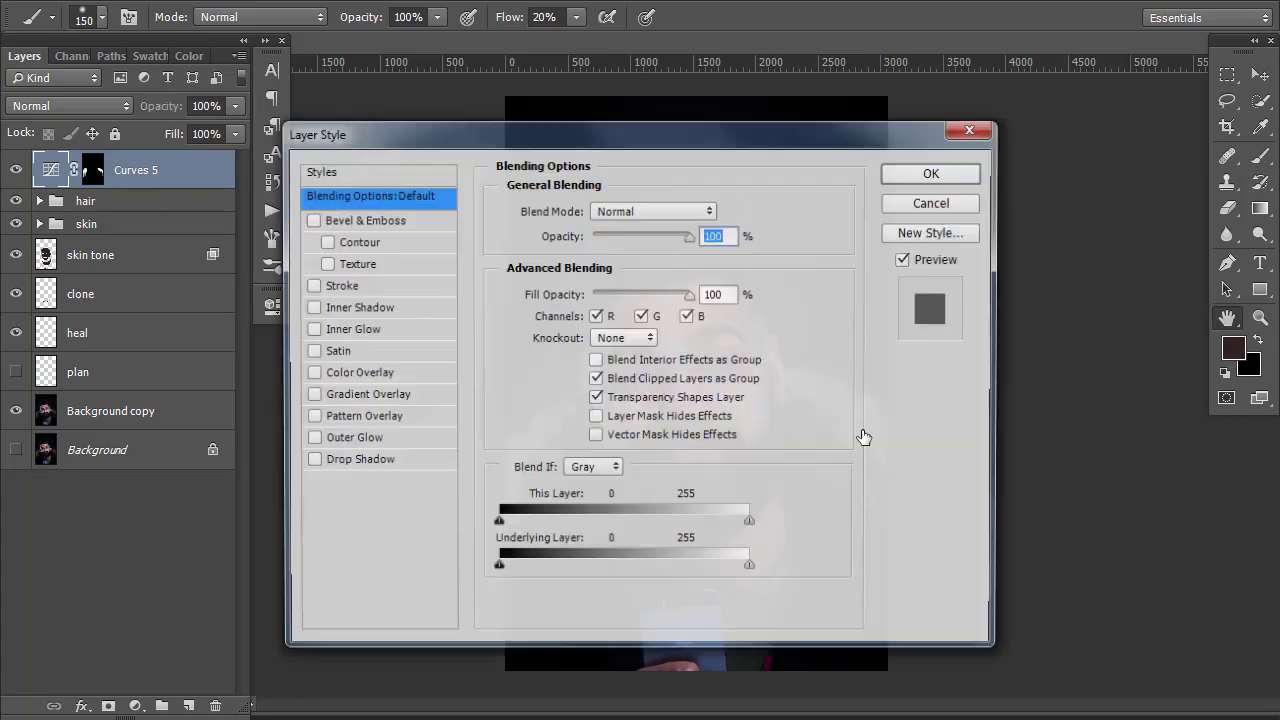
{"action": "left_click_drag", "start_coordinate": [731, 136], "coordinate": [252, 74]}
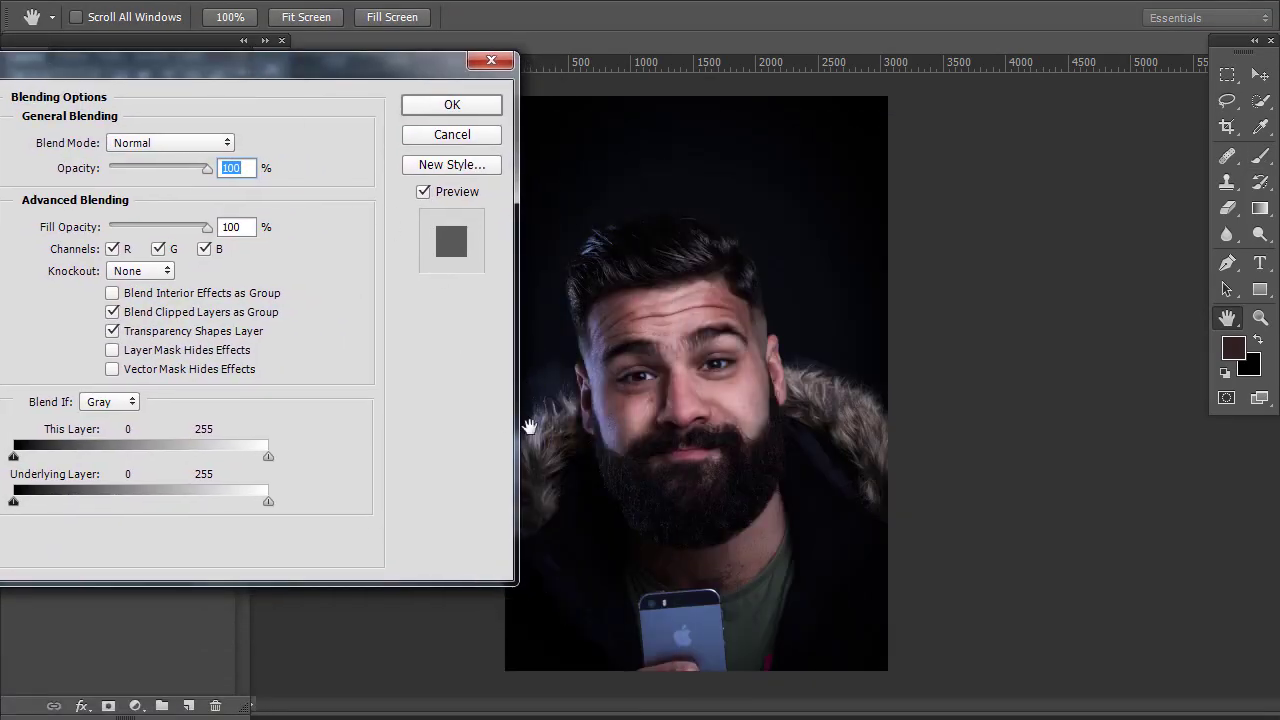
{"action": "key", "text": "alt"}
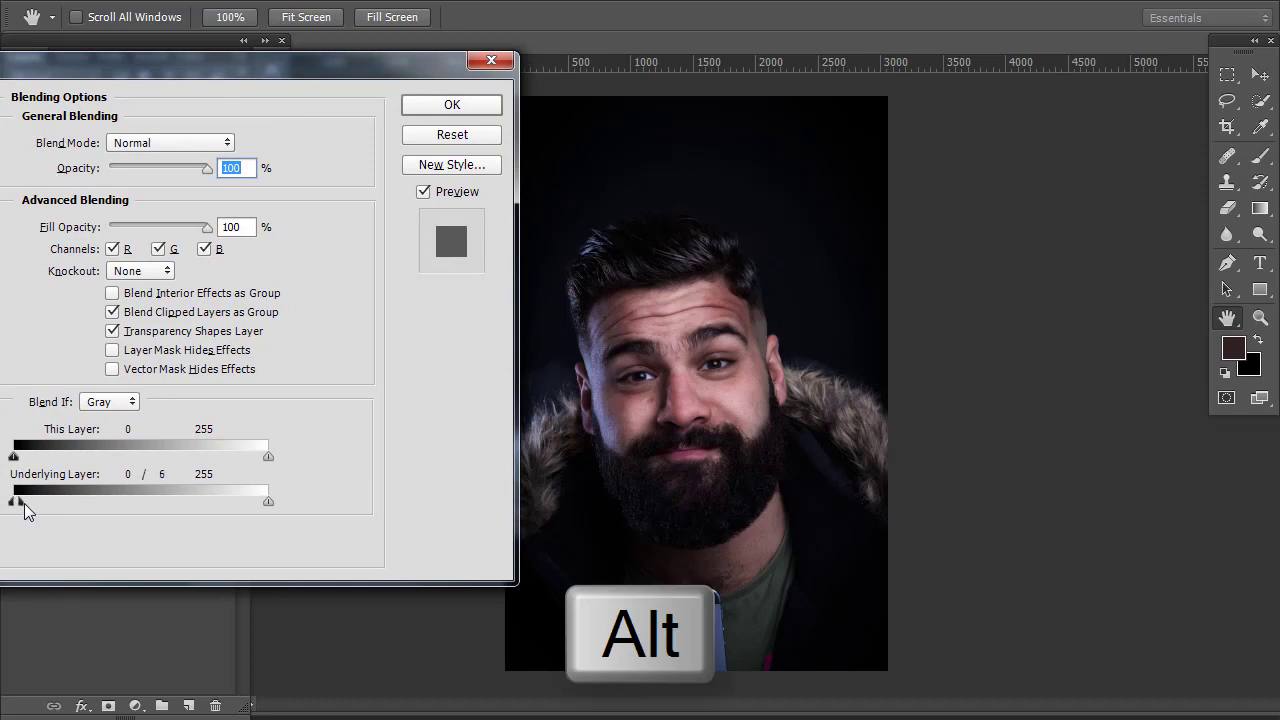
{"action": "mouse_move", "coordinate": [35, 507]}
{"action": "left_mouse_down"}
{"action": "mouse_move", "coordinate": [78, 503]}
{"action": "mouse_move", "coordinate": [19, 502]}
{"action": "mouse_move", "coordinate": [72, 502]}
{"action": "mouse_move", "coordinate": [57, 502]}
{"action": "left_mouse_up"}
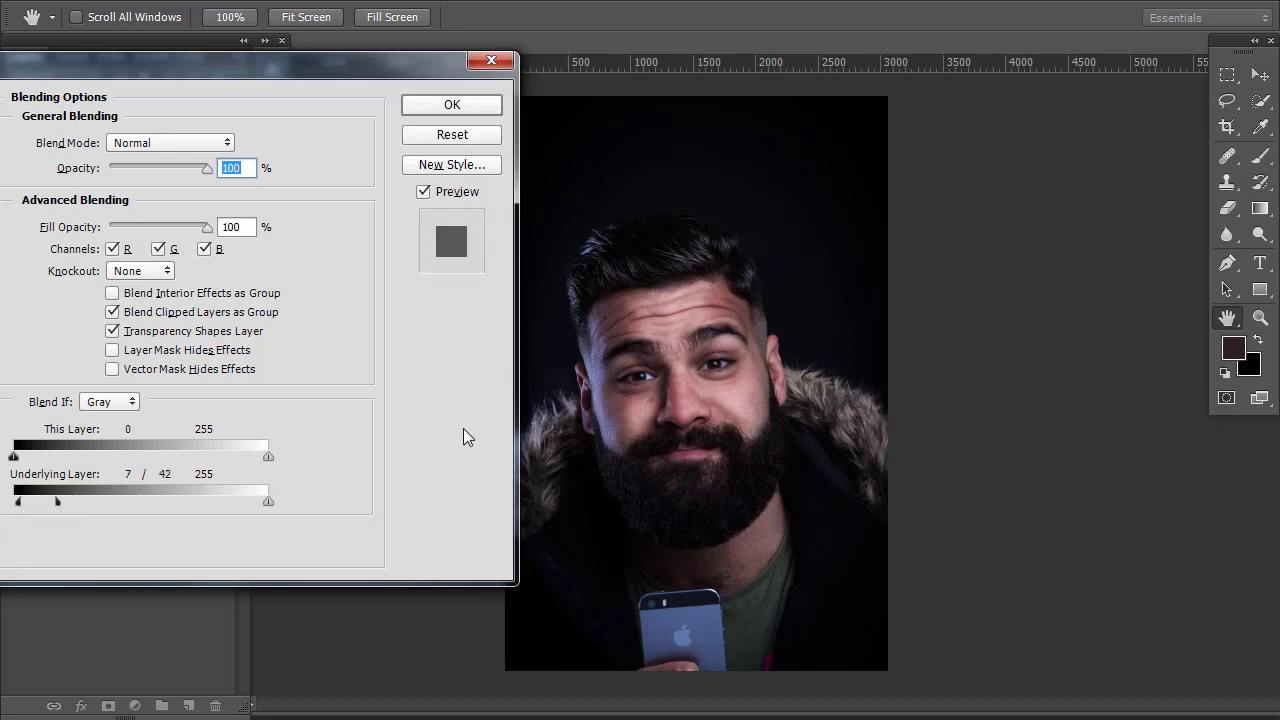
{"action": "mouse_move", "coordinate": [410, 67]}
{"action": "left_mouse_down"}
{"action": "mouse_move", "coordinate": [345, 102]}
{"action": "mouse_move", "coordinate": [350, 68]}
{"action": "mouse_move", "coordinate": [405, 57]}
{"action": "left_mouse_up"}
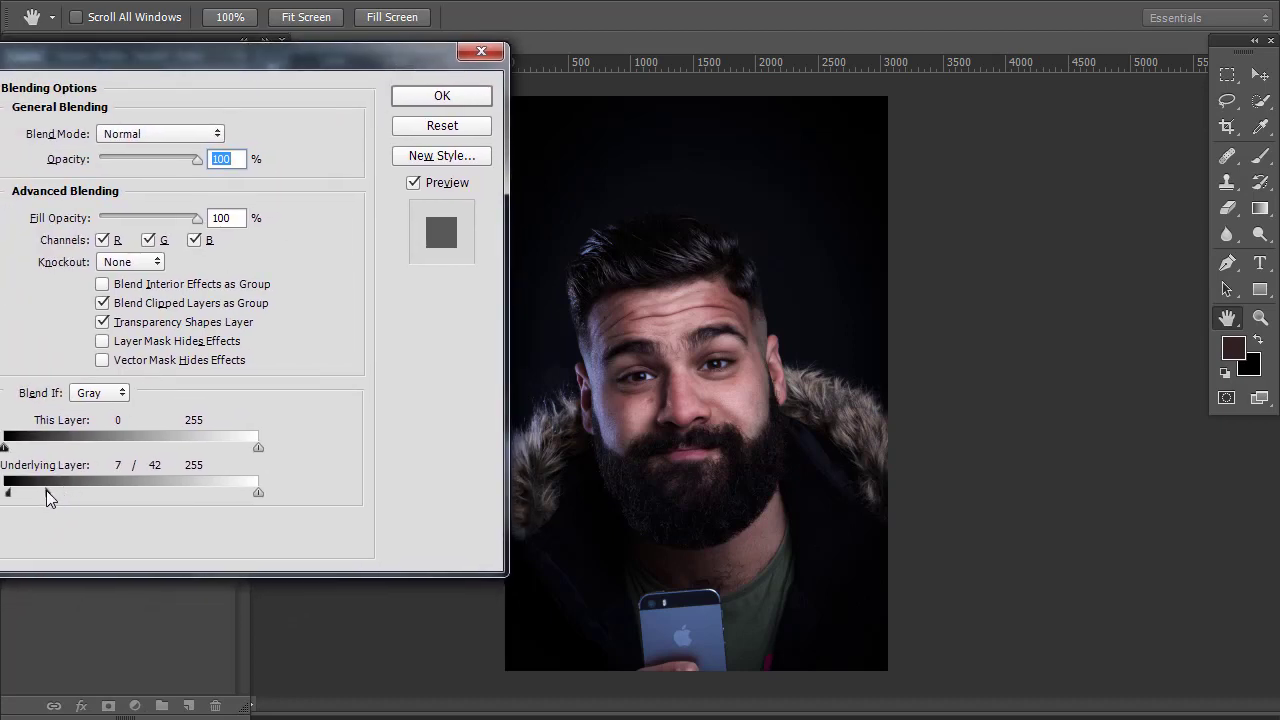
{"action": "left_click_drag", "start_coordinate": [46, 491], "coordinate": [41, 491]}
Try Soft Light on the Curves 5 layer, then apply Screen with the Underlying Layer's black slider split to 15 / 48
{"action": "left_click", "coordinate": [218, 134]}
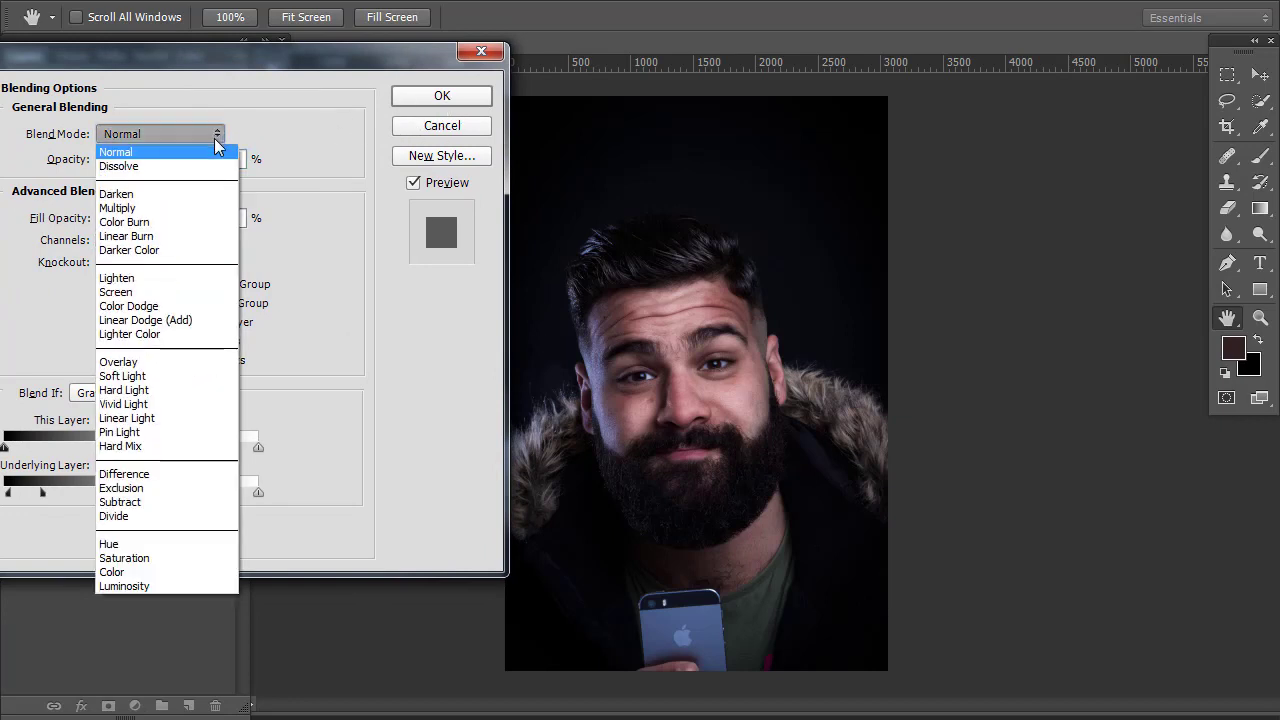
{"action": "left_click", "coordinate": [207, 374]}
{"action": "left_click", "coordinate": [218, 134]}
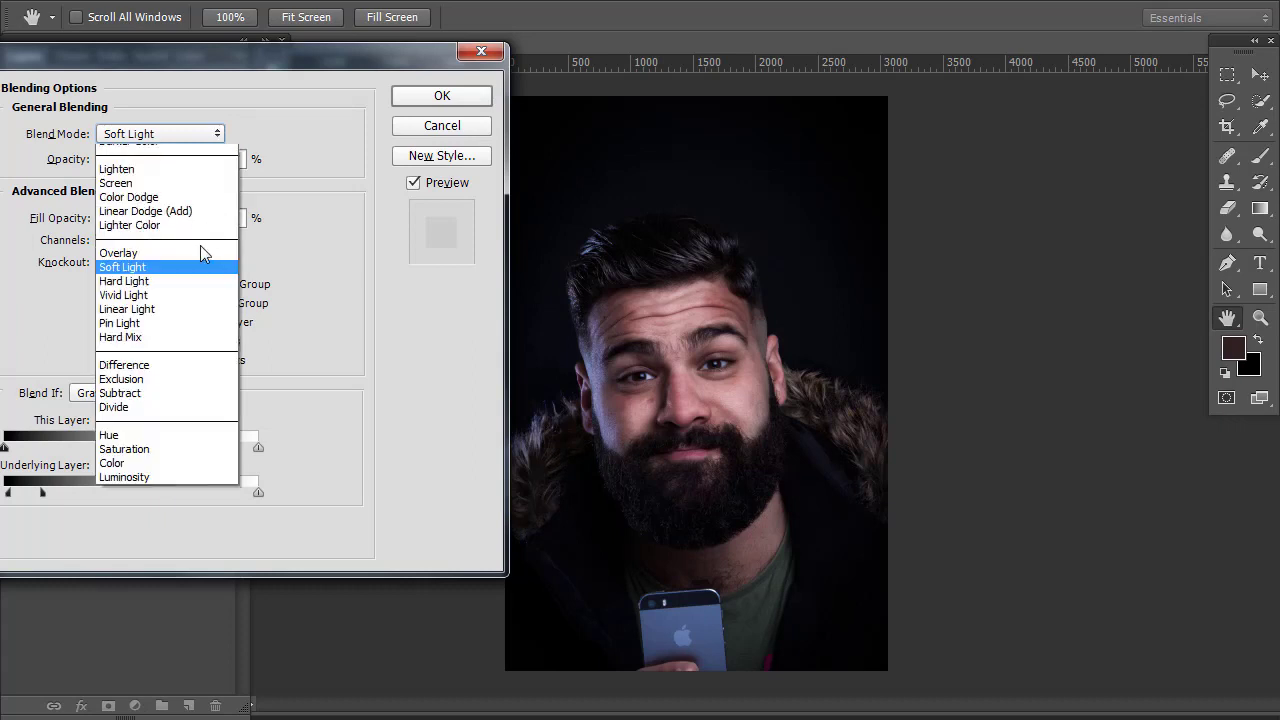
{"action": "left_click", "coordinate": [194, 293]}
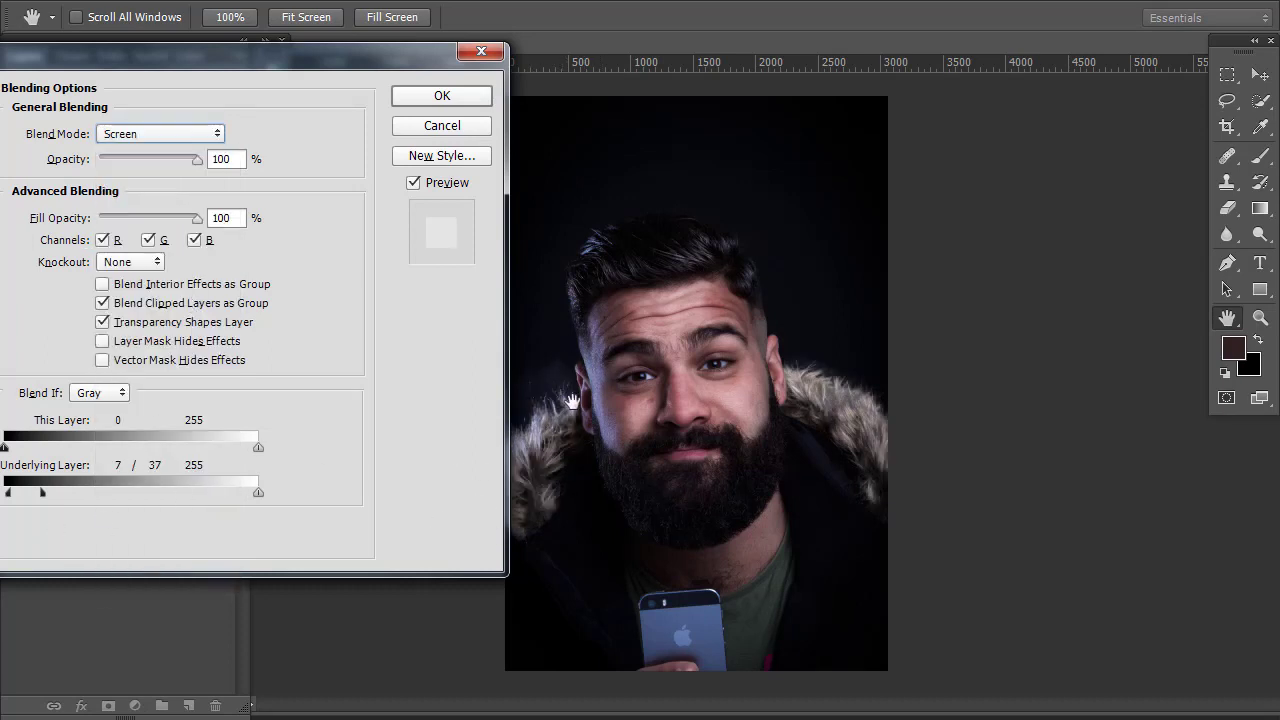
{"action": "left_click_drag", "start_coordinate": [43, 489], "coordinate": [16, 492]}
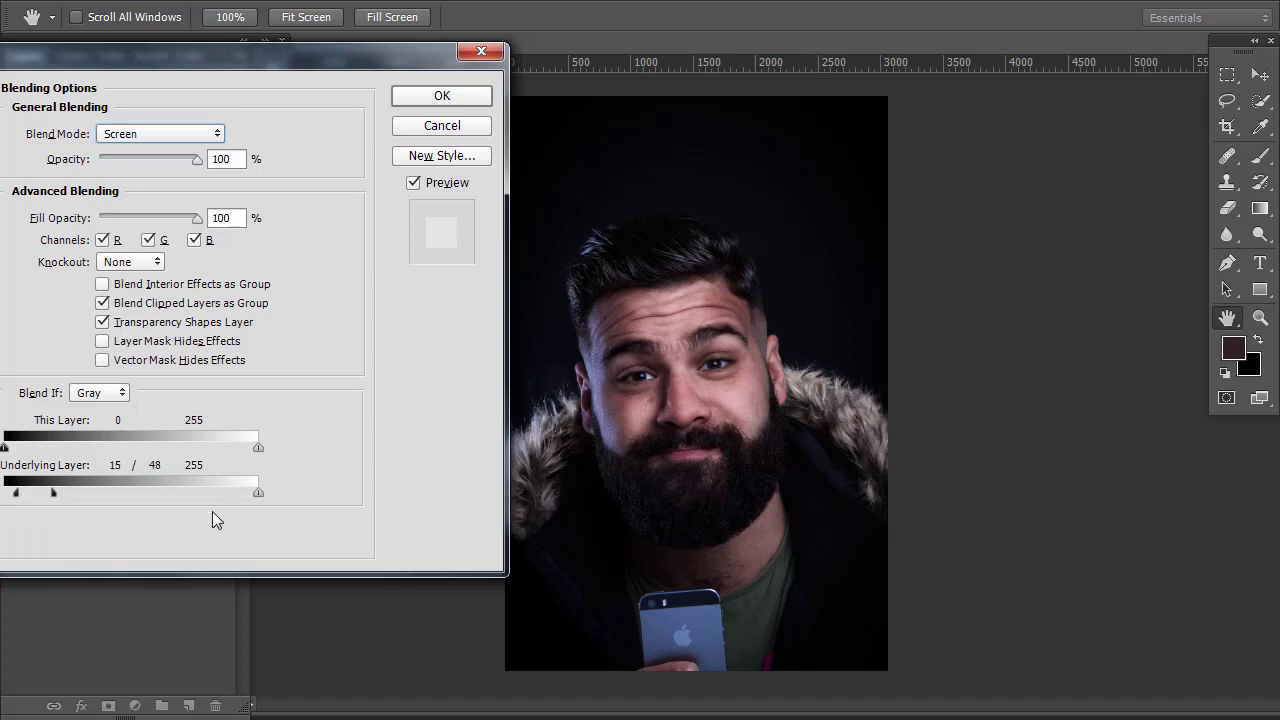
{"action": "left_click", "coordinate": [466, 96]}
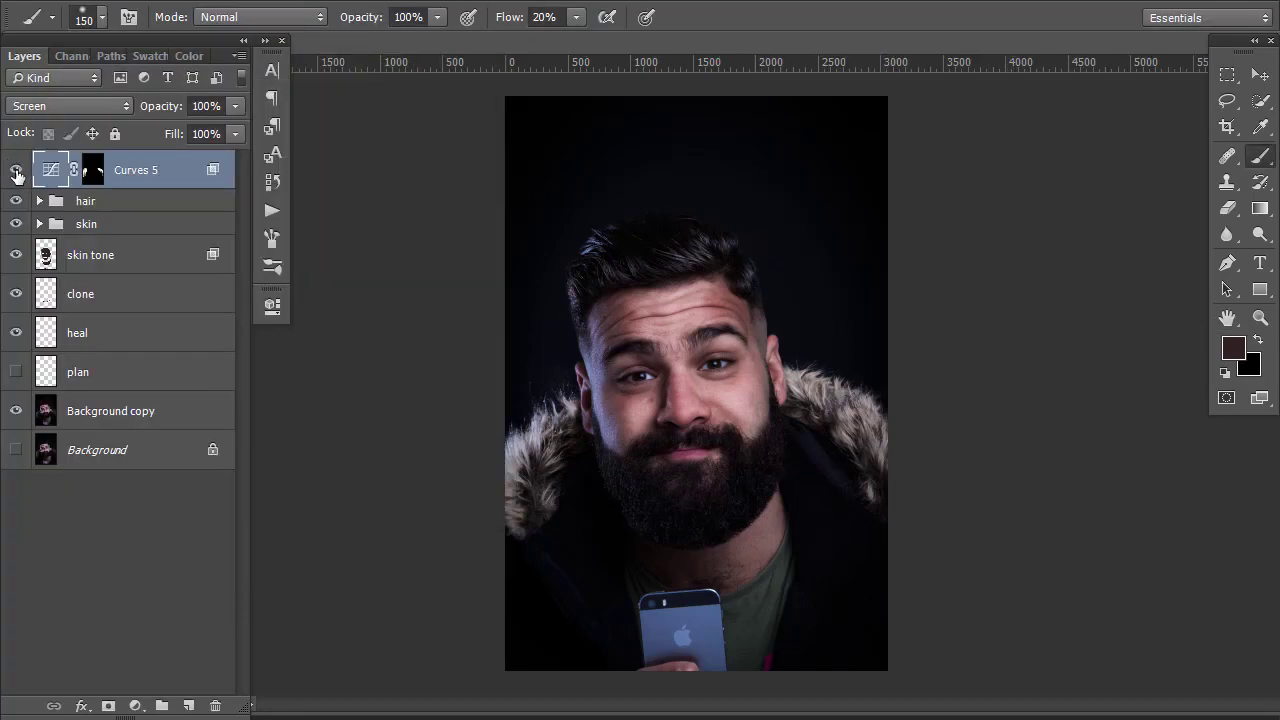
{"action": "left_click", "coordinate": [16, 173]}
{"action": "left_click", "coordinate": [14, 174]}
Add a darkening Curves layer above Curves 5, lowering input 135 to output 117, and invert its mask to black
{"action": "left_click", "coordinate": [135, 706]}
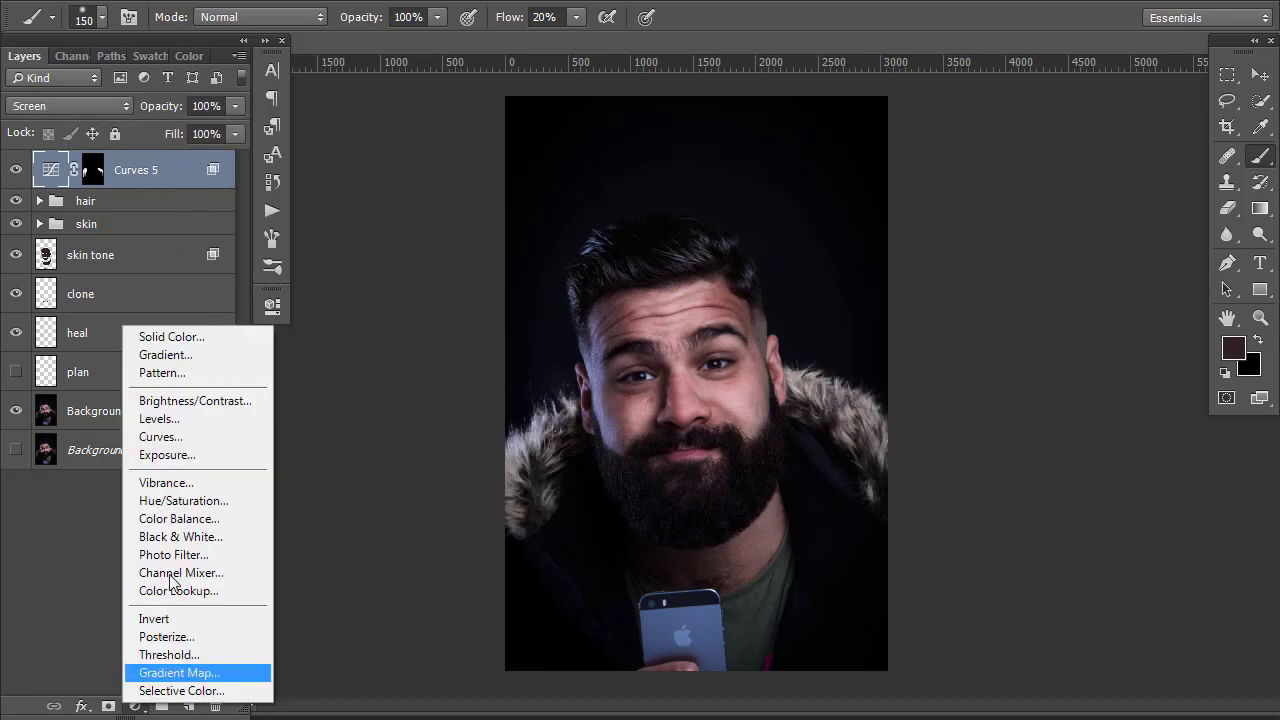
{"action": "left_click", "coordinate": [195, 438]}
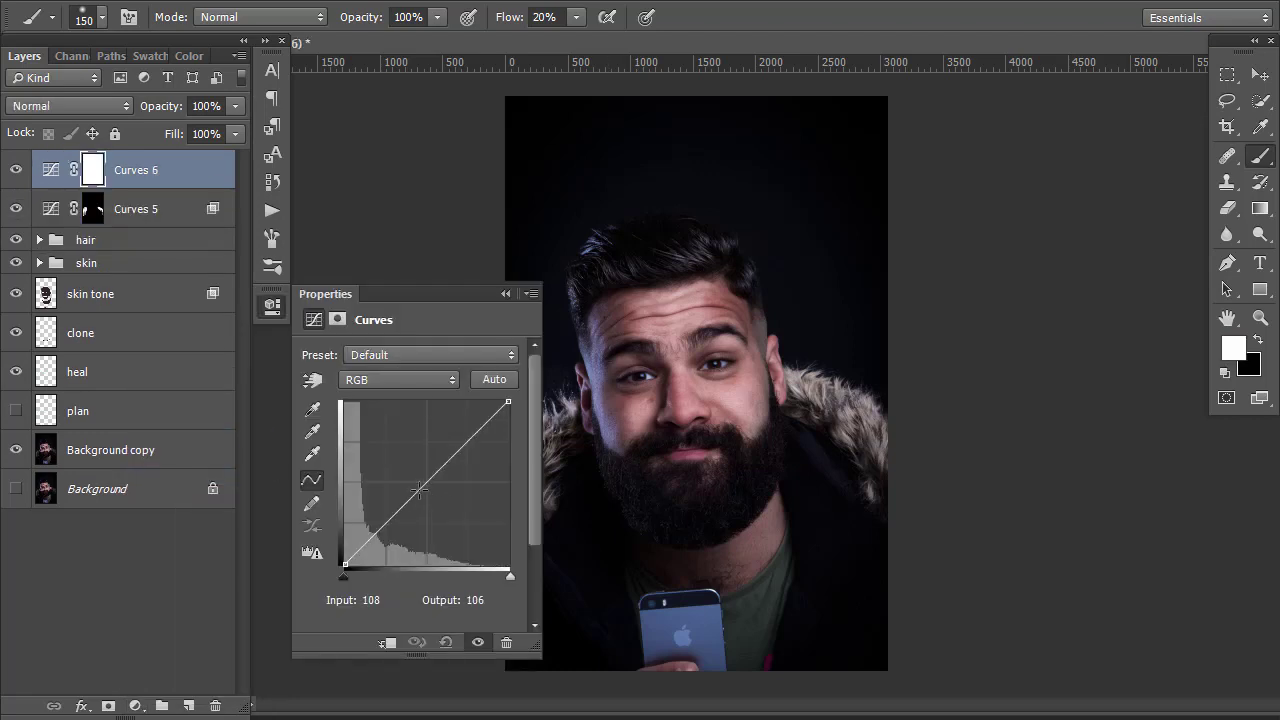
{"action": "left_click_drag", "start_coordinate": [427, 482], "coordinate": [426, 490]}
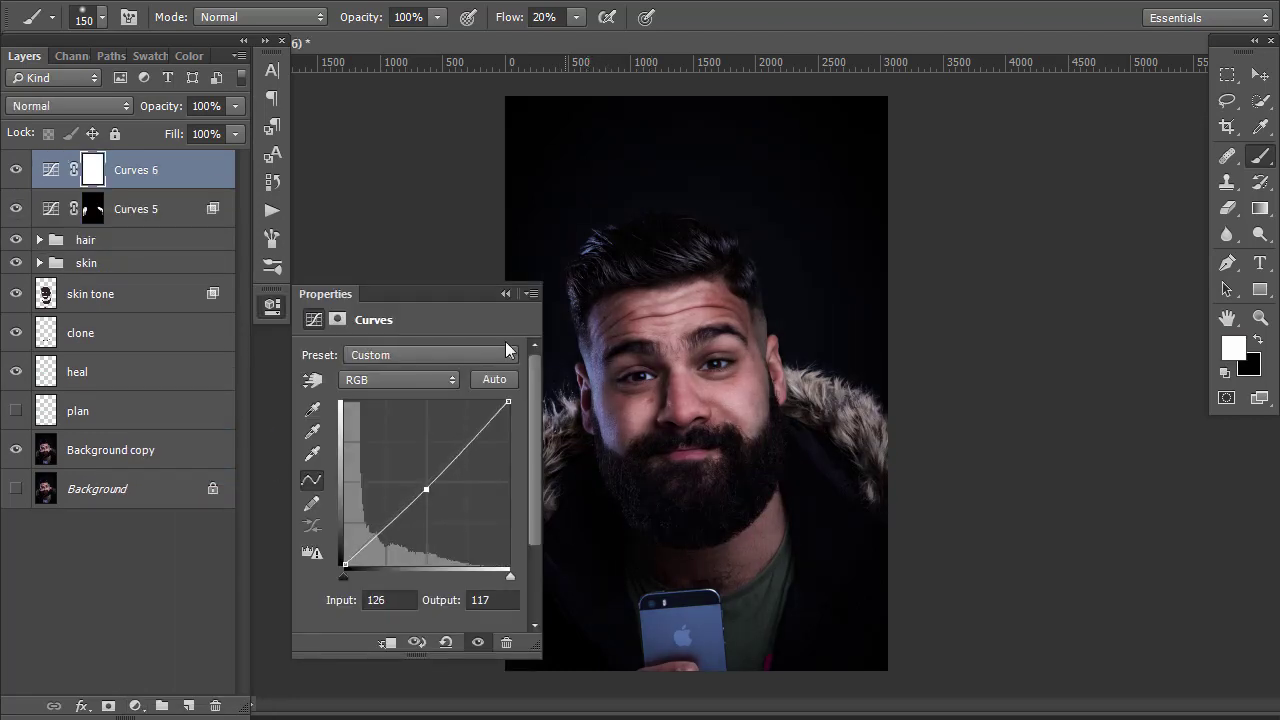
{"action": "left_click_drag", "start_coordinate": [476, 295], "coordinate": [326, 326]}
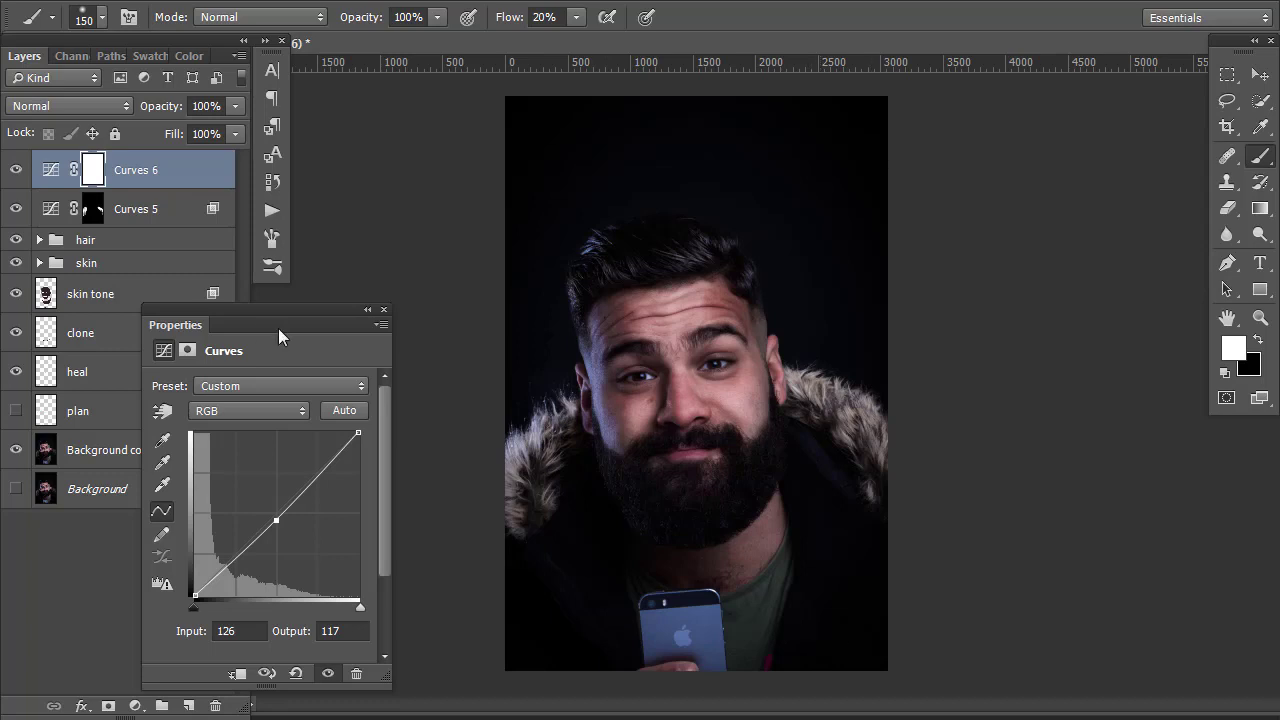
{"action": "left_click_drag", "start_coordinate": [301, 311], "coordinate": [357, 224]}
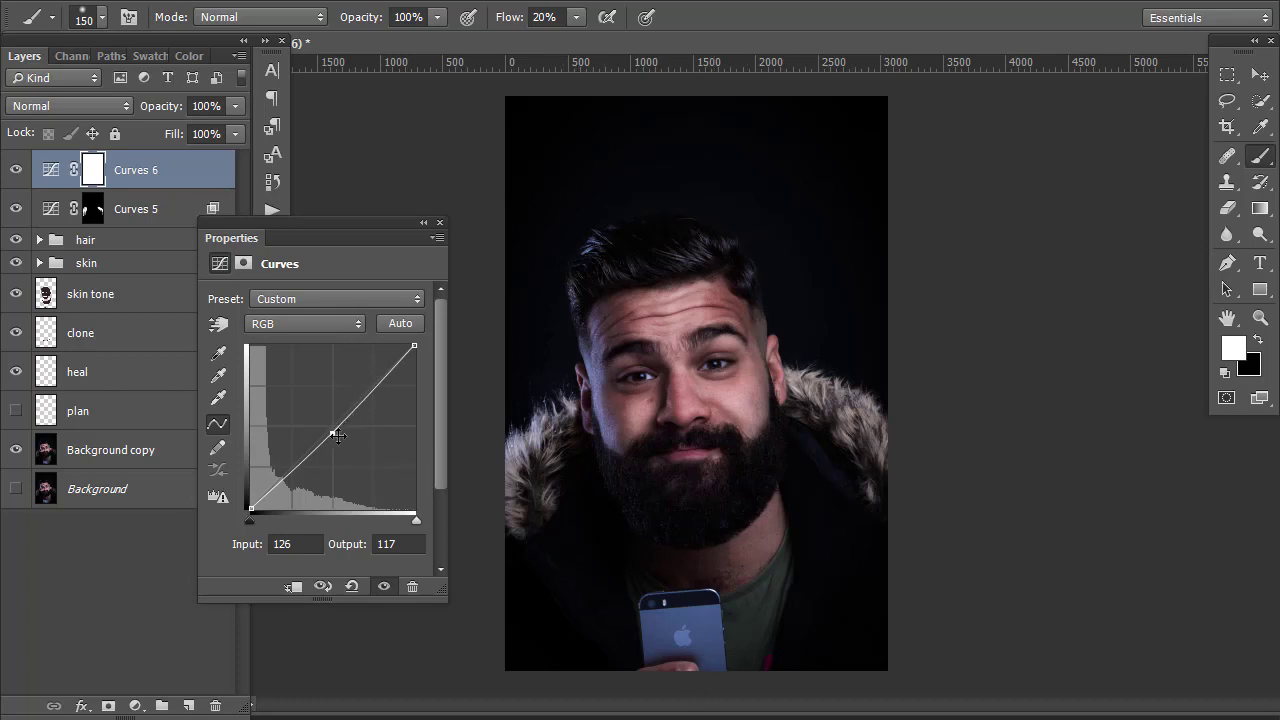
{"action": "left_click_drag", "start_coordinate": [338, 435], "coordinate": [343, 426]}
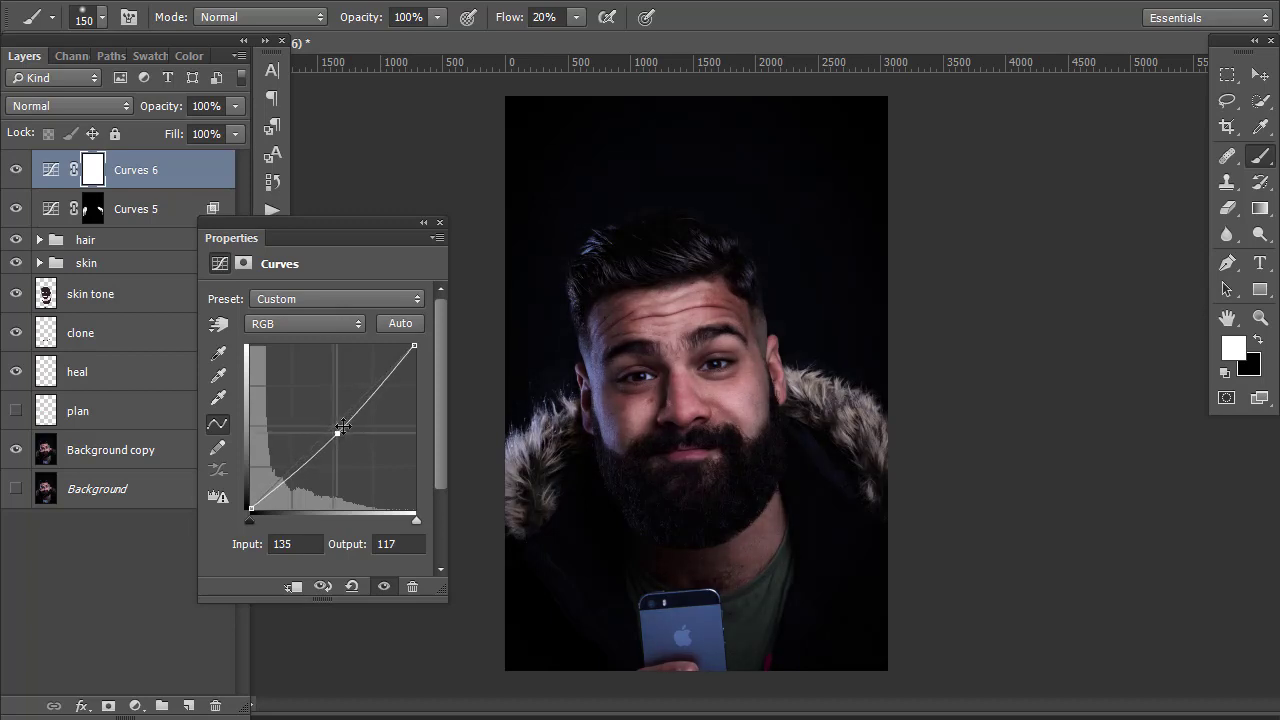
{"action": "left_click", "coordinate": [424, 222]}
{"action": "key", "text": "ctrl+i"}
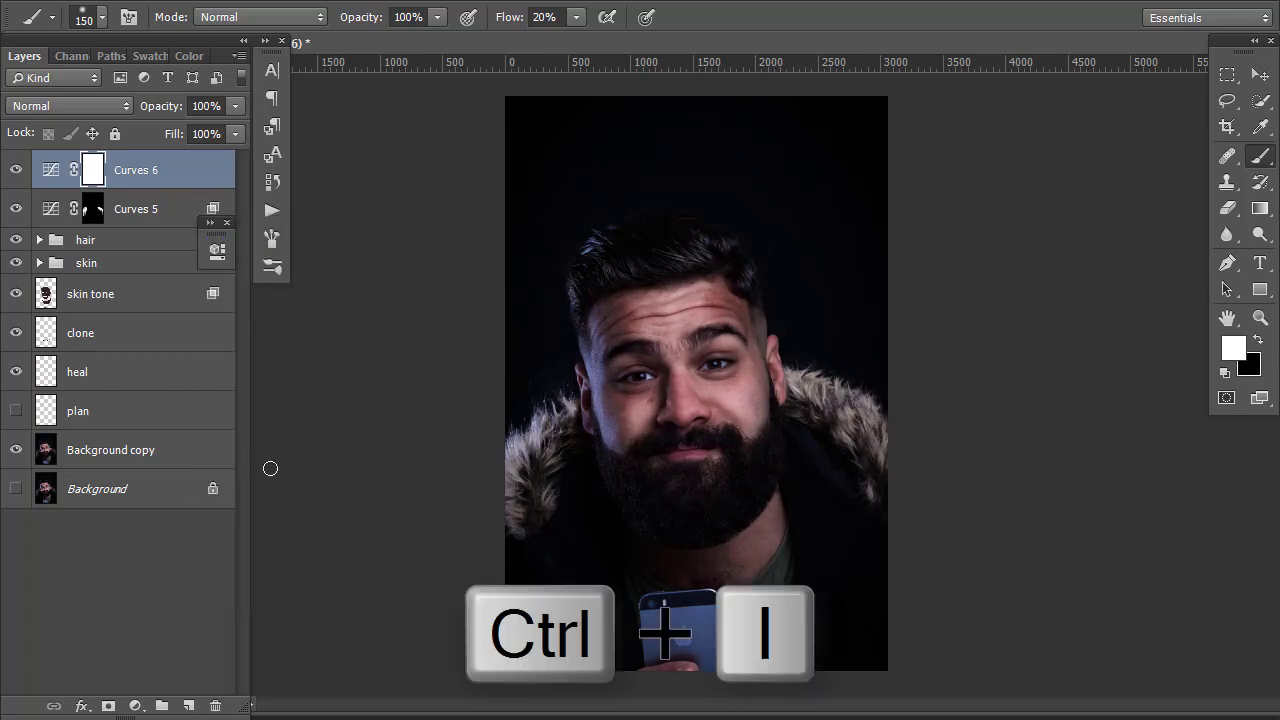
{"action": "key", "text": "ctrl+i"}
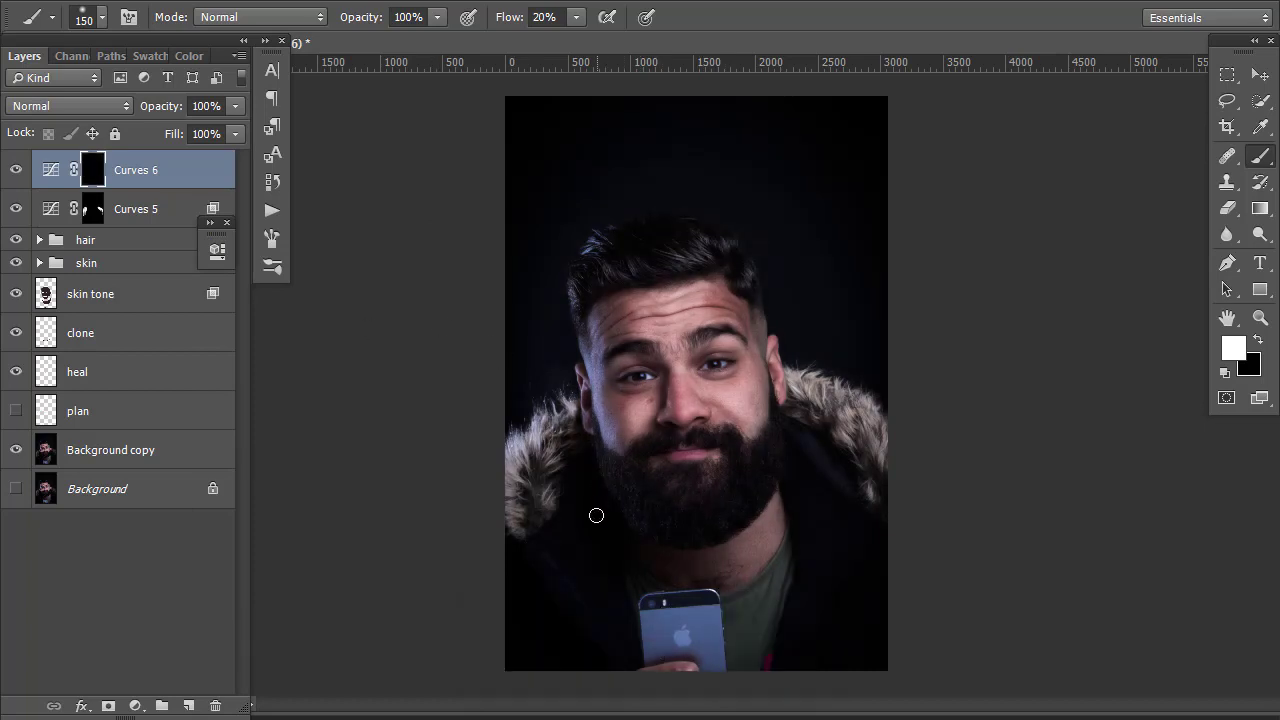
Enlarge the brush to 400 and paint white on the Curves 6 mask over the dark jacket on both sides of the beard
{"action": "key", "text": "bracketright"}
{"action": "key", "text": "bracketright"}
{"action": "key", "text": "bracketright"}
{"action": "key", "text": "bracketright"}
{"action": "key", "text": "bracketright"}
{"action": "mouse_move", "coordinate": [608, 642]}
{"action": "left_mouse_down"}
{"action": "mouse_move", "coordinate": [594, 600]}
{"action": "mouse_move", "coordinate": [606, 626]}
{"action": "left_mouse_up"}
{"action": "mouse_move", "coordinate": [845, 434]}
{"action": "left_mouse_down"}
{"action": "mouse_move", "coordinate": [874, 488]}
{"action": "mouse_move", "coordinate": [816, 434]}
{"action": "left_mouse_up"}
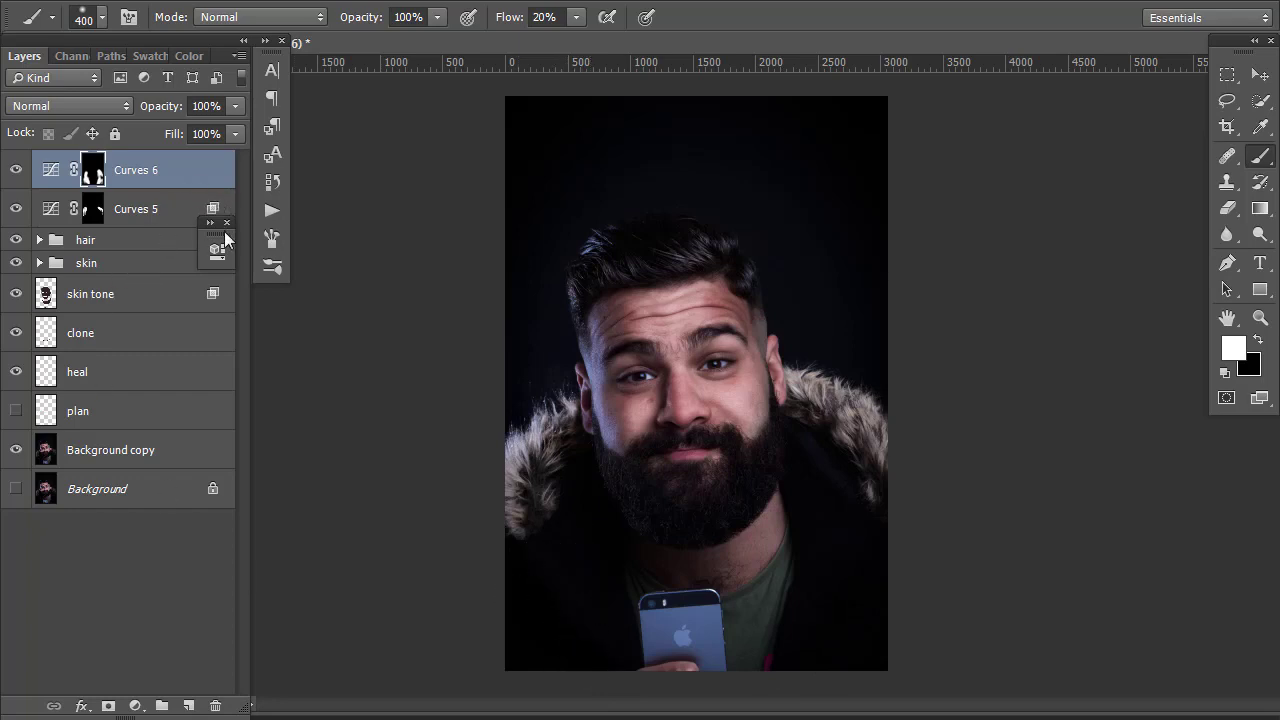
{"action": "left_click_drag", "start_coordinate": [221, 230], "coordinate": [280, 290]}
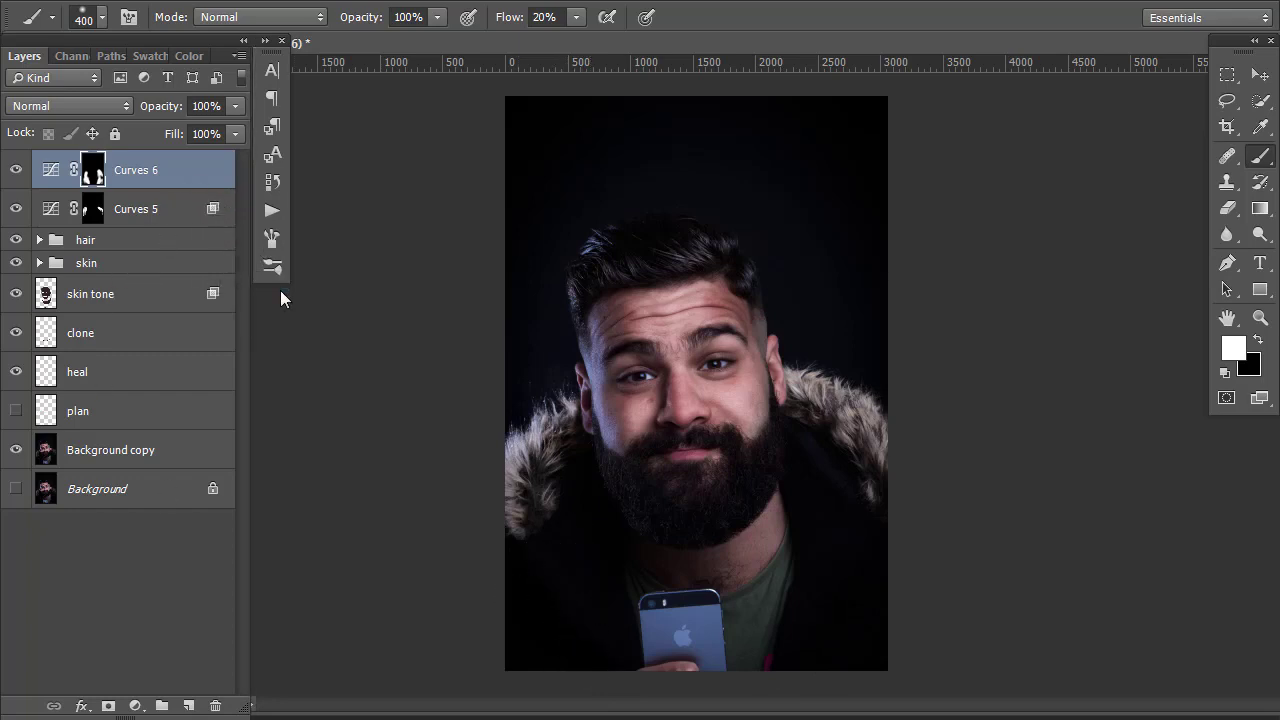
Open the blending options of the Curves 6 layer and split the Underlying Layer's white Blend If slider to 163 / 216
{"action": "double_click", "coordinate": [181, 176]}
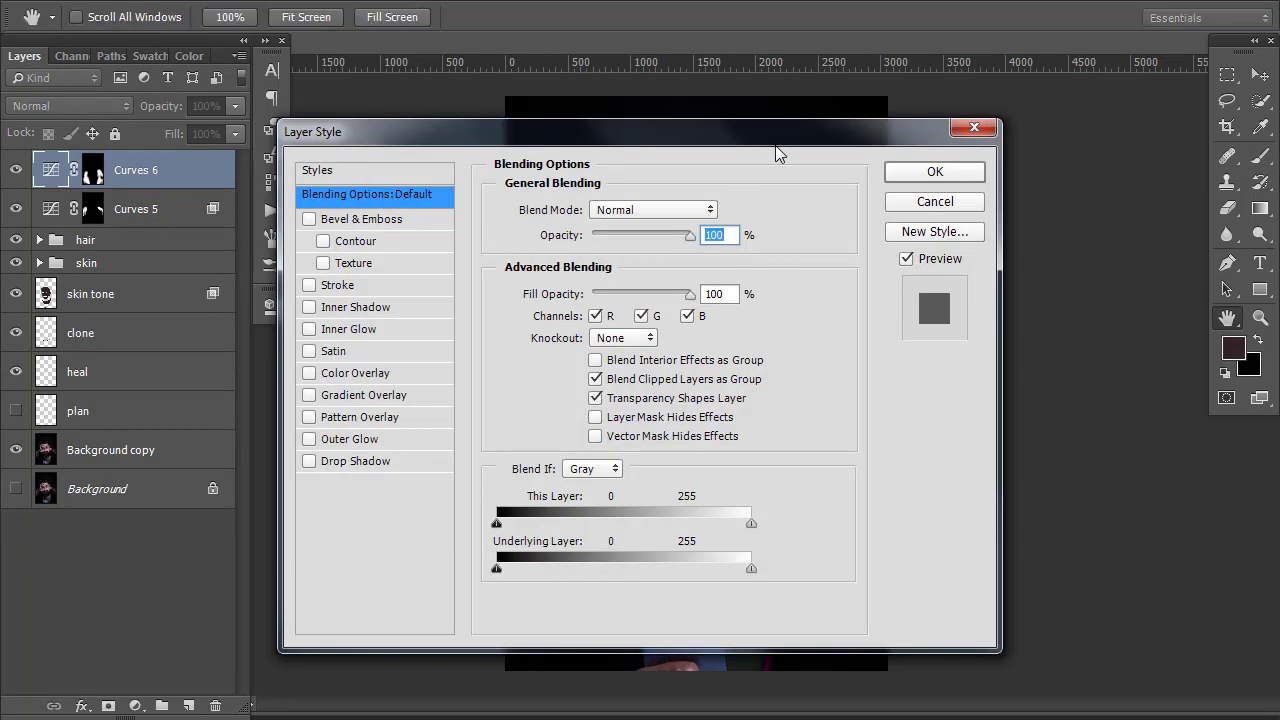
{"action": "left_click_drag", "start_coordinate": [788, 137], "coordinate": [293, 77]}
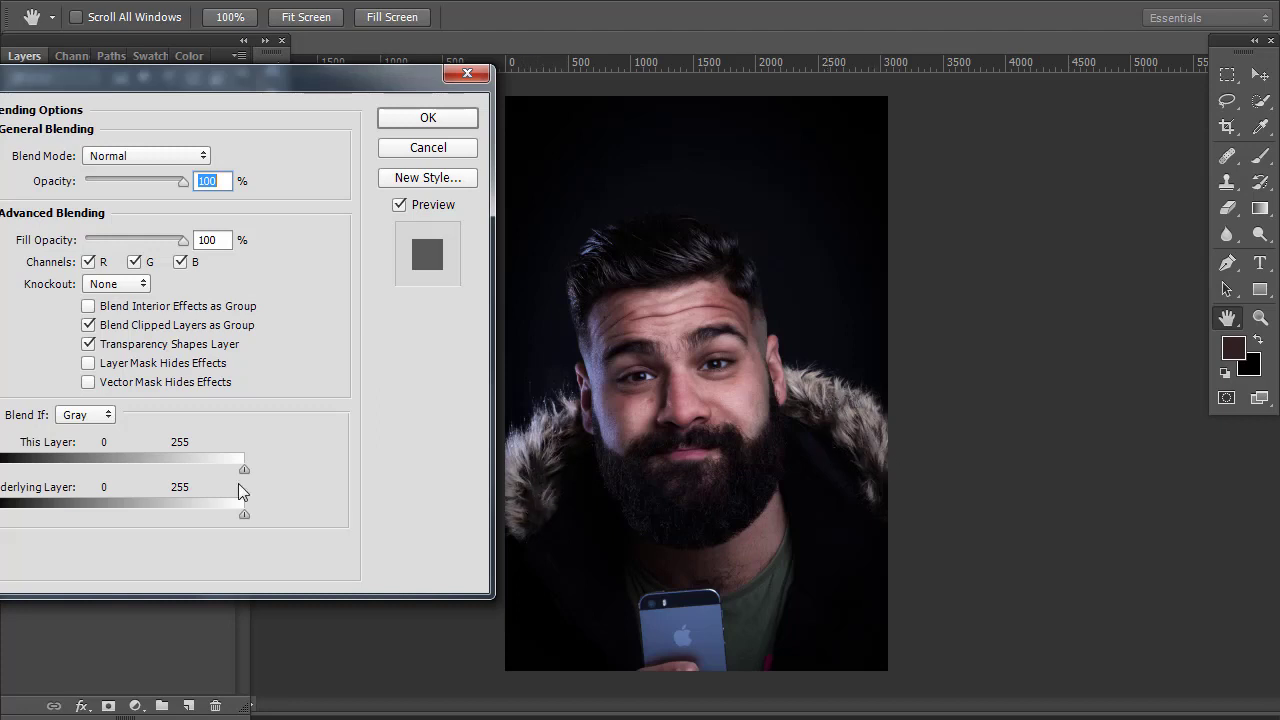
{"action": "key", "text": "alt"}
{"action": "left_click_drag", "start_coordinate": [241, 516], "coordinate": [231, 520]}
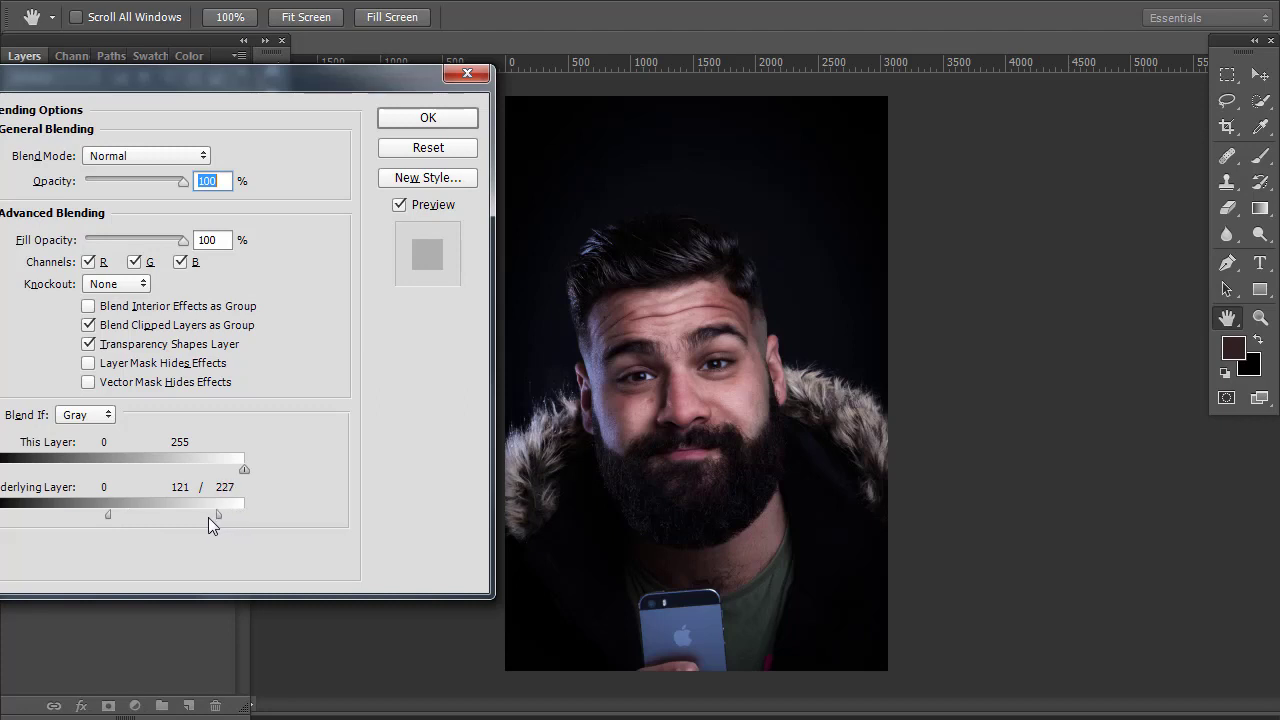
{"action": "left_click_drag", "start_coordinate": [206, 519], "coordinate": [207, 520]}
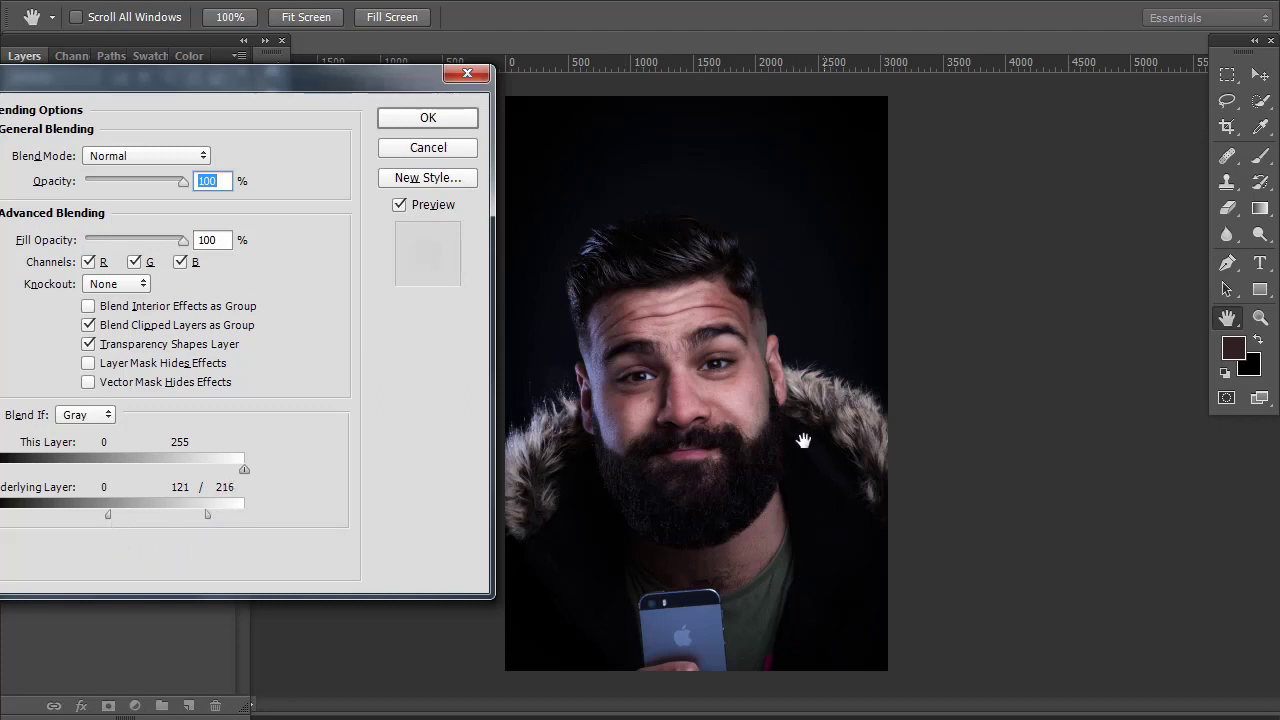
{"action": "left_click_drag", "start_coordinate": [109, 514], "coordinate": [138, 517]}
Try the Darken blend mode on Curves 6, then Multiply at 43% opacity
{"action": "left_click", "coordinate": [200, 156]}
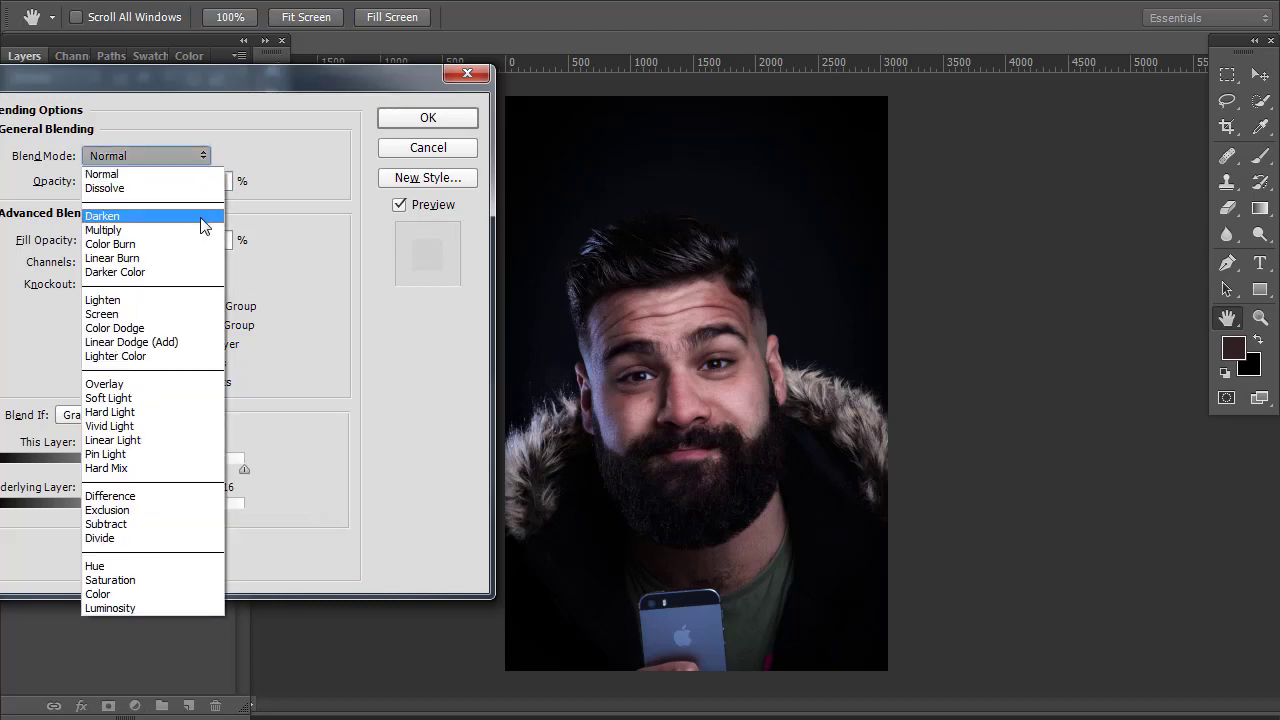
{"action": "left_click", "coordinate": [203, 222]}
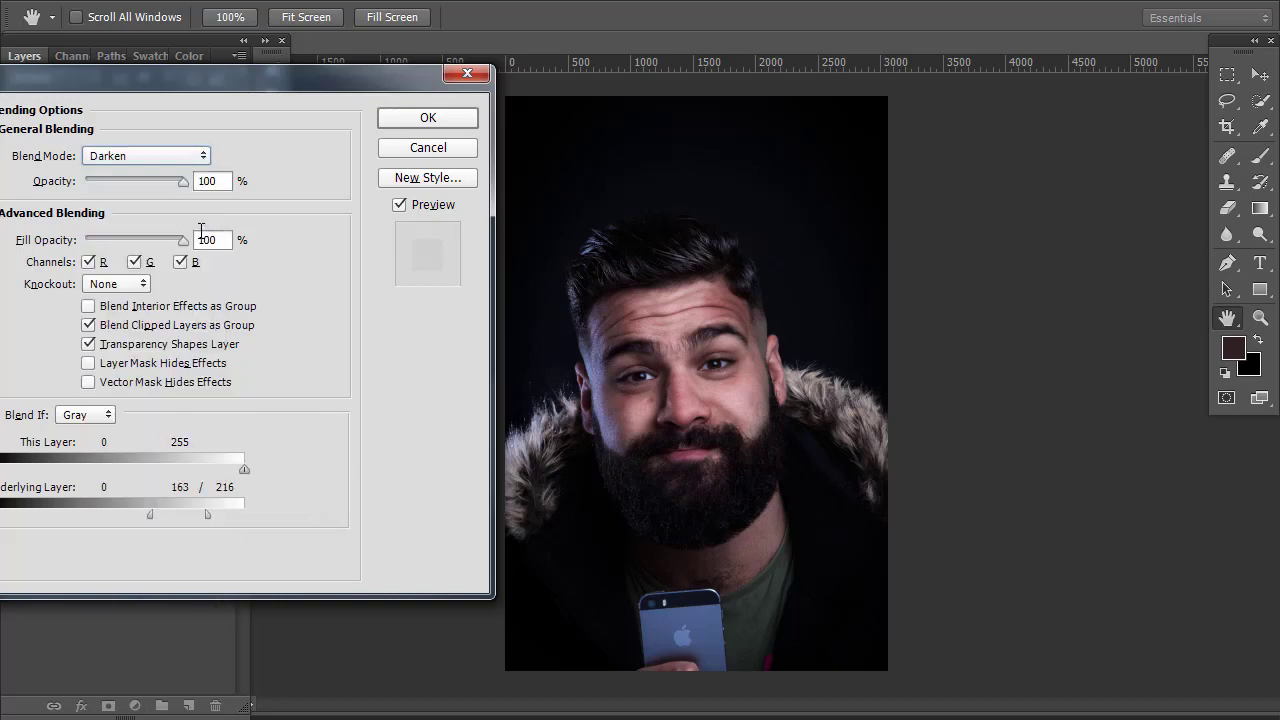
{"action": "left_click", "coordinate": [206, 156]}
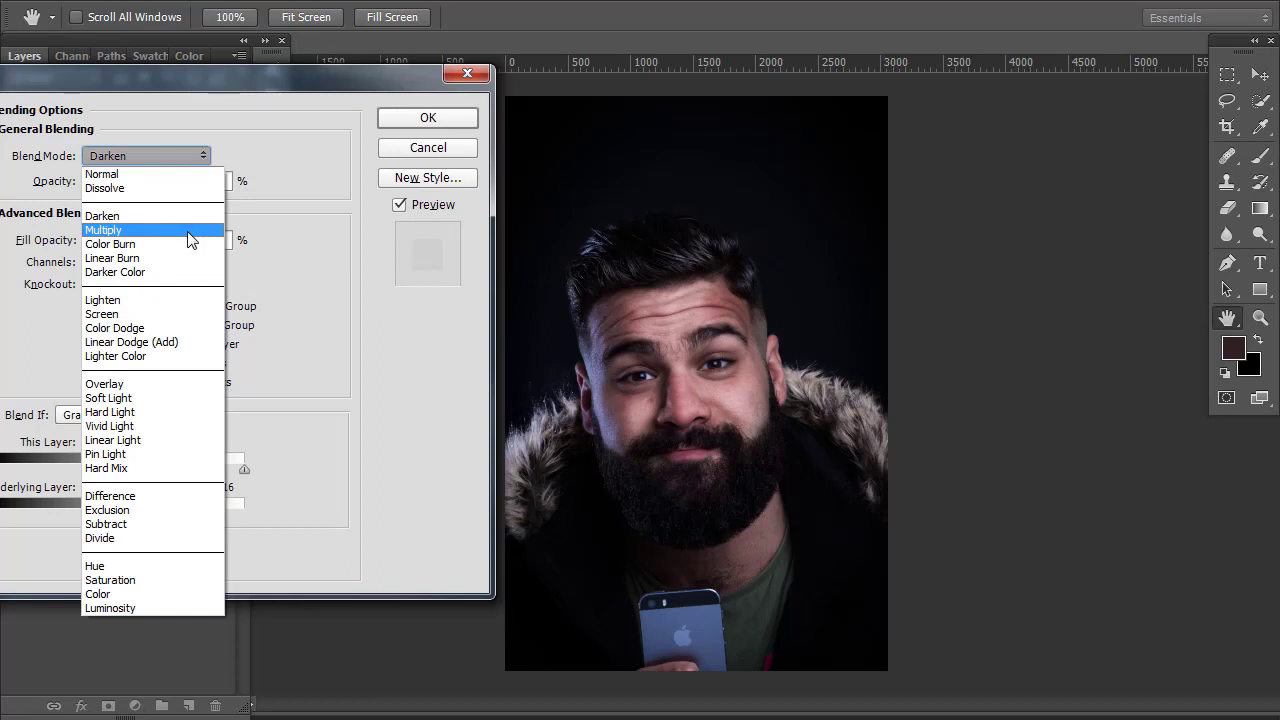
{"action": "left_click", "coordinate": [192, 233]}
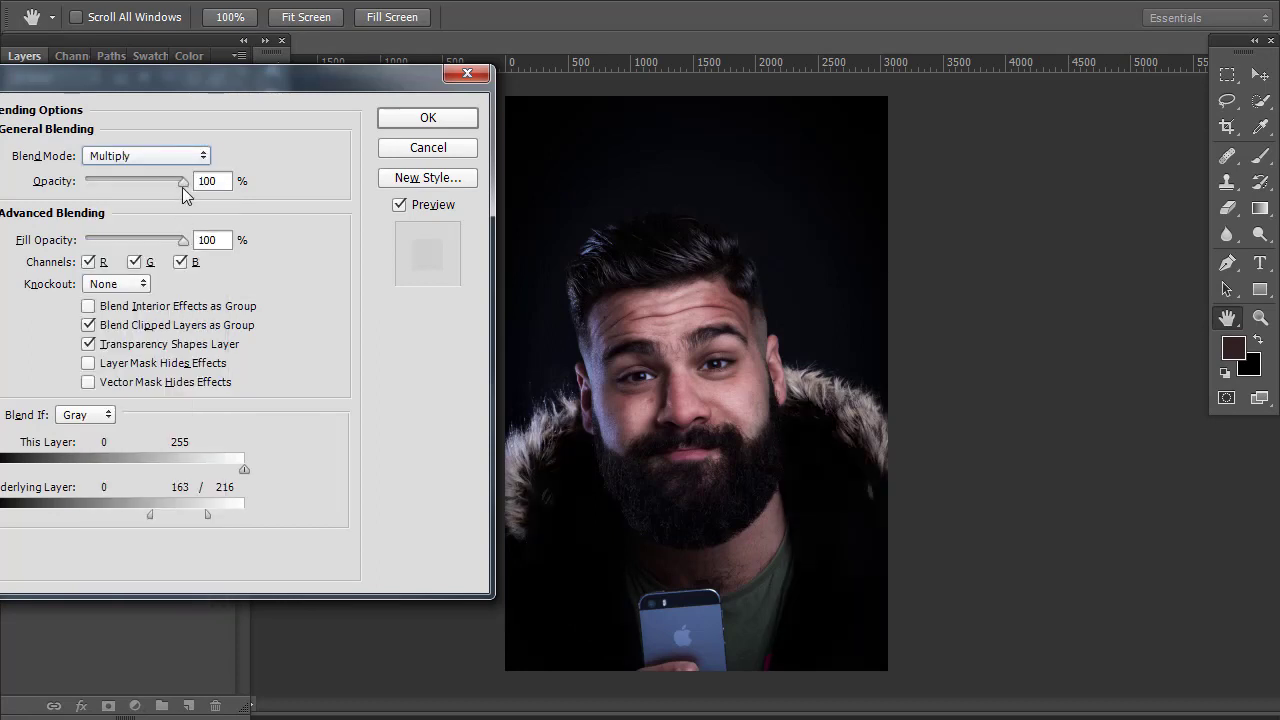
{"action": "left_click_drag", "start_coordinate": [183, 188], "coordinate": [127, 191]}
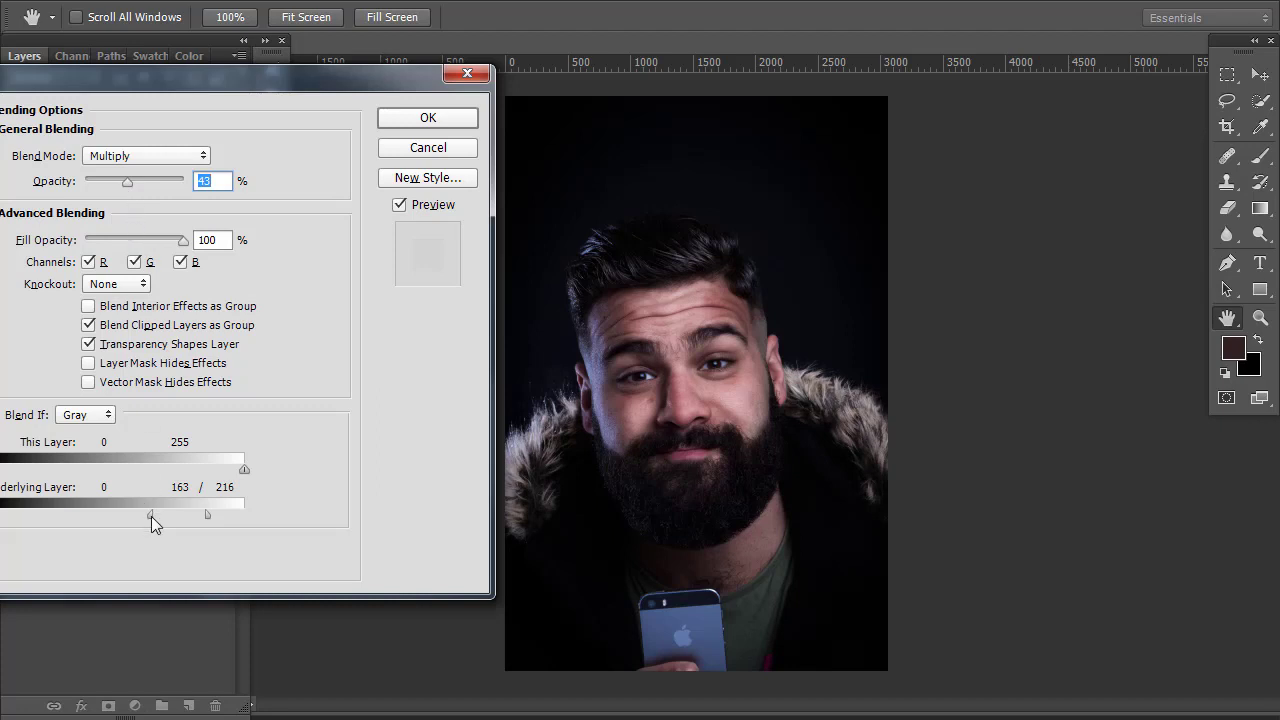
Set the Underlying Layer's white slider to 106 / 183 and apply Normal blending at 100% opacity to Curves 6
{"action": "left_click_drag", "start_coordinate": [151, 516], "coordinate": [127, 516]}
{"action": "left_click_drag", "start_coordinate": [209, 518], "coordinate": [95, 516]}
{"action": "left_click", "coordinate": [185, 156]}
{"action": "left_click", "coordinate": [193, 172]}
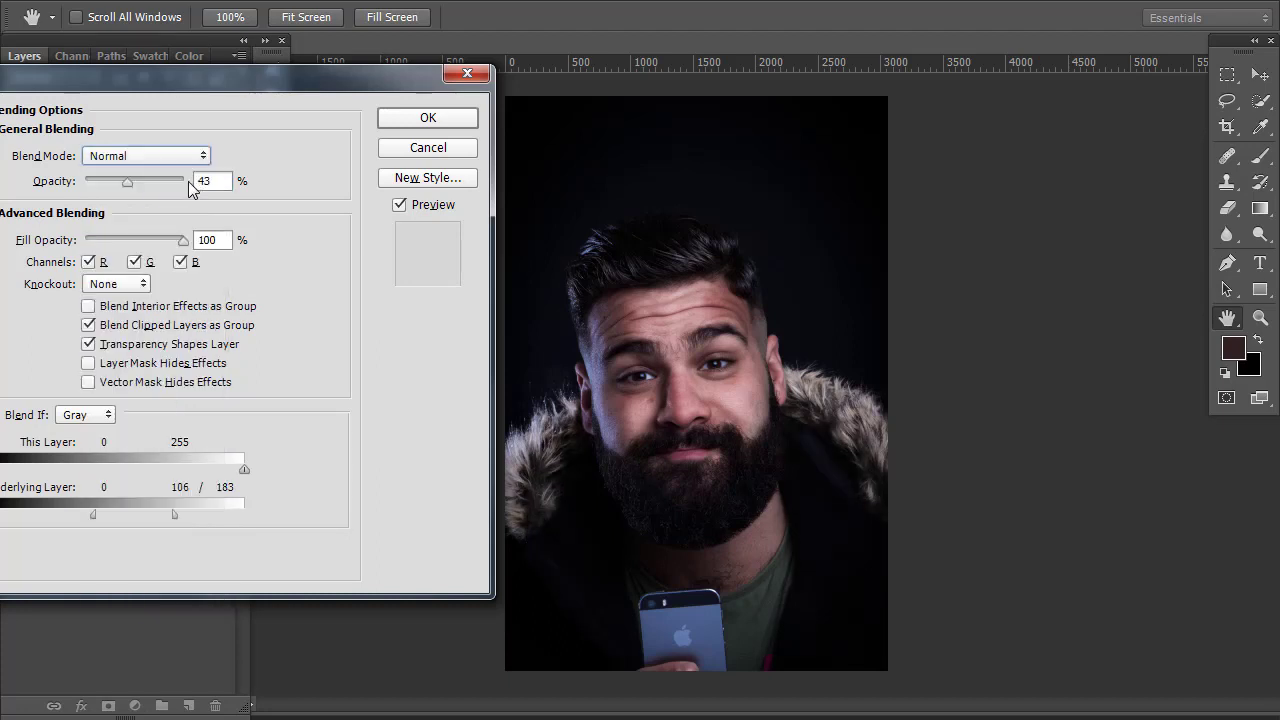
{"action": "left_click_drag", "start_coordinate": [133, 185], "coordinate": [183, 186]}
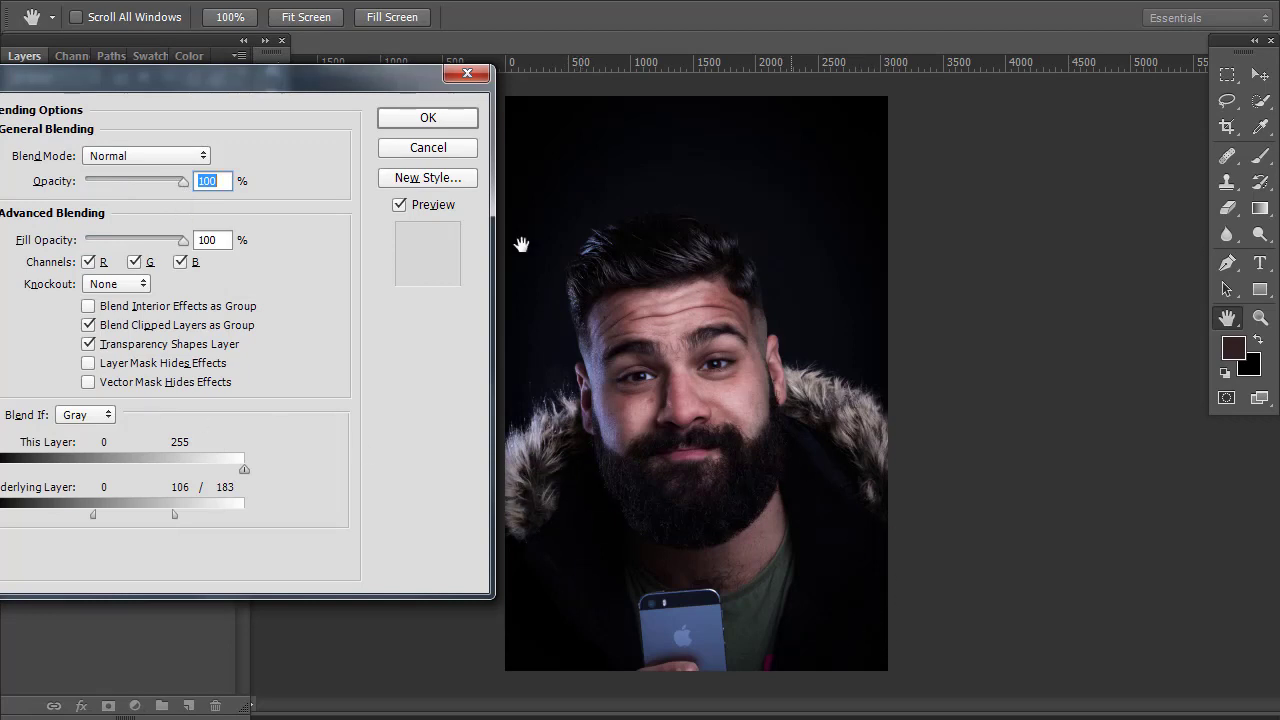
{"action": "left_click", "coordinate": [412, 116]}
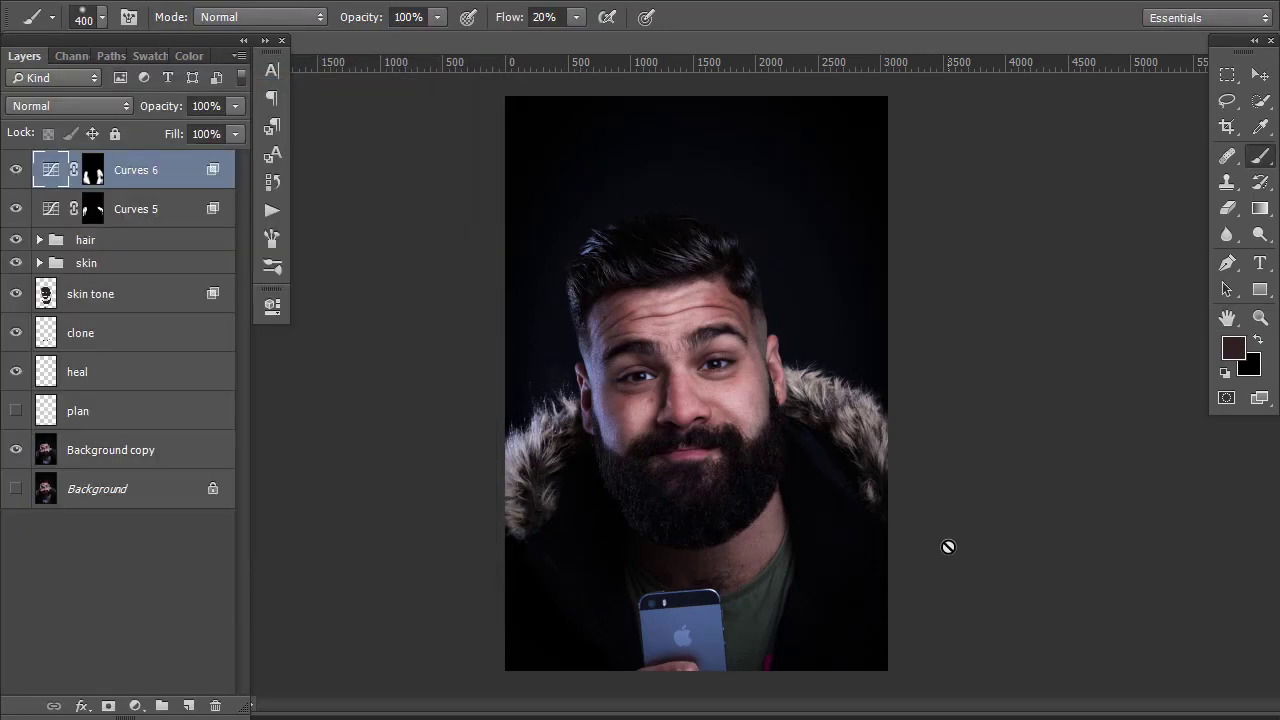
Group the Curves 5 and Curves 6 layers and name the group "collar"
{"action": "key", "text": "shift"}
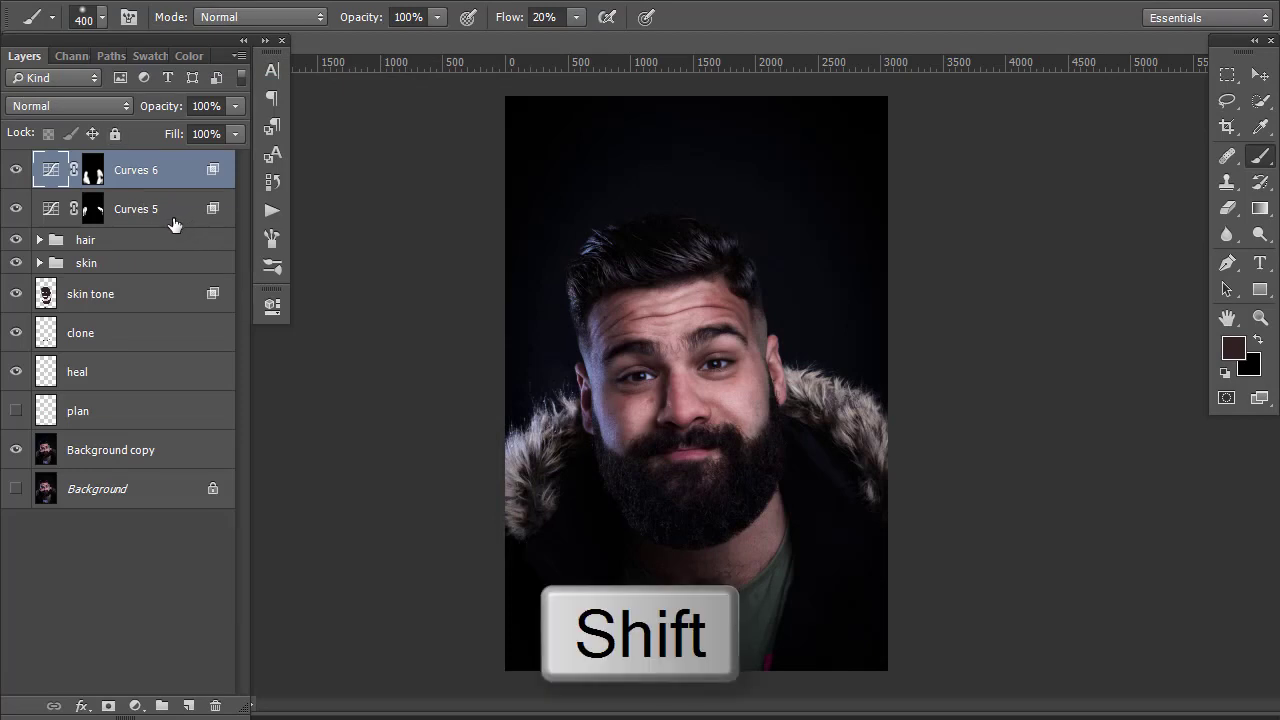
{"action": "left_click", "coordinate": [182, 226], "text": "shift"}
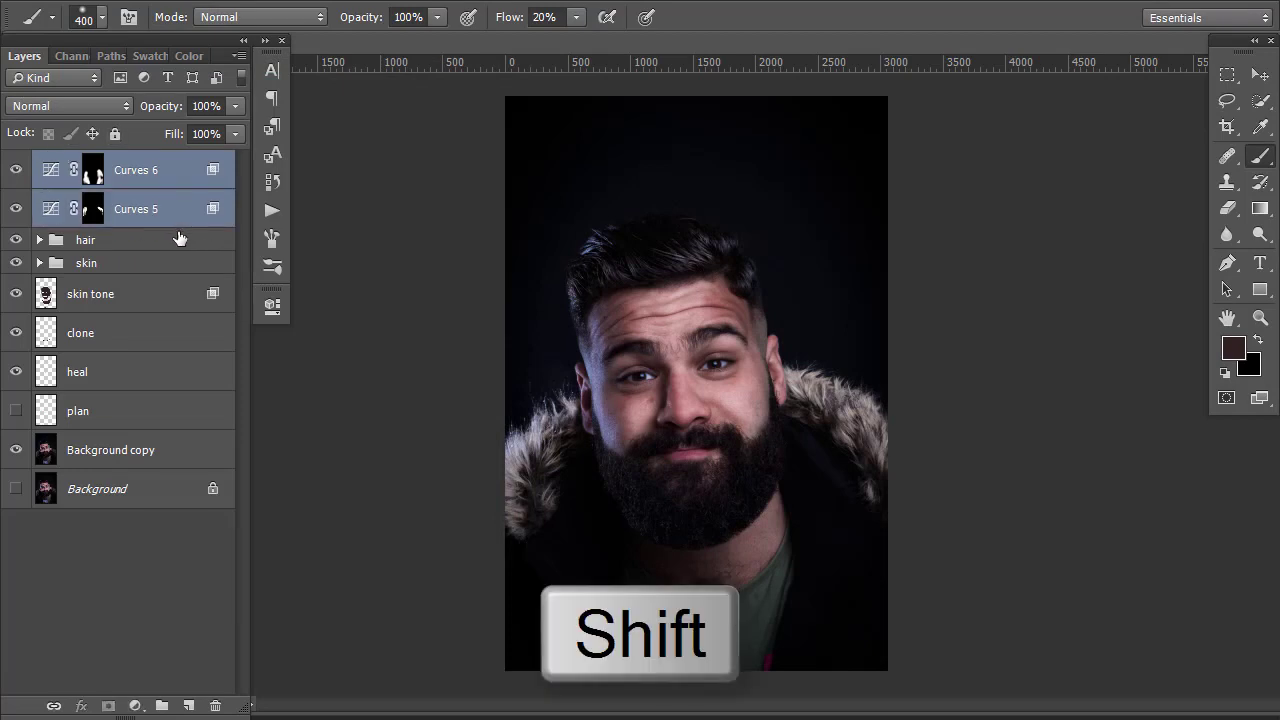
{"action": "key", "text": "ctrl+g"}
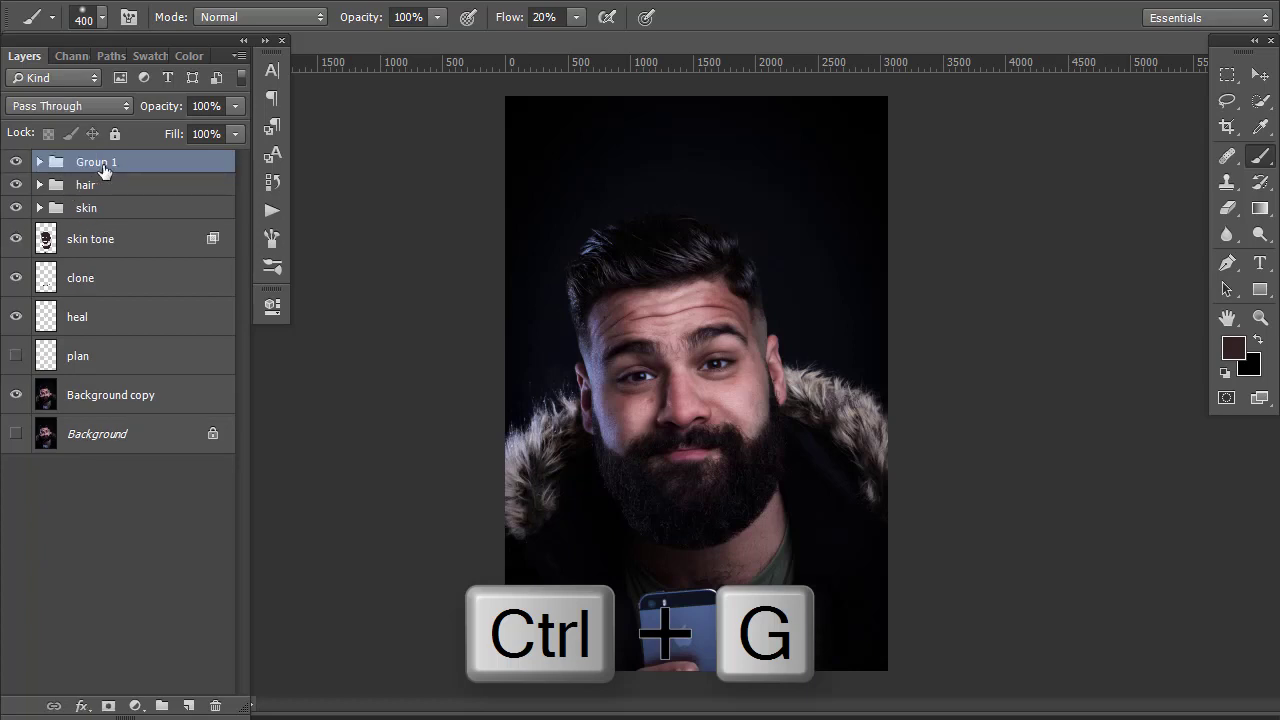
{"action": "double_click", "coordinate": [103, 166]}
{"action": "type", "text": "co"}
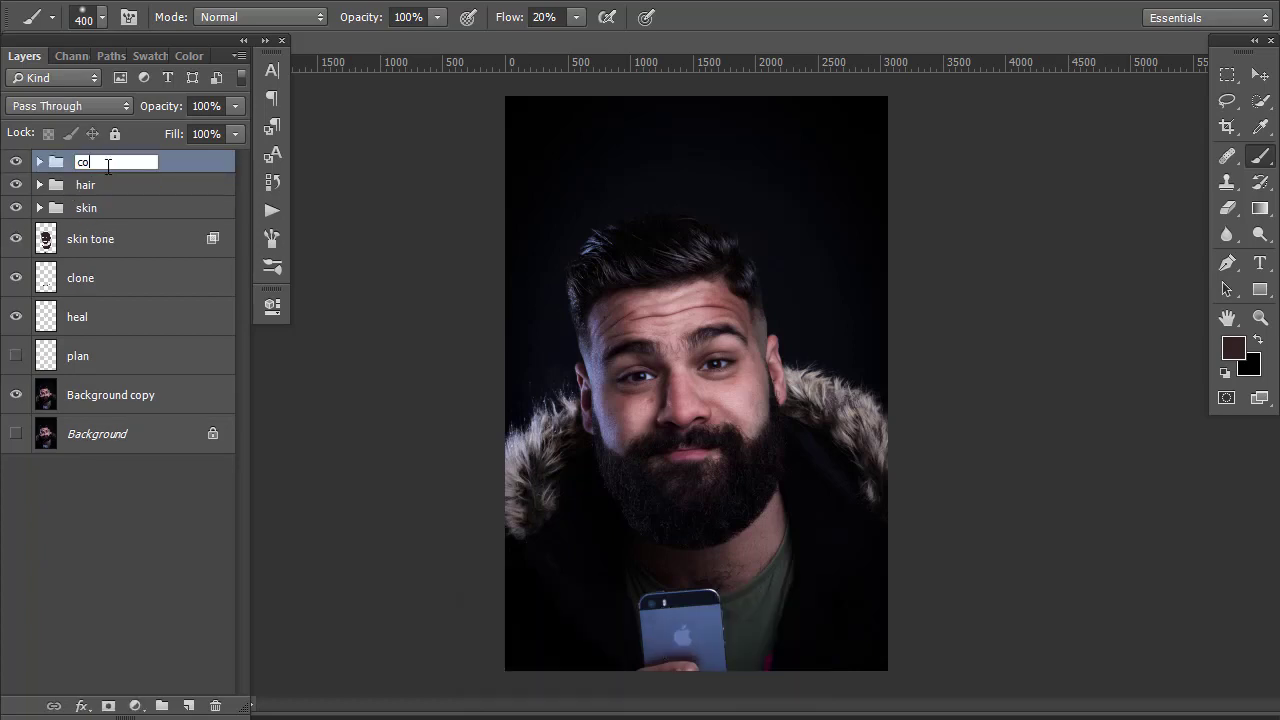
{"action": "type", "text": "llar"}
{"action": "key", "text": "Return"}
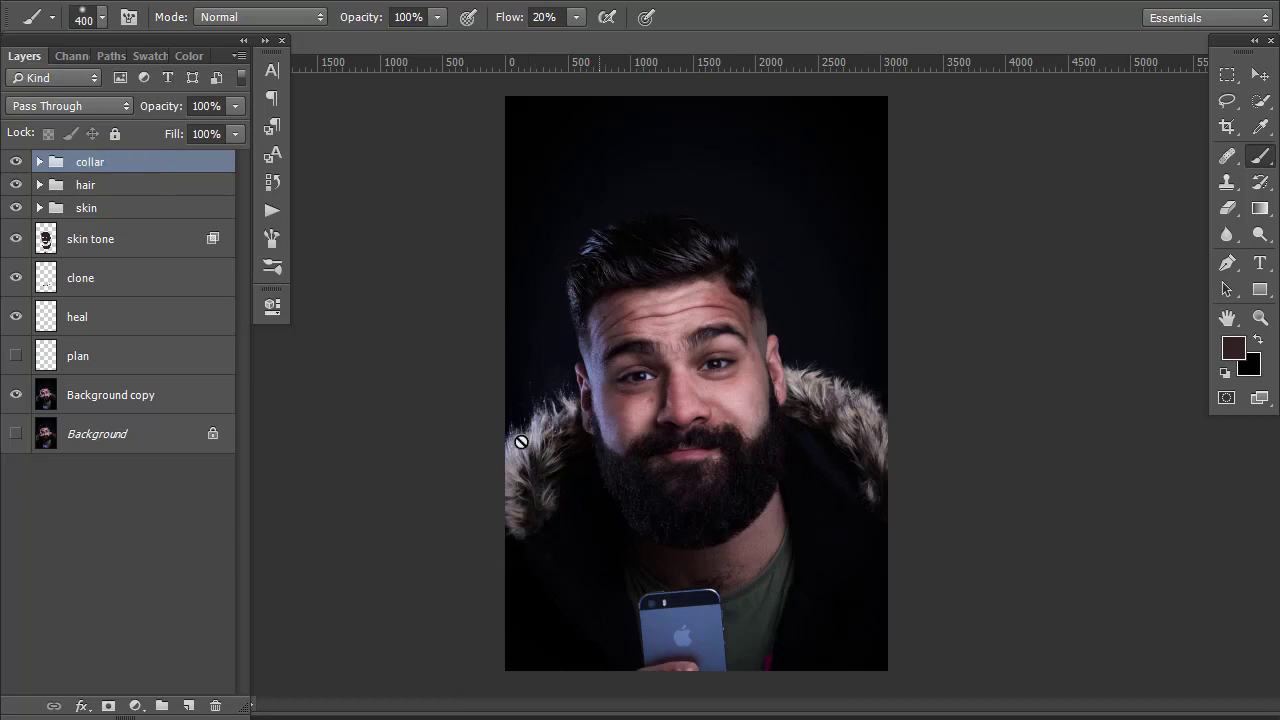
Compare the portrait with and without the collar group, then with only the Background copy layer shown
{"action": "left_click", "coordinate": [17, 162]}
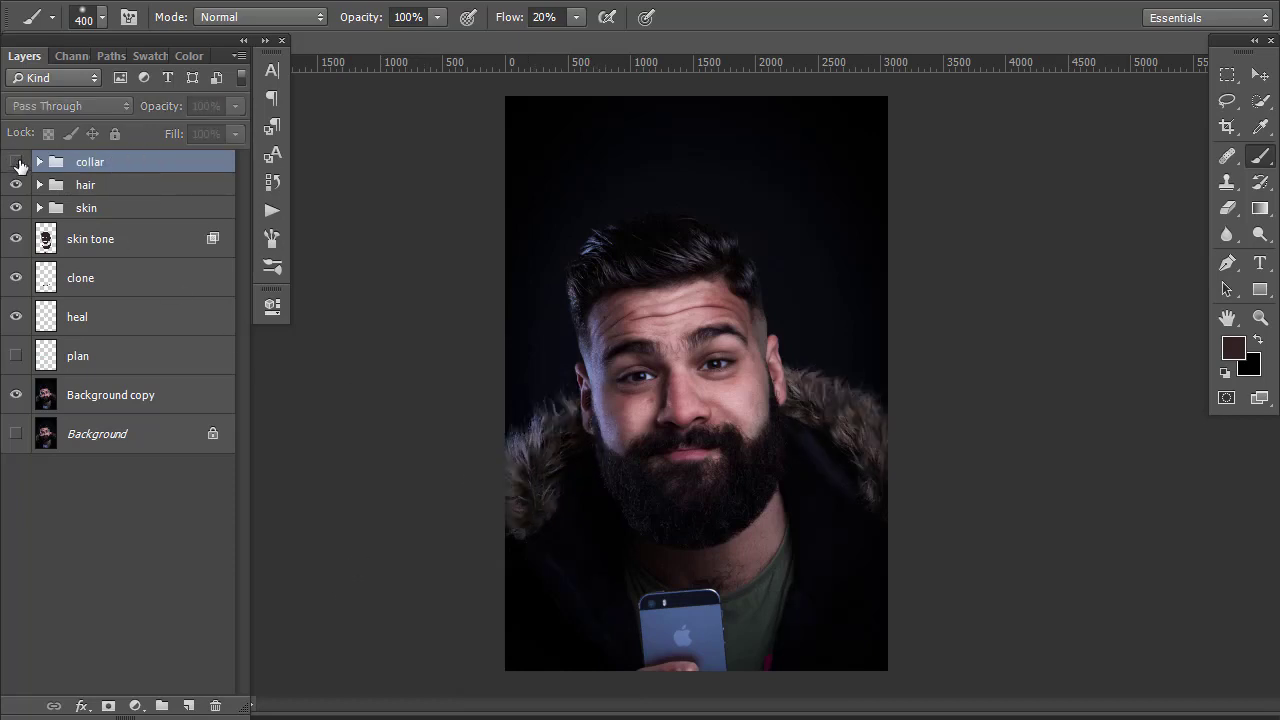
{"action": "left_click", "coordinate": [17, 162]}
{"action": "left_click", "coordinate": [17, 163]}
{"action": "left_click", "coordinate": [17, 163]}
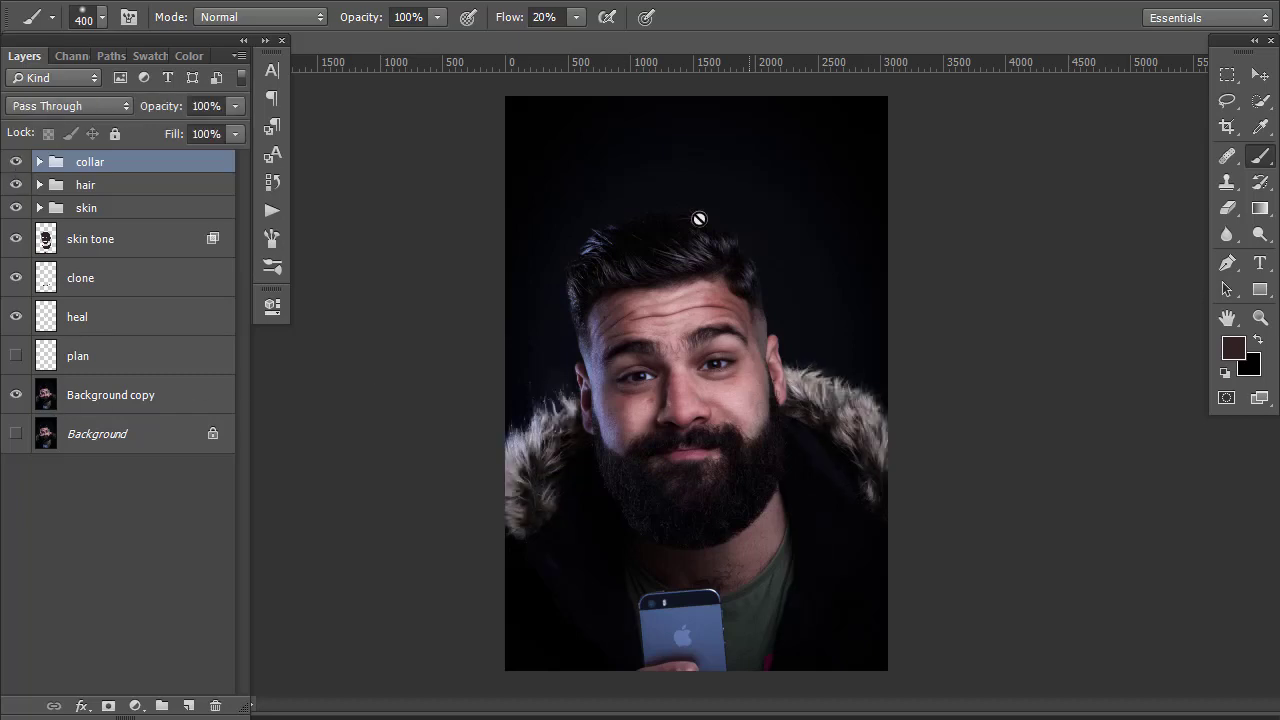
{"action": "key", "text": "alt"}
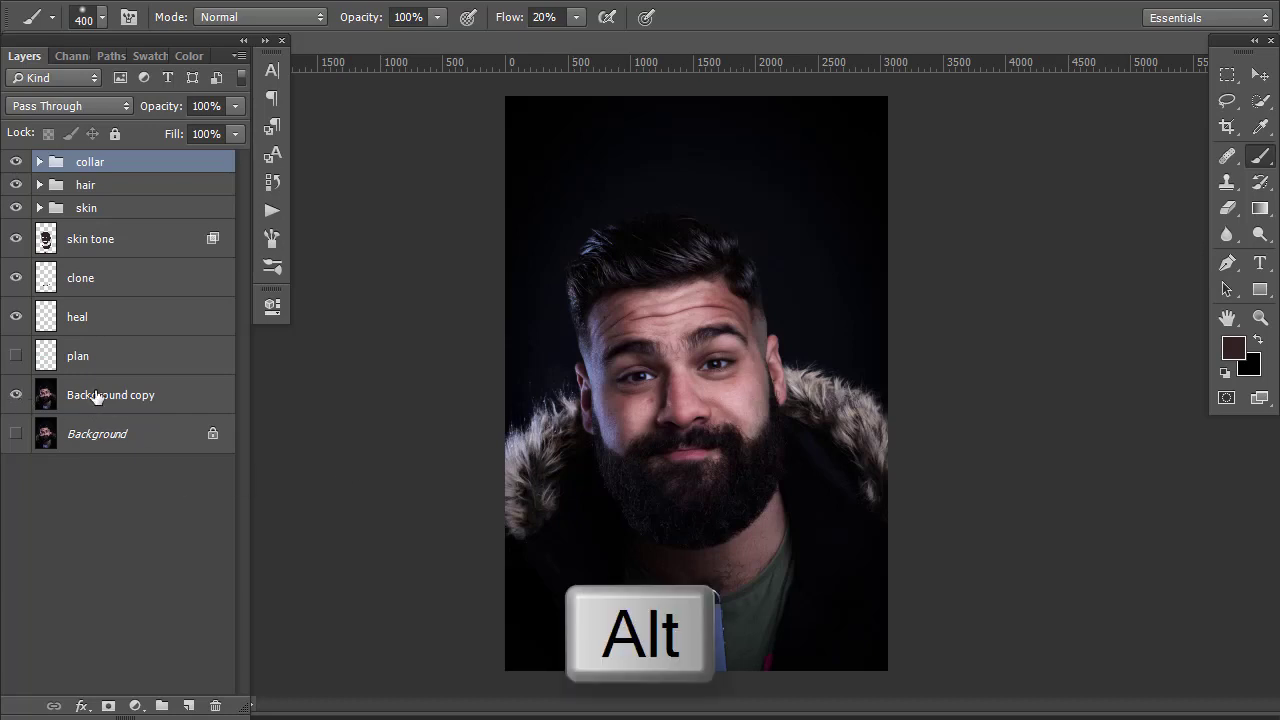
{"action": "left_click", "coordinate": [17, 397], "text": "alt"}
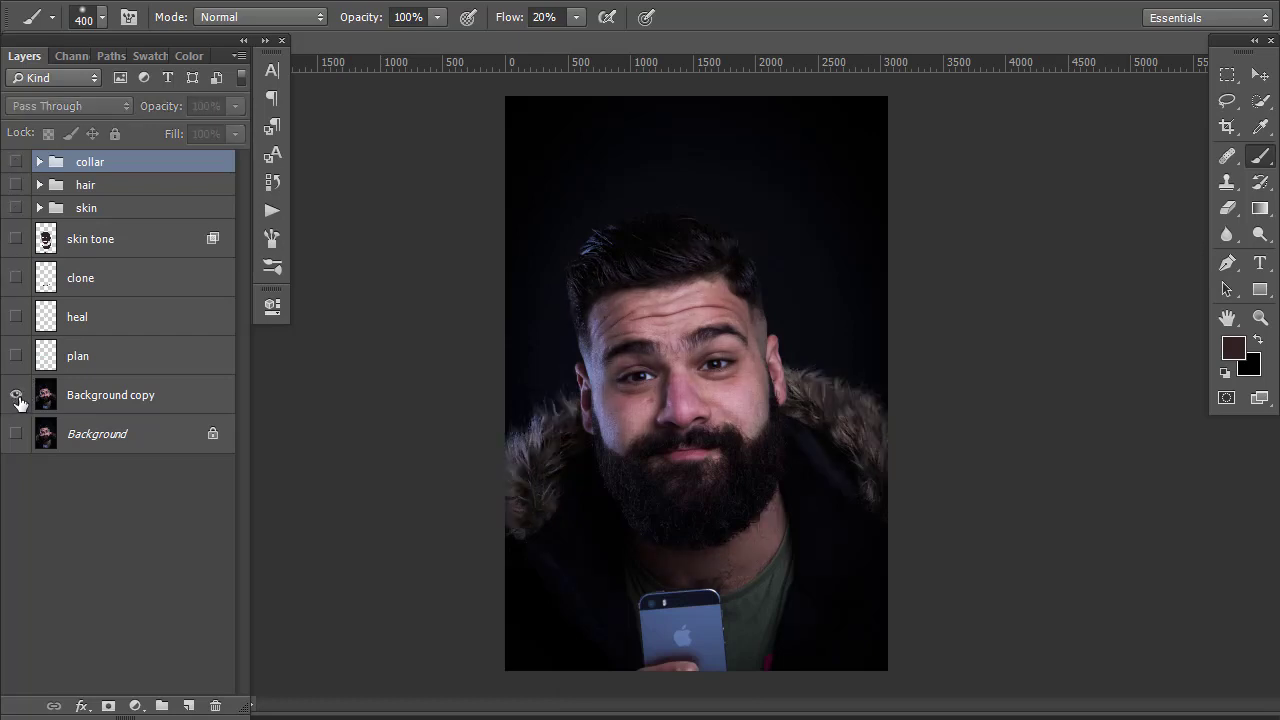
{"action": "left_click", "coordinate": [17, 397], "text": "alt"}
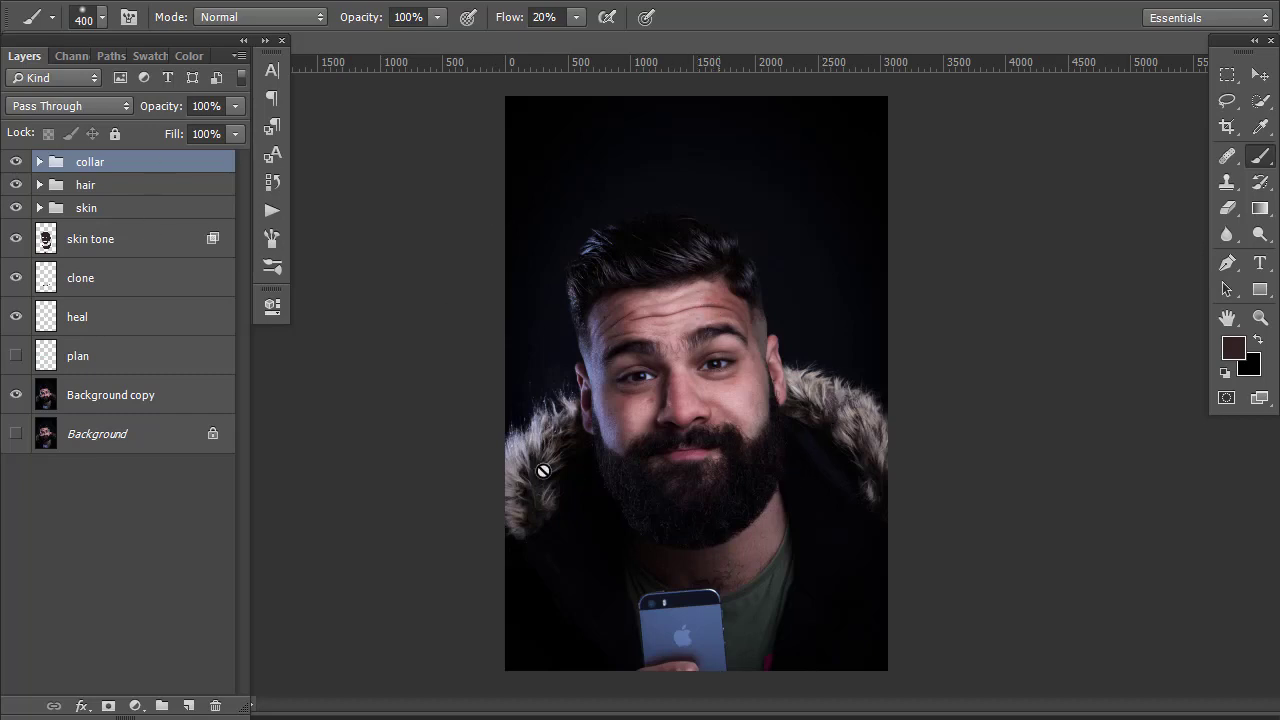
Add a Curves layer above the collar group and pull its midtones down to darken the whole image
{"action": "left_click", "coordinate": [135, 706]}
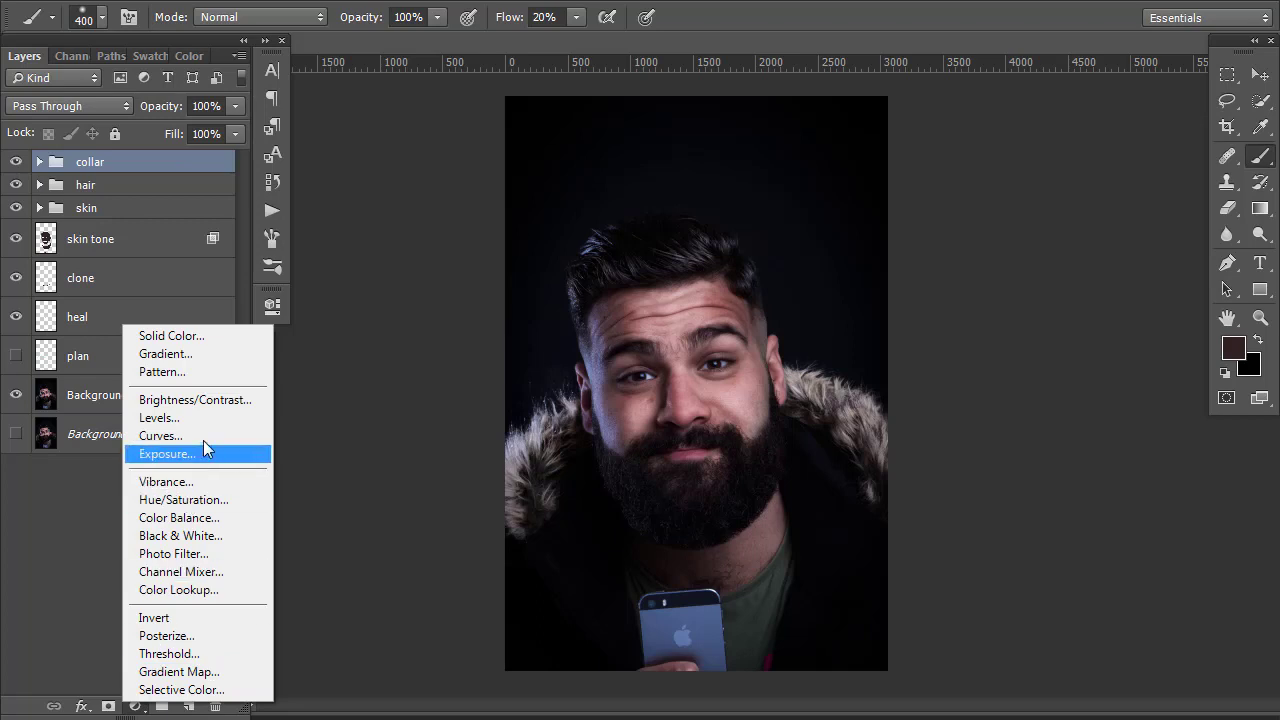
{"action": "left_click", "coordinate": [200, 437]}
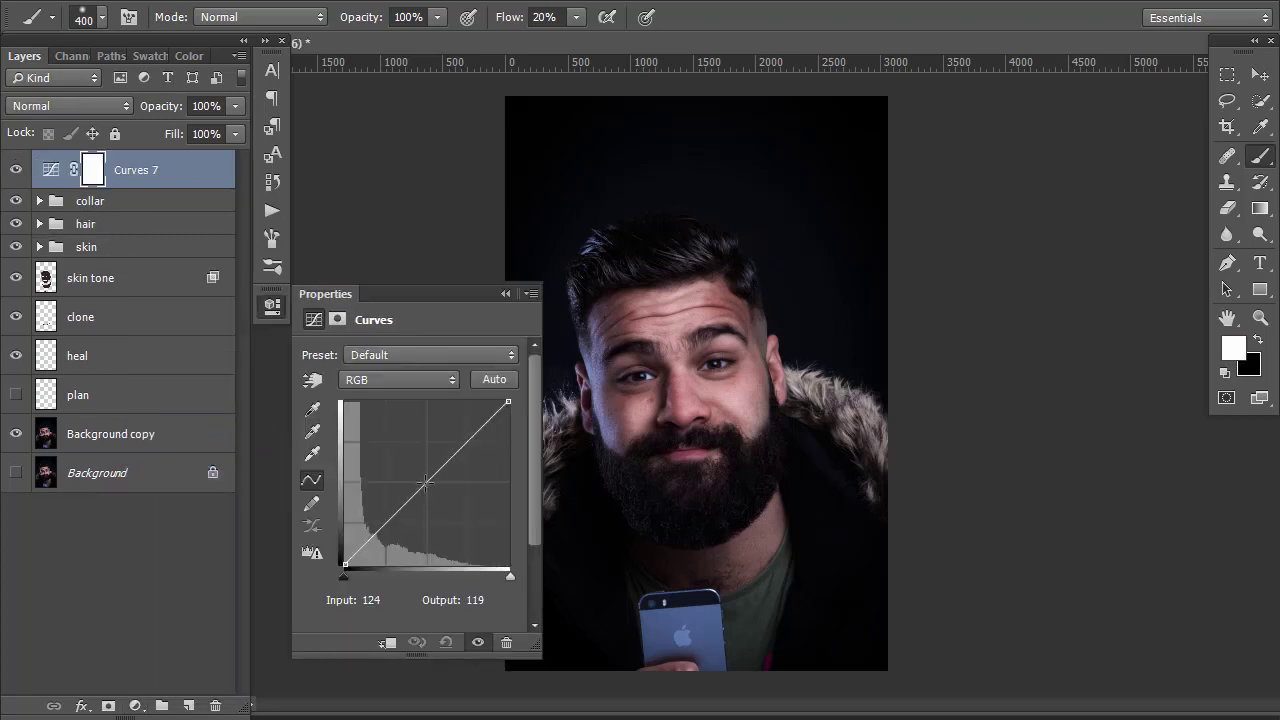
{"action": "left_click_drag", "start_coordinate": [425, 484], "coordinate": [436, 490]}
{"action": "left_click", "coordinate": [506, 294]}
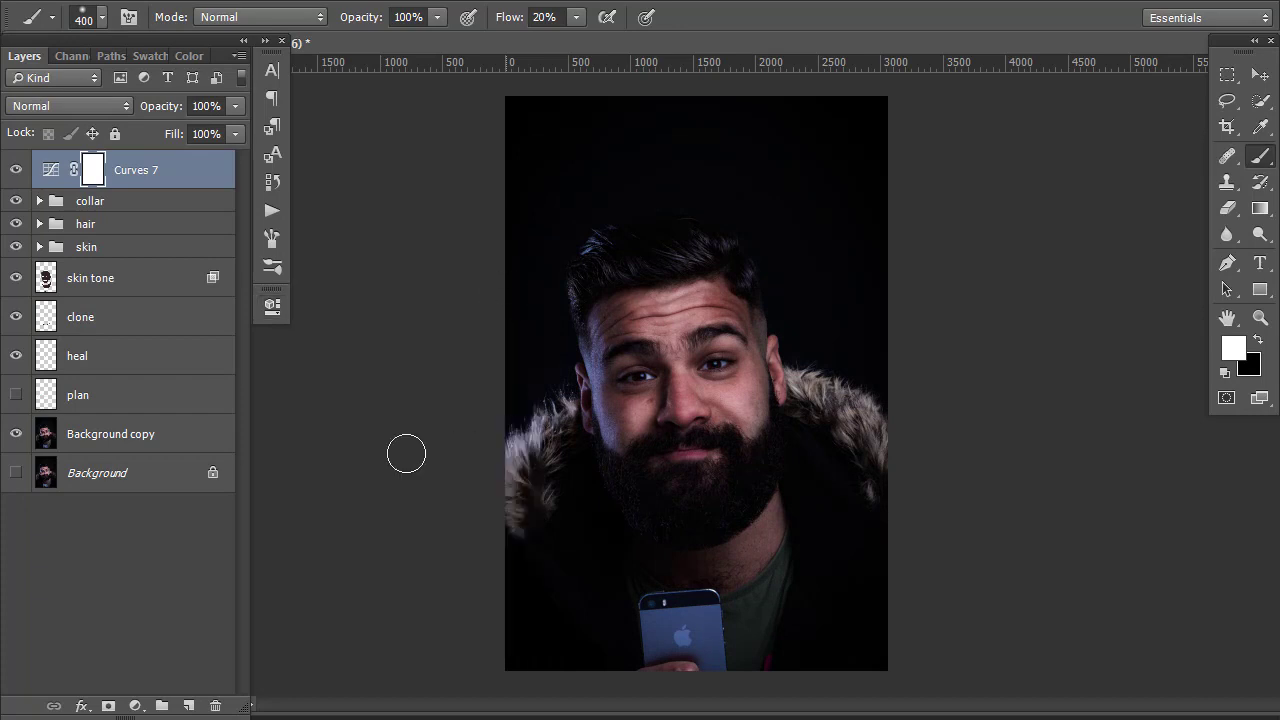
Invert the Curves 7 mask to black and paint white along the phone's top edge with a 125-pixel brush
{"action": "key", "text": "ctrl+i"}
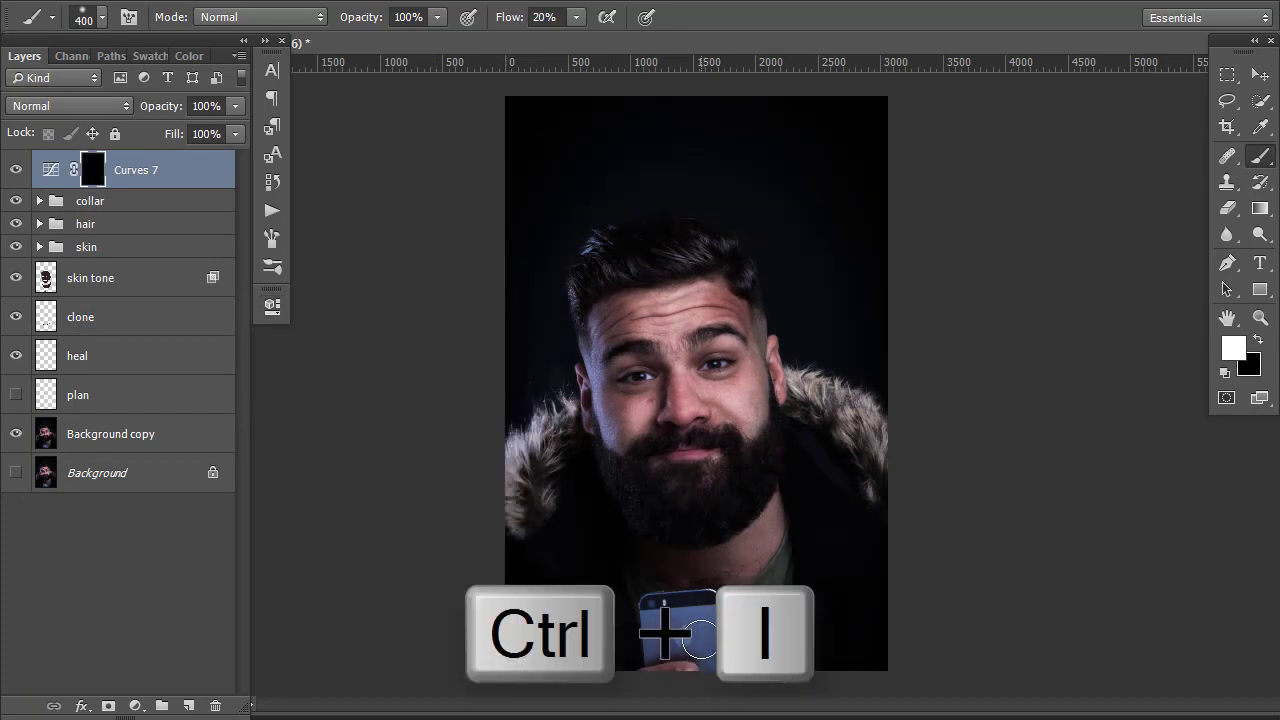
{"action": "key", "text": "bracketleft"}
{"action": "key", "text": "bracketleft"}
{"action": "key", "text": "bracketleft"}
{"action": "key", "text": "bracketleft"}
{"action": "key", "text": "bracketleft"}
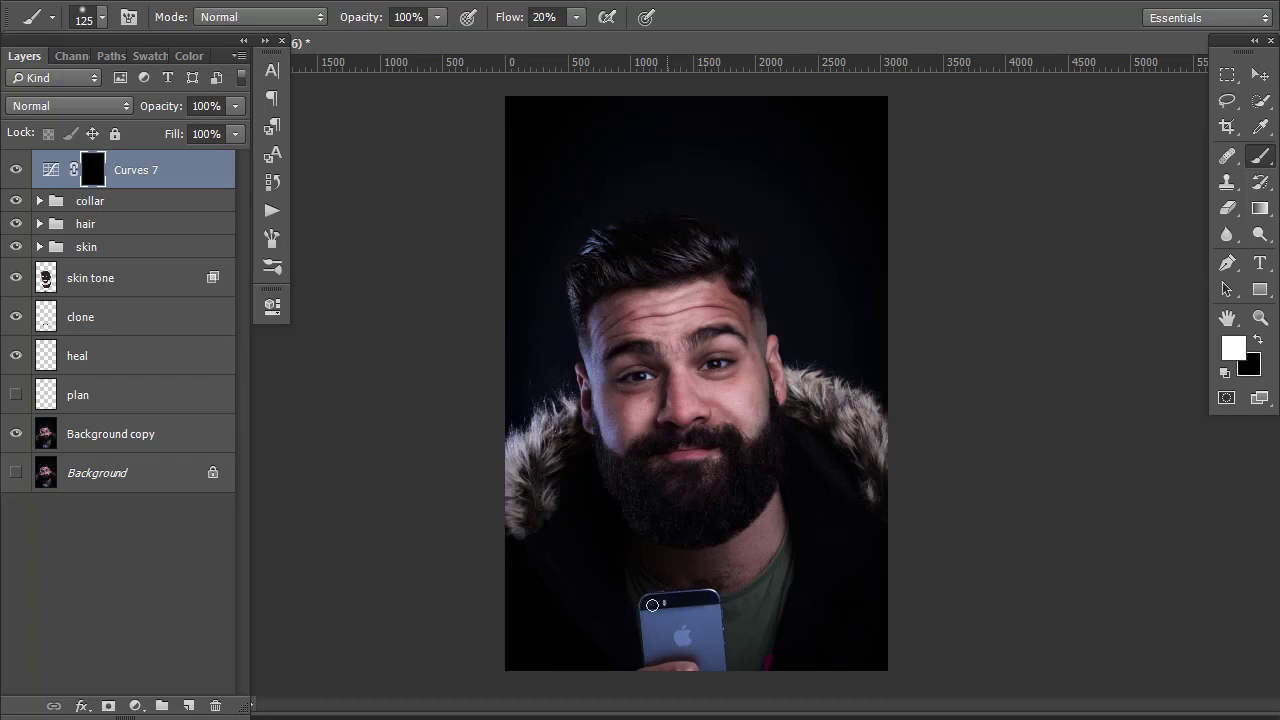
Split the Underlying Layer's white slider to 124 / 213 in the Curves 7 blending options and apply it
{"action": "left_click", "coordinate": [203, 172]}
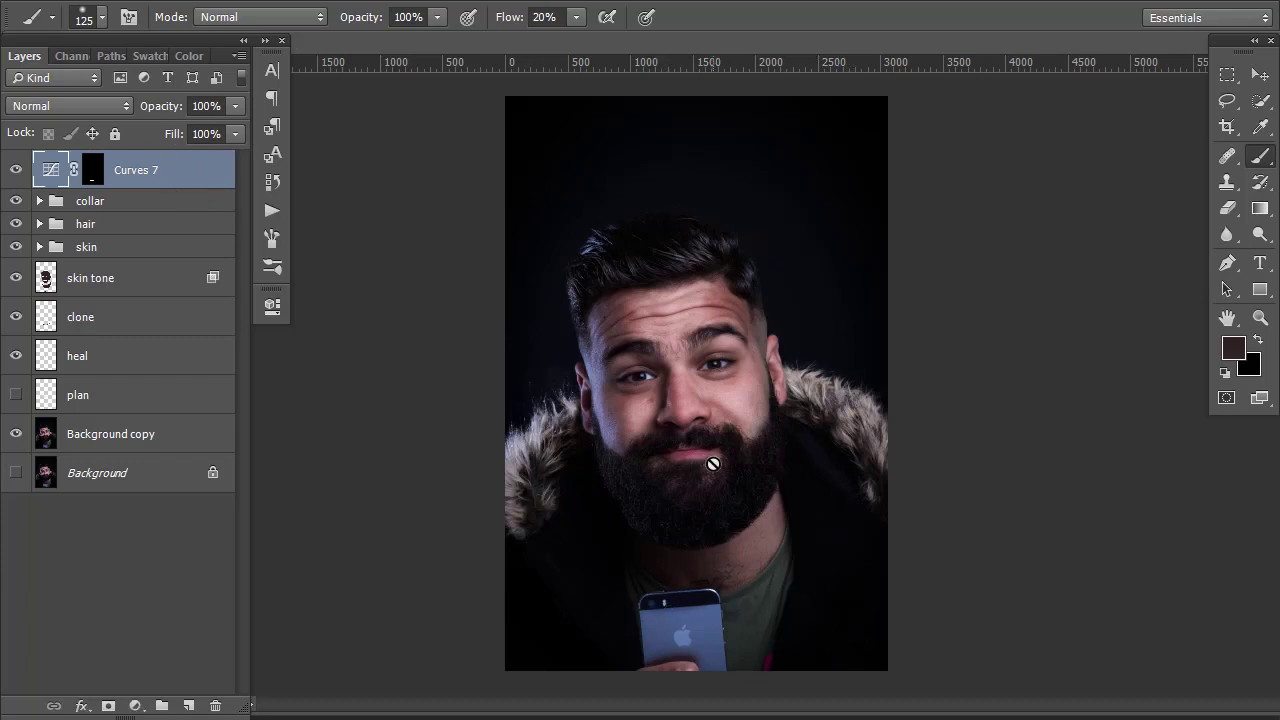
{"action": "double_click", "coordinate": [207, 188]}
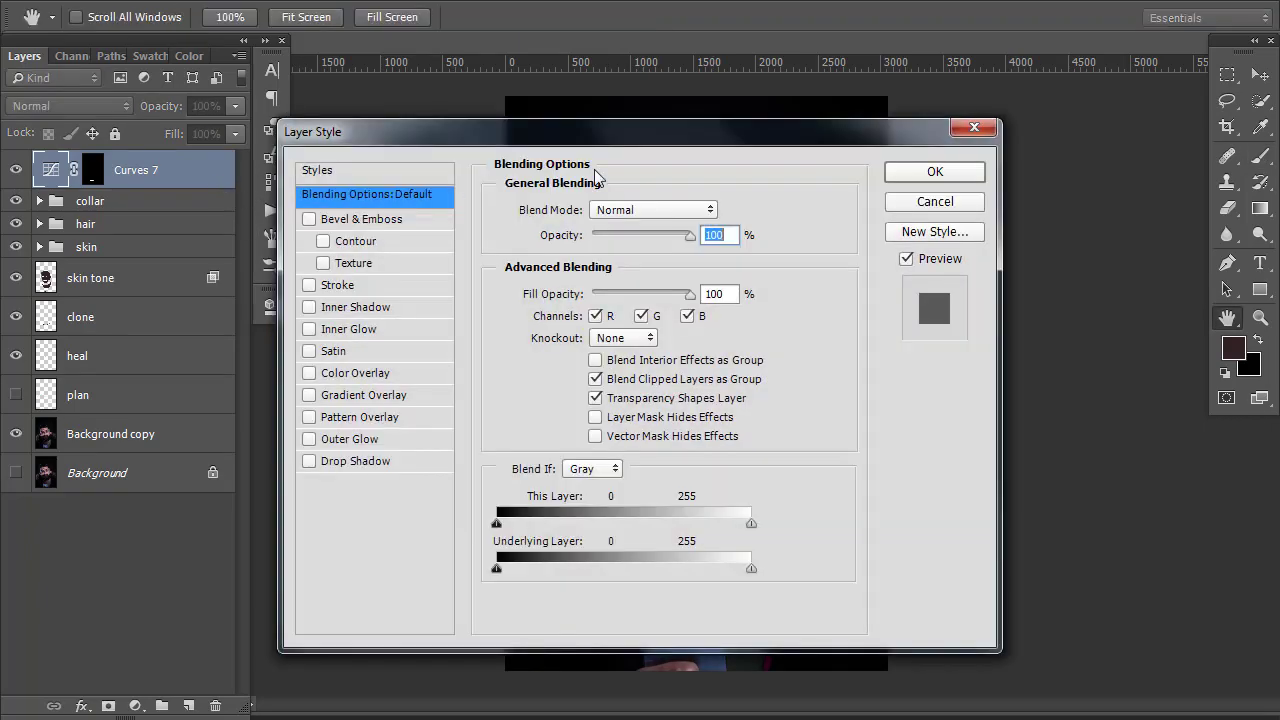
{"action": "left_click_drag", "start_coordinate": [706, 125], "coordinate": [271, 67]}
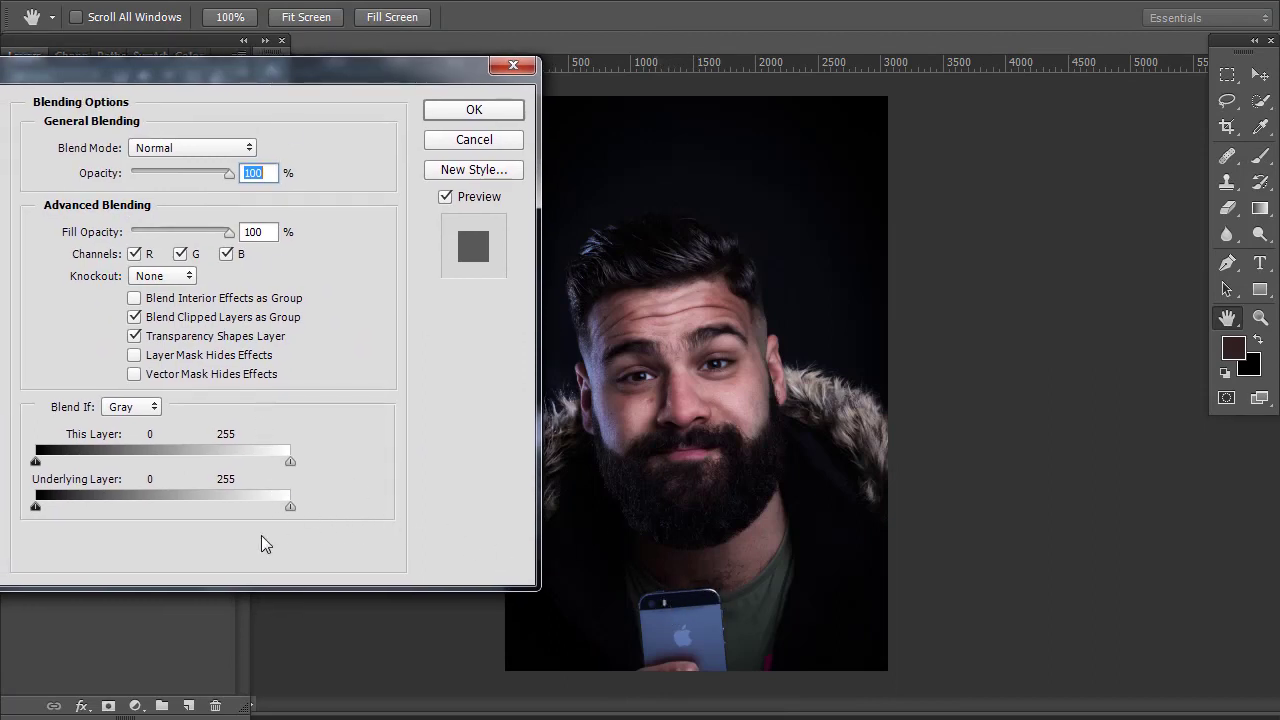
{"action": "key", "text": "alt"}
{"action": "left_click_drag", "start_coordinate": [289, 507], "coordinate": [287, 508]}
{"action": "left_click_drag", "start_coordinate": [246, 509], "coordinate": [238, 509]}
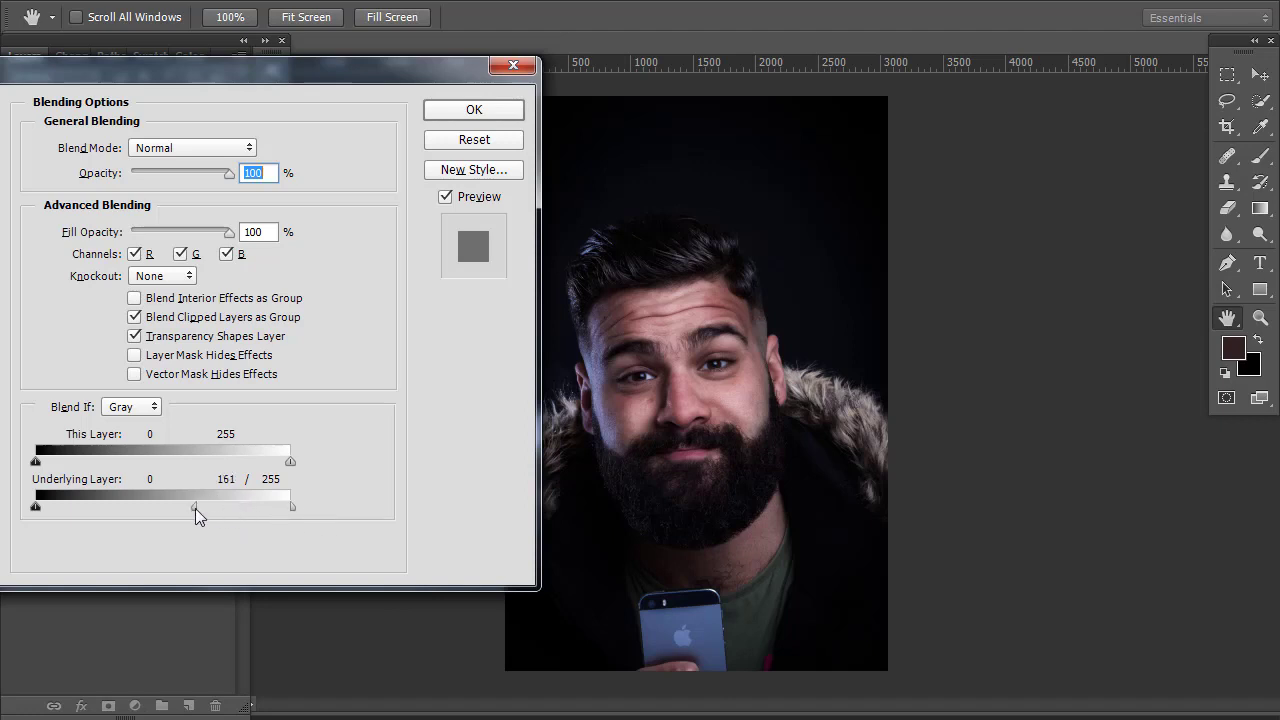
{"action": "left_click_drag", "start_coordinate": [290, 510], "coordinate": [156, 509]}
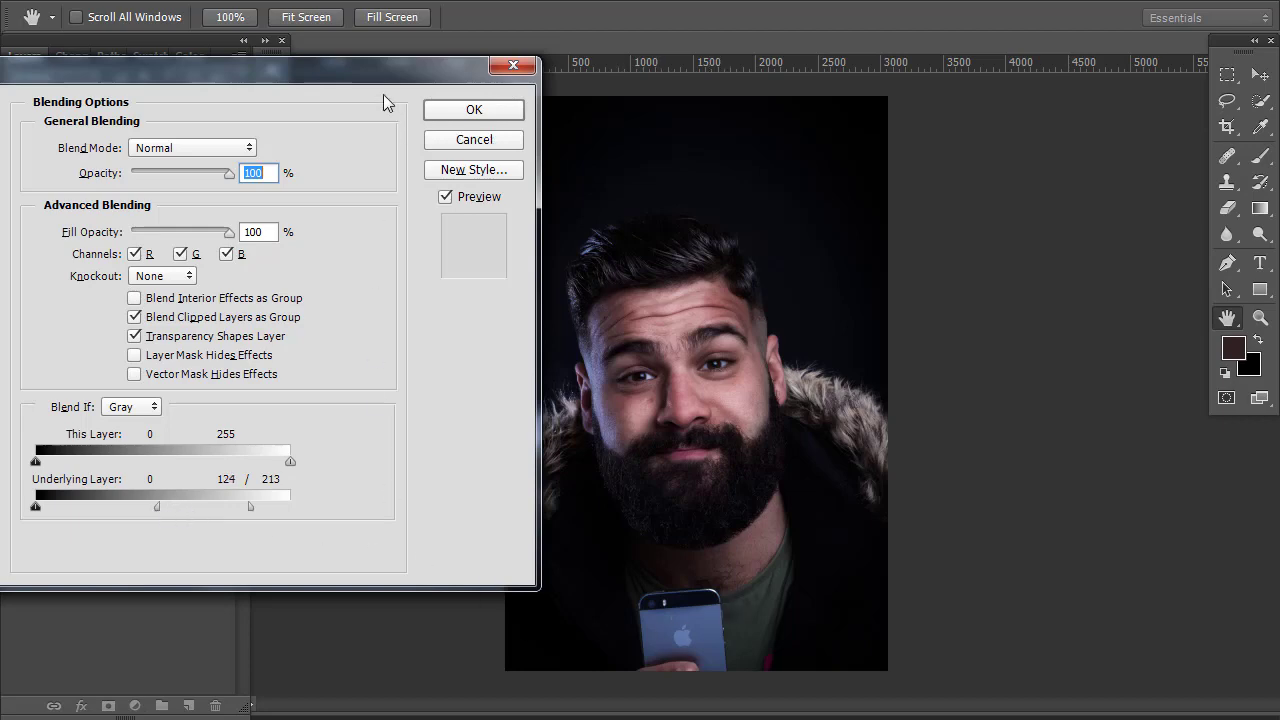
{"action": "left_click", "coordinate": [462, 112]}
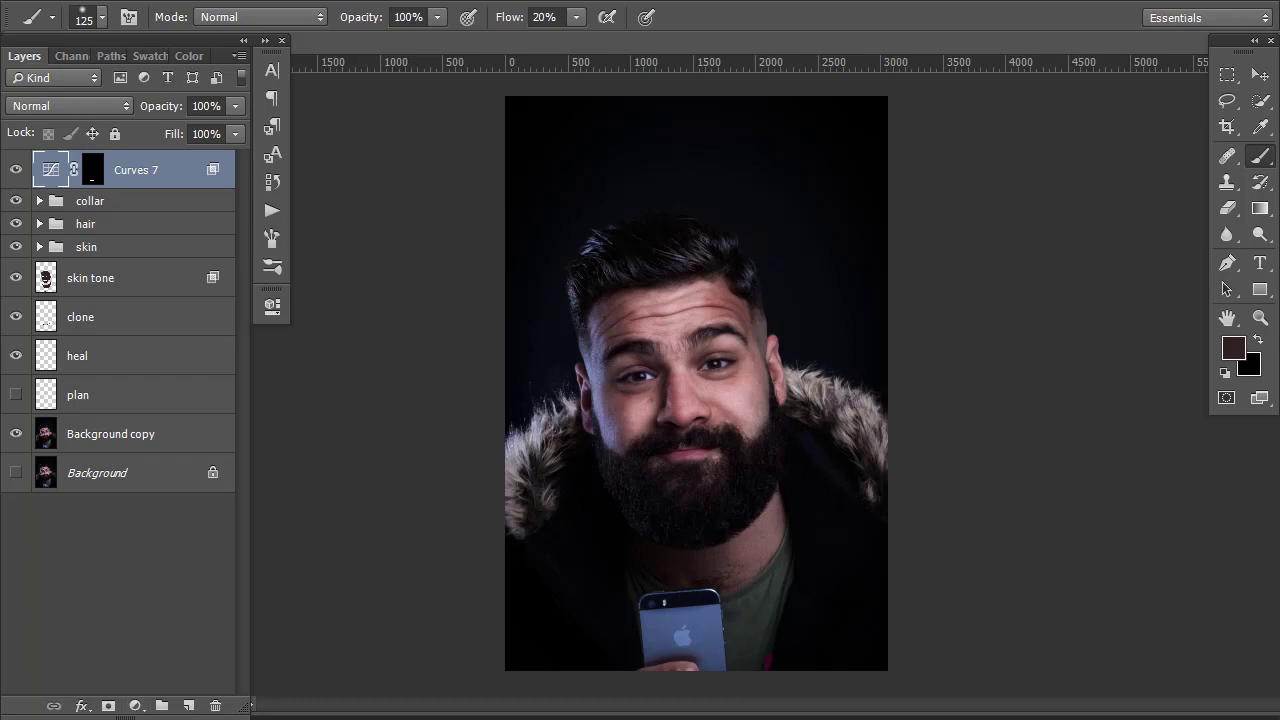
Add a Curves layer above Curves 7 and raise its midtones from input 107 to output 144
{"action": "left_click", "coordinate": [137, 706]}
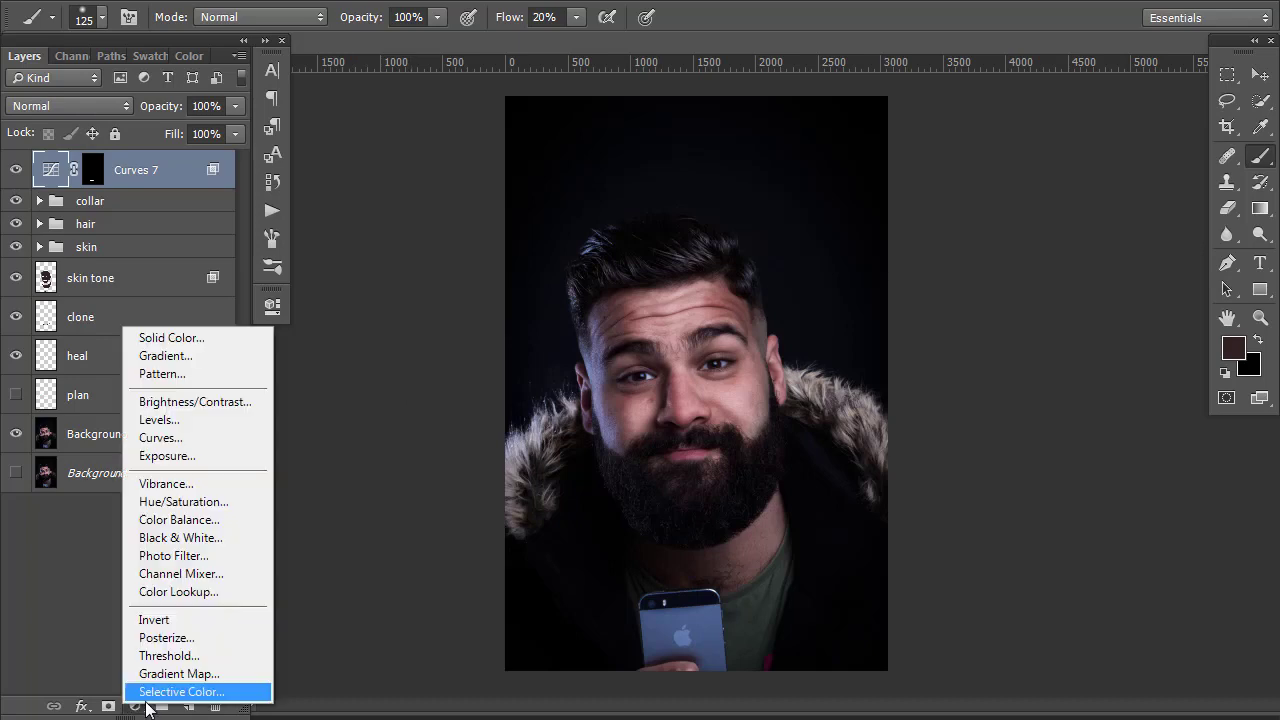
{"action": "left_click", "coordinate": [214, 435]}
{"action": "mouse_move", "coordinate": [437, 474]}
{"action": "left_mouse_down"}
{"action": "mouse_move", "coordinate": [422, 485]}
{"action": "mouse_move", "coordinate": [413, 472]}
{"action": "left_mouse_up"}
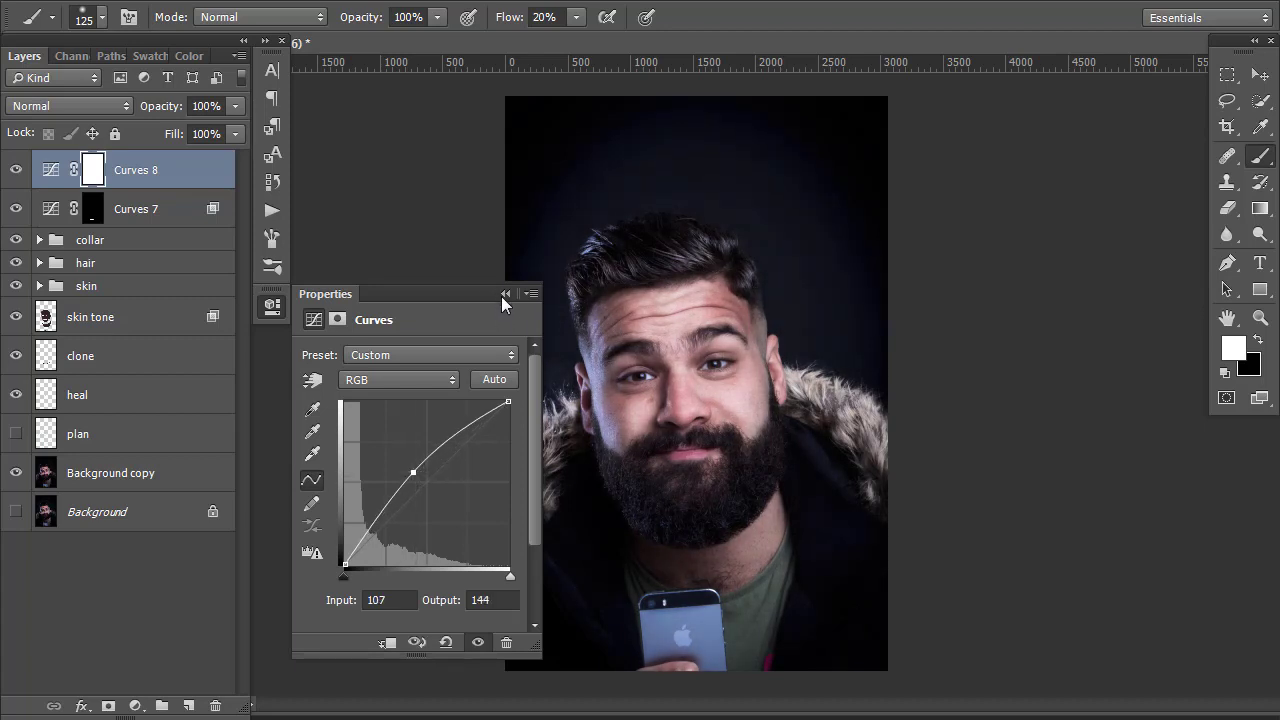
{"action": "left_click", "coordinate": [506, 294]}
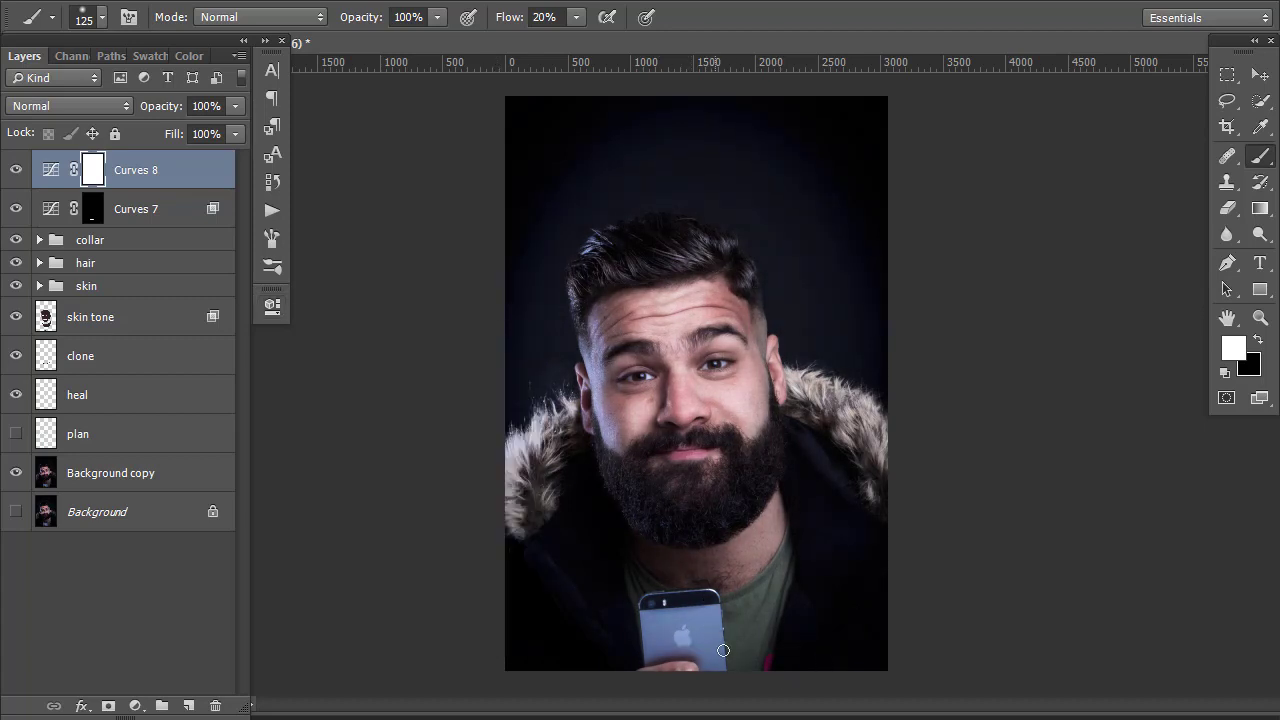
Invert the Curves 8 mask to black and paint white over the phone's logo and back with a 90-pixel brush
{"action": "key", "text": "ctrl+i"}
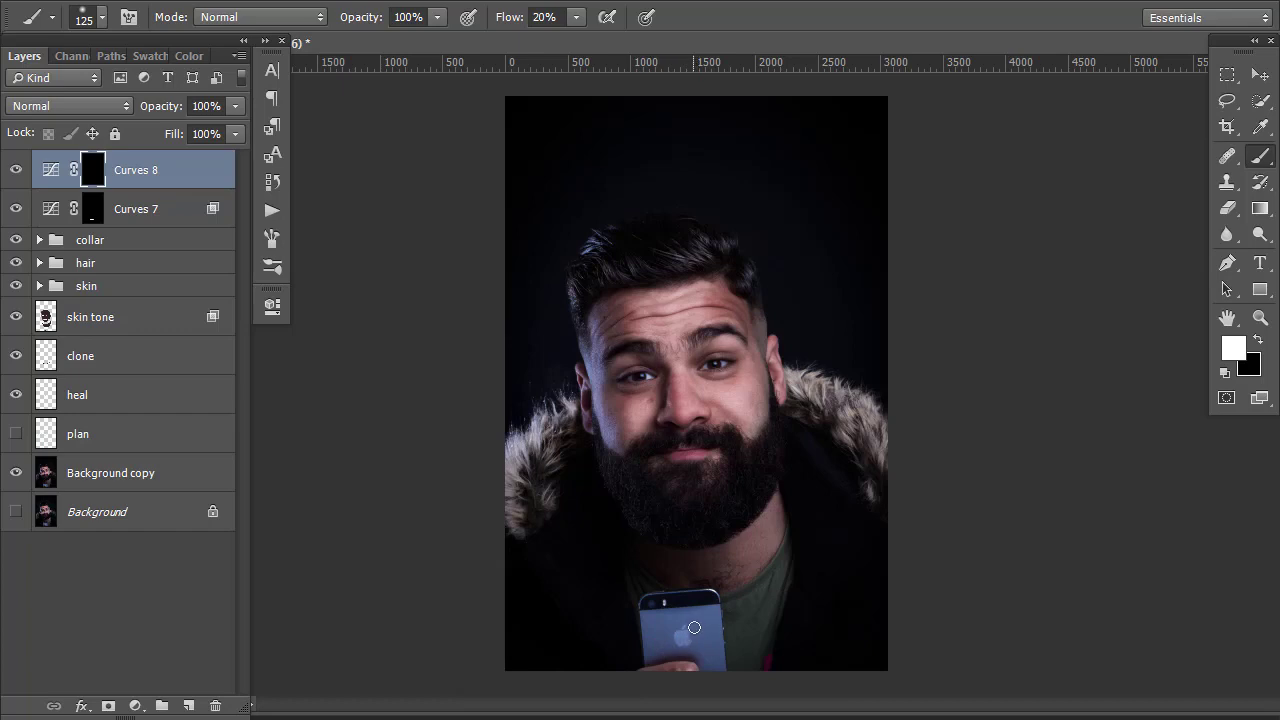
{"action": "key", "text": "bracketleft"}
{"action": "key", "text": "bracketleft"}
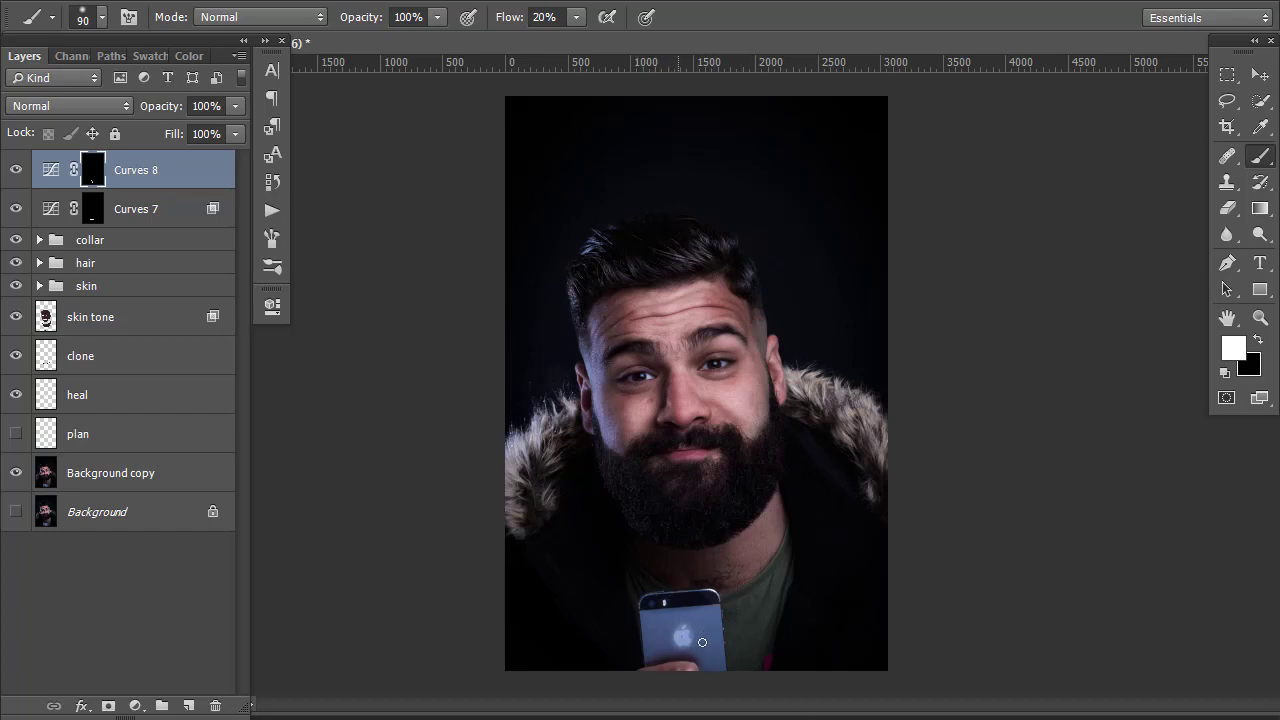
Split the Underlying Layer's black slider for Curves 8 and raise both halves to limit the brightening to lighter tones
{"action": "double_click", "coordinate": [194, 174]}
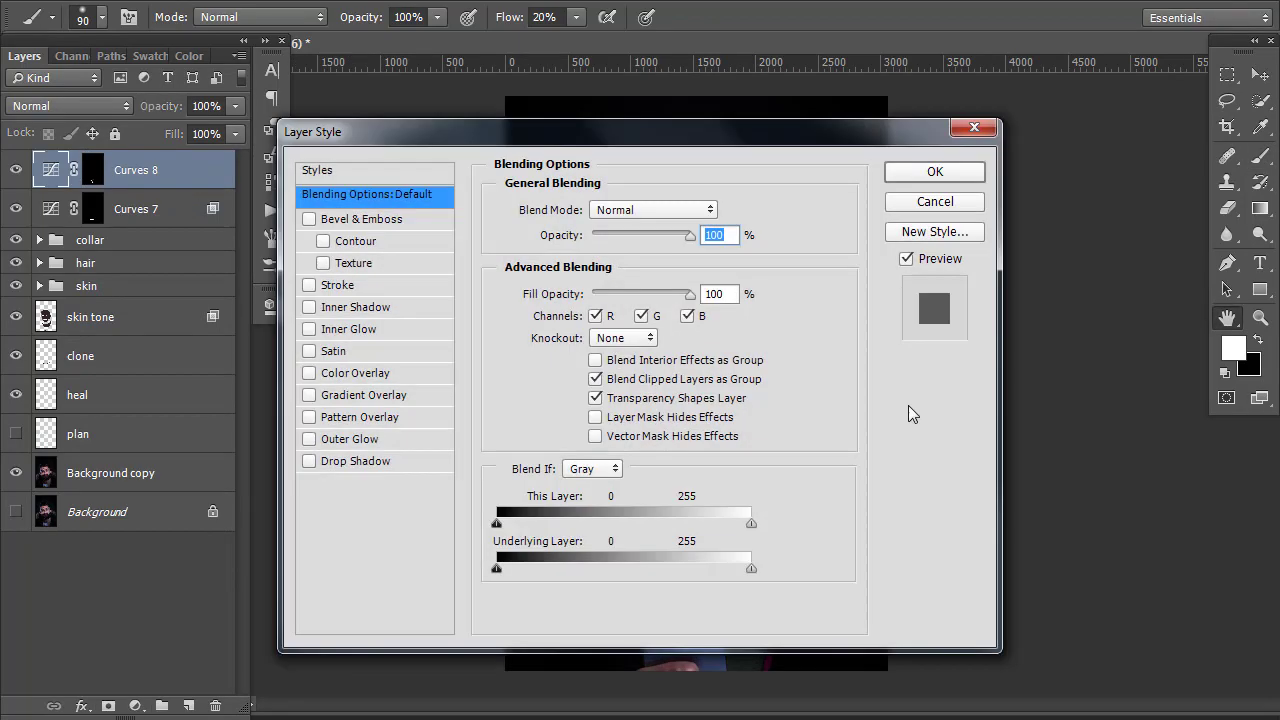
{"action": "left_click_drag", "start_coordinate": [863, 137], "coordinate": [497, 37]}
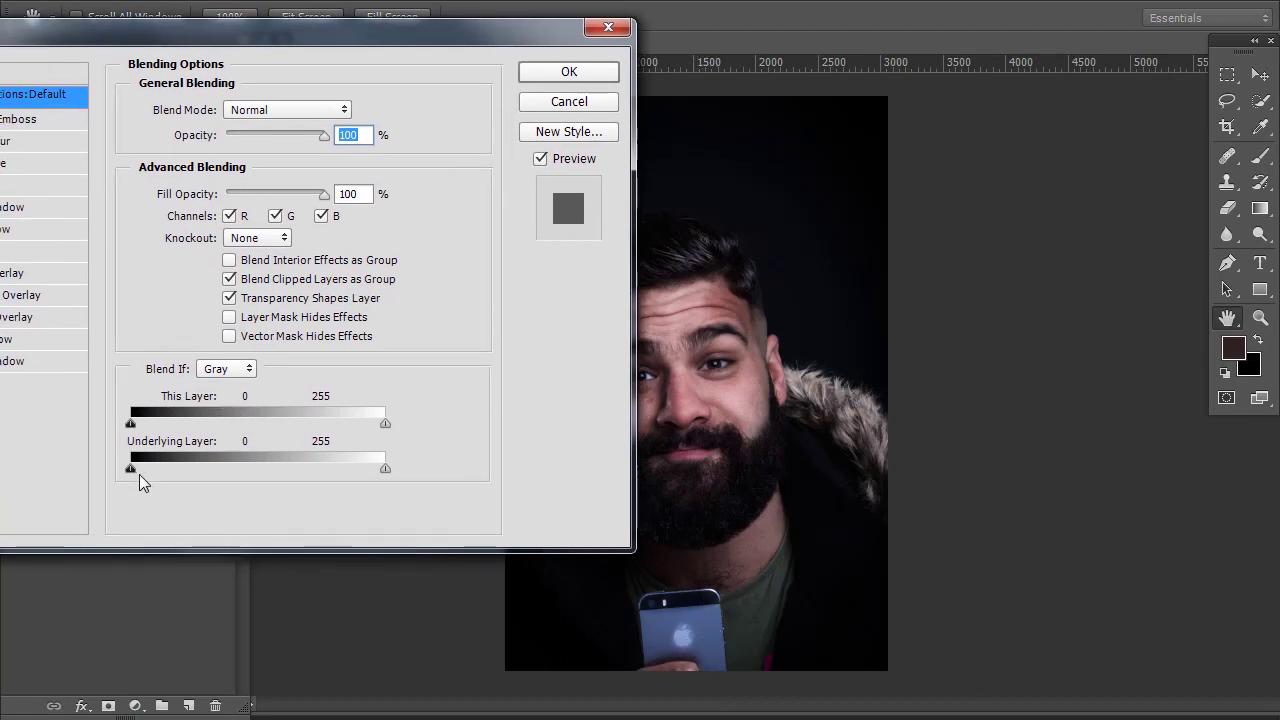
{"action": "key", "text": "alt"}
{"action": "left_click_drag", "start_coordinate": [135, 472], "coordinate": [247, 473]}
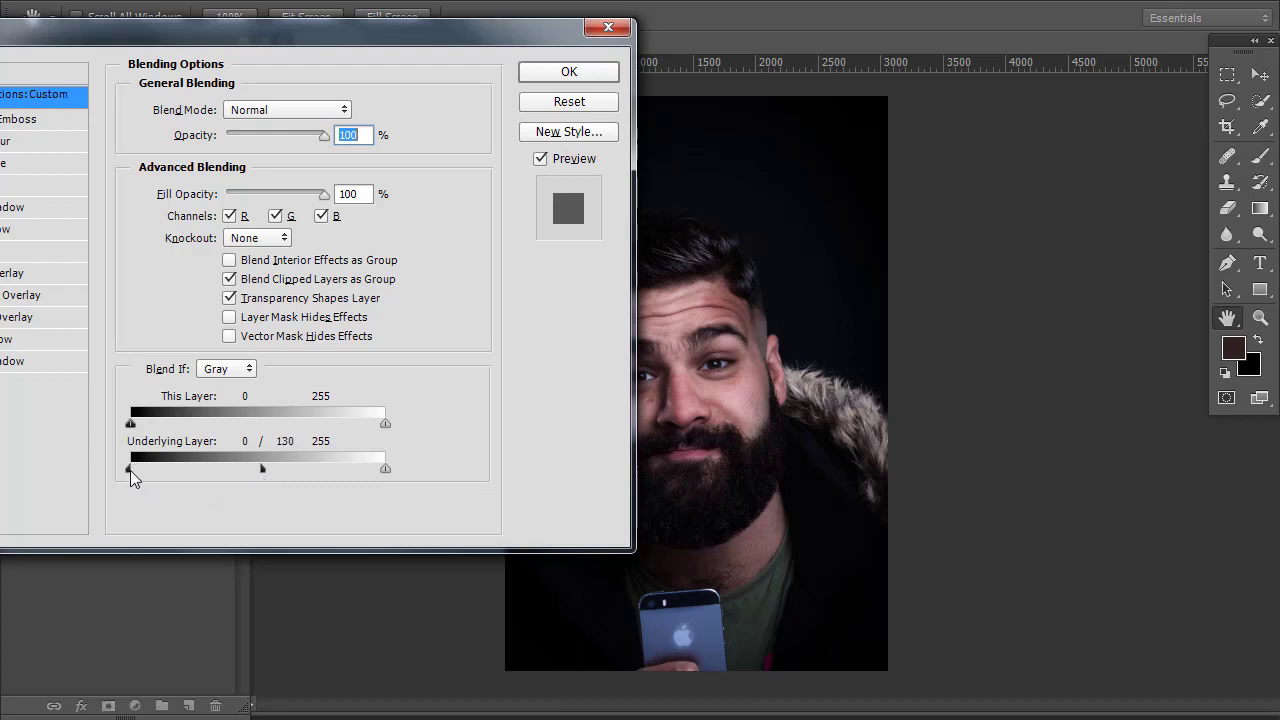
{"action": "left_click_drag", "start_coordinate": [130, 470], "coordinate": [251, 470]}
{"action": "left_click", "coordinate": [552, 78]}
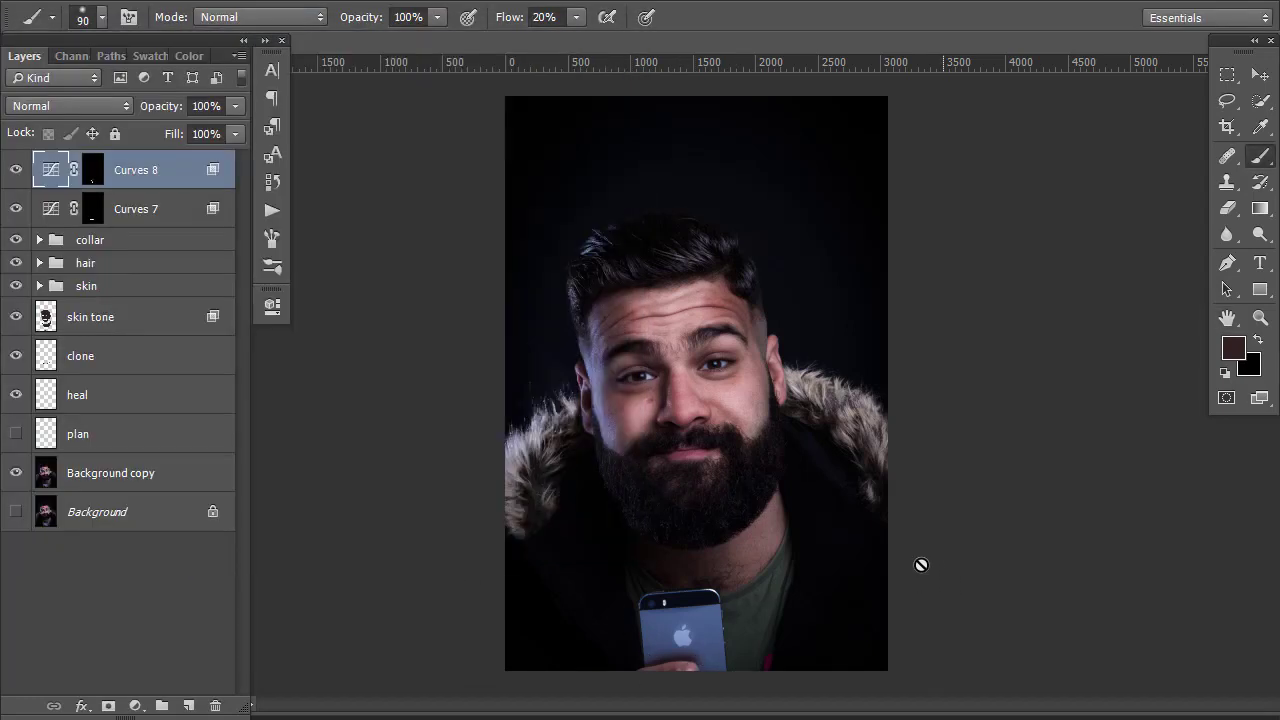
Group the Curves 7 and Curves 8 layers and name the group "phone"
{"action": "key", "text": "shift"}
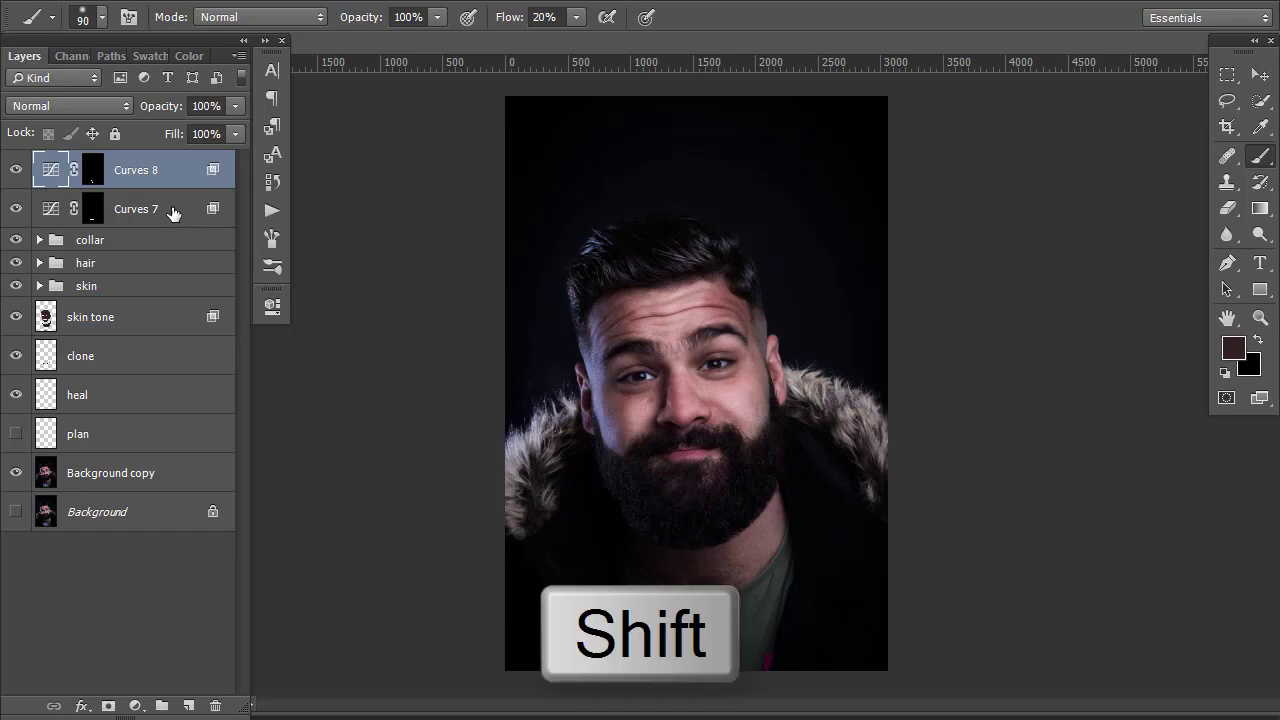
{"action": "left_click", "coordinate": [180, 211], "text": "shift"}
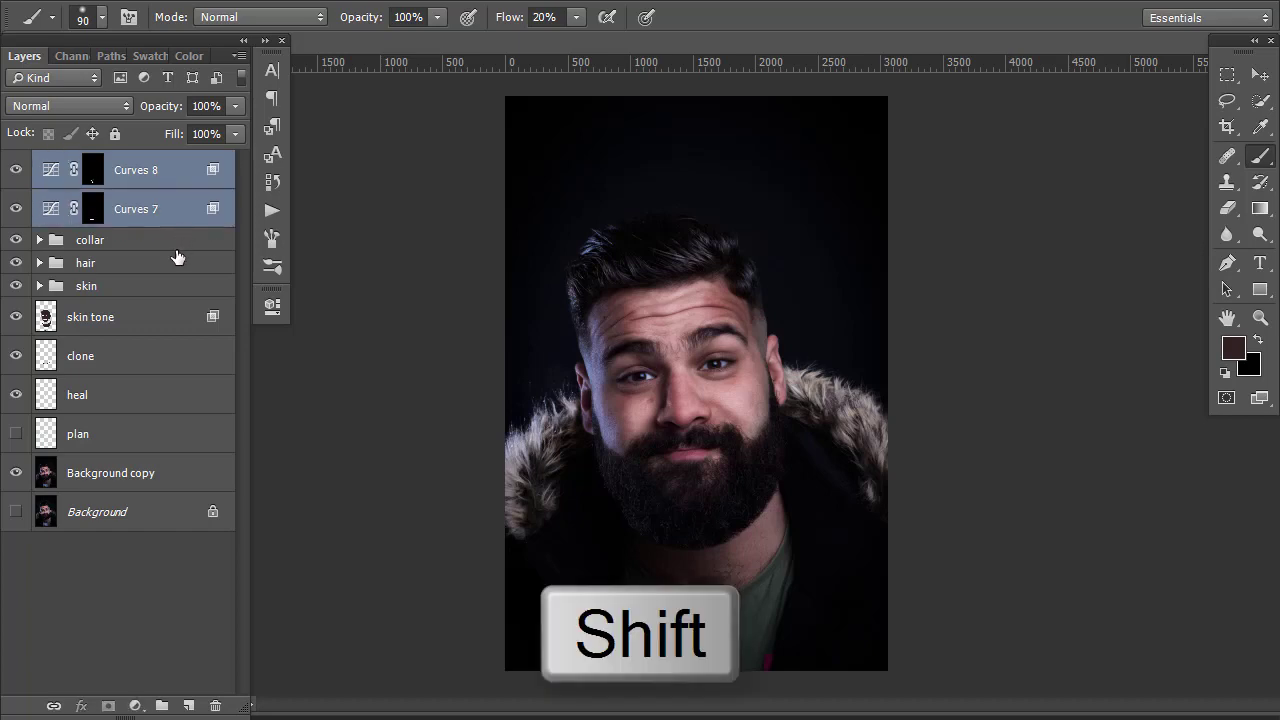
{"action": "key", "text": "ctrl+g"}
{"action": "double_click", "coordinate": [100, 164]}
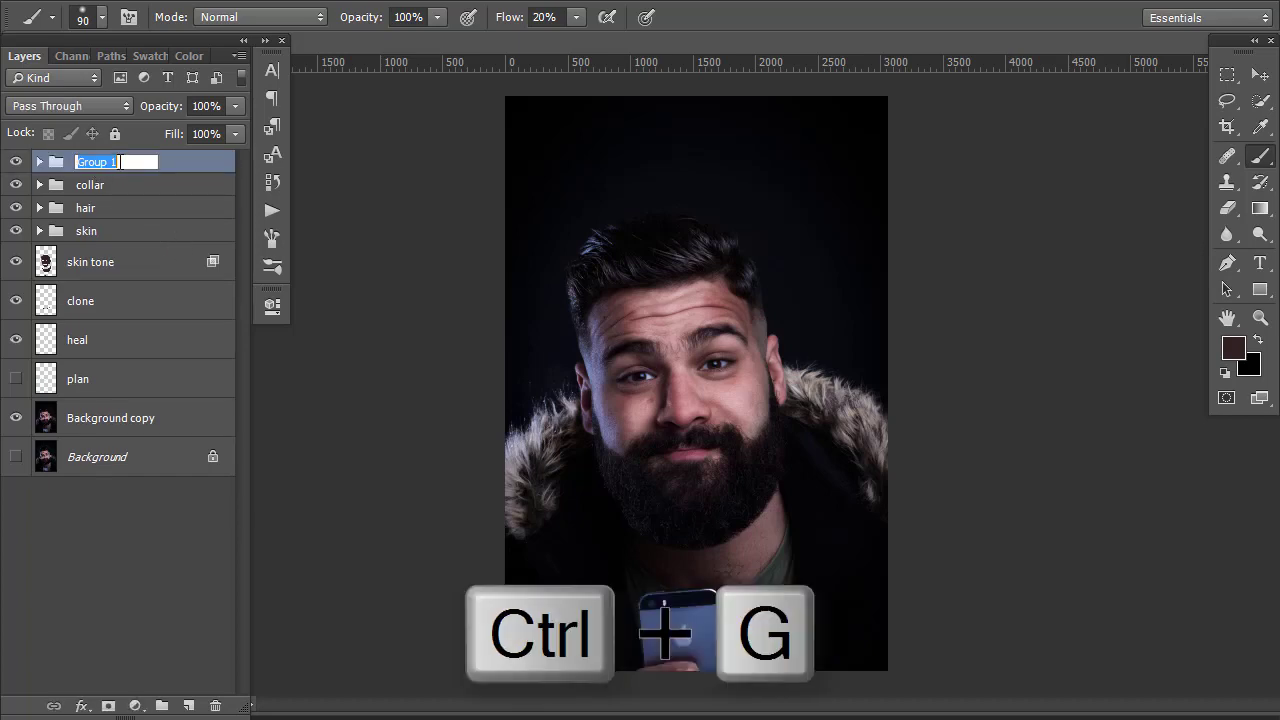
{"action": "type", "text": "phone"}
{"action": "key", "text": "Return"}
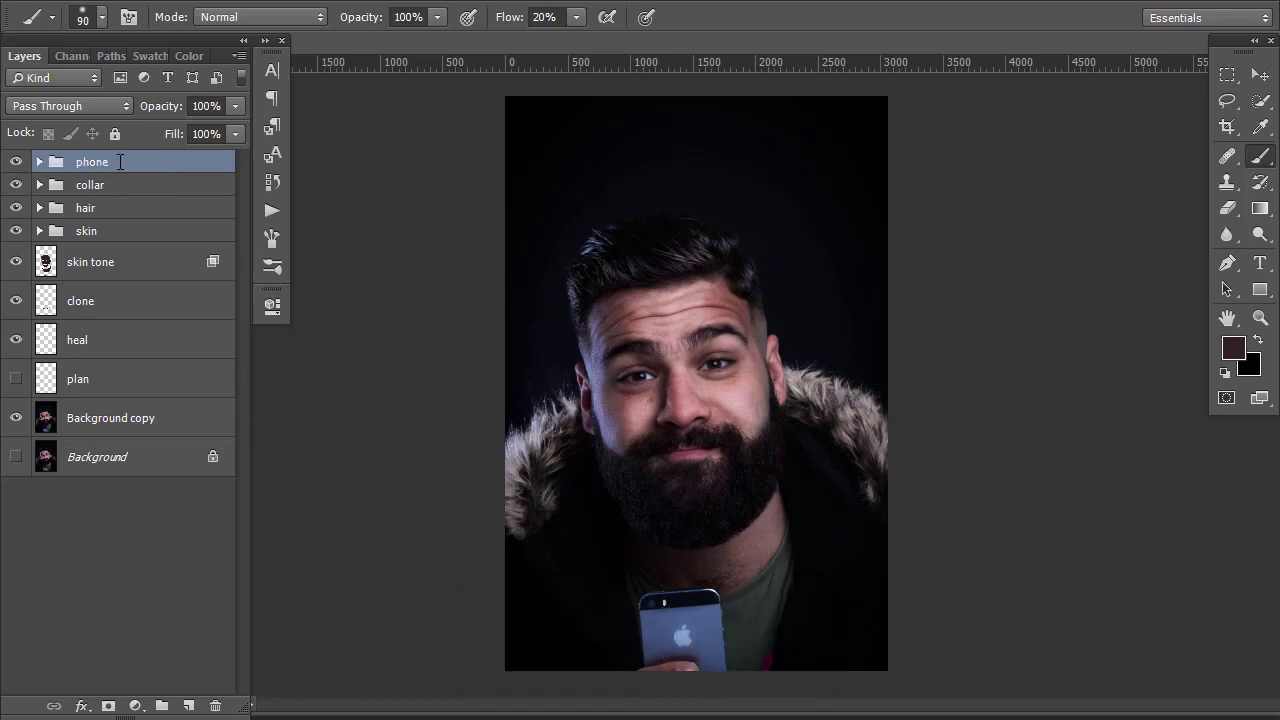
Compare the portrait with and without the phone group
{"action": "left_click", "coordinate": [16, 162]}
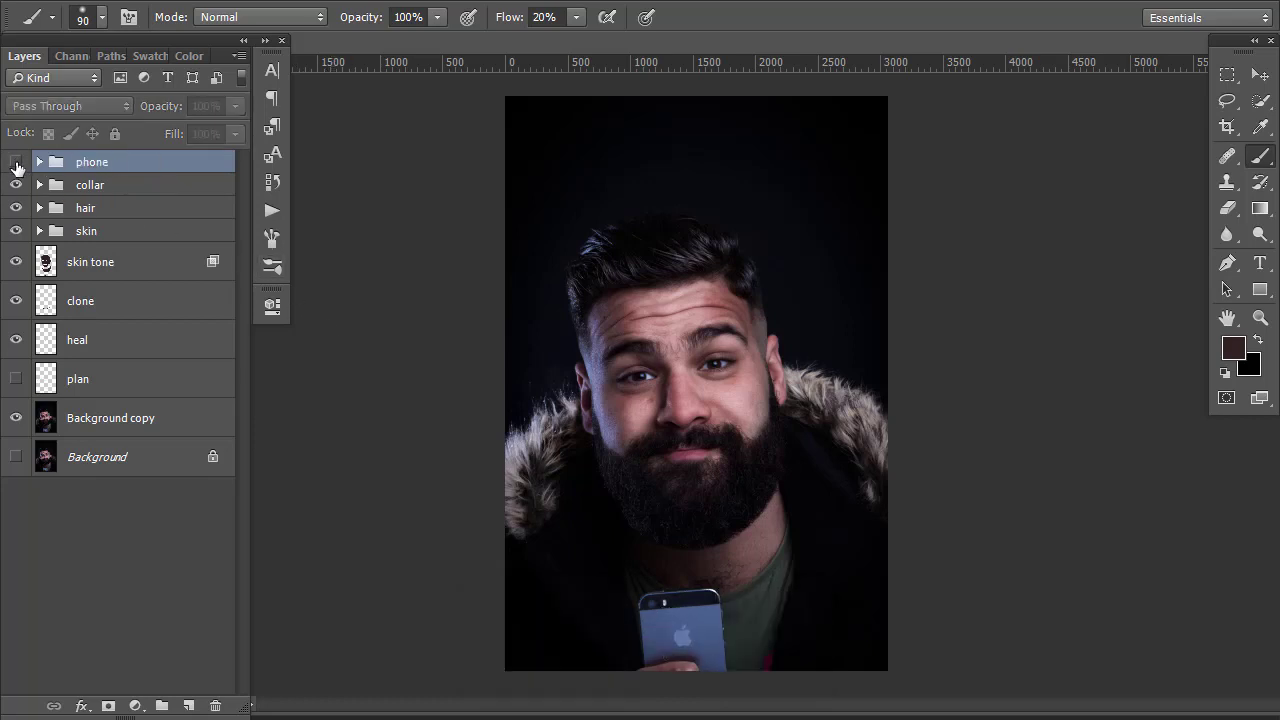
{"action": "left_click", "coordinate": [16, 162]}
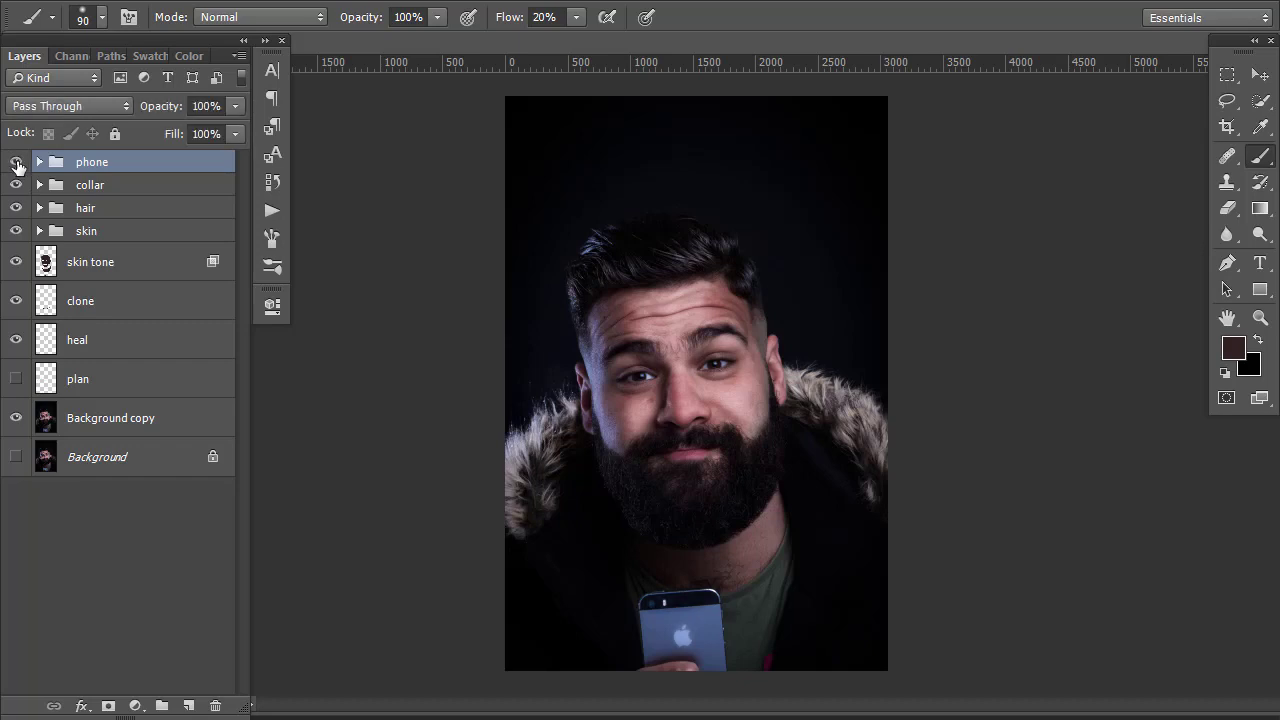
{"action": "left_click", "coordinate": [16, 162]}
{"action": "left_click", "coordinate": [16, 162]}
Add a Curves layer above the phone group and raise its midtones from input 117 to output 144
{"action": "left_click", "coordinate": [135, 706]}
{"action": "left_click", "coordinate": [202, 437]}
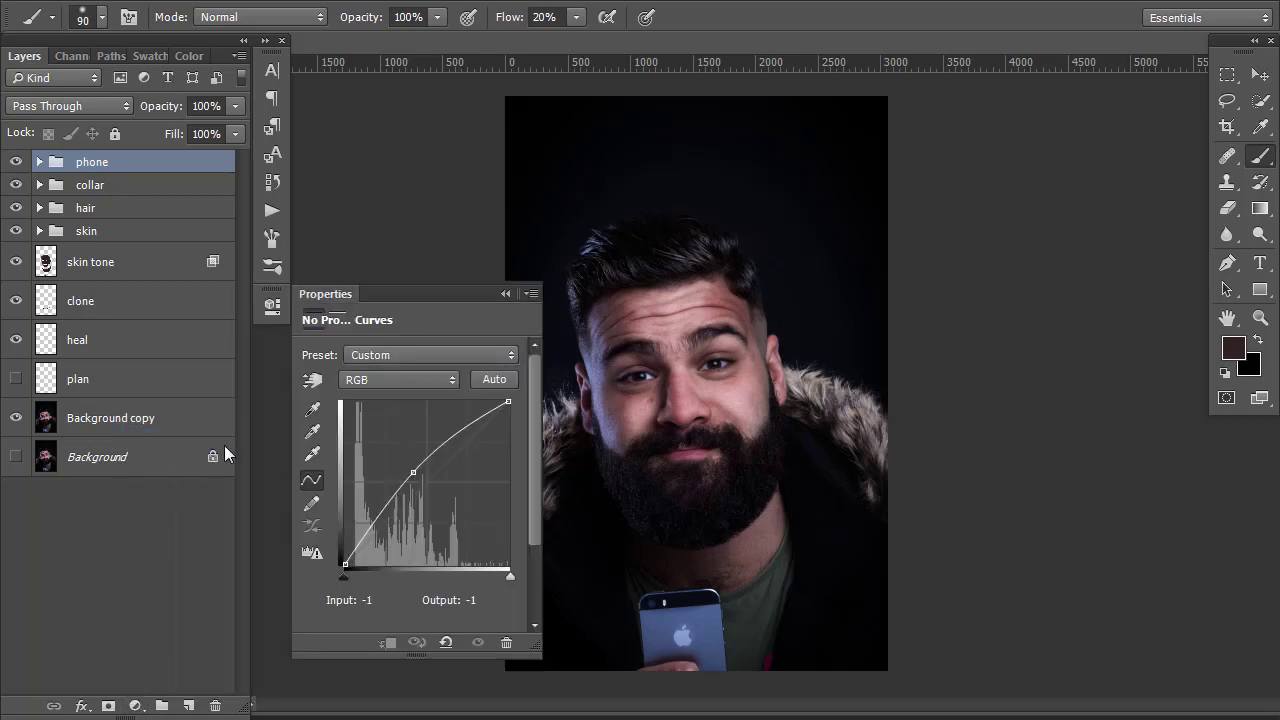
{"action": "left_click", "coordinate": [424, 476]}
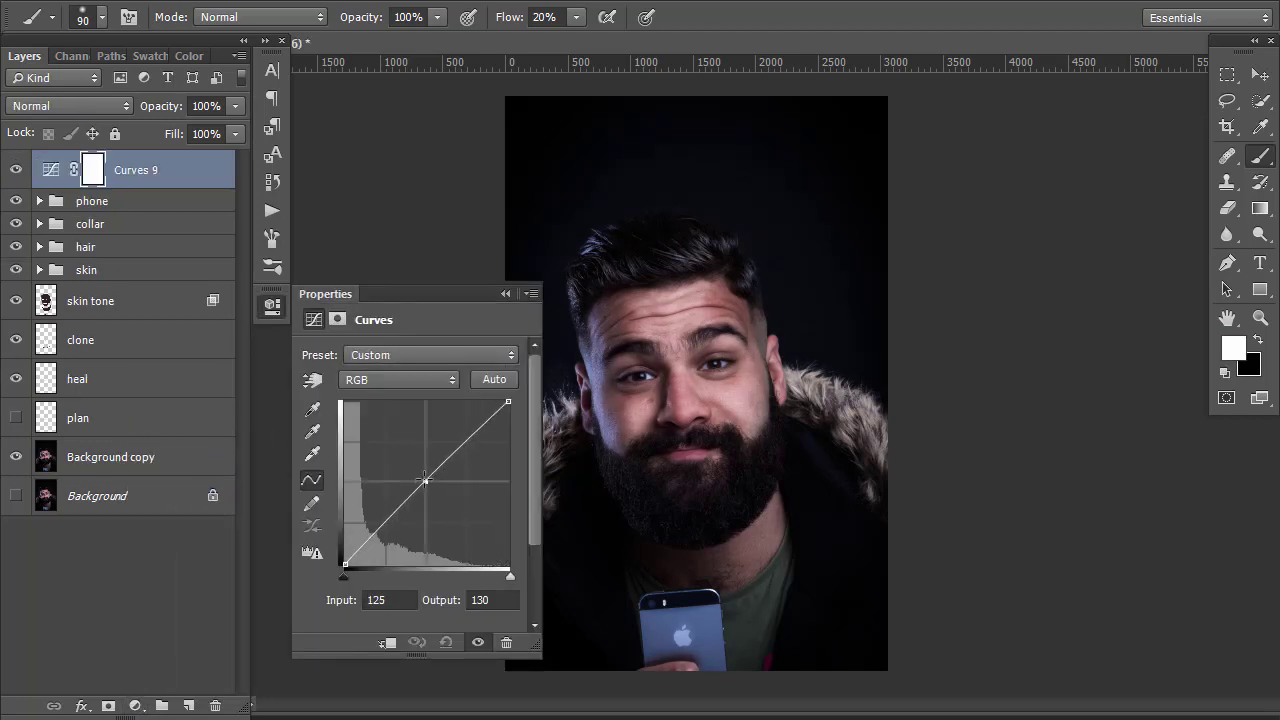
{"action": "left_click_drag", "start_coordinate": [424, 476], "coordinate": [420, 472]}
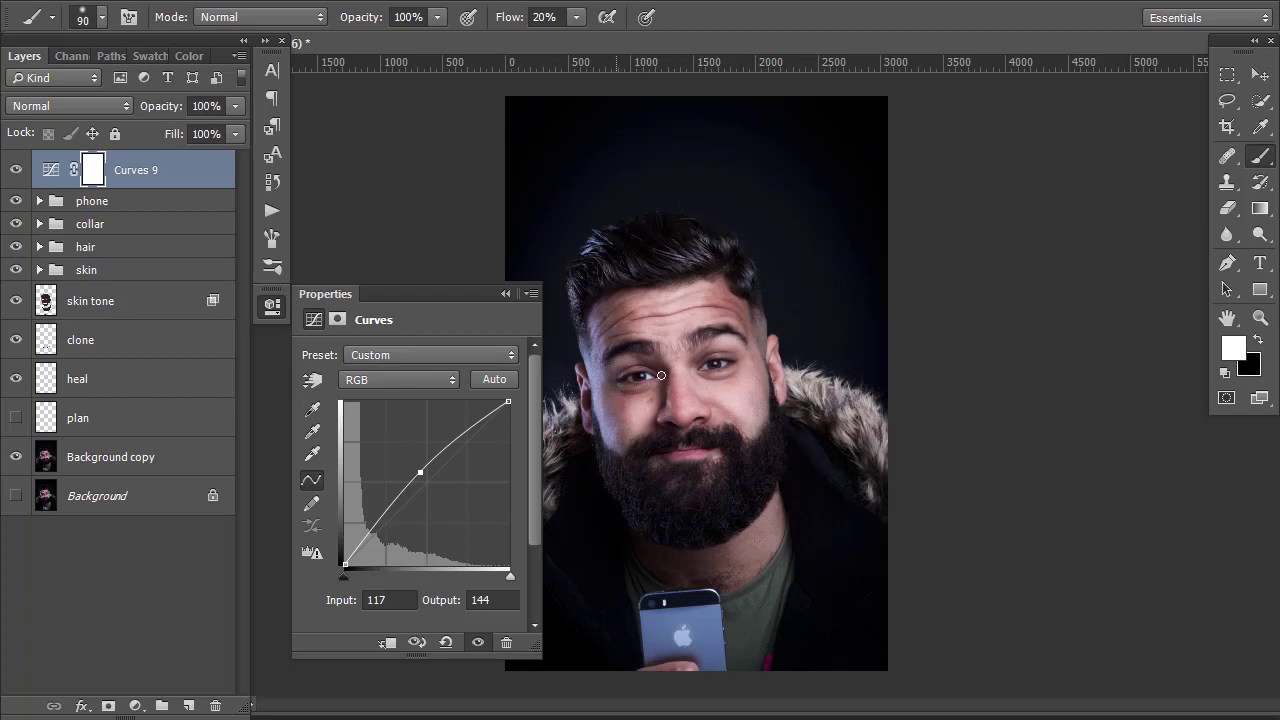
{"action": "left_click", "coordinate": [508, 294]}
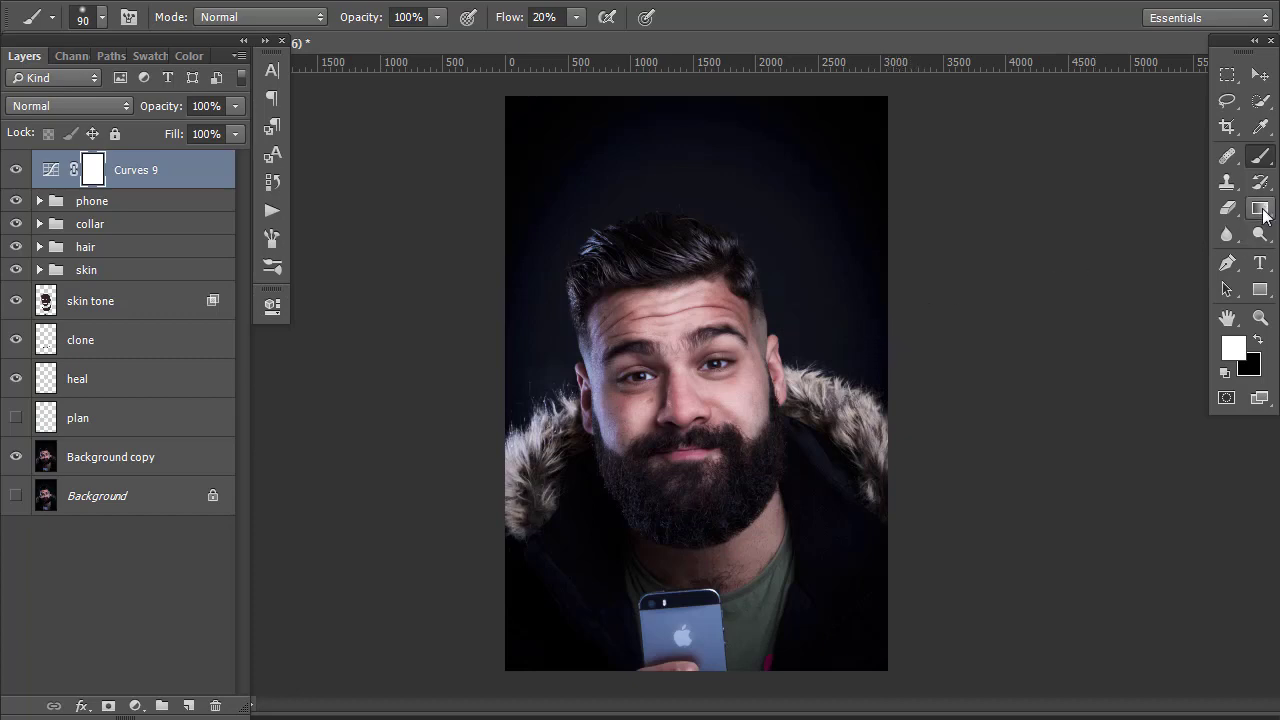
Set the Gradient tool to a radial white-to-transparent gradient and invert the Curves 9 mask to black
{"action": "key", "text": "g"}
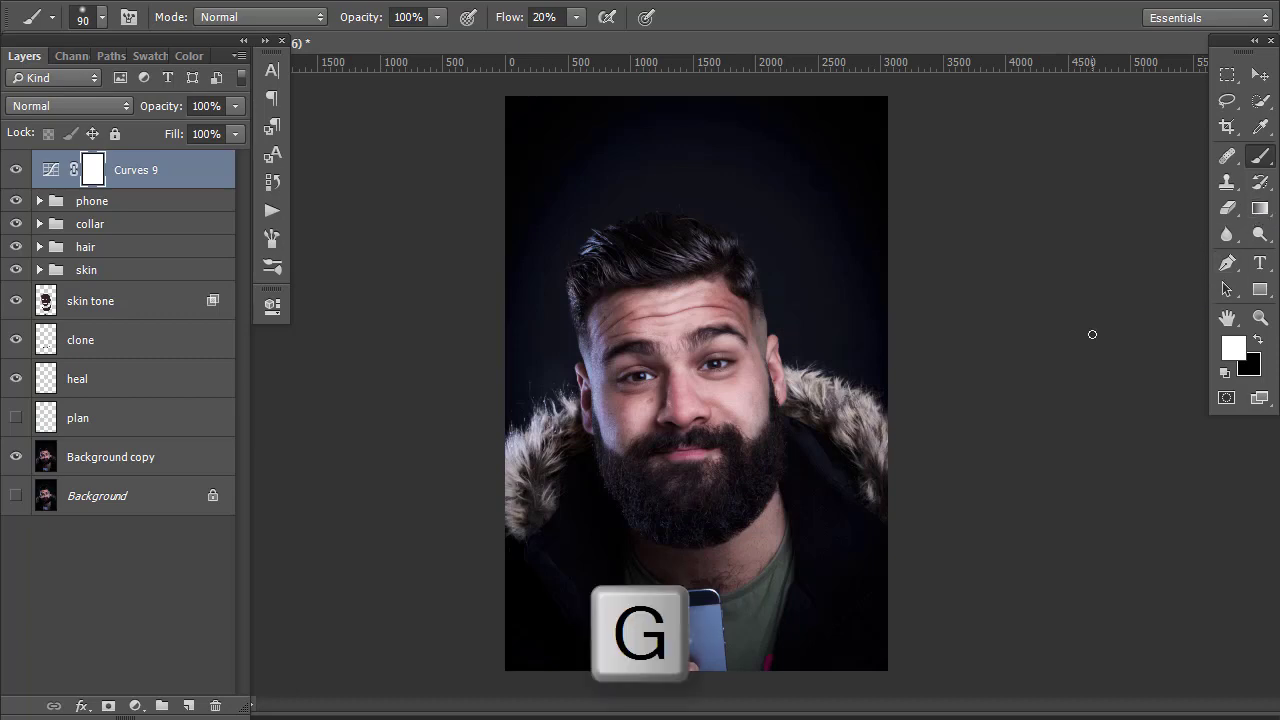
{"action": "left_click", "coordinate": [1260, 208]}
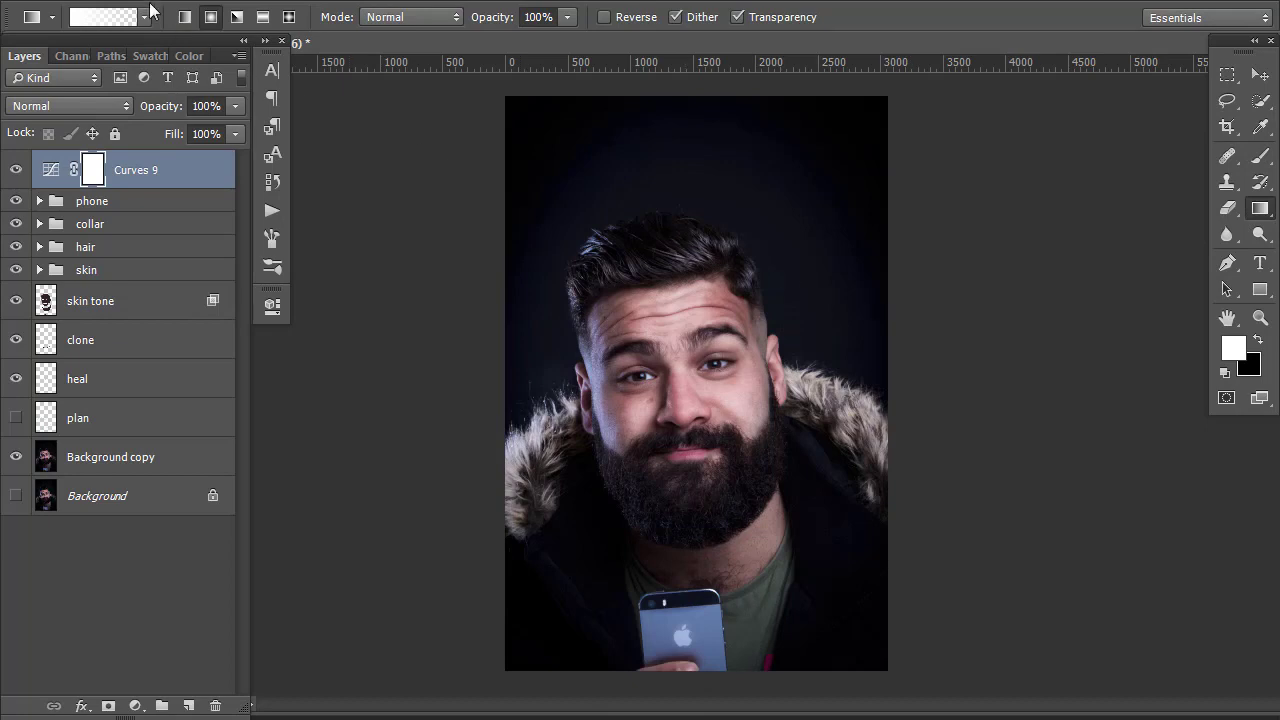
{"action": "left_click", "coordinate": [210, 16]}
{"action": "key", "text": "ctrl+i"}
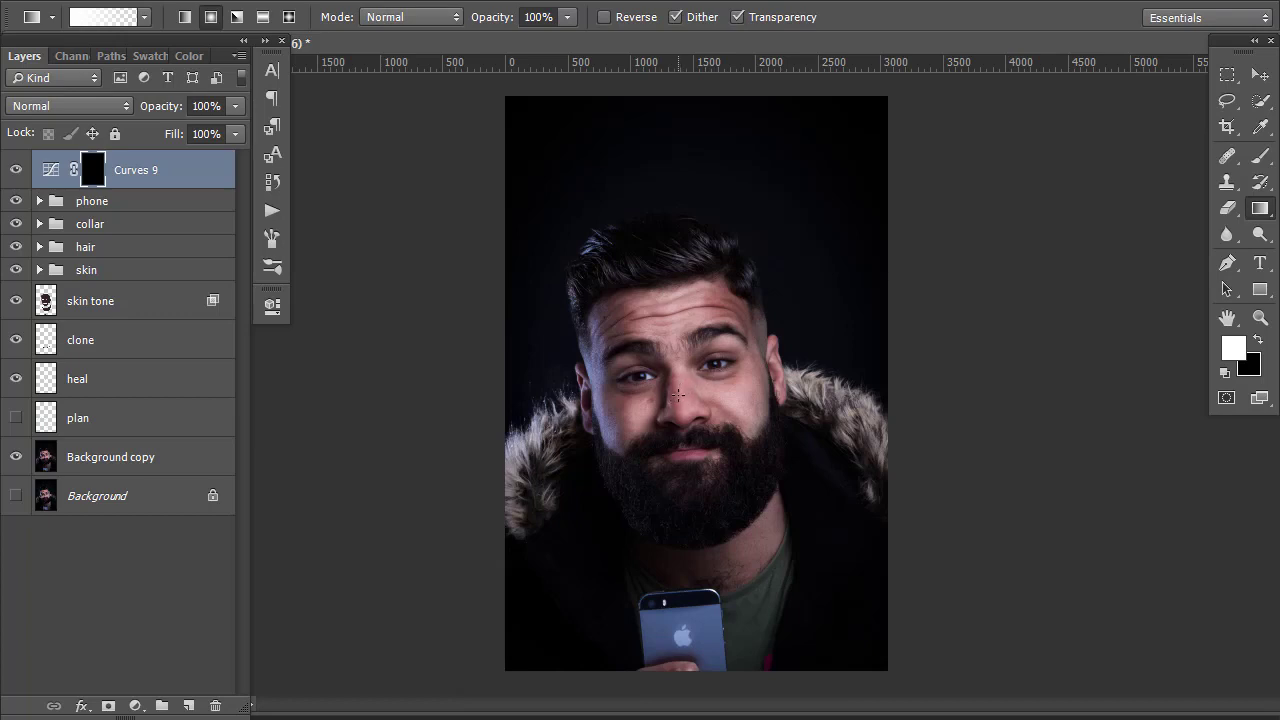
Try radial gradients of different sizes on the Curves 9 mask, drawn outward from the nose, and undo each one
{"action": "left_click_drag", "start_coordinate": [685, 385], "coordinate": [843, 146]}
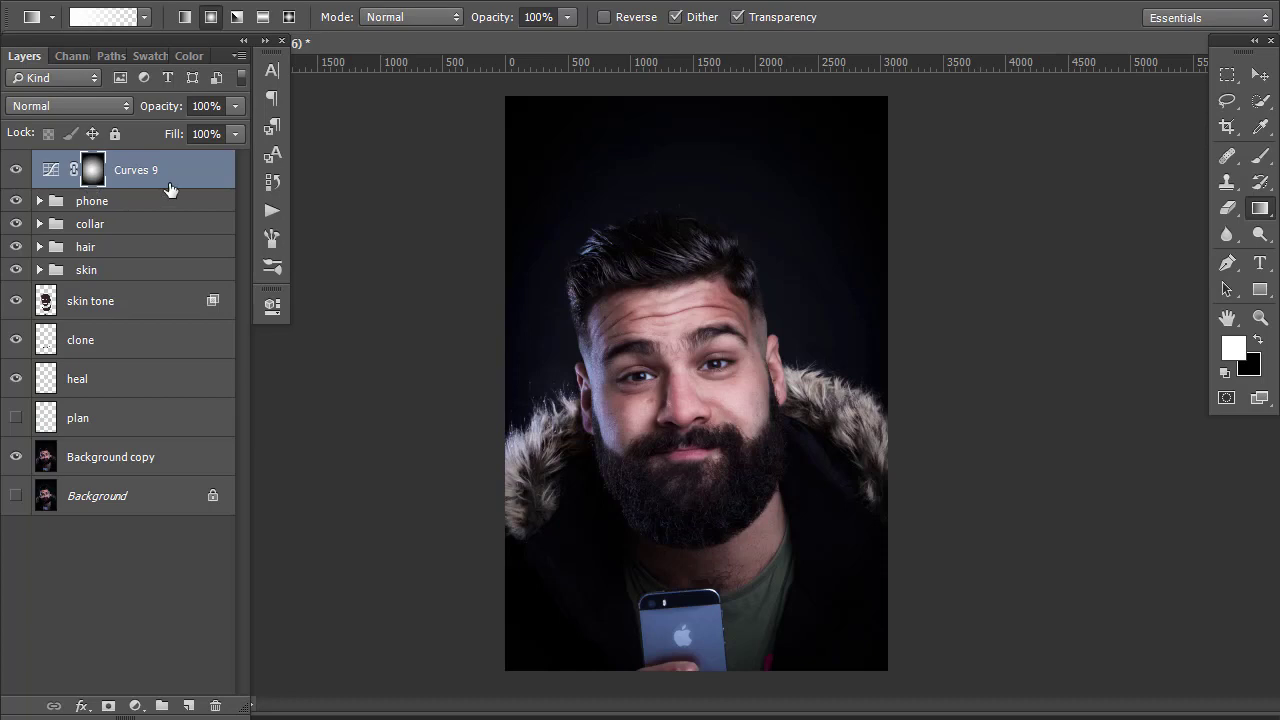
{"action": "key", "text": "ctrl+alt+z"}
{"action": "key", "text": "ctrl+alt+z"}
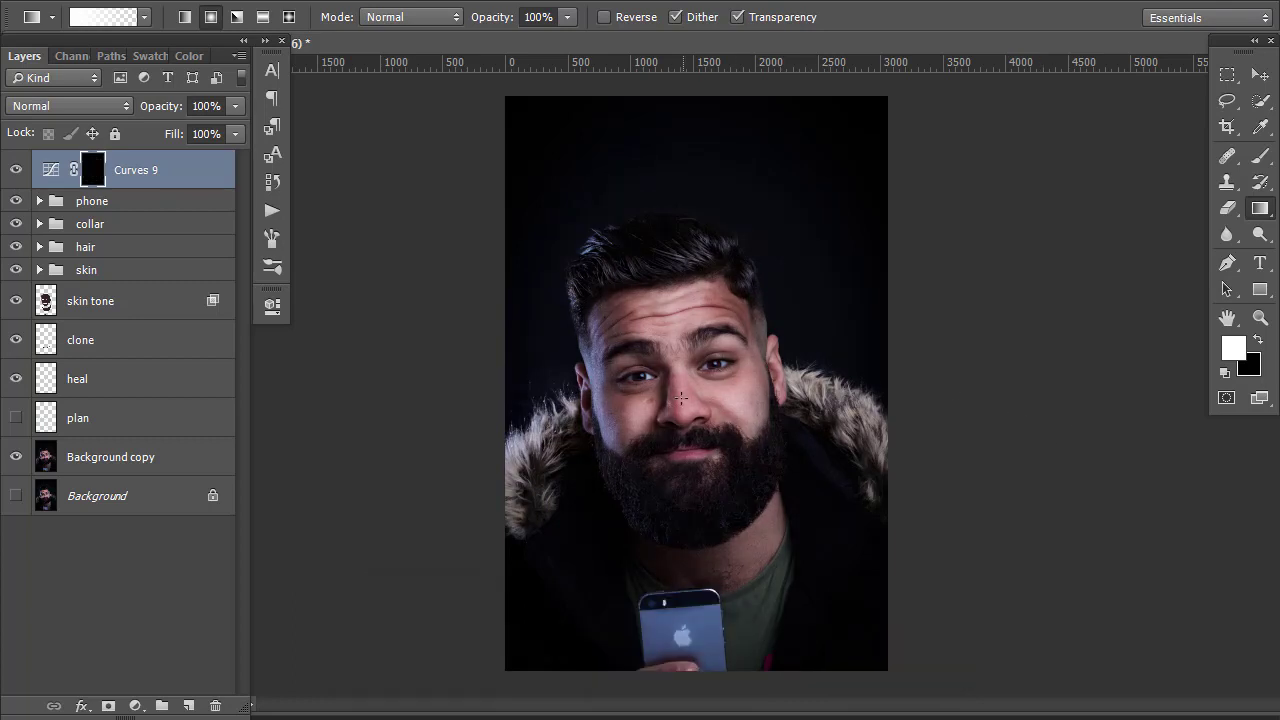
{"action": "left_click_drag", "start_coordinate": [680, 398], "coordinate": [785, 219]}
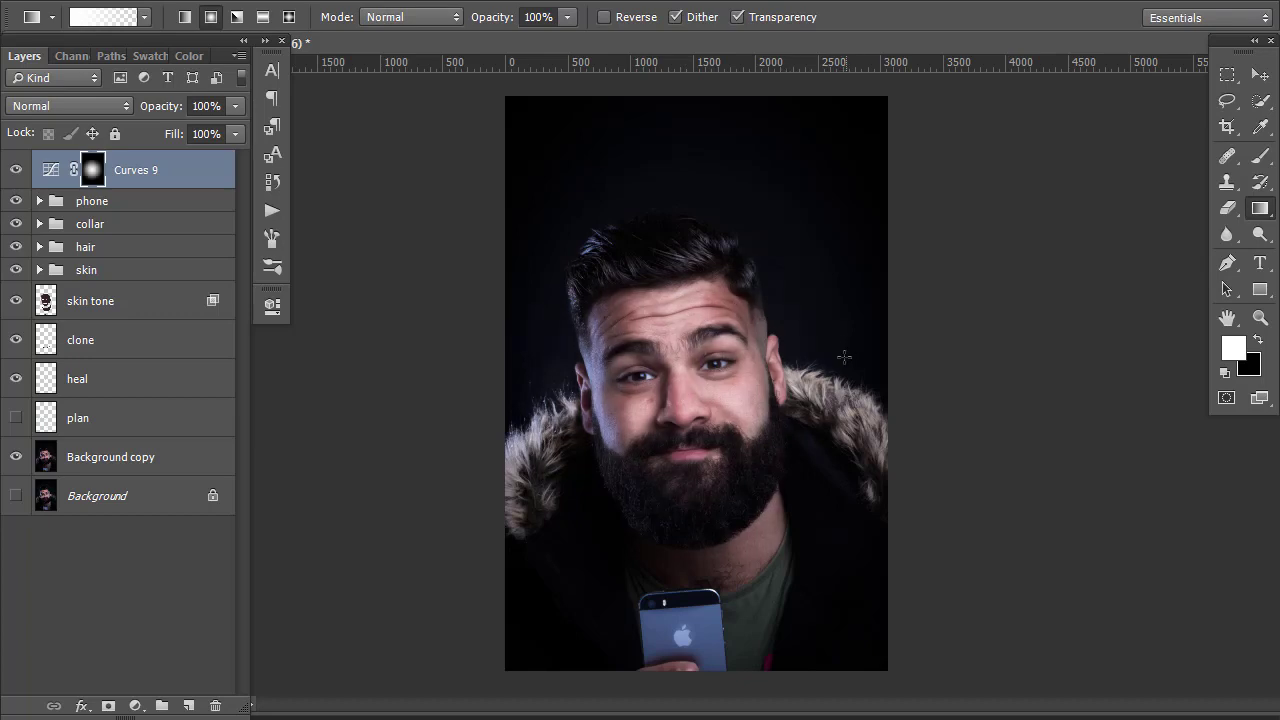
{"action": "key", "text": "ctrl+alt+z"}
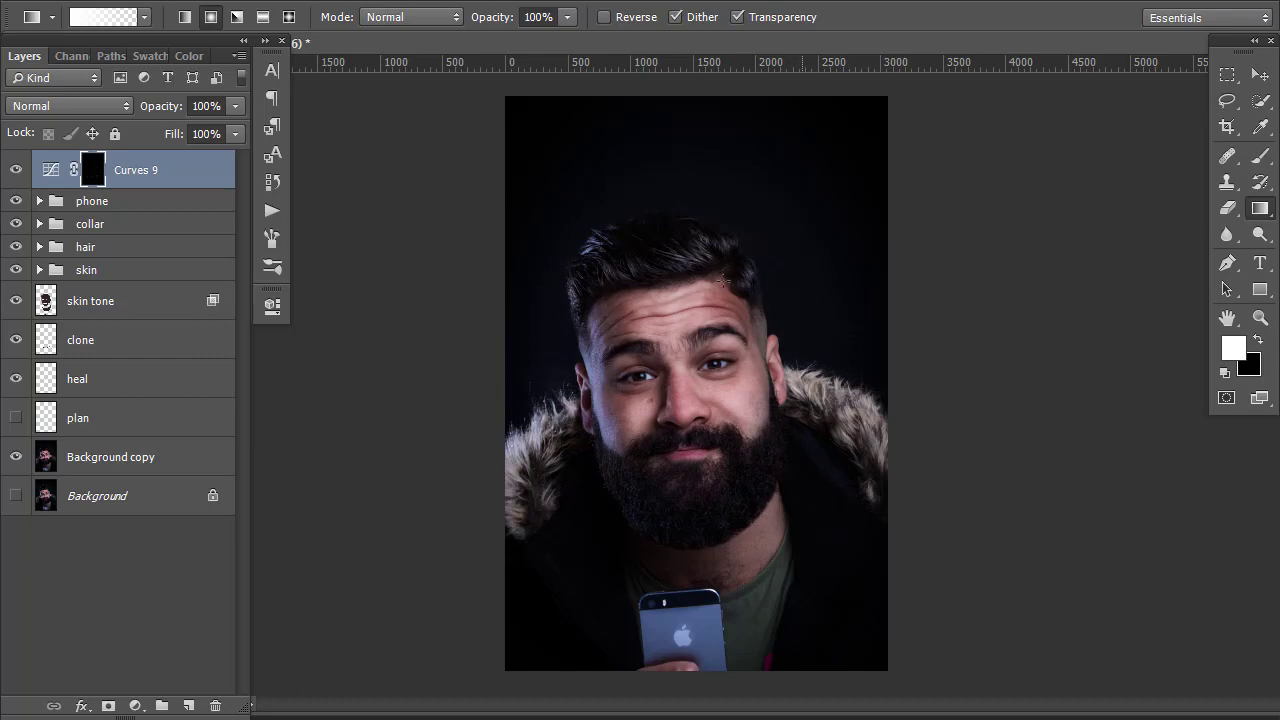
Draw a white radial gradient on the Curves 9 mask from the upper forehead to just beyond the hair
{"action": "left_click_drag", "start_coordinate": [669, 319], "coordinate": [741, 190]}
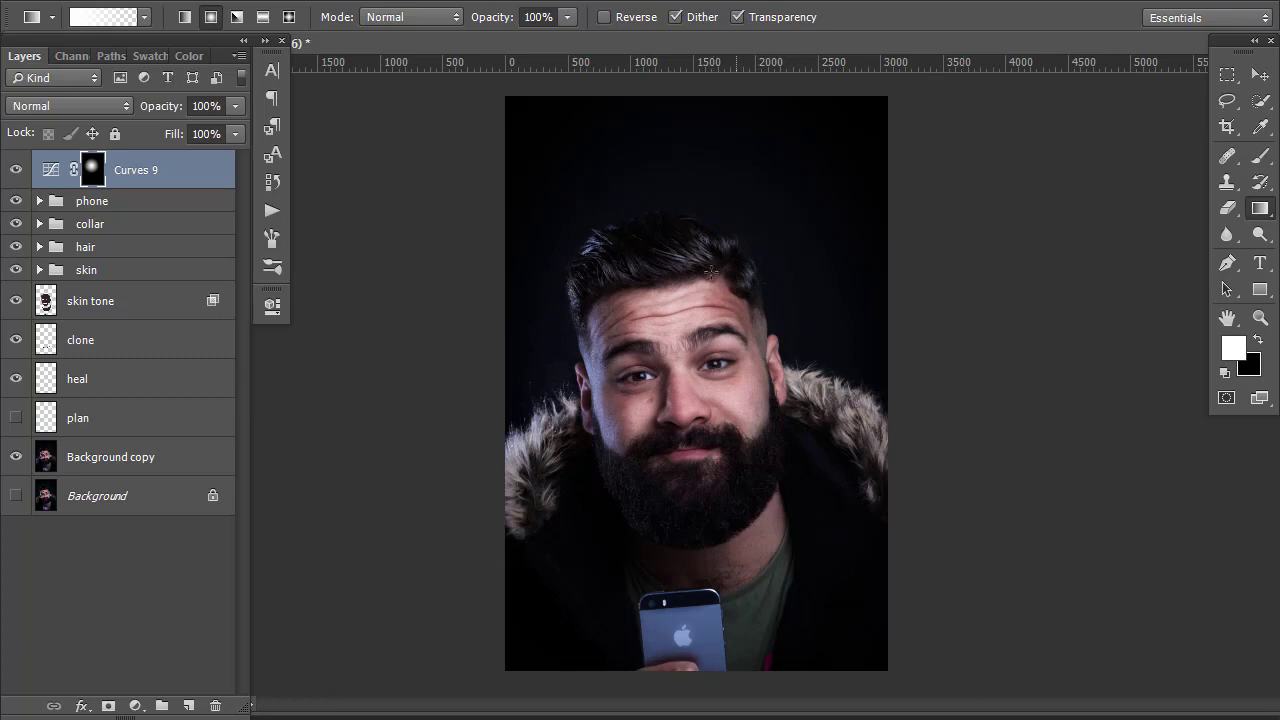
Adjust the Curves 9 midtone point to input 111 and output 139
{"action": "double_click", "coordinate": [50, 170]}
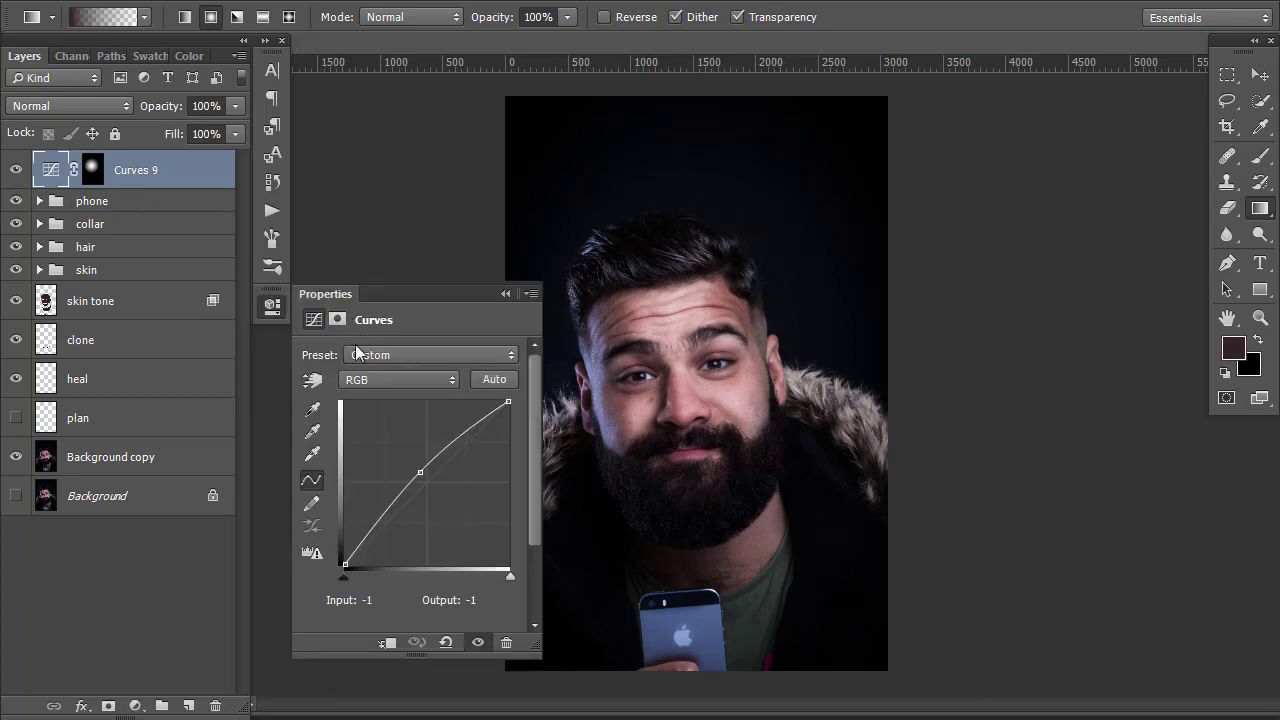
{"action": "left_click_drag", "start_coordinate": [420, 472], "coordinate": [418, 477]}
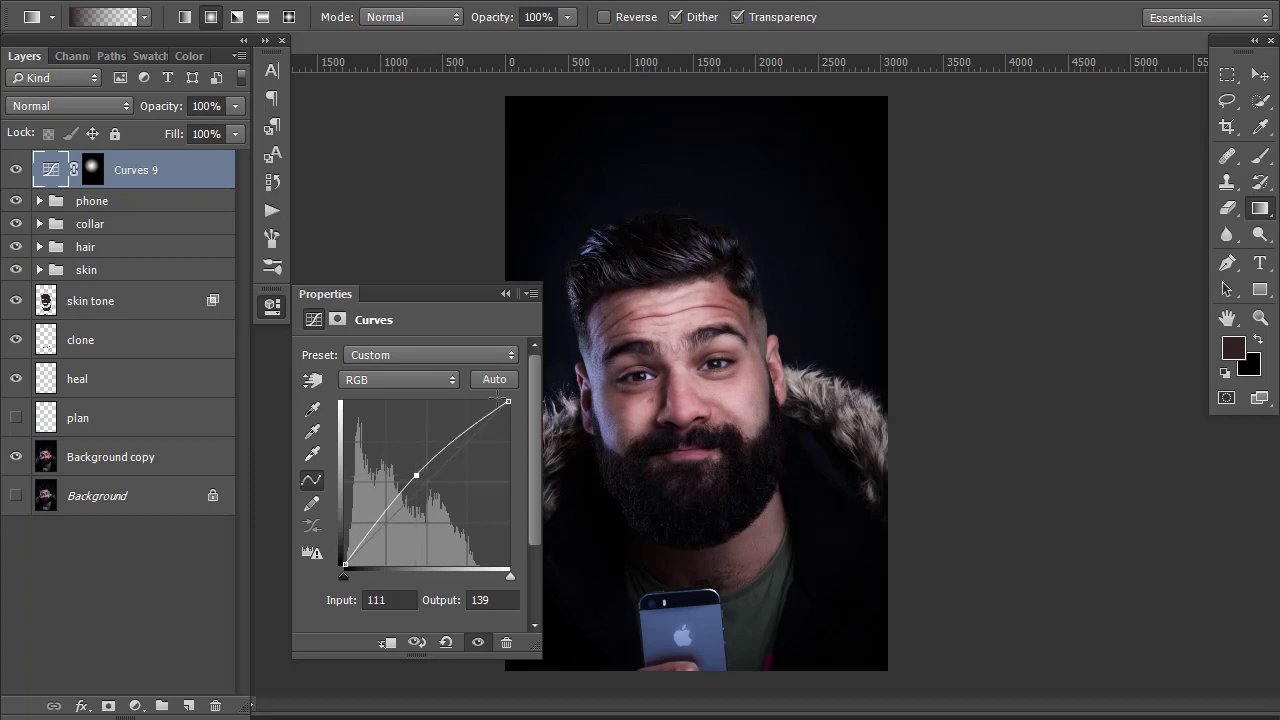
{"action": "left_click", "coordinate": [501, 295]}
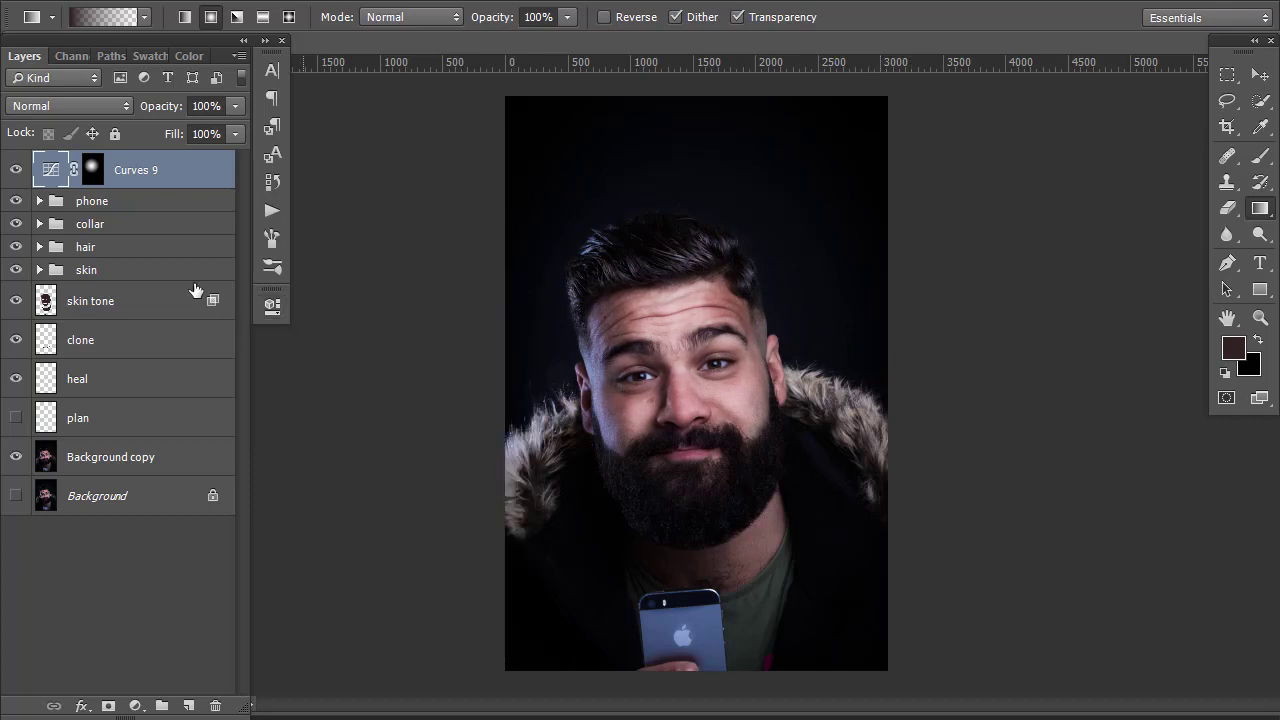
Clear the radial gradient from the Curves 9 mask so the mask is solid black
{"action": "left_click", "coordinate": [90, 176]}
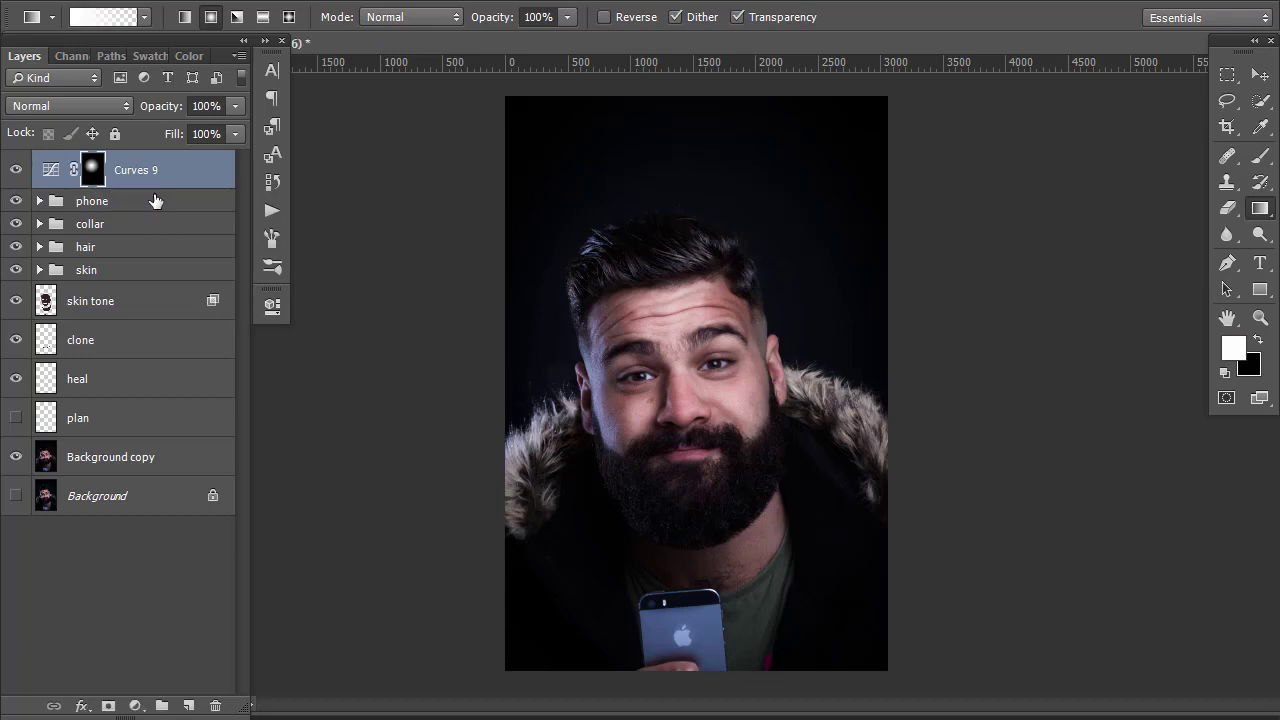
{"action": "key", "text": "ctrl+BackSpace"}
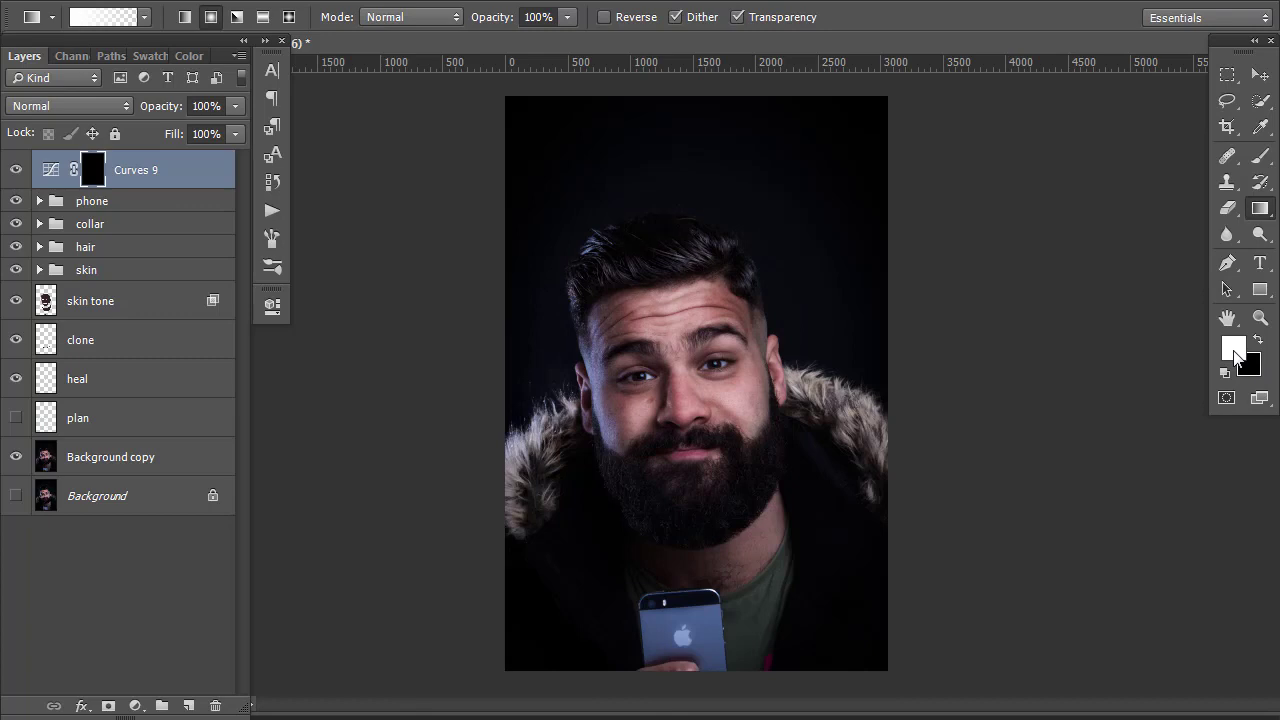
{"action": "key", "text": "alt+BackSpace"}
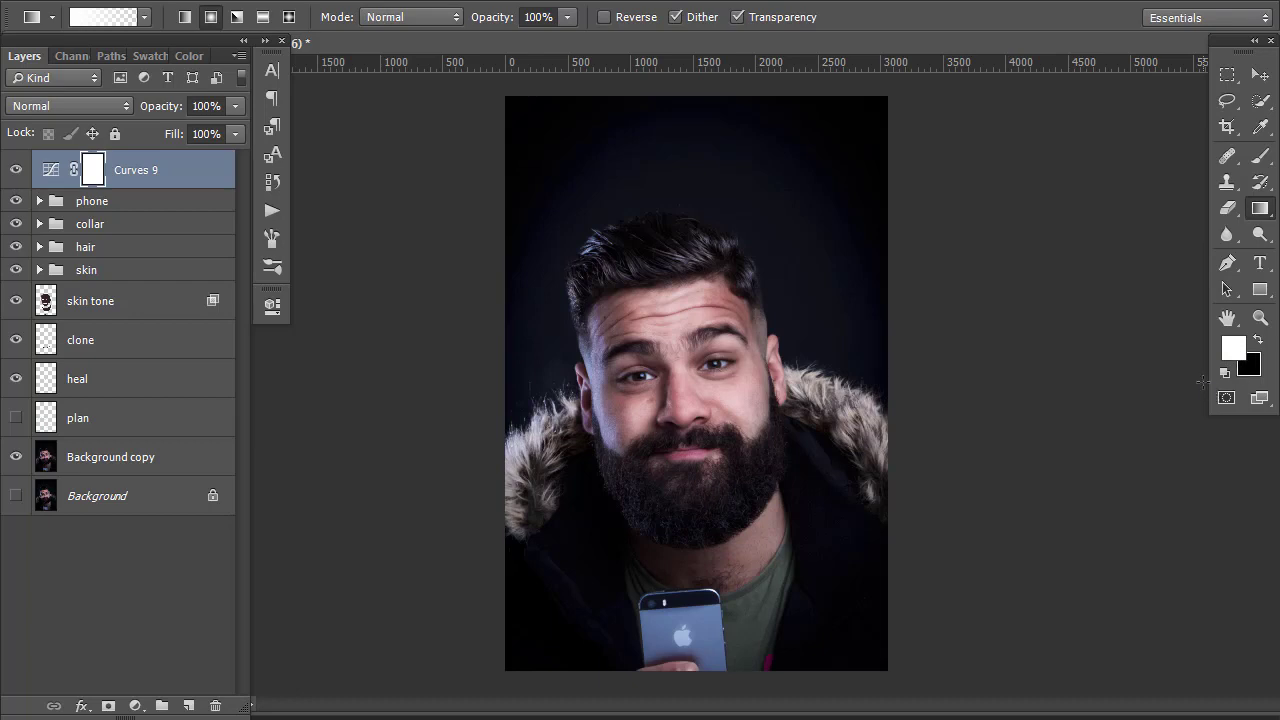
{"action": "key", "text": "ctrl+i"}
Paint a soft white arc on the Curves 9 mask around the hair, enlarging the brush to 600 px, and set the layer opacity to 65%
{"action": "key", "text": "b"}
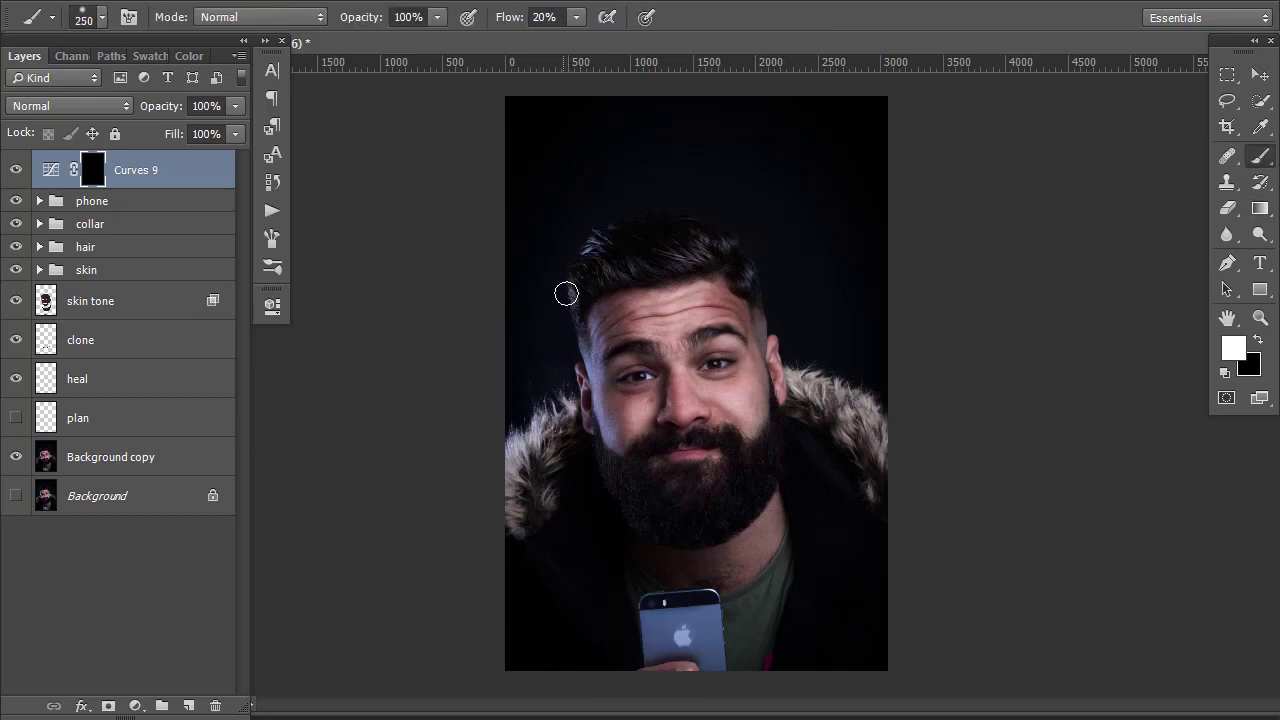
{"action": "mouse_move", "coordinate": [565, 288]}
{"action": "left_mouse_down"}
{"action": "mouse_move", "coordinate": [588, 230]}
{"action": "mouse_move", "coordinate": [570, 325]}
{"action": "mouse_move", "coordinate": [596, 220]}
{"action": "left_mouse_up"}
{"action": "left_click_drag", "start_coordinate": [571, 325], "coordinate": [608, 203]}
{"action": "mouse_move", "coordinate": [563, 321]}
{"action": "left_mouse_down"}
{"action": "mouse_move", "coordinate": [643, 203]}
{"action": "mouse_move", "coordinate": [577, 250]}
{"action": "mouse_move", "coordinate": [670, 197]}
{"action": "mouse_move", "coordinate": [613, 224]}
{"action": "mouse_move", "coordinate": [581, 207]}
{"action": "mouse_move", "coordinate": [568, 222]}
{"action": "mouse_move", "coordinate": [586, 230]}
{"action": "mouse_move", "coordinate": [583, 212]}
{"action": "mouse_move", "coordinate": [570, 334]}
{"action": "mouse_move", "coordinate": [620, 191]}
{"action": "mouse_move", "coordinate": [562, 278]}
{"action": "mouse_move", "coordinate": [629, 205]}
{"action": "mouse_move", "coordinate": [667, 219]}
{"action": "mouse_move", "coordinate": [690, 199]}
{"action": "mouse_move", "coordinate": [692, 222]}
{"action": "mouse_move", "coordinate": [728, 215]}
{"action": "left_mouse_up"}
{"action": "key", "text": "bracketright"}
{"action": "key", "text": "bracketright"}
{"action": "key", "text": "bracketright"}
{"action": "key", "text": "bracketright"}
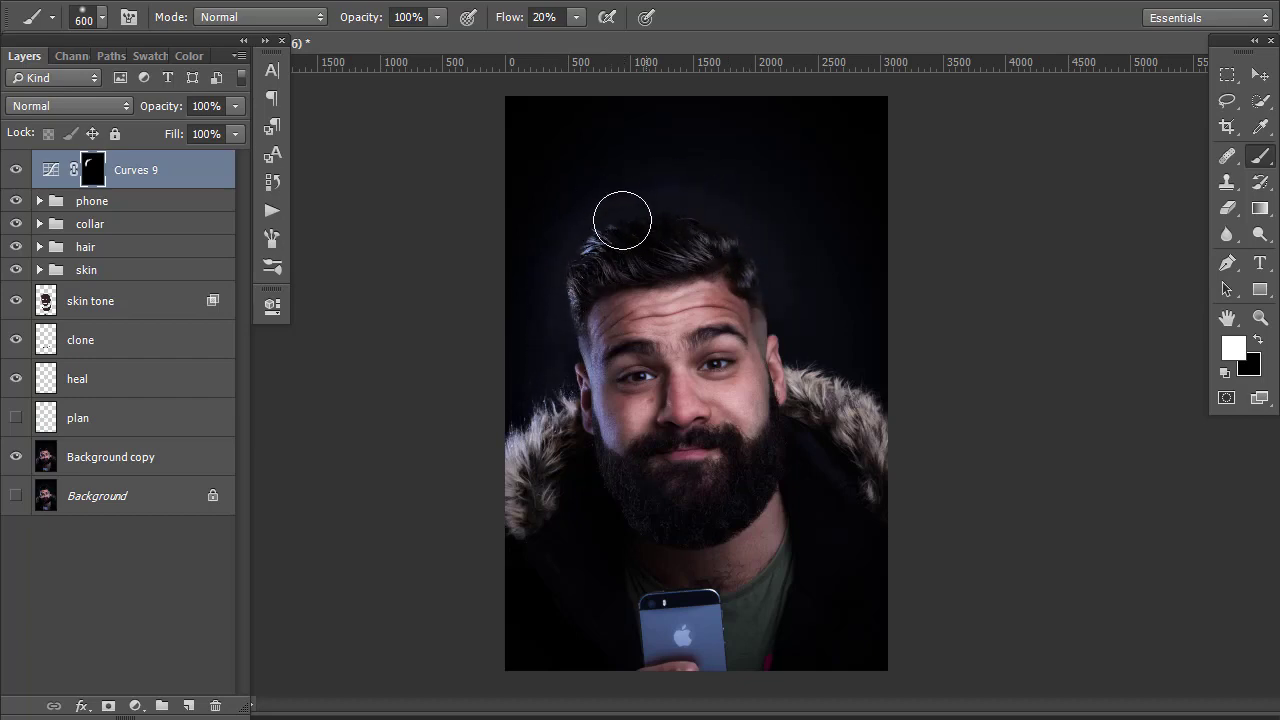
{"action": "left_click_drag", "start_coordinate": [622, 220], "coordinate": [857, 360]}
{"action": "left_click_drag", "start_coordinate": [162, 106], "coordinate": [141, 109]}
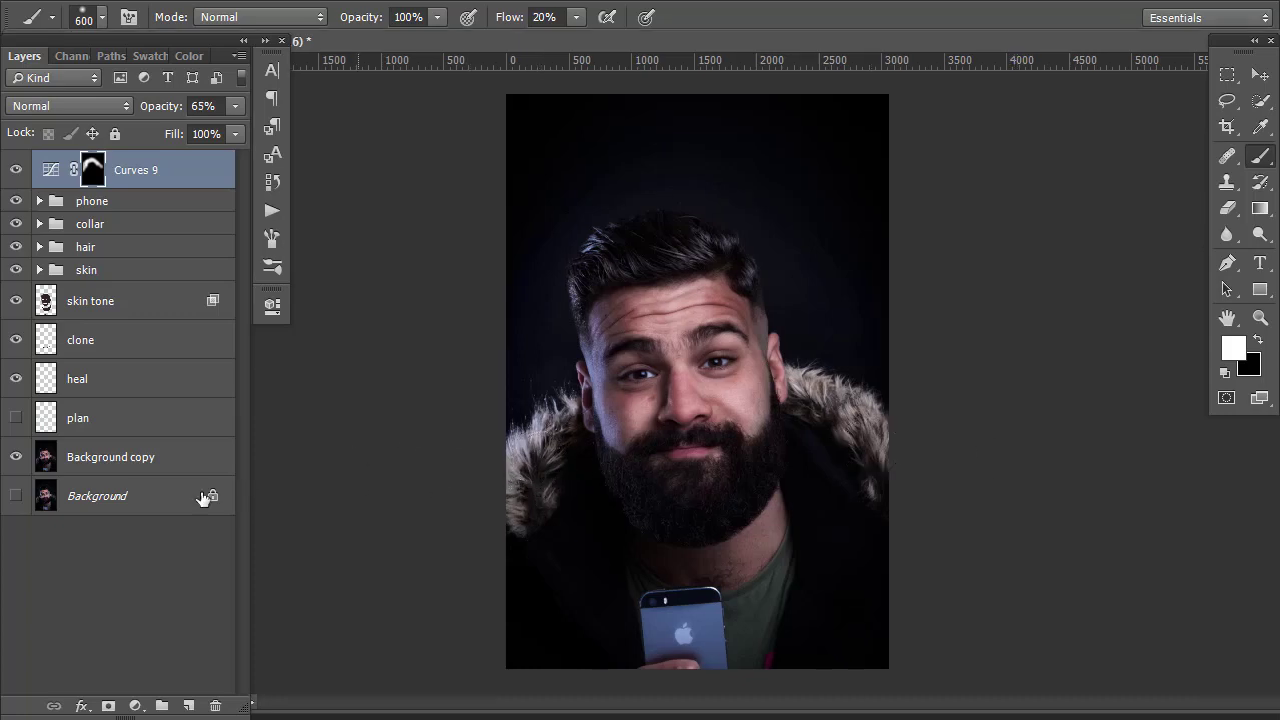
Check the plan layer's markings, hide it again, and add a new empty layer directly above the phone group
{"action": "left_click", "coordinate": [15, 418]}
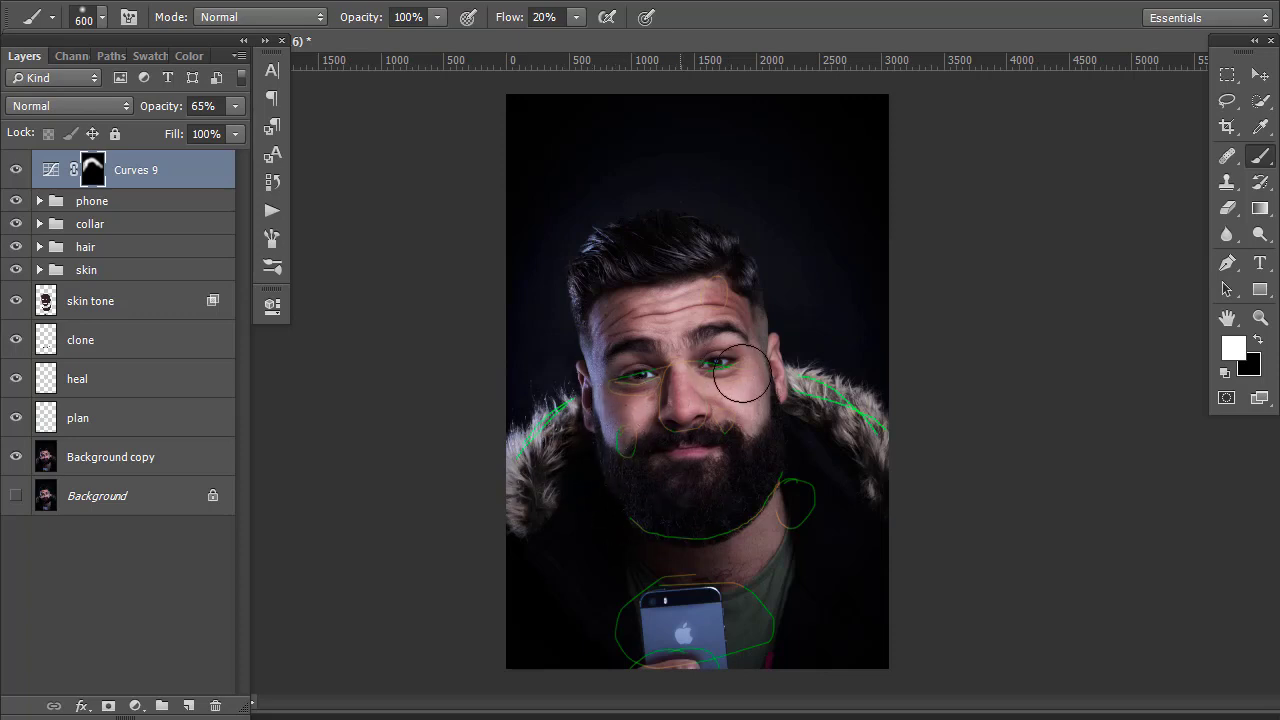
{"action": "left_click", "coordinate": [15, 418]}
{"action": "left_click", "coordinate": [127, 208]}
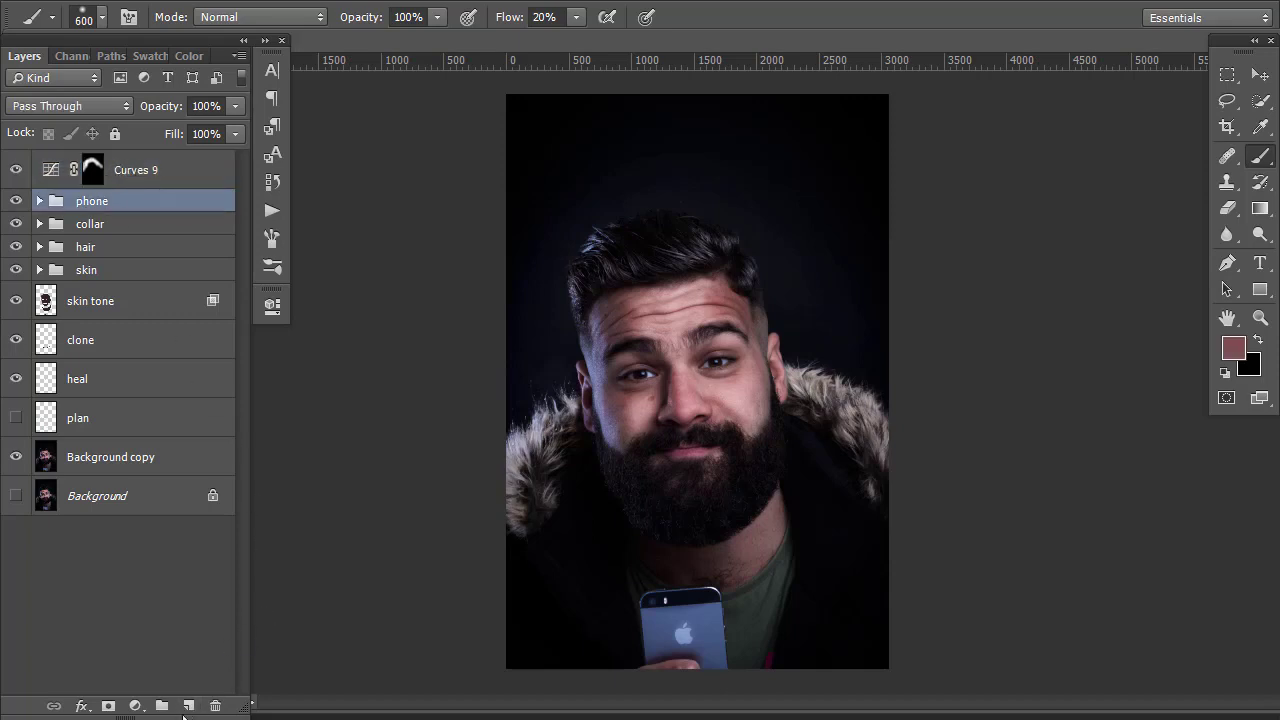
{"action": "left_click", "coordinate": [188, 706]}
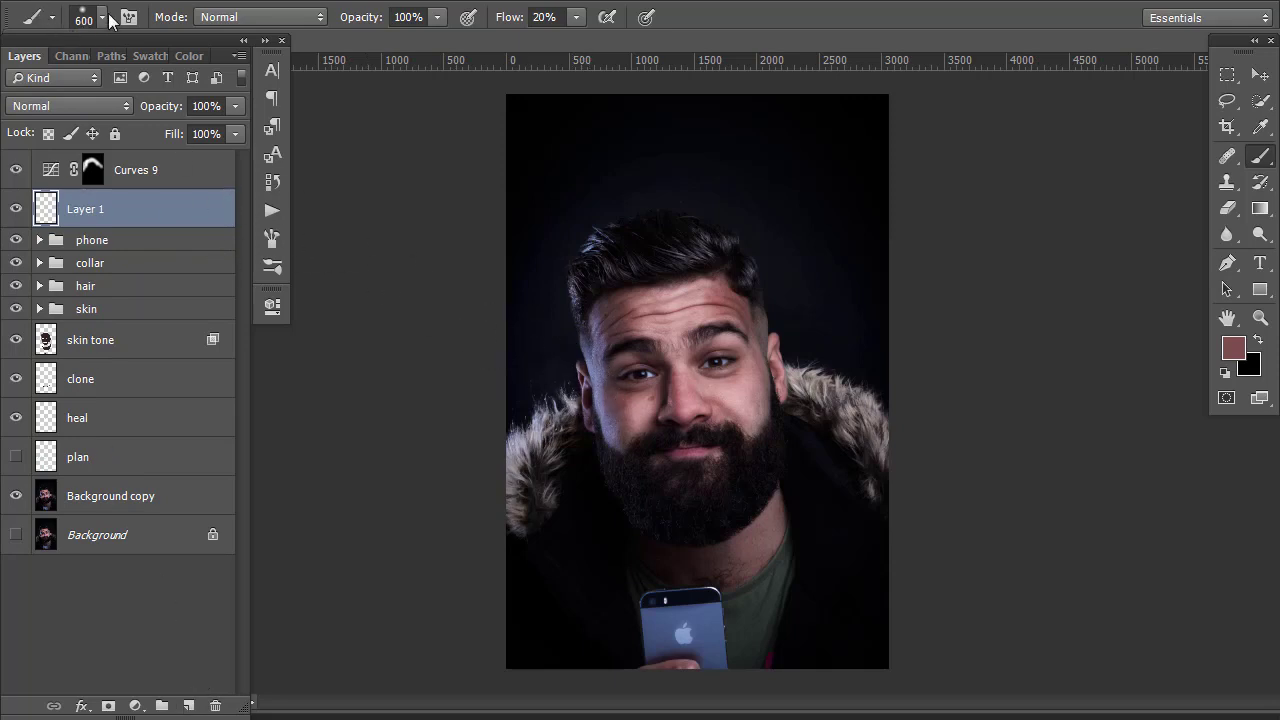
Load the retouch brush preset and set its size to 175 px
{"action": "left_click", "coordinate": [52, 17]}
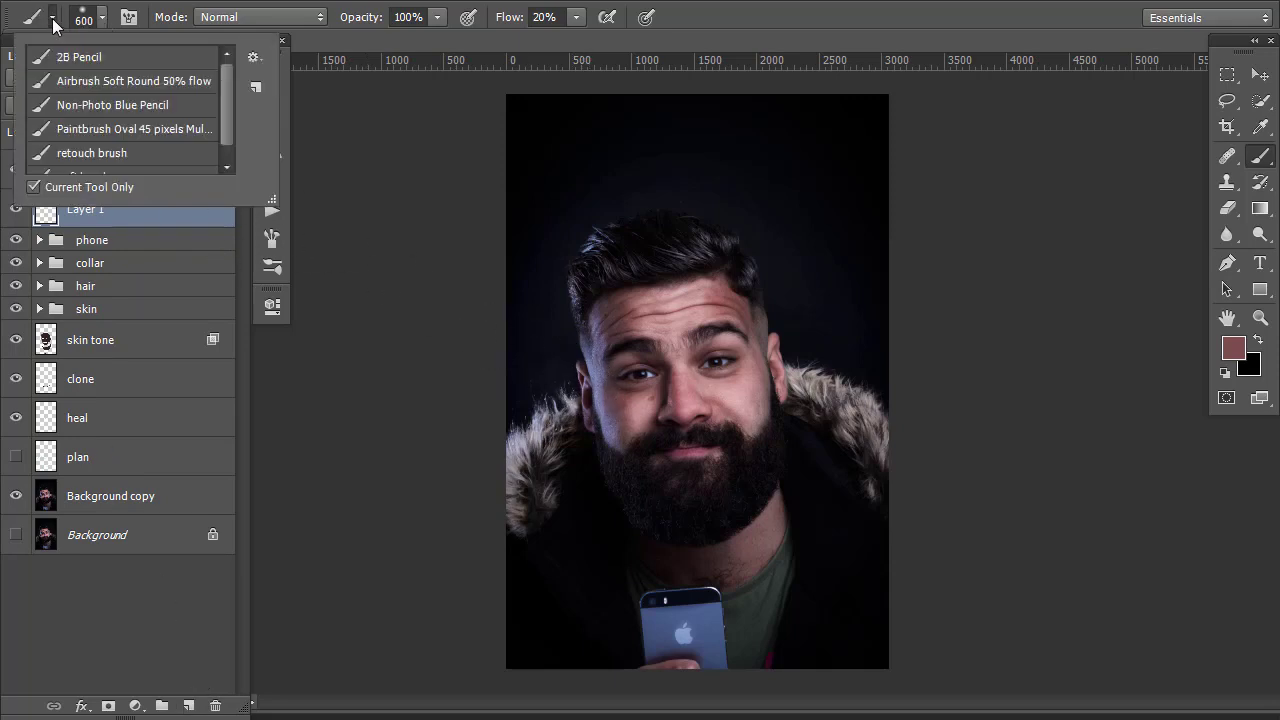
{"action": "left_click", "coordinate": [128, 155]}
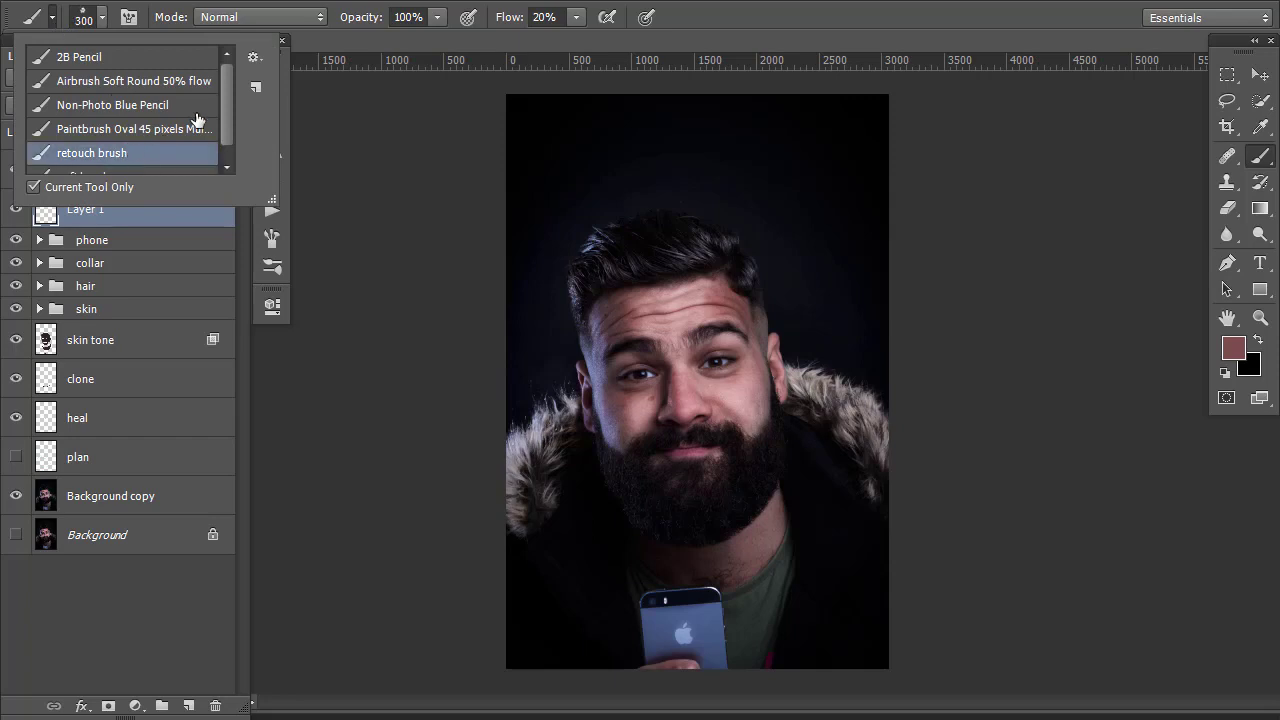
{"action": "left_click", "coordinate": [409, 41]}
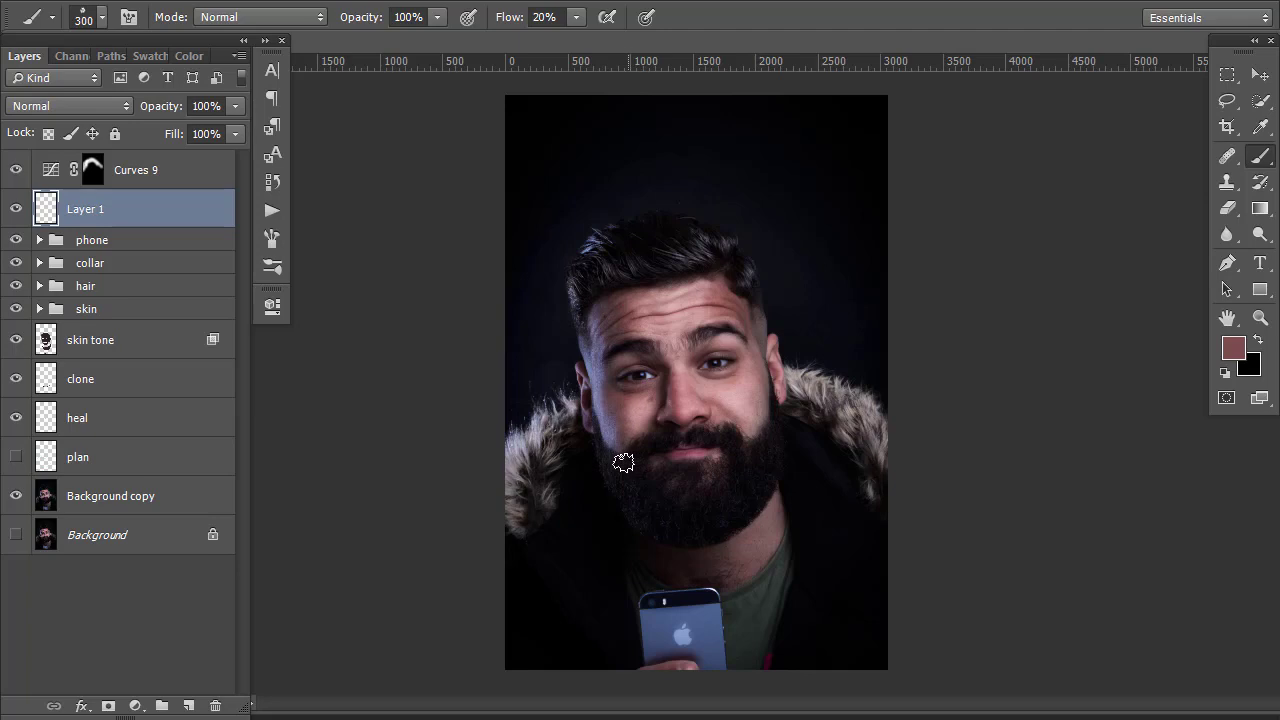
{"action": "key", "text": "bracketright"}
{"action": "key", "text": "bracketright"}
{"action": "key", "text": "bracketright"}
{"action": "key", "text": "bracketright"}
{"action": "key", "text": "bracketright"}
{"action": "key", "text": "bracketright"}
{"action": "key", "text": "bracketright"}
{"action": "key", "text": "bracketright"}
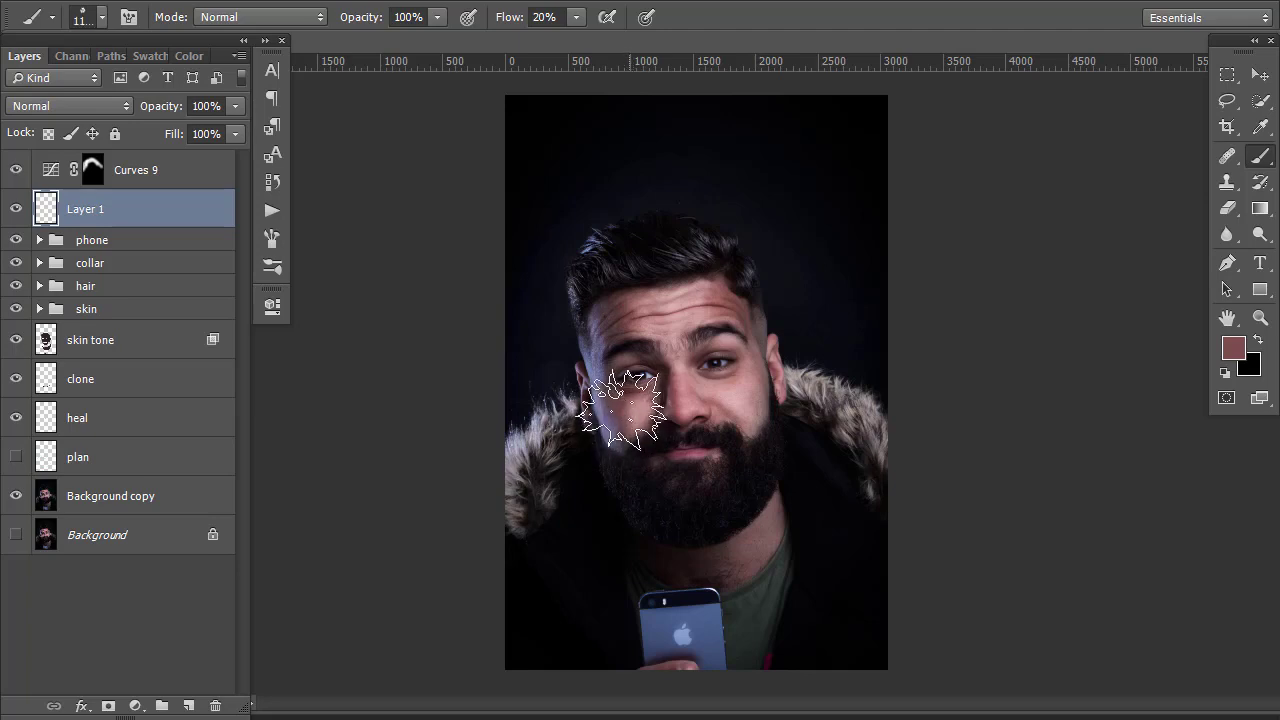
{"action": "key", "text": "bracketright"}
{"action": "key", "text": "bracketright"}
{"action": "key", "text": "bracketright"}
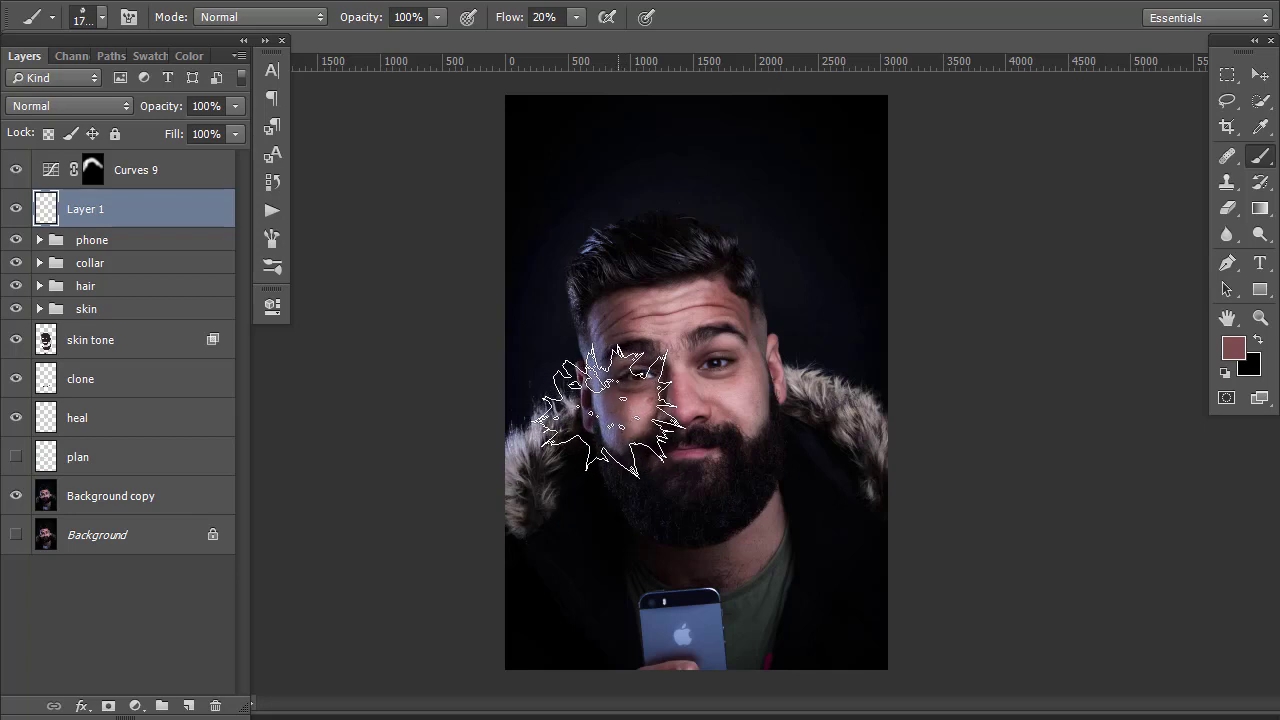
{"action": "key", "text": "bracketleft"}
{"action": "key", "text": "bracketleft"}
{"action": "key", "text": "bracketleft"}
{"action": "key", "text": "bracketleft"}
{"action": "key", "text": "bracketleft"}
{"action": "key", "text": "bracketleft"}
{"action": "key", "text": "bracketleft"}
{"action": "key", "text": "bracketleft"}
{"action": "key", "text": "bracketleft"}
{"action": "key", "text": "bracketleft"}
{"action": "key", "text": "bracketleft"}
{"action": "key", "text": "bracketleft"}
{"action": "key", "text": "bracketleft"}
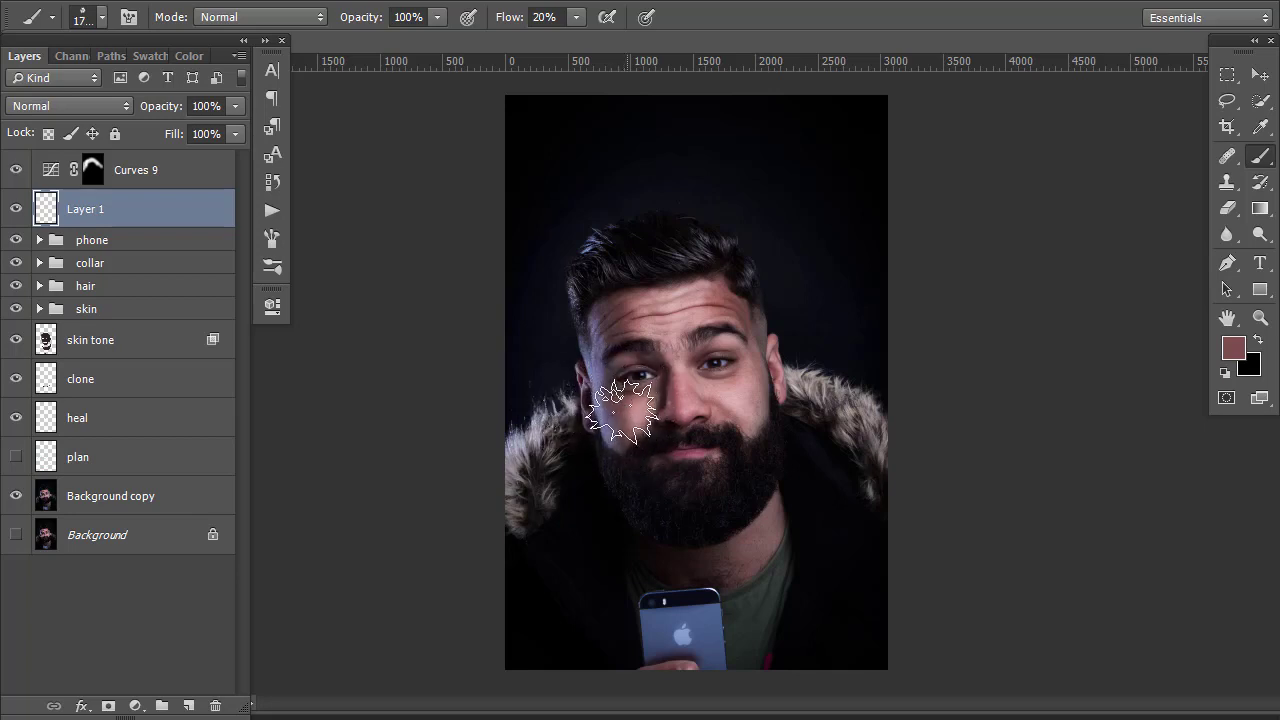
{"action": "key", "text": "bracketleft"}
{"action": "key", "text": "bracketleft"}
{"action": "key", "text": "bracketleft"}
{"action": "key", "text": "bracketleft"}
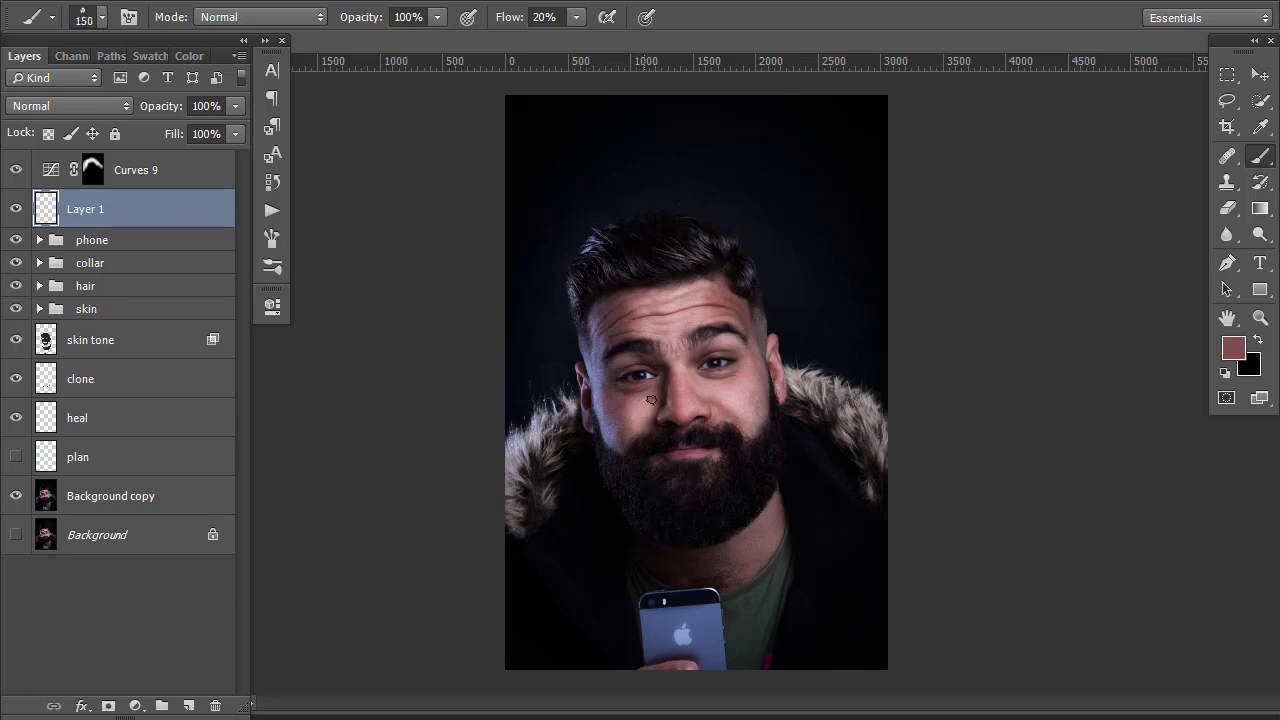
{"action": "key", "text": "bracketright"}
Sample nearby skin tones and brush them on Layer 1 around and under the eye nearer the image's right edge
{"action": "key", "text": "z"}
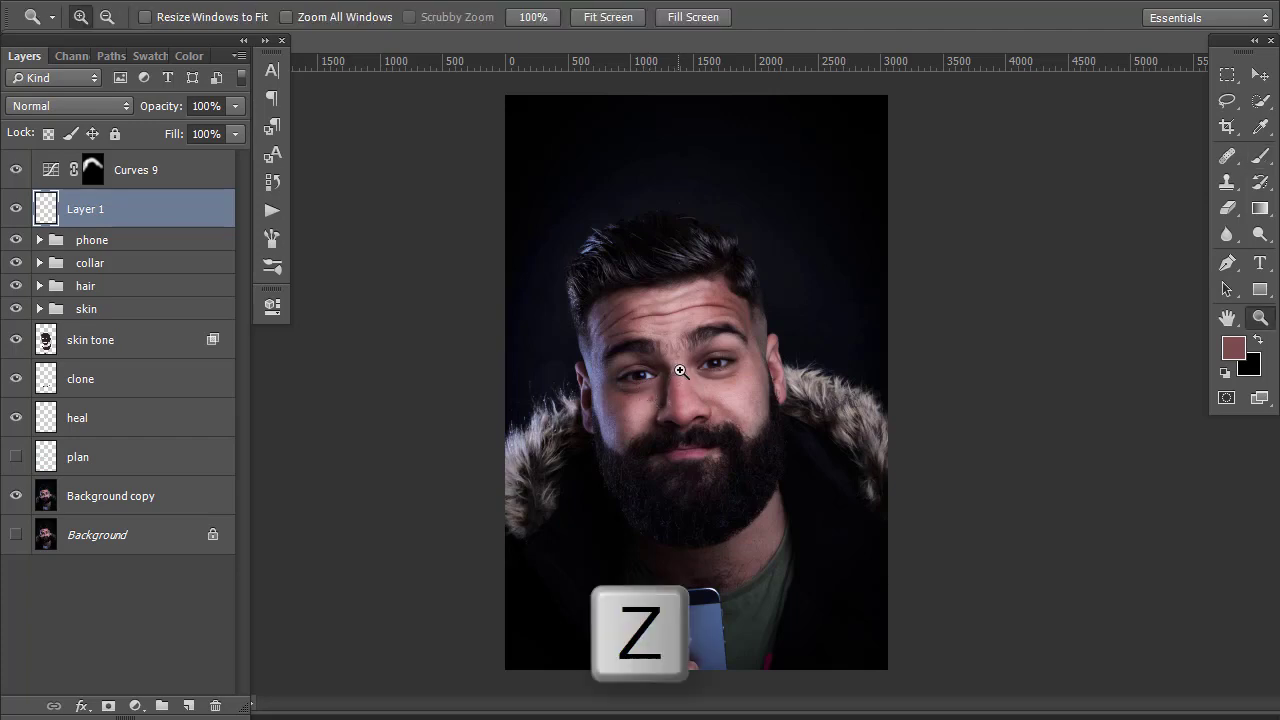
{"action": "left_click", "coordinate": [680, 371]}
{"action": "left_click", "coordinate": [682, 385]}
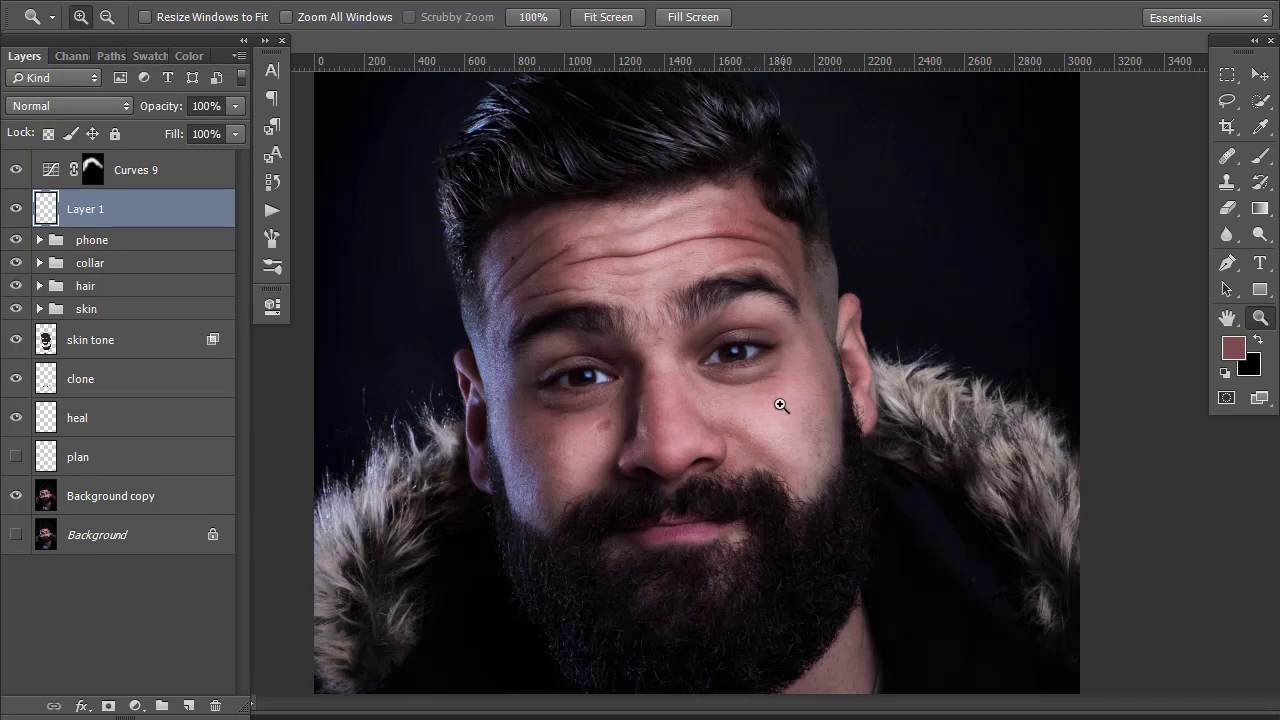
{"action": "key", "text": "b"}
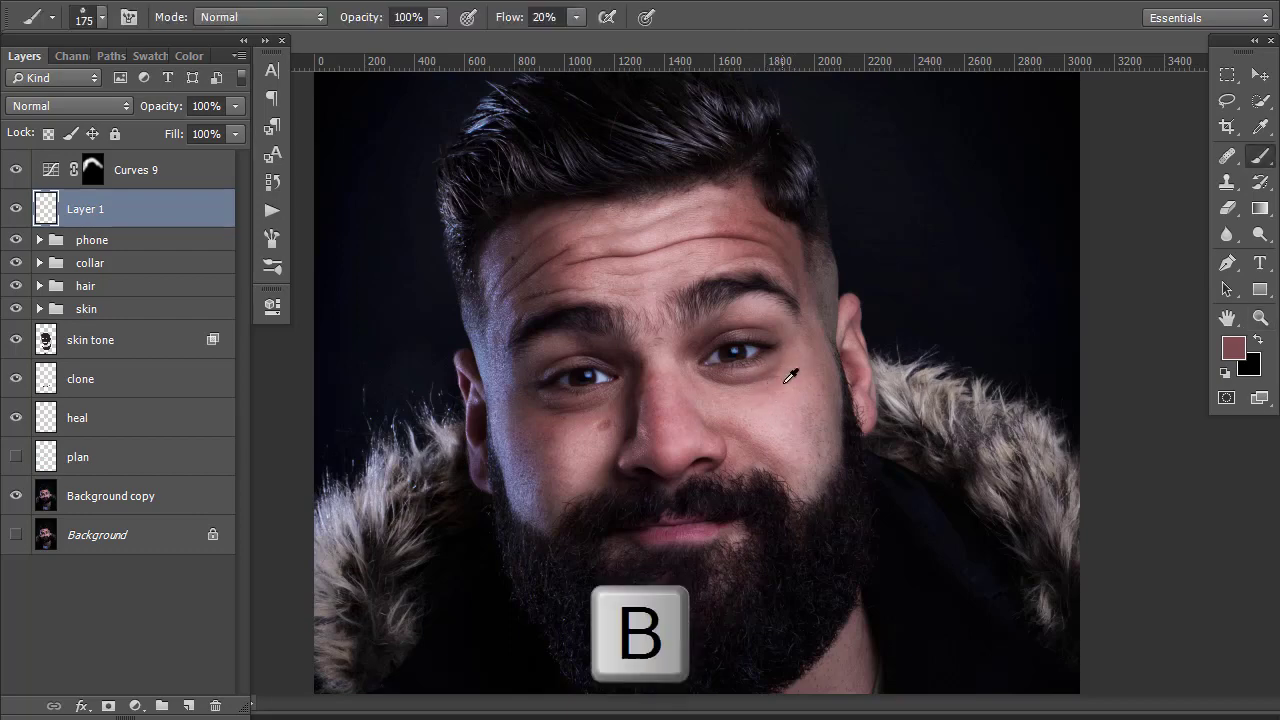
{"action": "key", "text": "alt"}
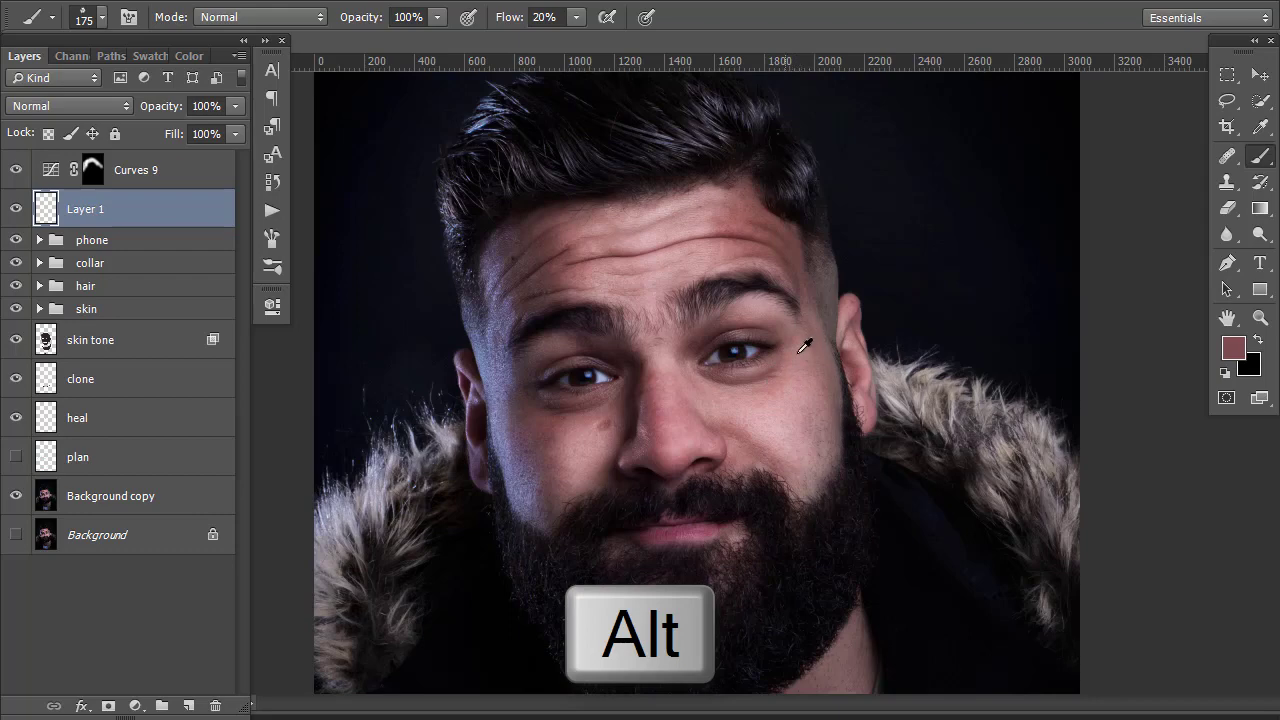
{"action": "left_click", "coordinate": [761, 383], "text": "alt"}
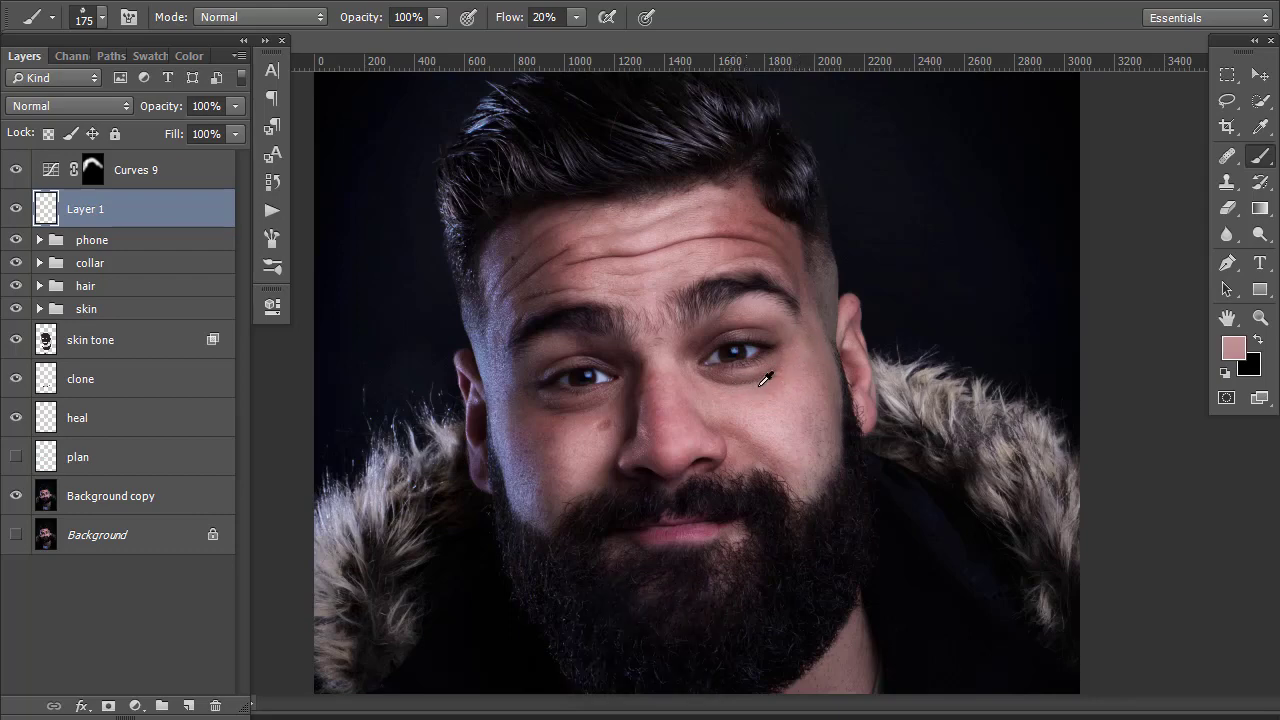
{"action": "left_click", "coordinate": [742, 224], "text": "alt"}
{"action": "left_click", "coordinate": [846, 363], "text": "alt"}
{"action": "left_click", "coordinate": [770, 435], "text": "alt"}
{"action": "left_click", "coordinate": [789, 384], "text": "alt"}
{"action": "left_click", "coordinate": [790, 345], "text": "alt"}
{"action": "left_click", "coordinate": [781, 411], "text": "alt"}
{"action": "left_click", "coordinate": [794, 376], "text": "alt"}
{"action": "left_click", "coordinate": [768, 402], "text": "alt"}
{"action": "left_click", "coordinate": [727, 377], "text": "alt"}
{"action": "left_click", "coordinate": [730, 382], "text": "alt"}
Paint sampled skin tones under the other eye with a 125 px brush and touch up beneath the first eye
{"action": "left_click", "coordinate": [594, 407], "text": "alt"}
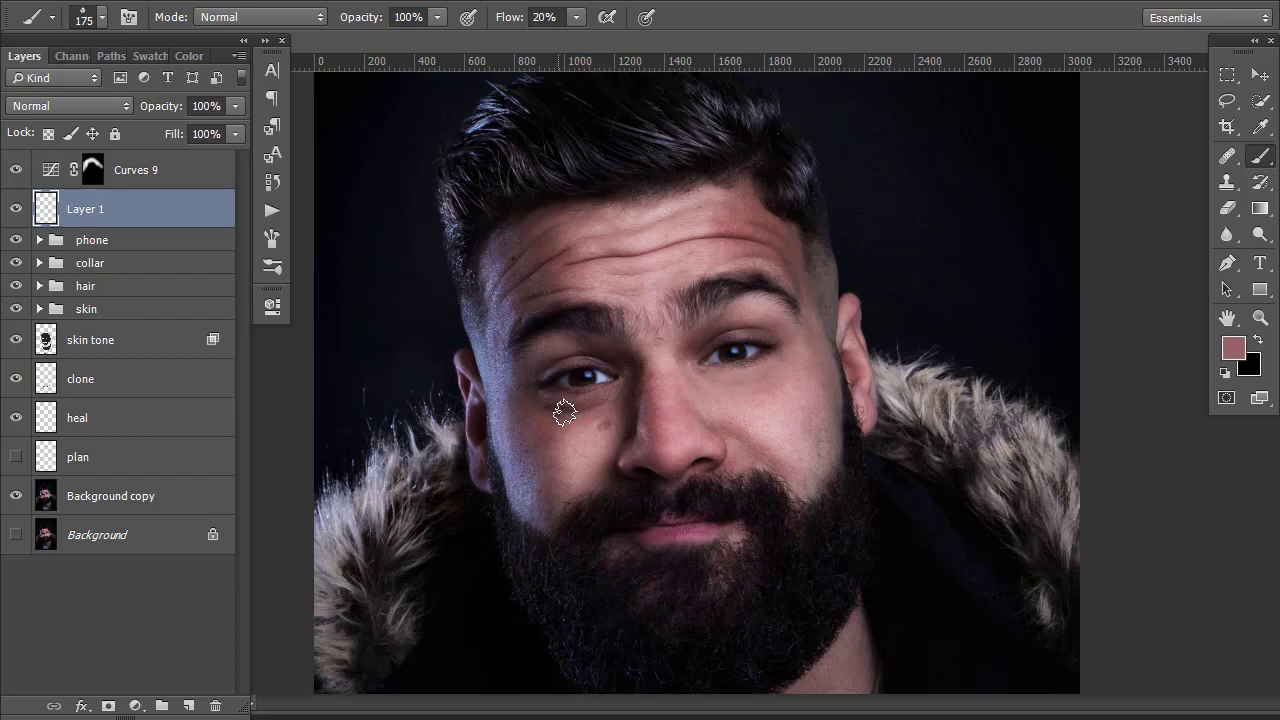
{"action": "key", "text": "bracketleft"}
{"action": "key", "text": "bracketleft"}
{"action": "mouse_move", "coordinate": [545, 405]}
{"action": "left_mouse_down"}
{"action": "mouse_move", "coordinate": [596, 402]}
{"action": "mouse_move", "coordinate": [584, 412]}
{"action": "left_mouse_up"}
{"action": "left_click", "coordinate": [622, 397], "text": "alt"}
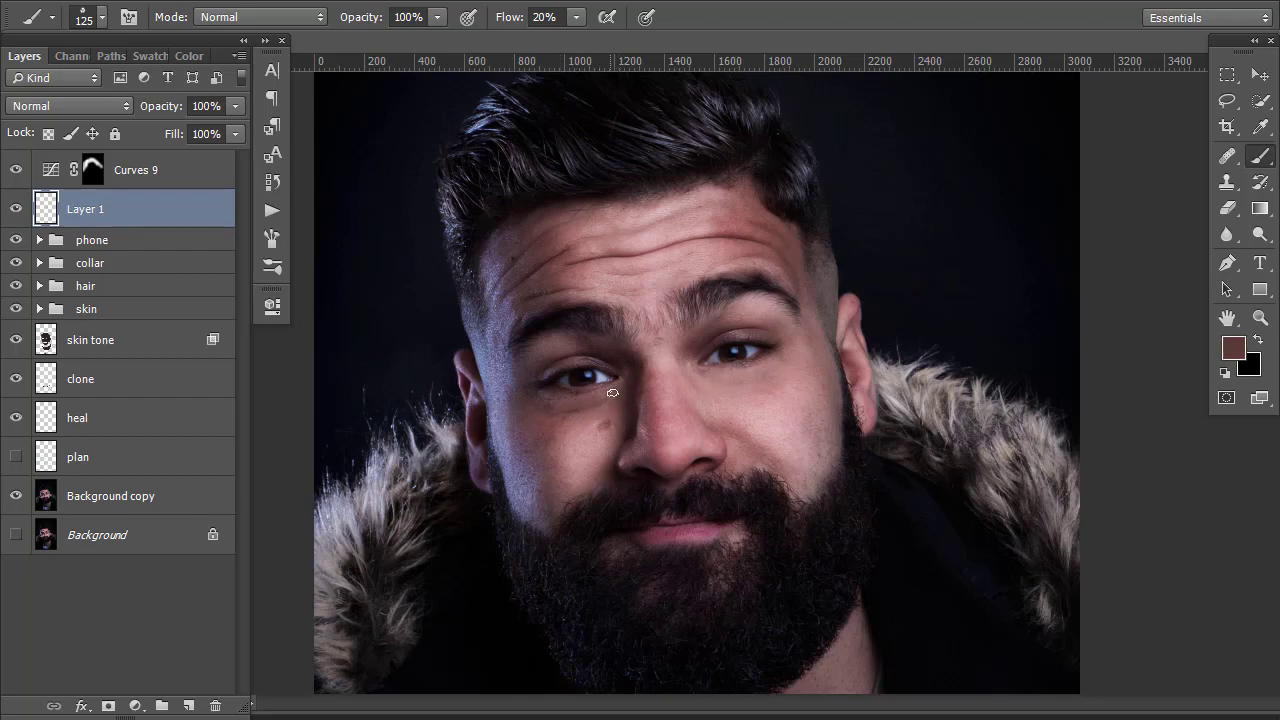
{"action": "left_click", "coordinate": [584, 419], "text": "alt"}
{"action": "left_click", "coordinate": [572, 416], "text": "alt"}
{"action": "left_click", "coordinate": [560, 412], "text": "alt"}
{"action": "left_click", "coordinate": [586, 416], "text": "alt"}
{"action": "mouse_move", "coordinate": [572, 414]}
{"action": "left_mouse_down"}
{"action": "mouse_move", "coordinate": [607, 402]}
{"action": "mouse_move", "coordinate": [551, 403]}
{"action": "mouse_move", "coordinate": [580, 410]}
{"action": "left_mouse_up"}
{"action": "mouse_move", "coordinate": [758, 377]}
{"action": "left_mouse_down"}
{"action": "mouse_move", "coordinate": [710, 372]}
{"action": "mouse_move", "coordinate": [728, 381]}
{"action": "left_mouse_up"}
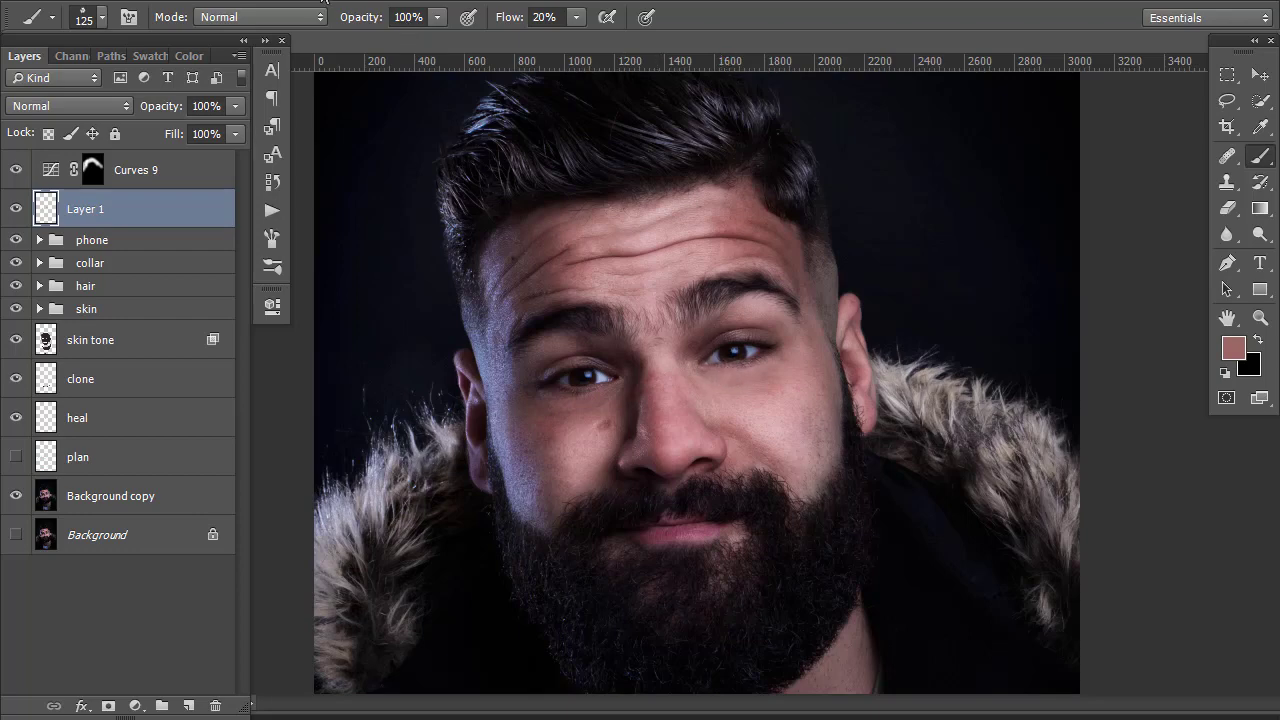
Apply a Gaussian Blur to Layer 1 to soften the painted skin tones
{"action": "left_click", "coordinate": [322, 1]}
{"action": "mouse_move", "coordinate": [513, 204]}
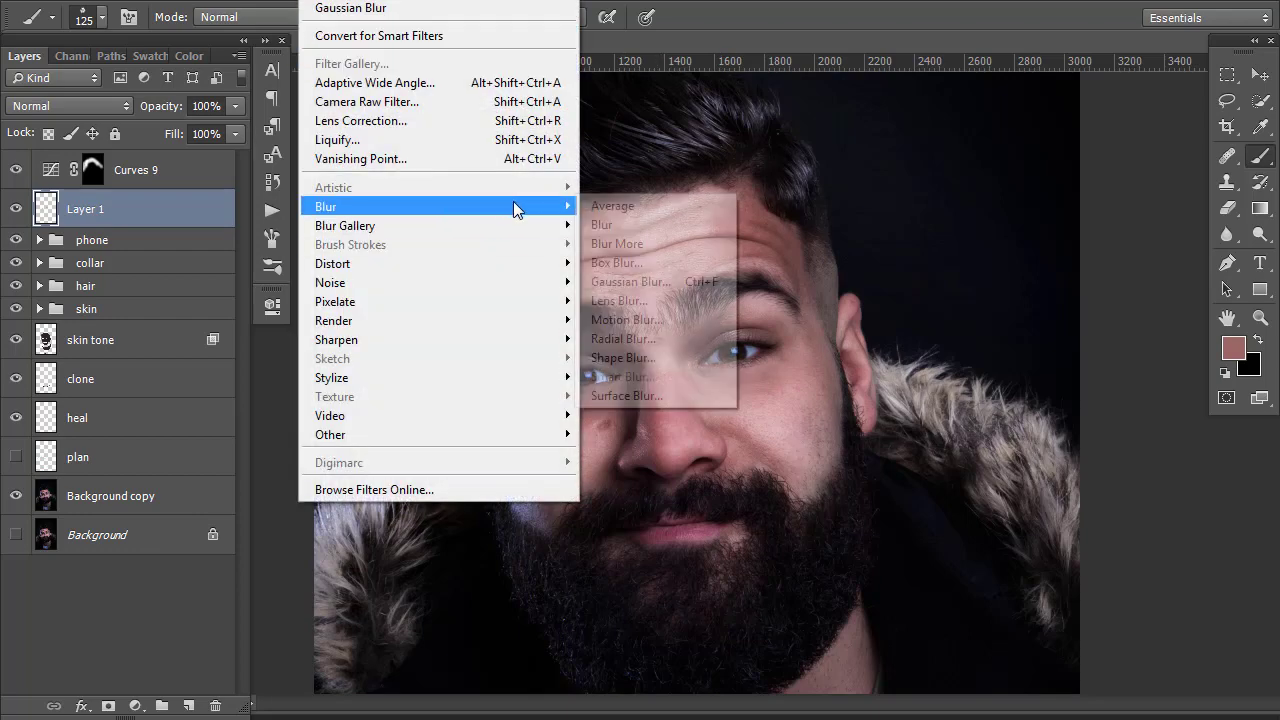
{"action": "left_click", "coordinate": [693, 281]}
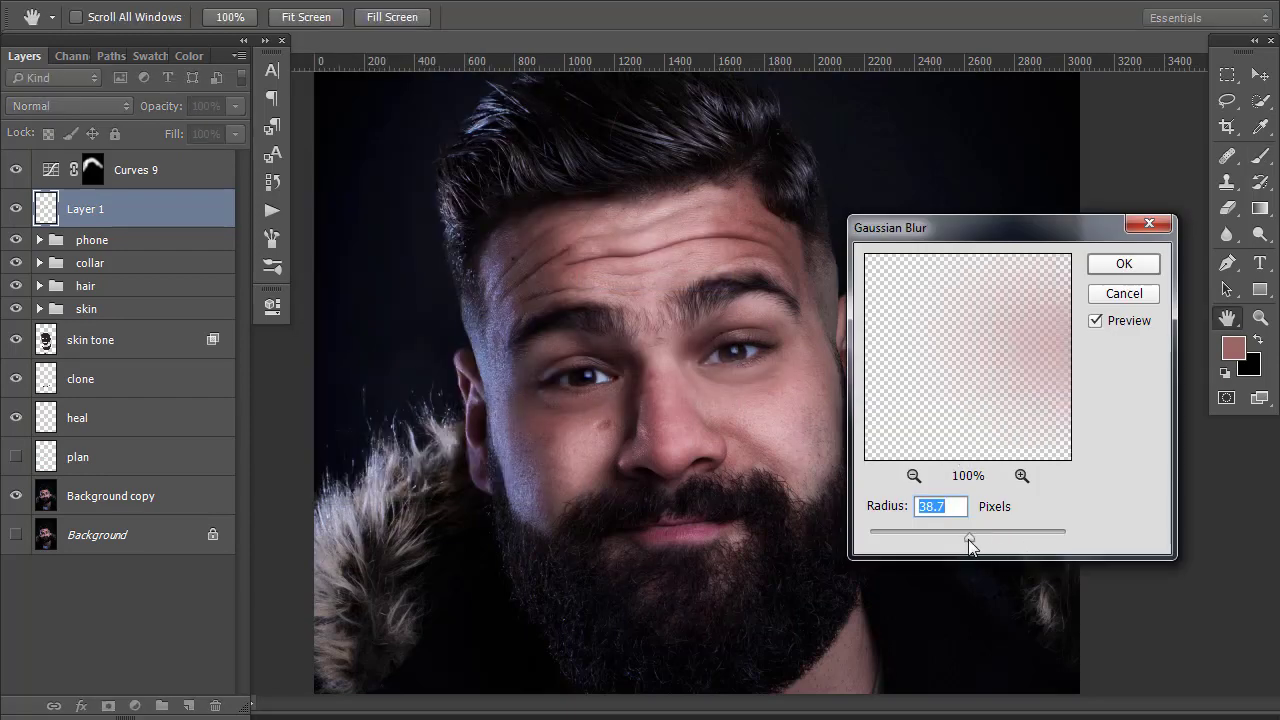
{"action": "mouse_move", "coordinate": [968, 539]}
{"action": "left_mouse_down"}
{"action": "mouse_move", "coordinate": [951, 537]}
{"action": "mouse_move", "coordinate": [977, 535]}
{"action": "mouse_move", "coordinate": [975, 548]}
{"action": "left_mouse_up"}
{"action": "left_click", "coordinate": [1108, 265]}
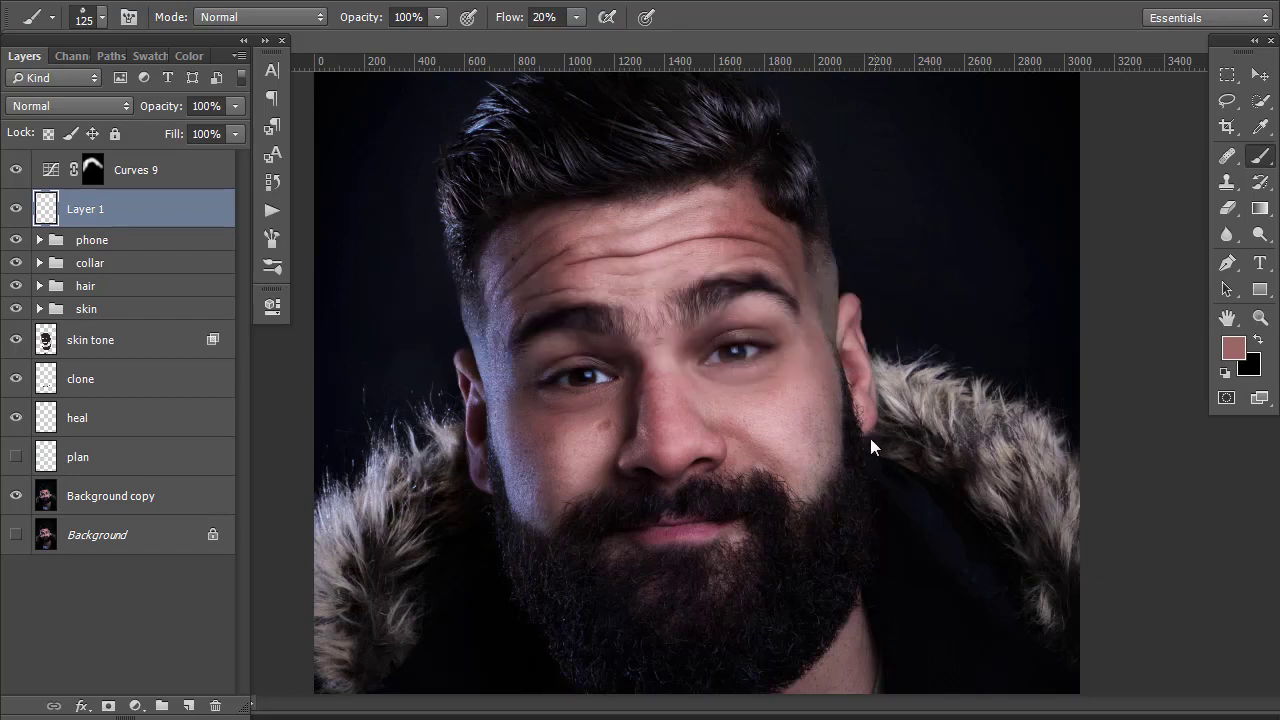
Erase the blurred paint covering both eyes on Layer 1 with a 100 px eraser
{"action": "key", "text": "e"}
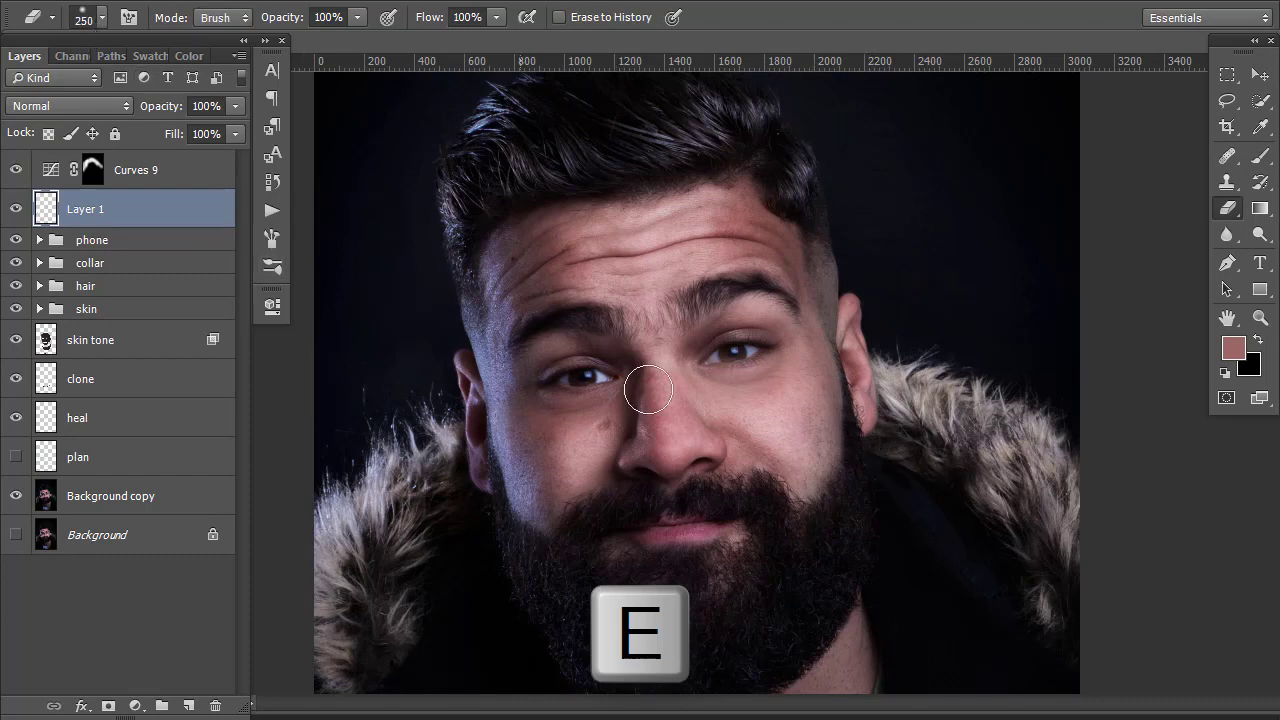
{"action": "key", "text": "bracketleft"}
{"action": "key", "text": "bracketleft"}
{"action": "key", "text": "bracketleft"}
{"action": "key", "text": "bracketleft"}
{"action": "key", "text": "bracketleft"}
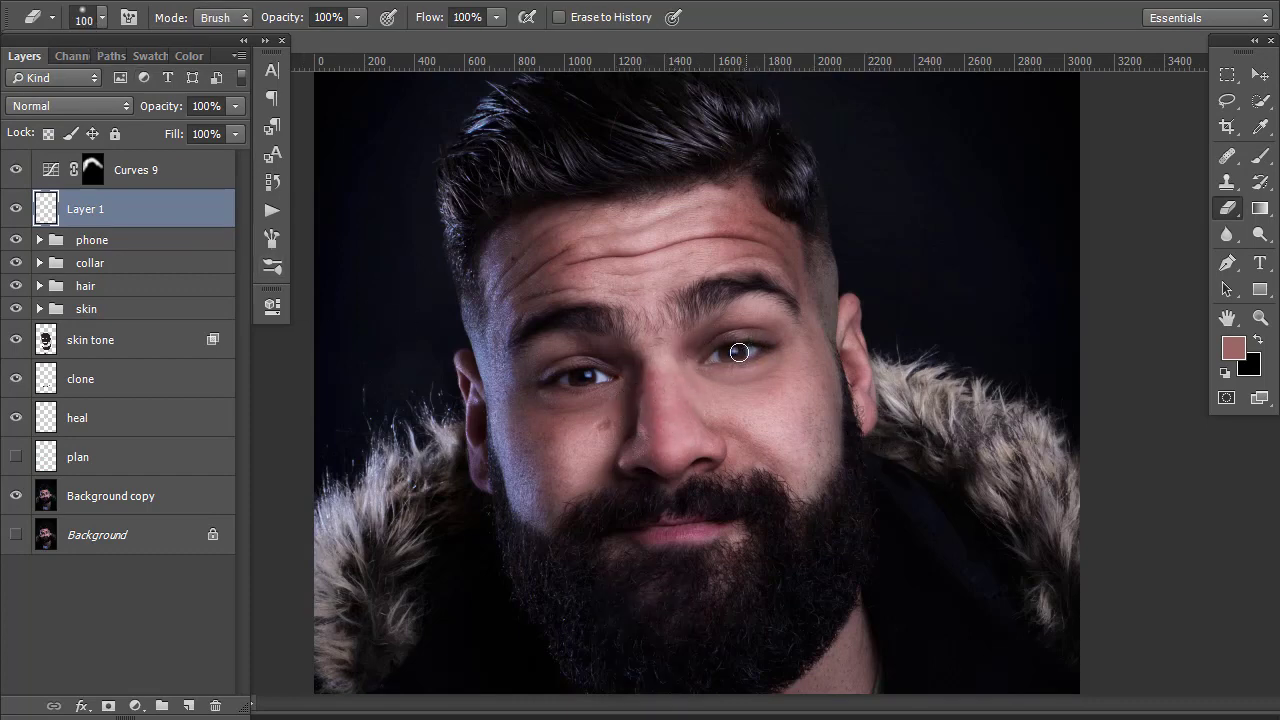
{"action": "mouse_move", "coordinate": [739, 352]}
{"action": "left_mouse_down"}
{"action": "mouse_move", "coordinate": [758, 343]}
{"action": "mouse_move", "coordinate": [744, 349]}
{"action": "left_mouse_up"}
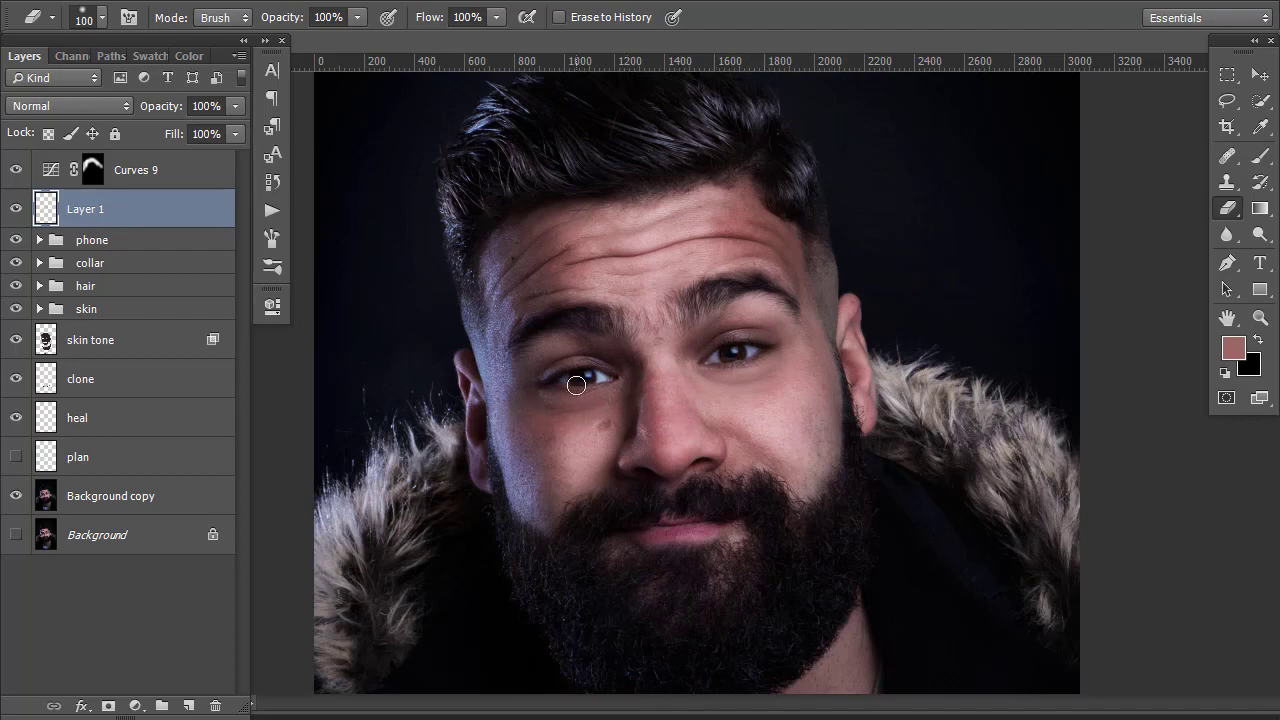
{"action": "left_click_drag", "start_coordinate": [571, 375], "coordinate": [581, 373]}
Set Layer 1's opacity to 66% and compare the face with the layer hidden and shown
{"action": "left_click_drag", "start_coordinate": [172, 114], "coordinate": [163, 116]}
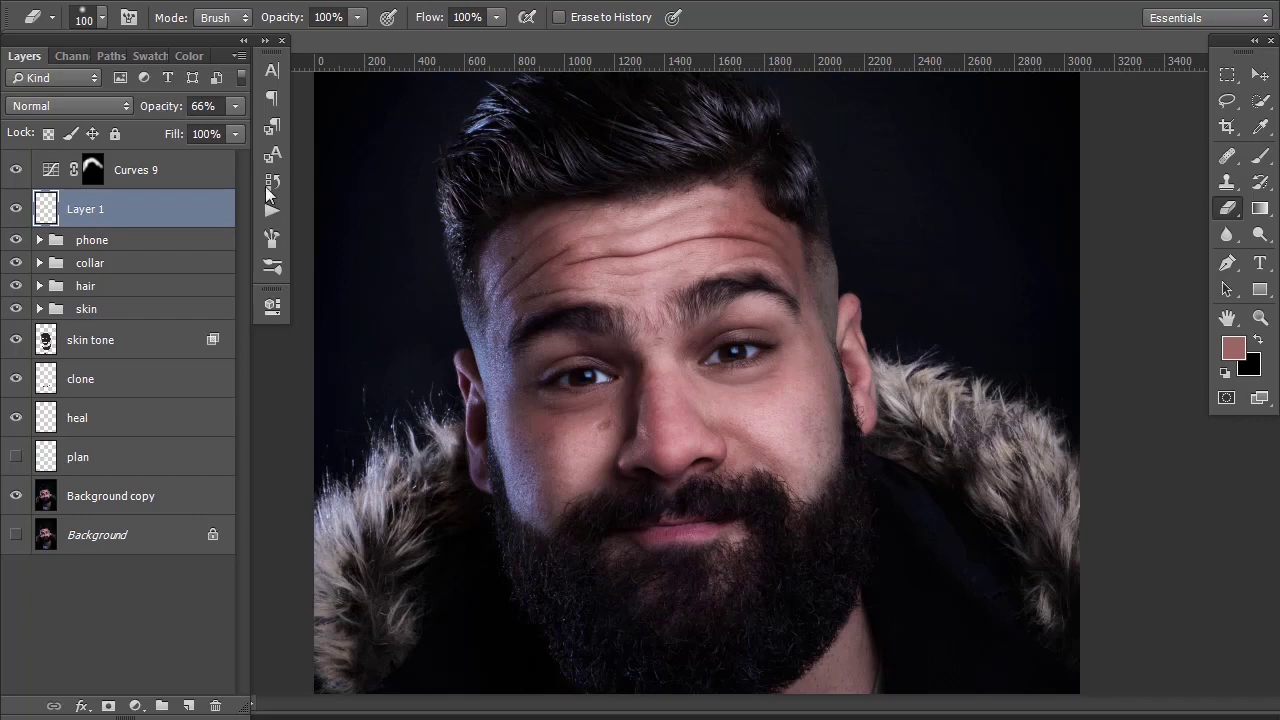
{"action": "left_click", "coordinate": [12, 210]}
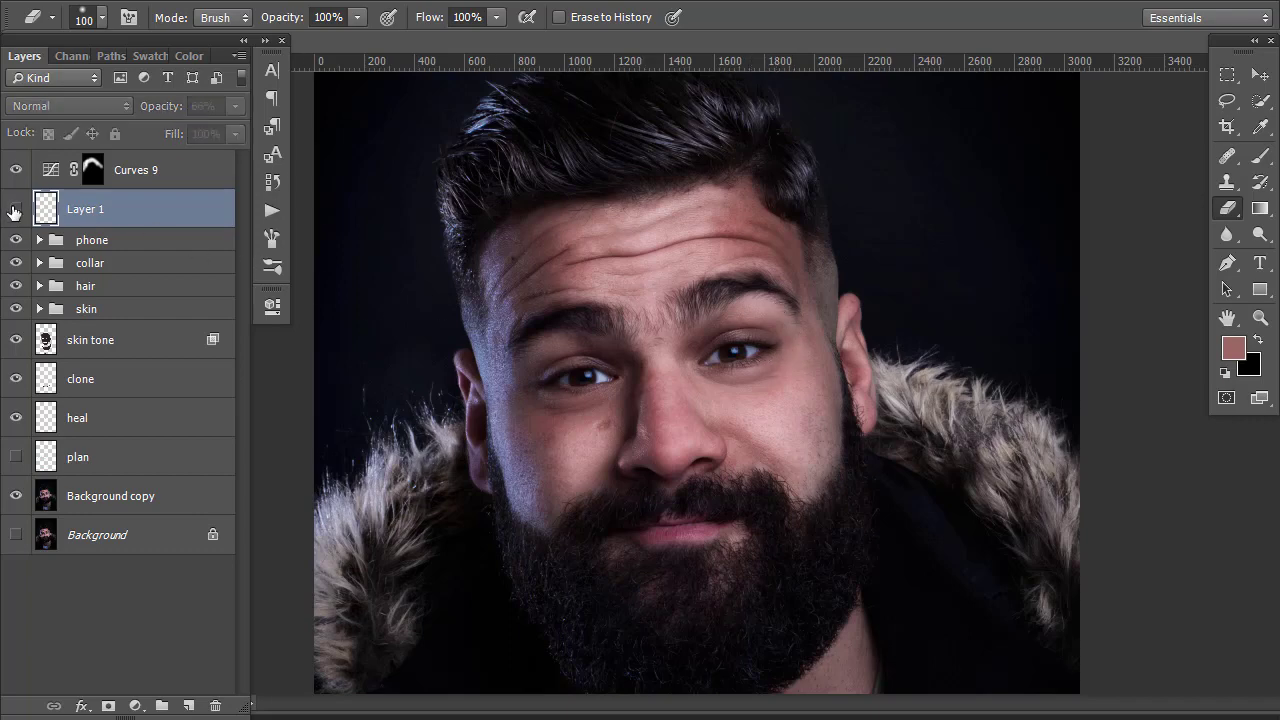
{"action": "left_click", "coordinate": [13, 210]}
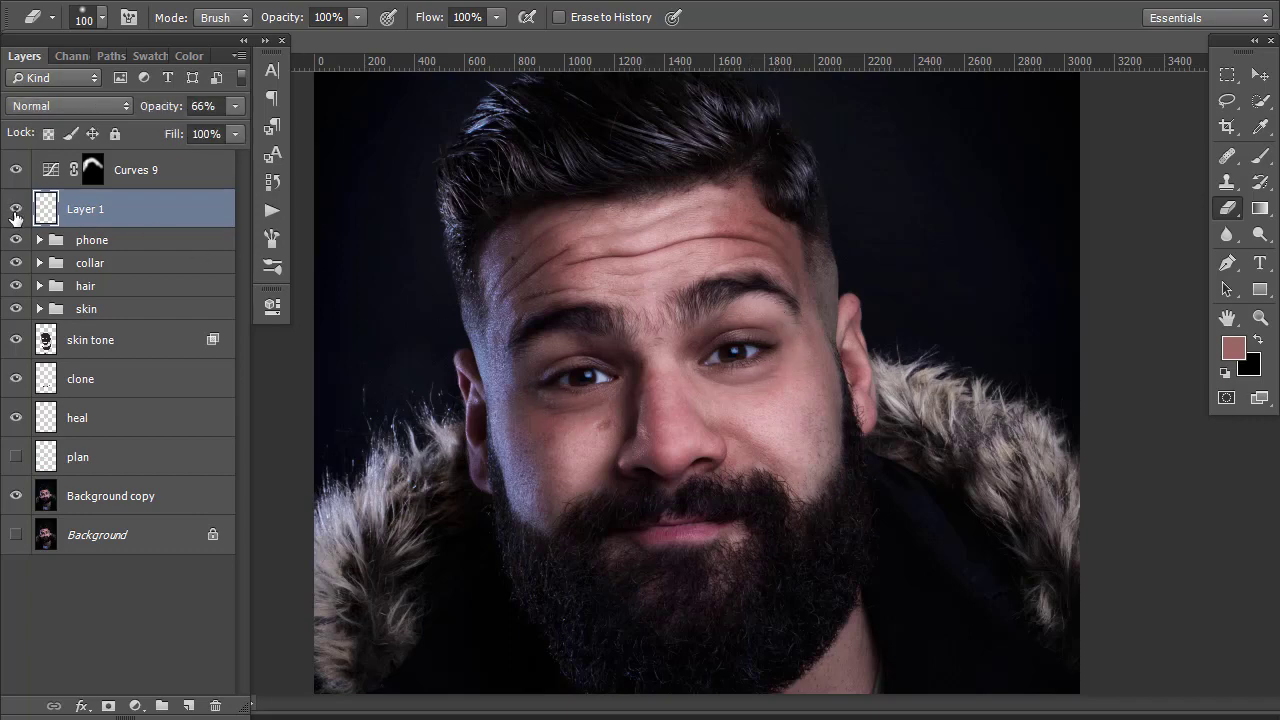
{"action": "left_click", "coordinate": [14, 210]}
{"action": "left_click", "coordinate": [14, 210]}
{"action": "key", "text": "z"}
{"action": "left_click", "coordinate": [650, 333], "text": "alt"}
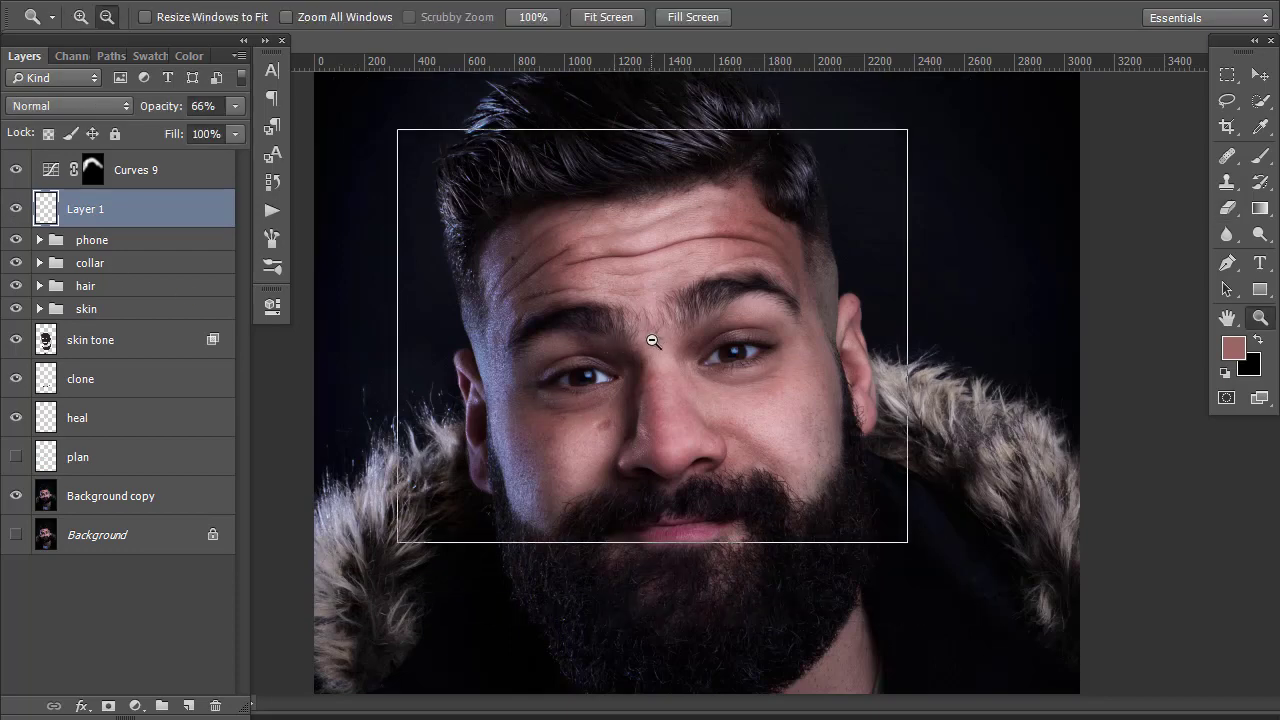
{"action": "left_click", "coordinate": [650, 333], "text": "alt"}
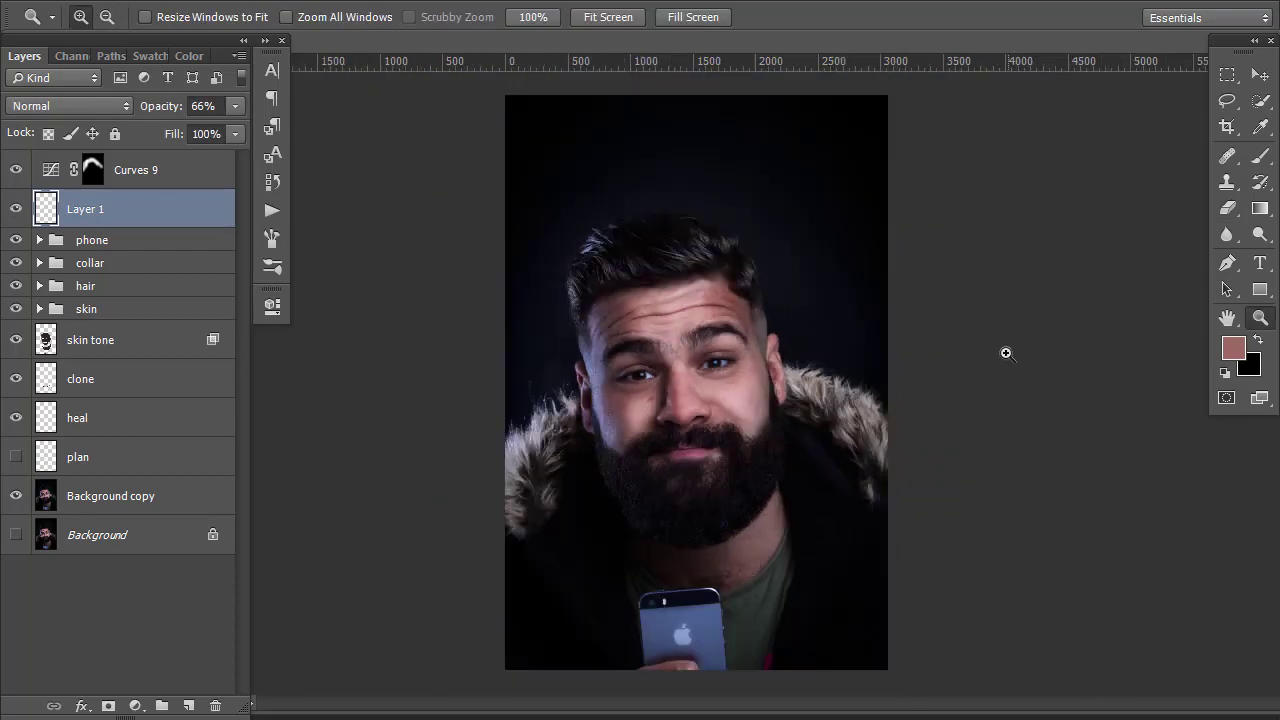